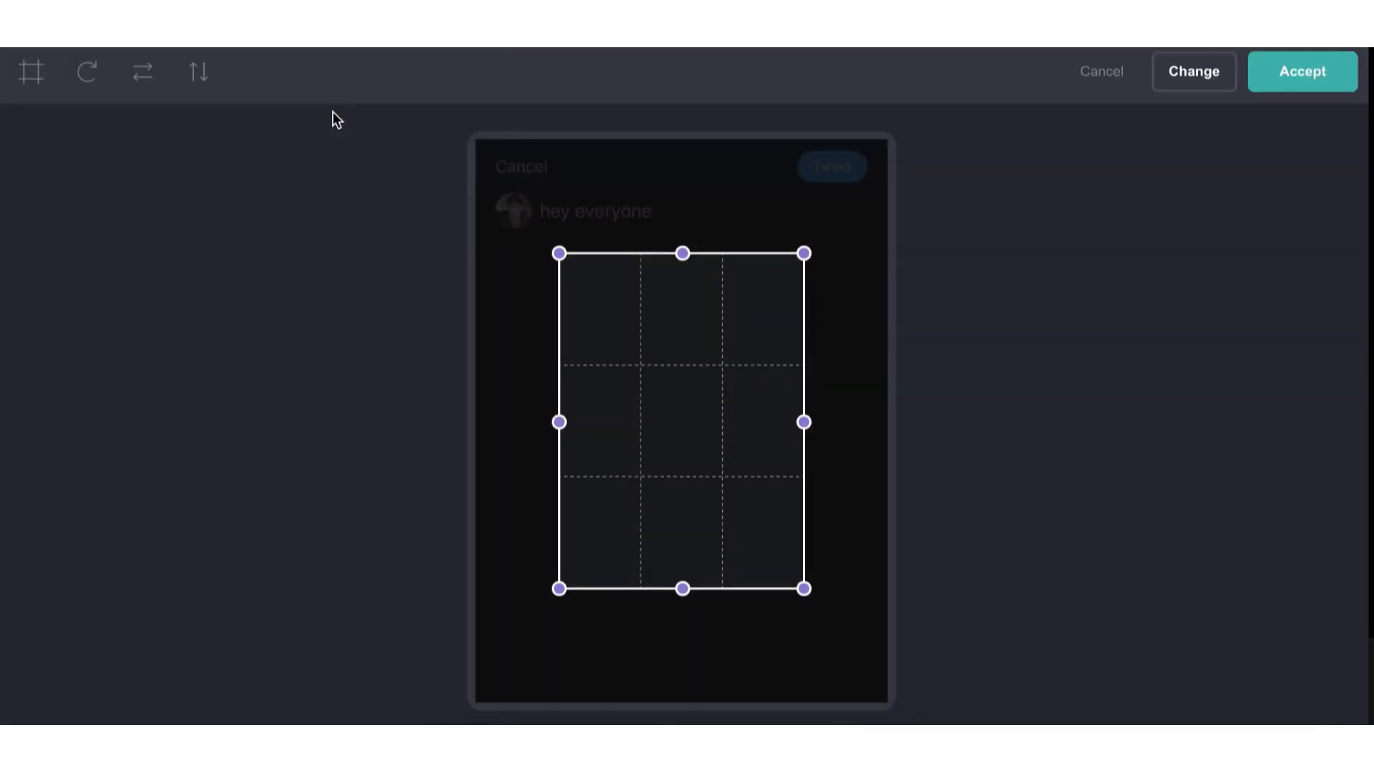
- Extend the background image's crop area to the full picture, accept the crop and close the background settings
left_click_drag(635, 380, 475, 205)
left_click_drag(721, 476, 930, 721)
key("Return")
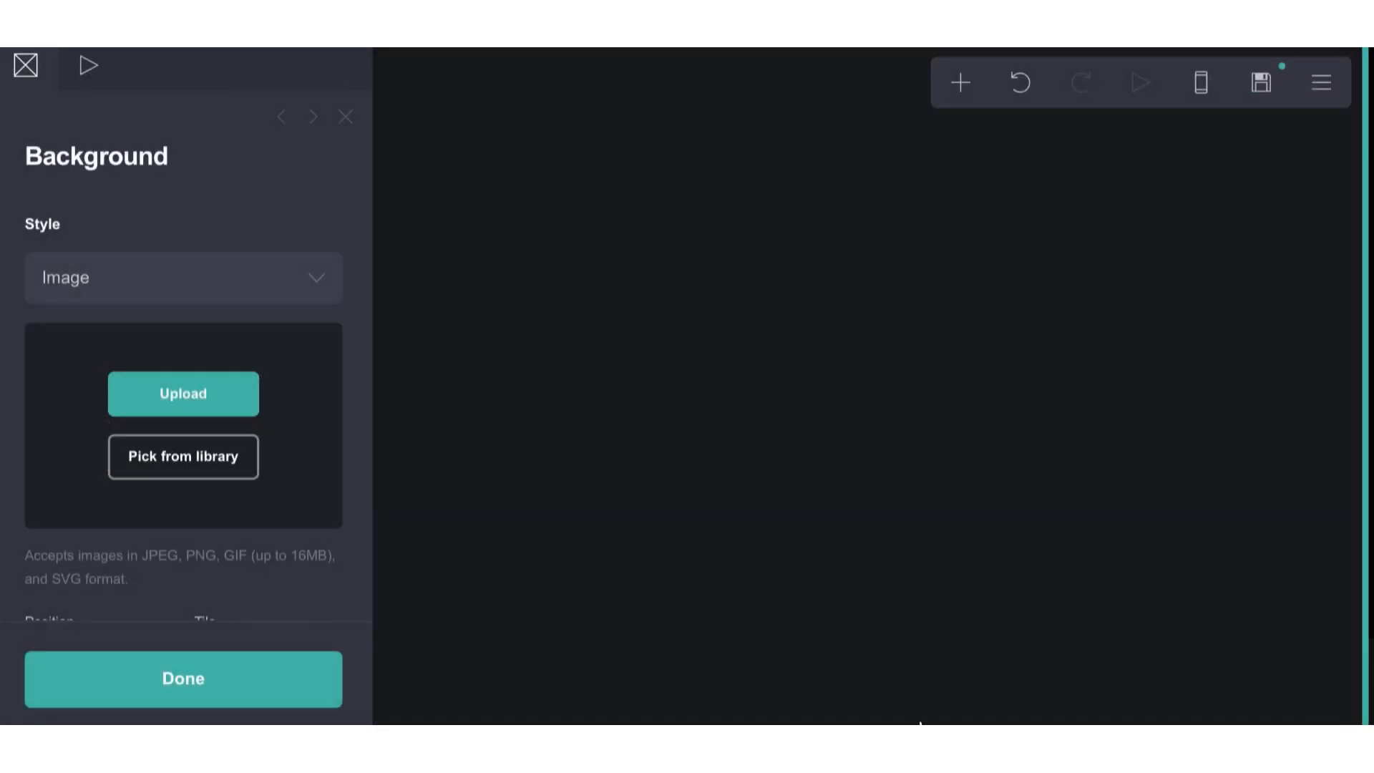
left_click(817, 581)
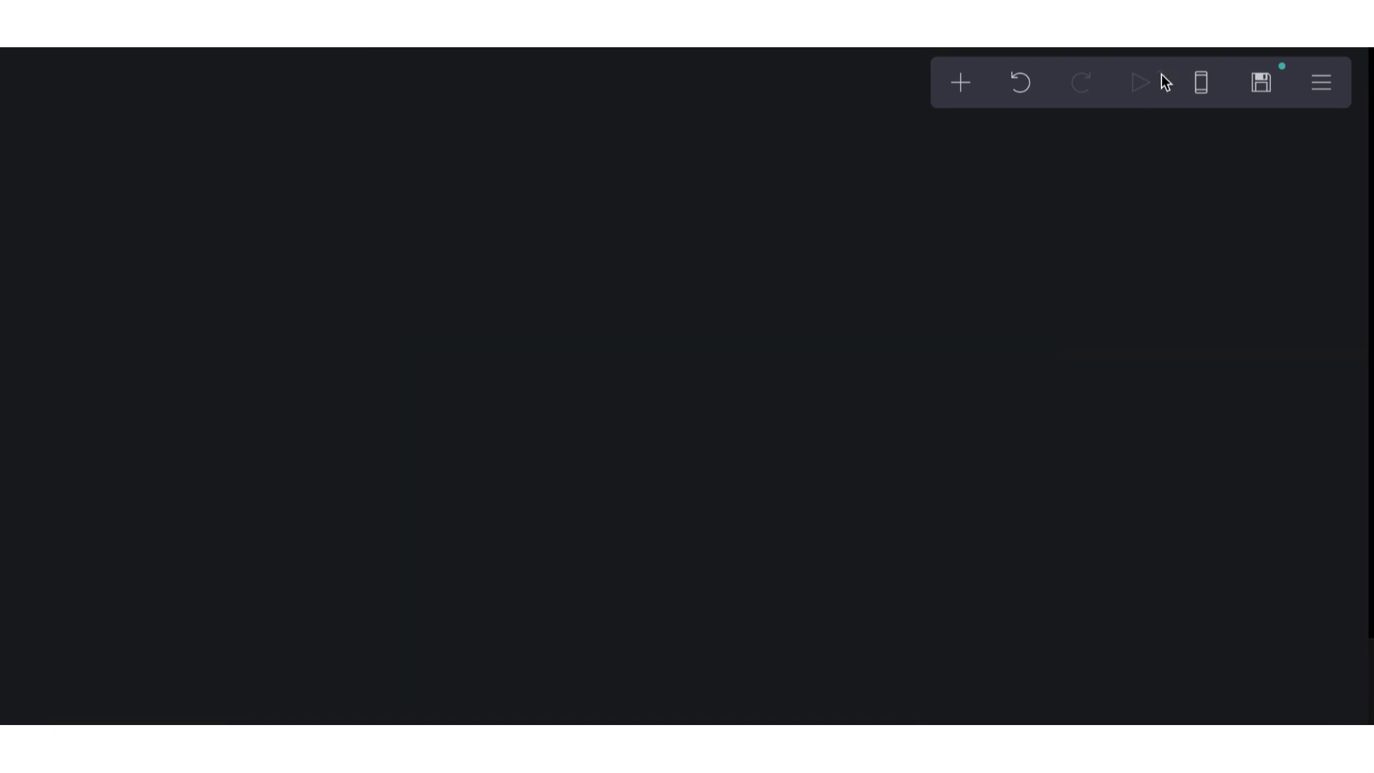
- In the mobile preview, upload the newest Downloads image as the page background, cropped to the full width of its upper part
left_click(1189, 81)
left_click(742, 257)
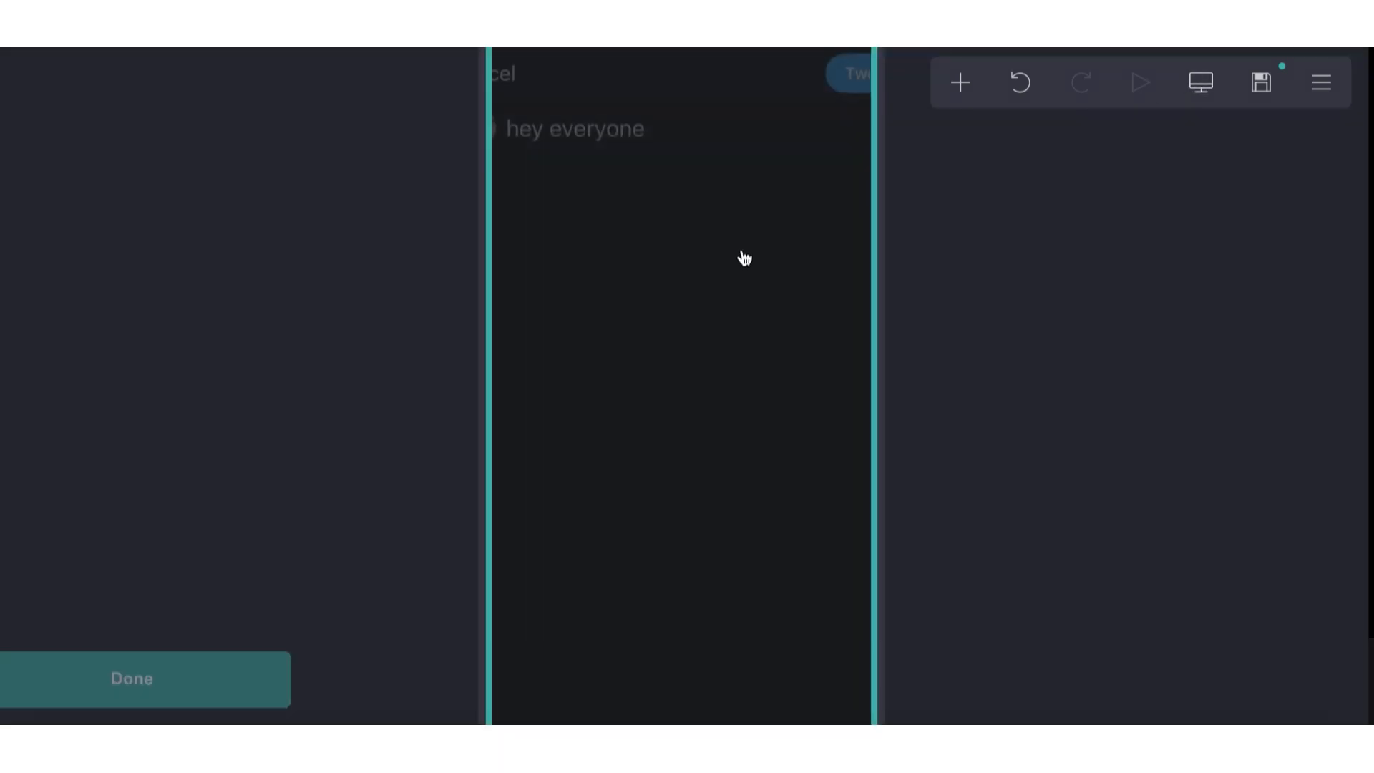
left_click(251, 392)
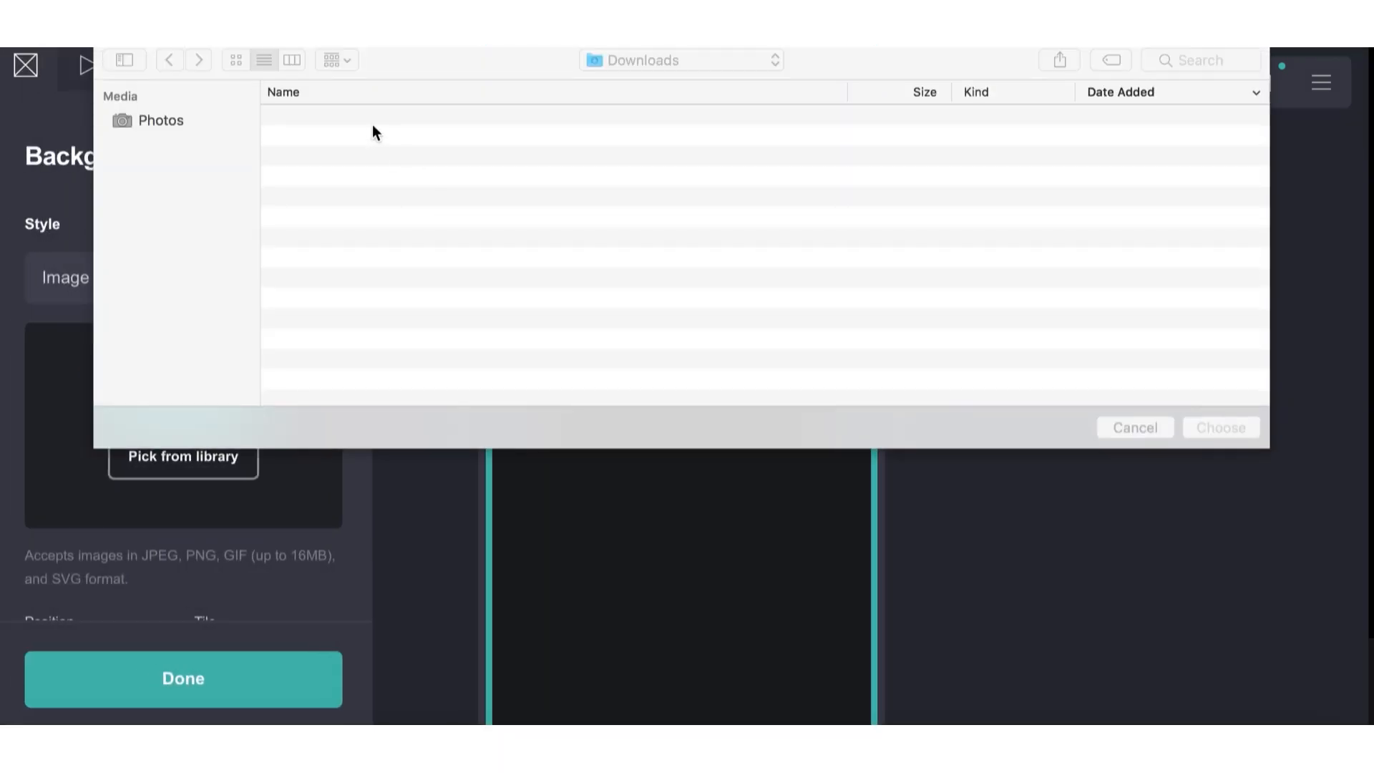
double_click(370, 116)
left_click_drag(580, 366, 473, 237)
left_click_drag(721, 310, 944, 323)
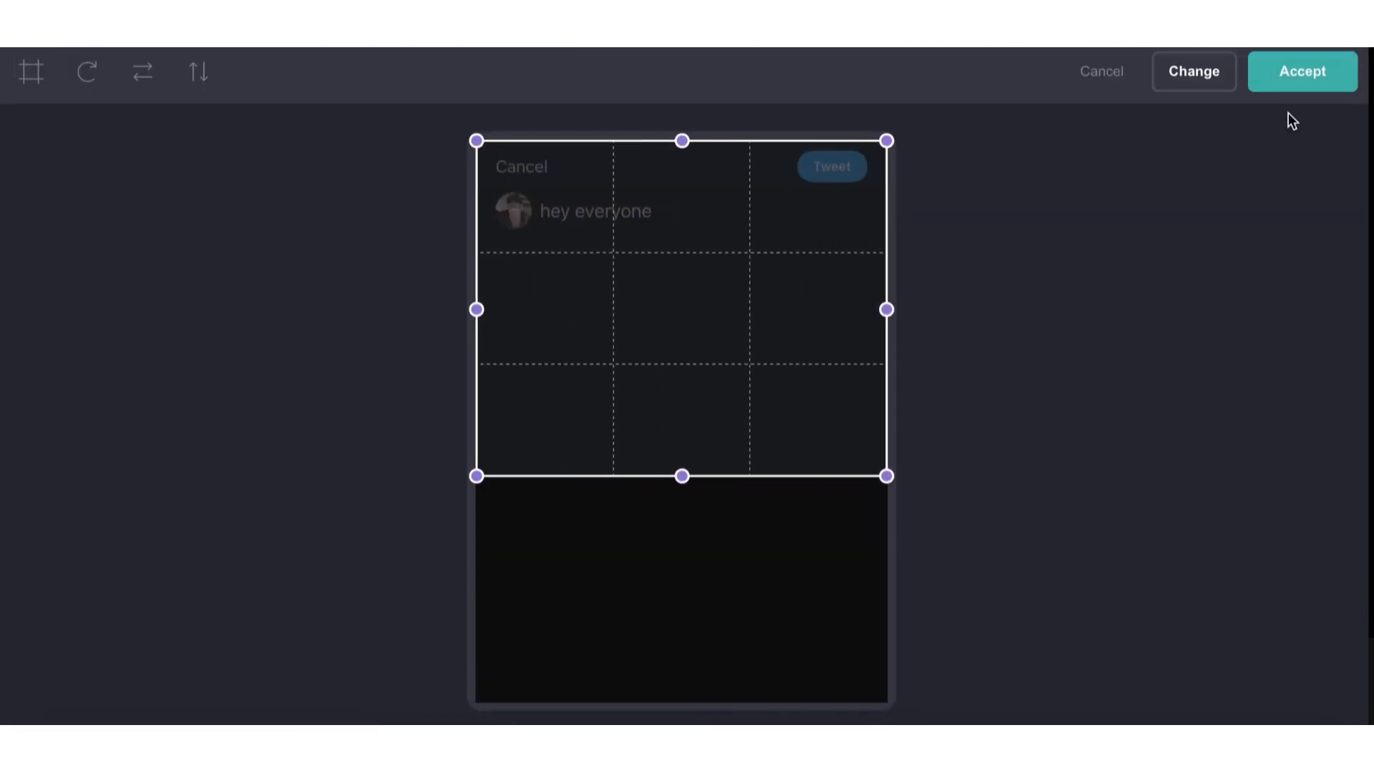
left_click(1302, 72)
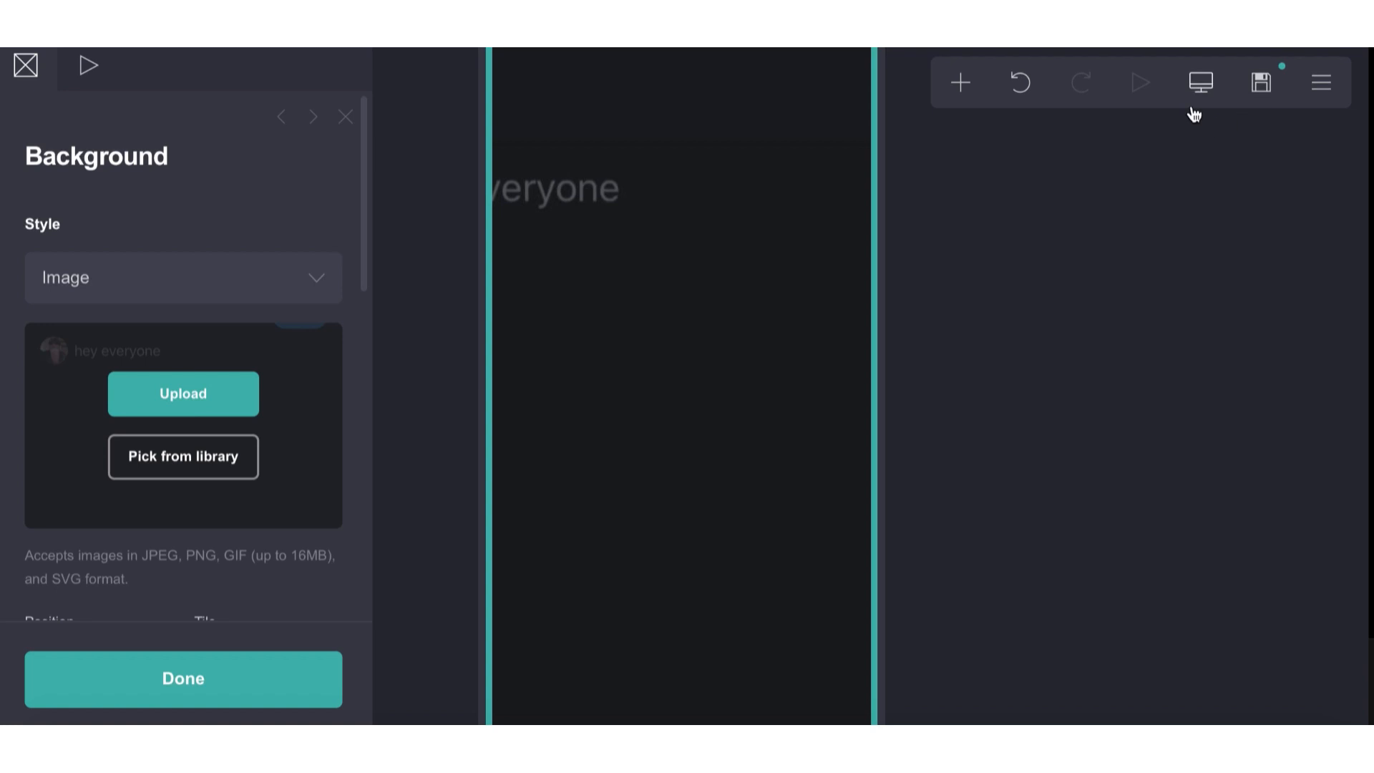
- Set the background image's position to Top in the desktop preview and close the background settings
left_click(1194, 109)
left_click(748, 259)
left_click(498, 261)
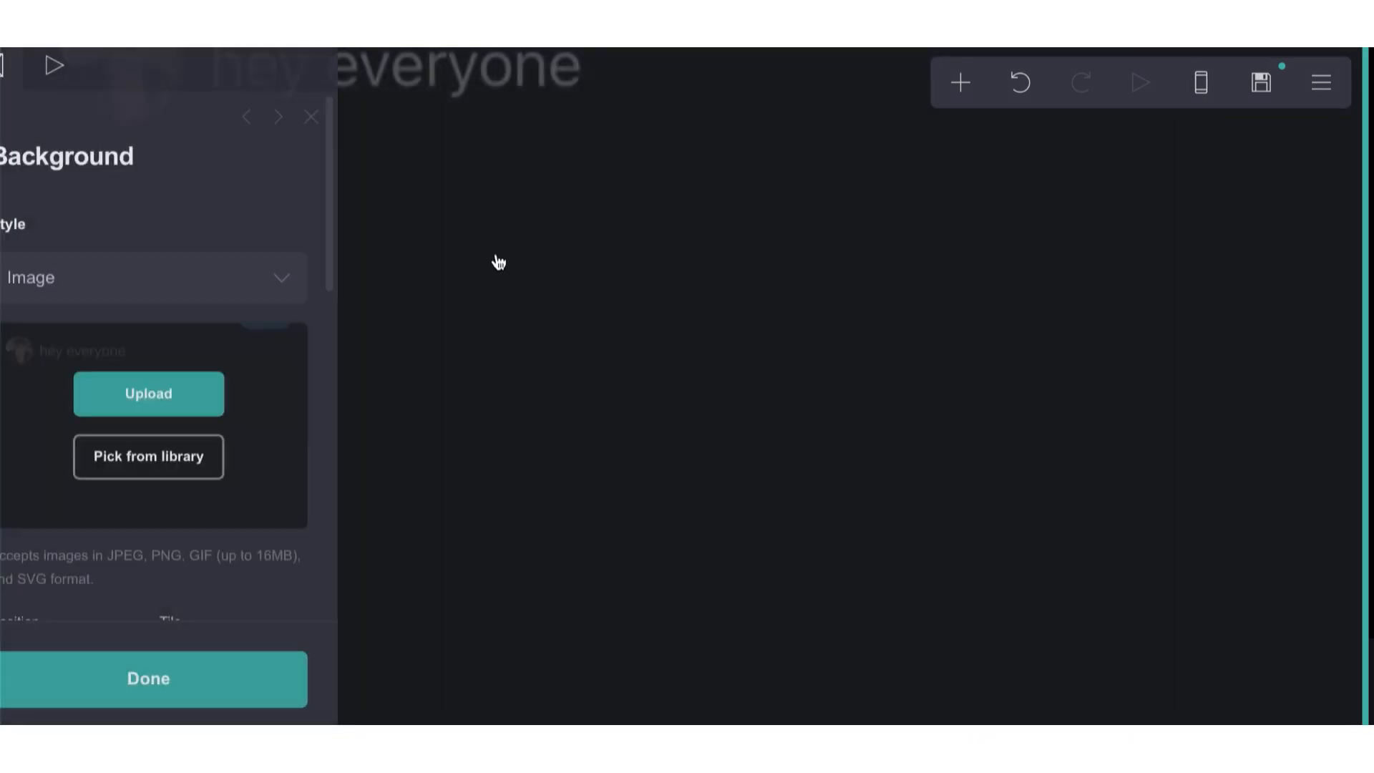
scroll(138, 307, "down", 4)
left_click(131, 443)
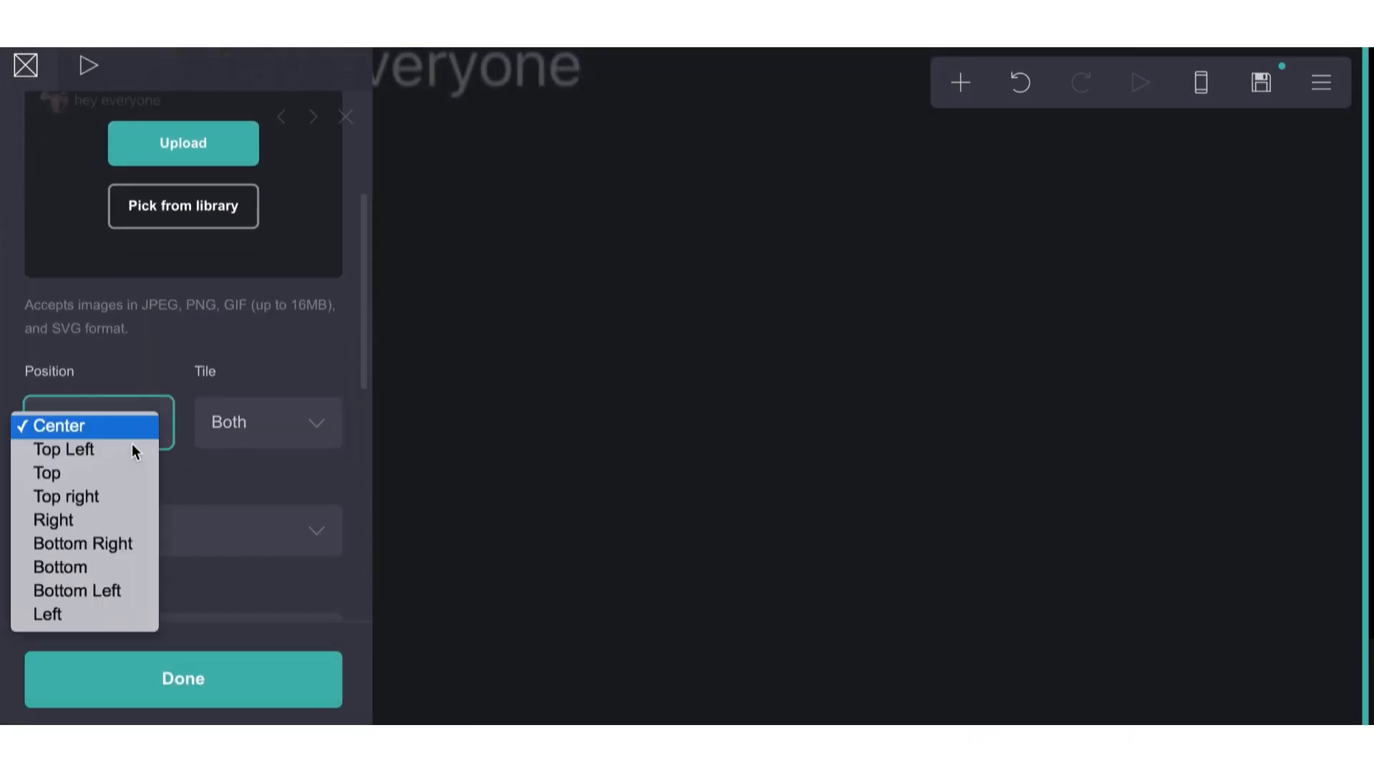
left_click(131, 471)
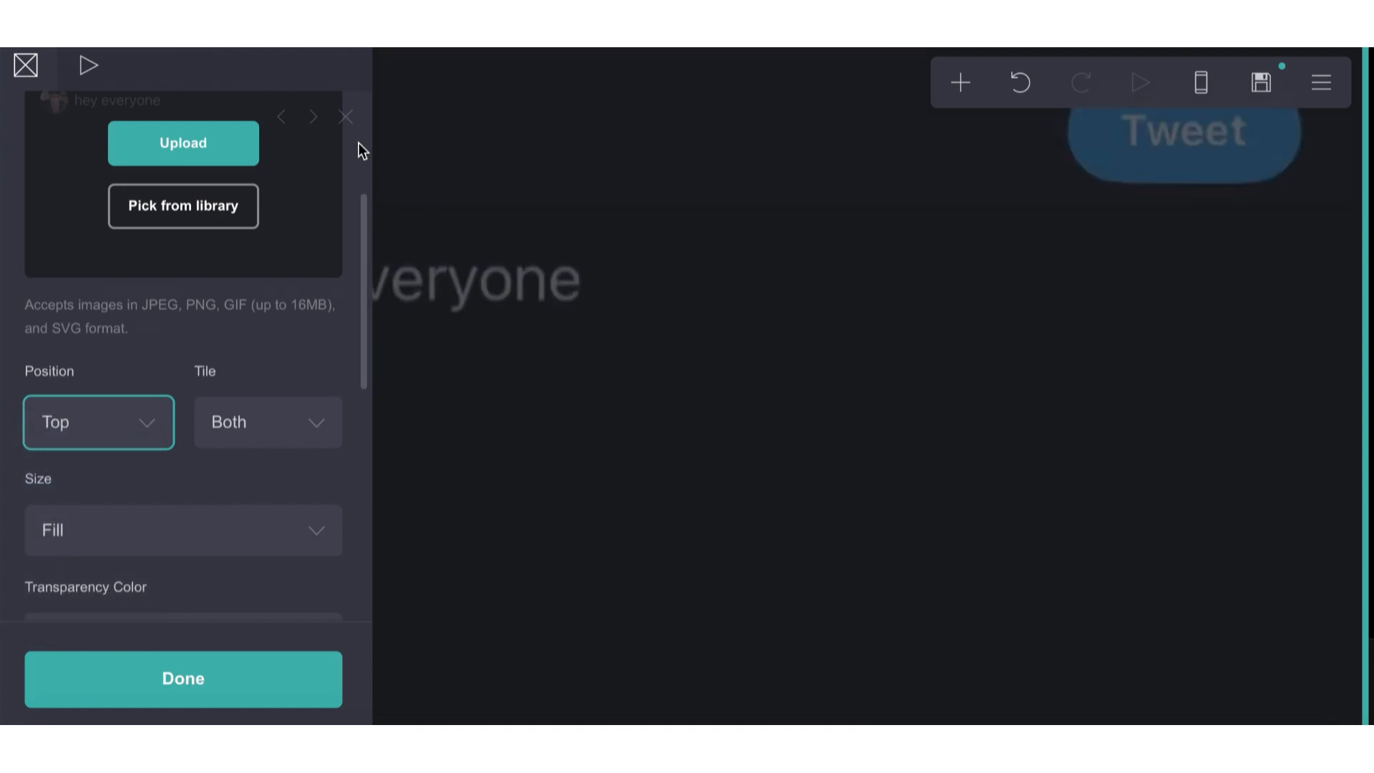
scroll(358, 143, "up", 4)
left_click(350, 125)
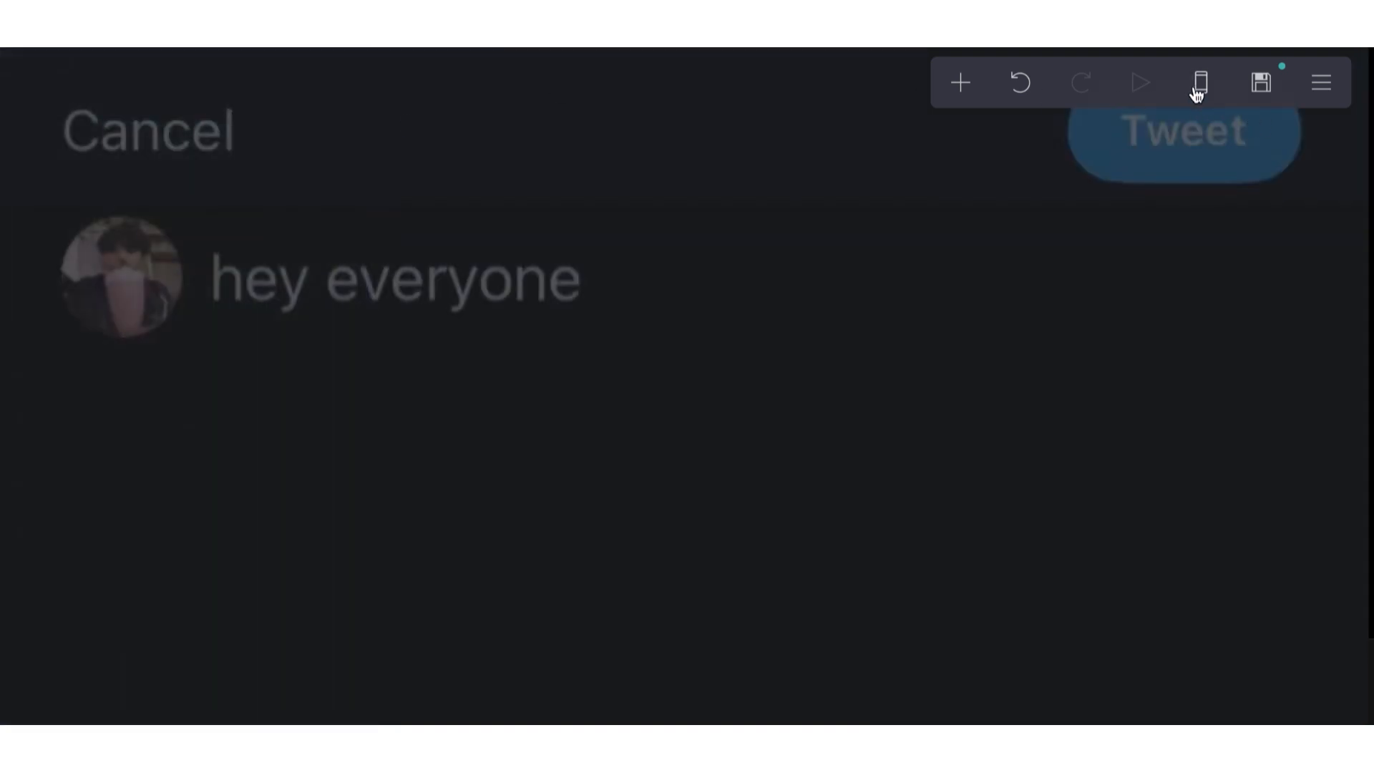
- Try the Default size for the background image in the mobile preview
left_click(1197, 92)
left_click(685, 302)
scroll(292, 380, "down", 8)
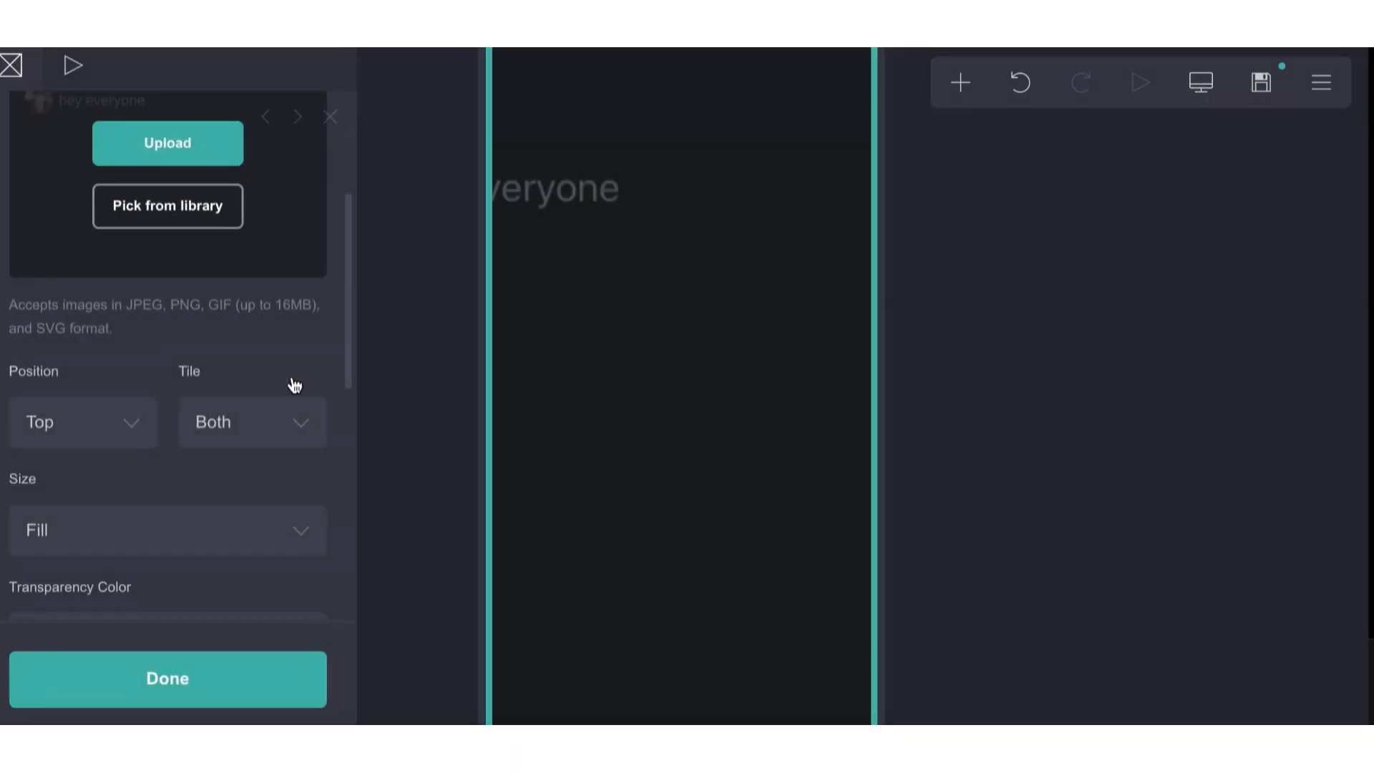
scroll(292, 379, "up", 5)
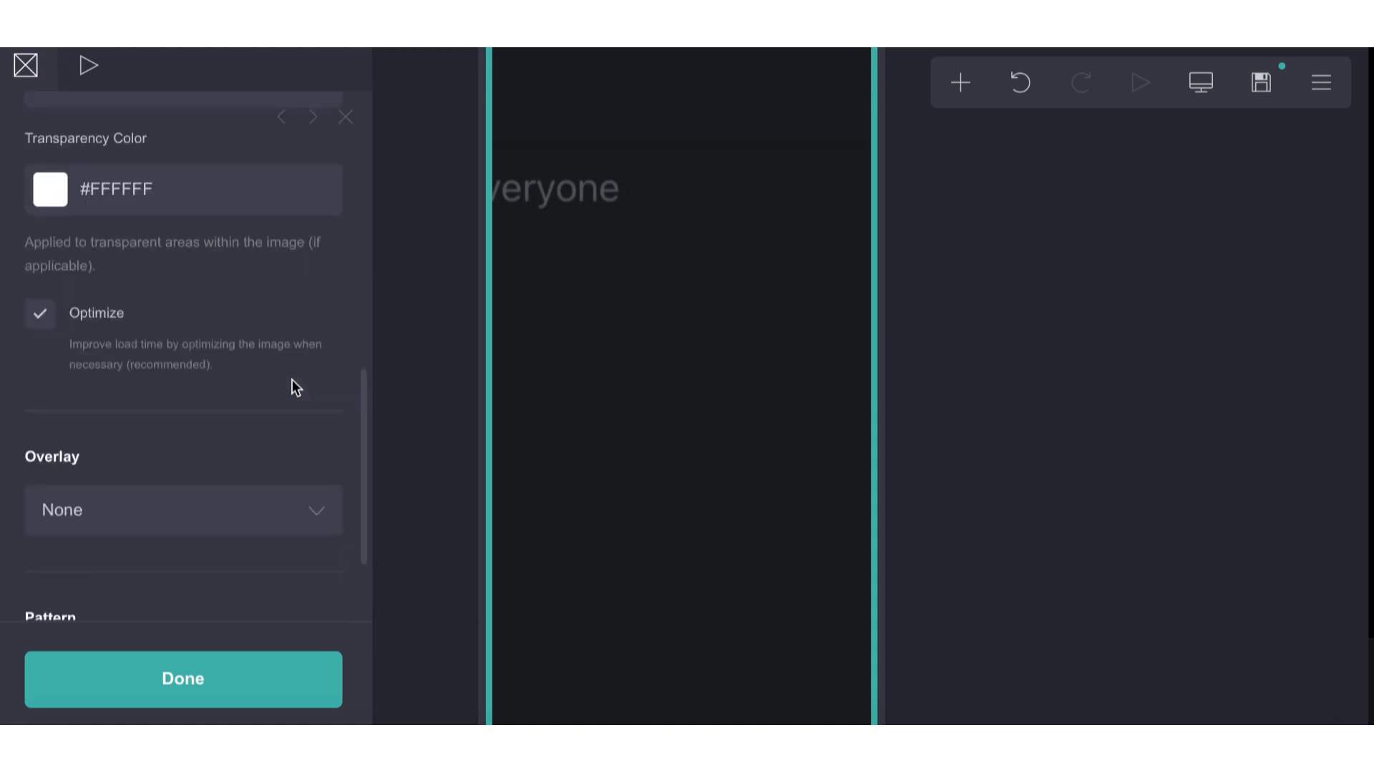
left_click(292, 379)
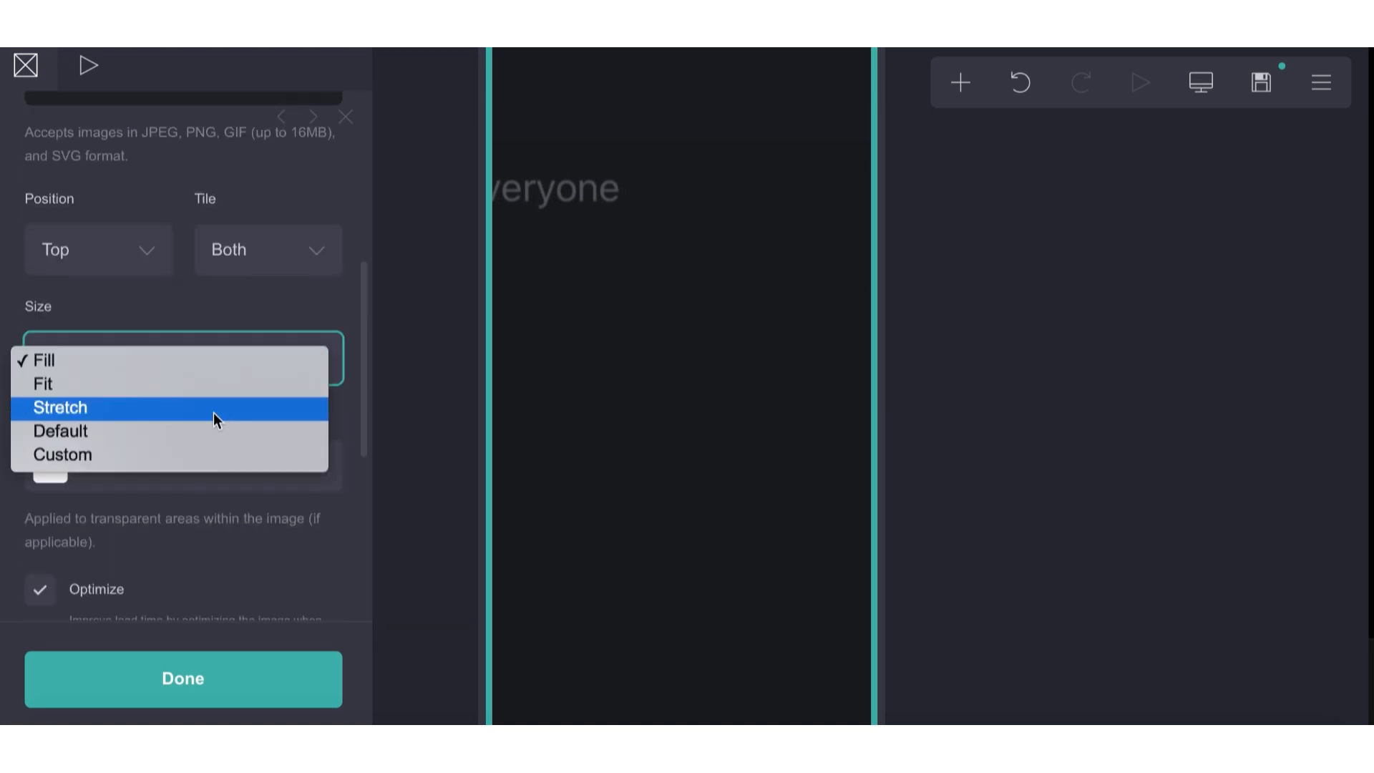
left_click(193, 432)
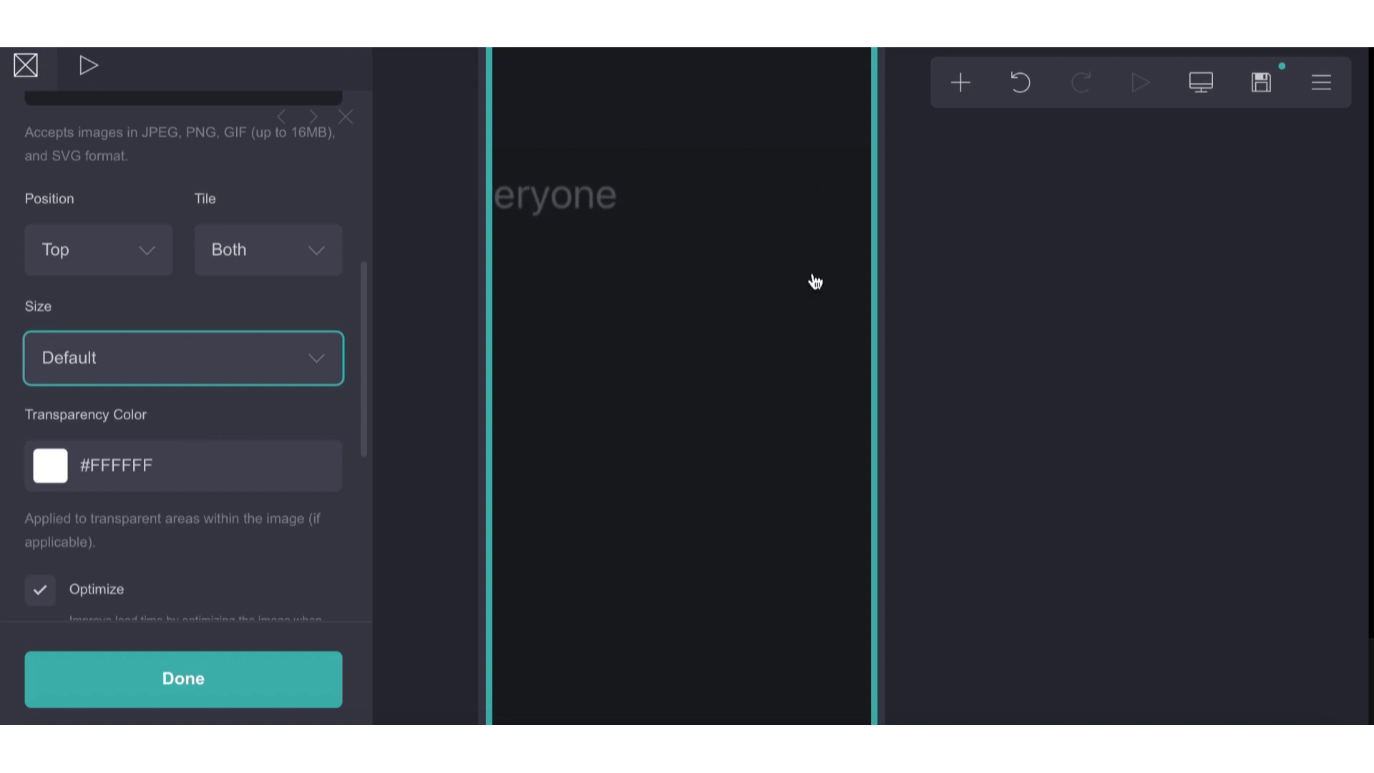
- Try the Stretch size for the background image in the desktop preview and set the size back to Fill
left_click(1202, 84)
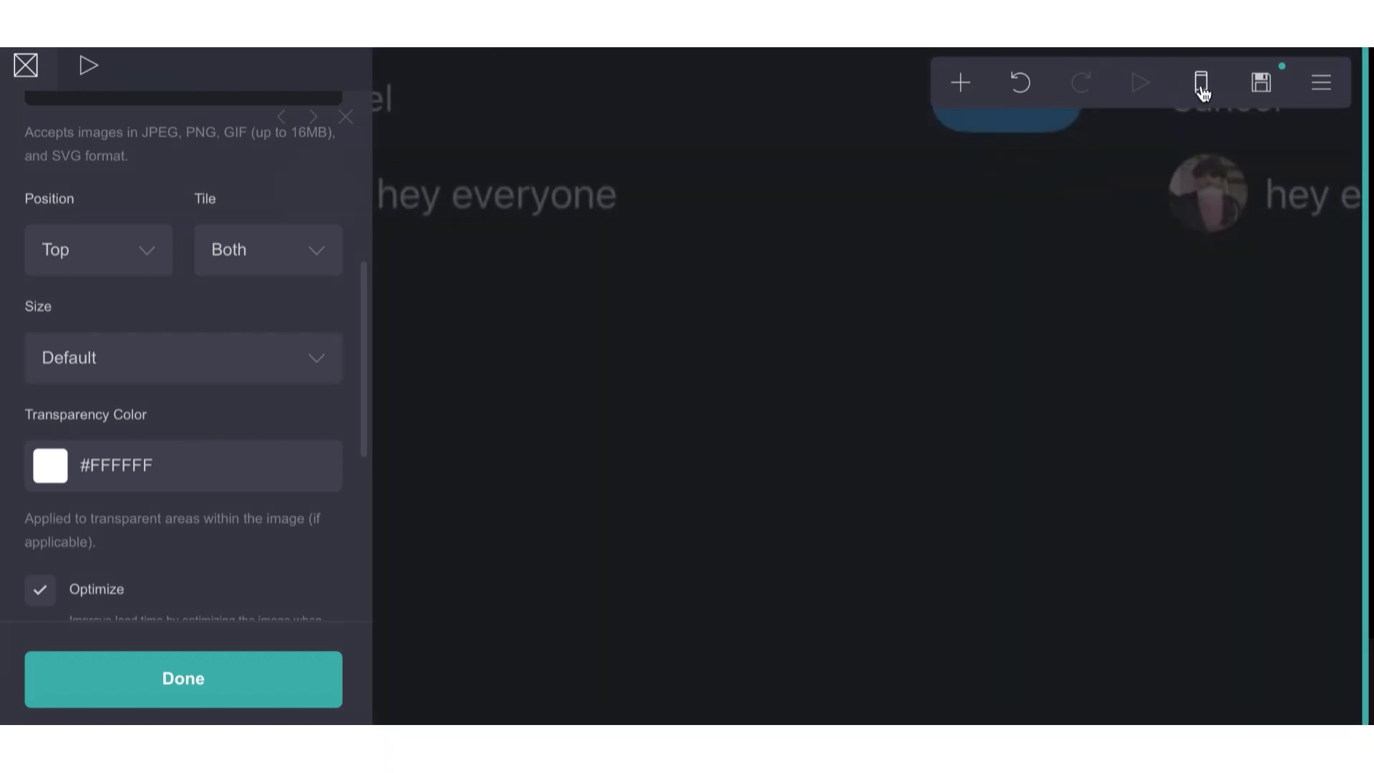
left_click(186, 381)
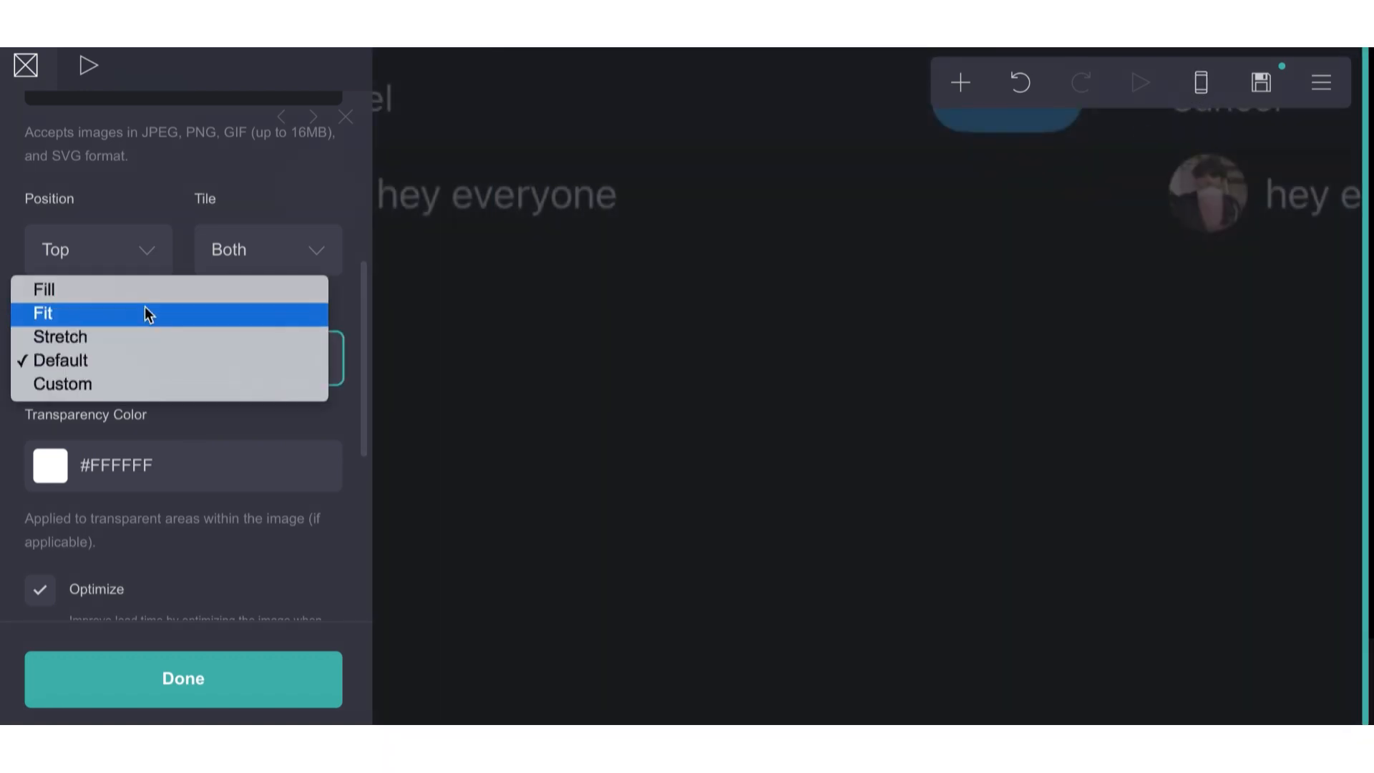
left_click(131, 336)
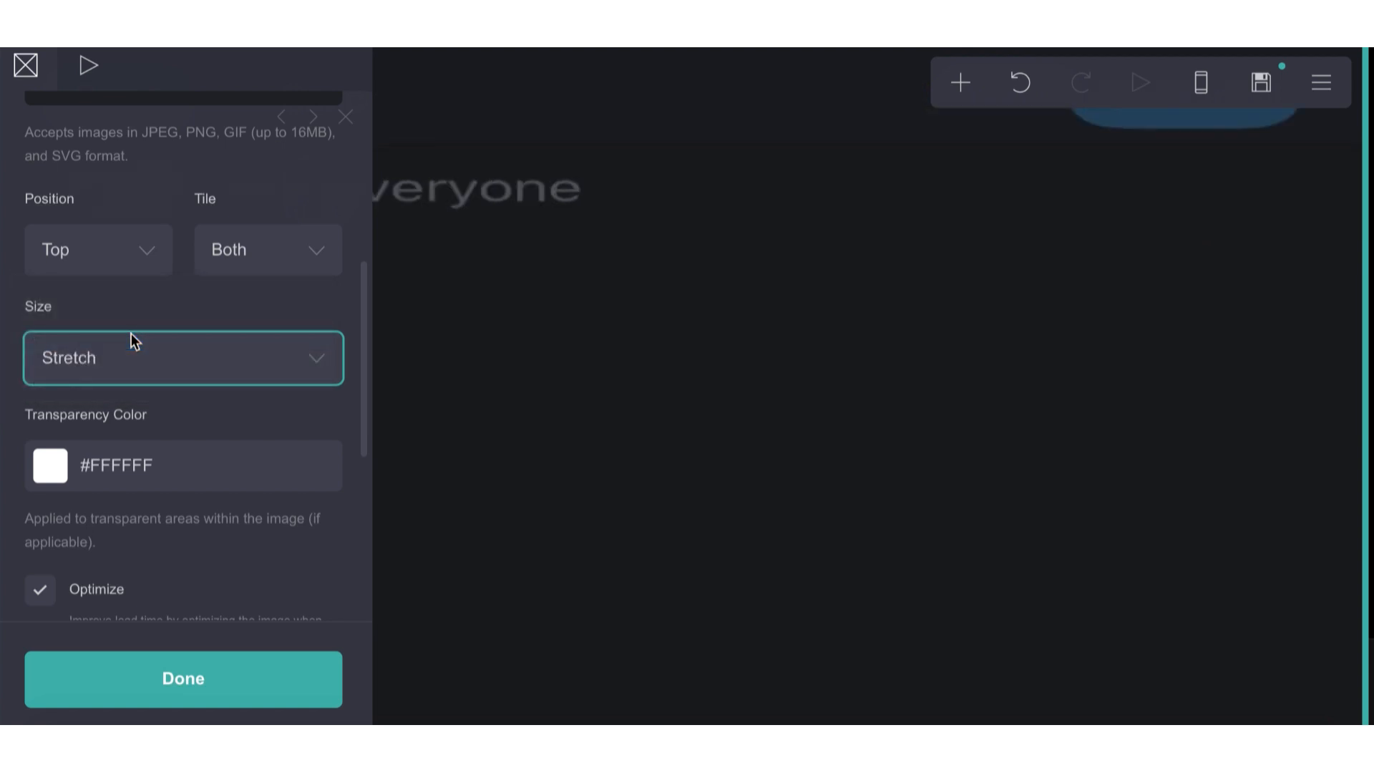
left_click(136, 337)
left_click(132, 316)
- Set the background image's tiling to Off and close the settings
left_click(274, 256)
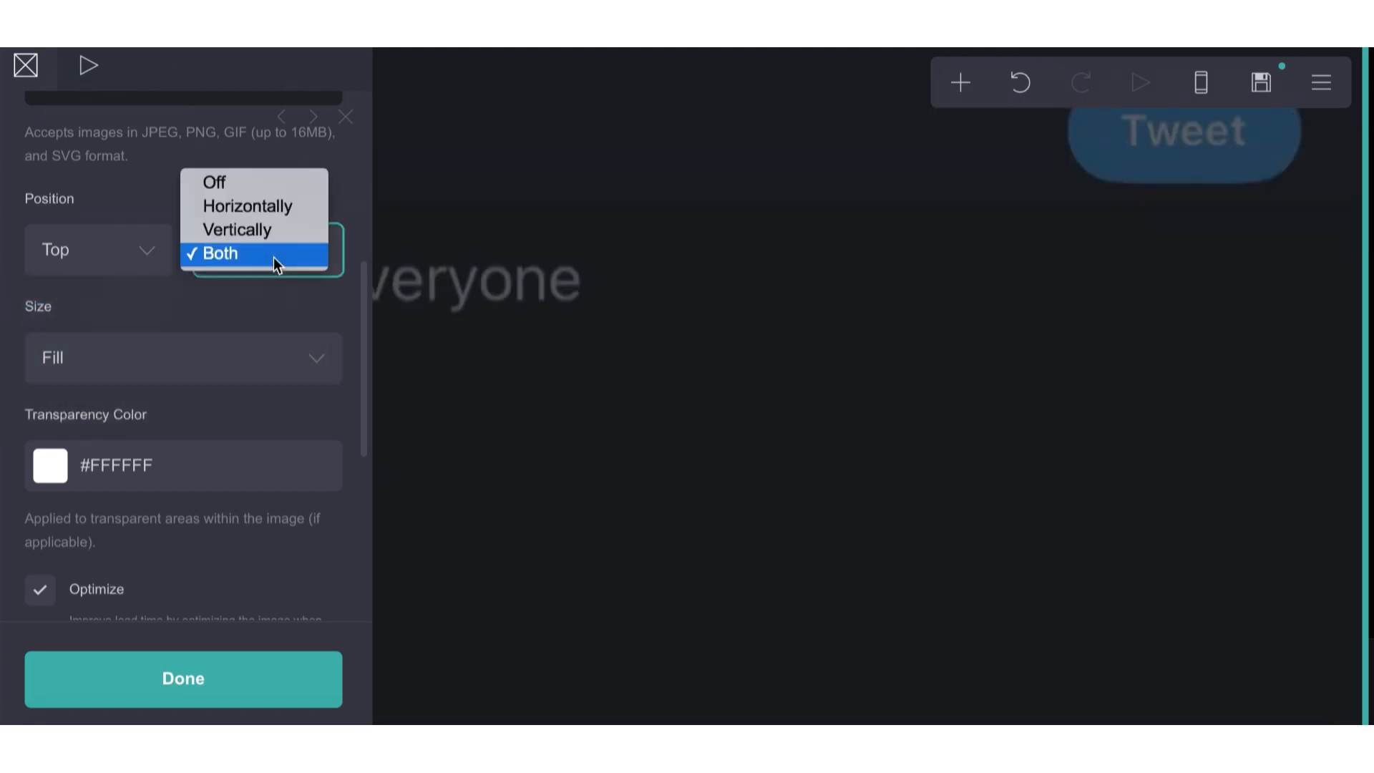
left_click(249, 183)
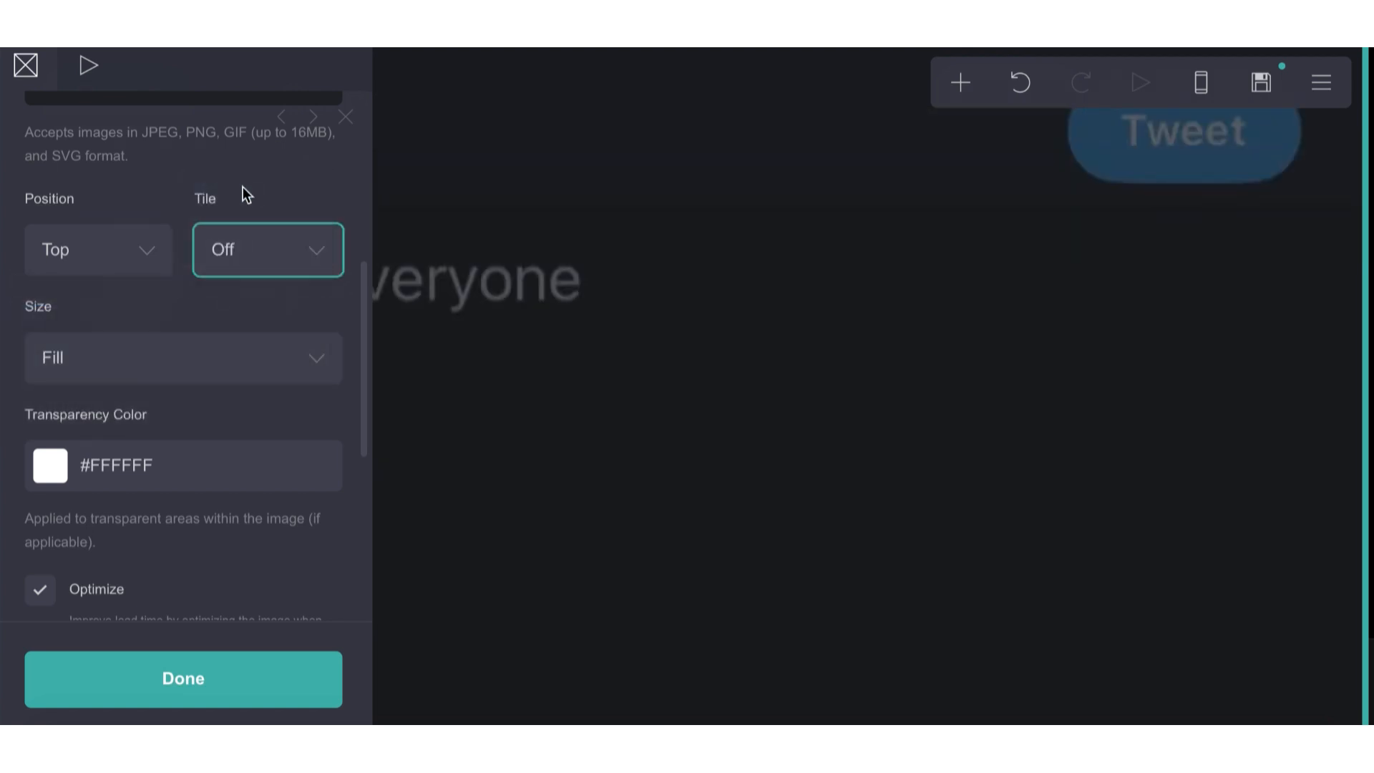
left_click(535, 431)
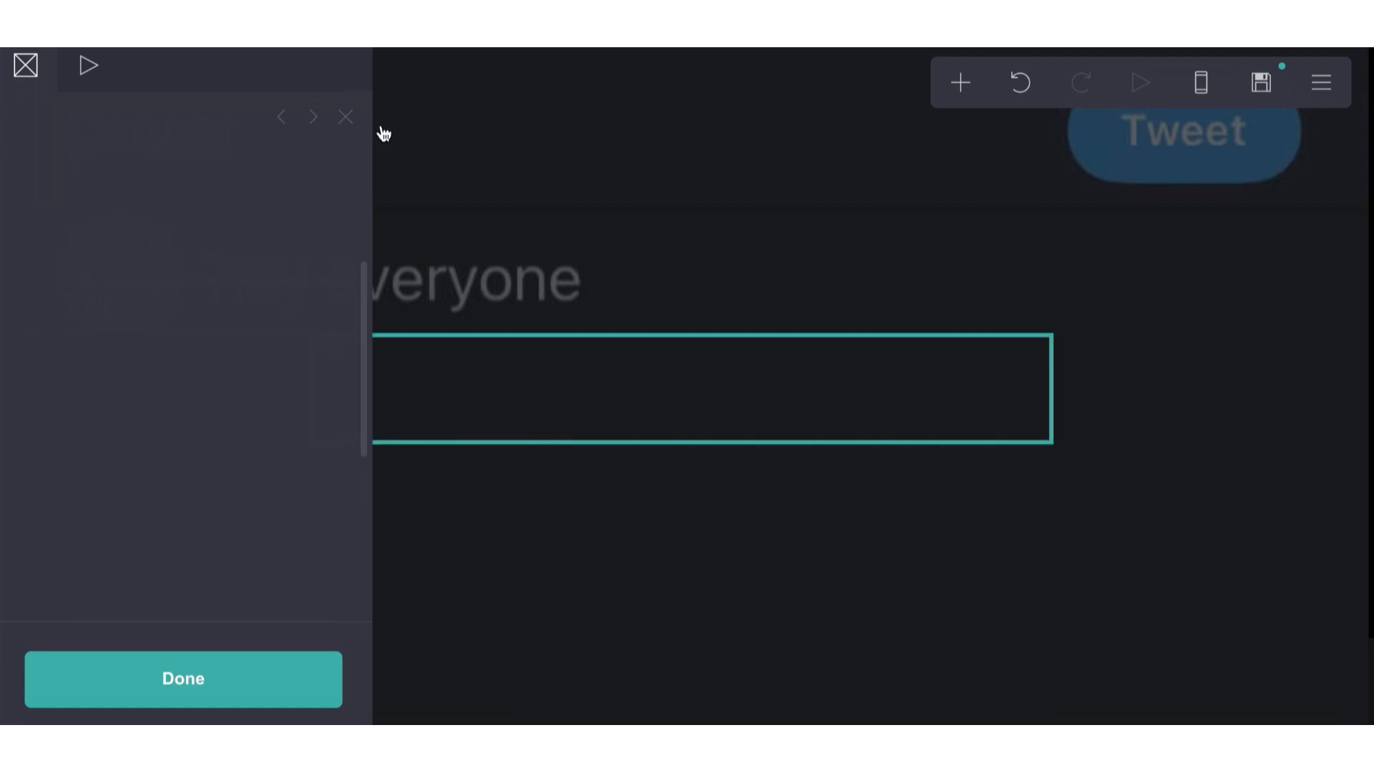
left_click(346, 117)
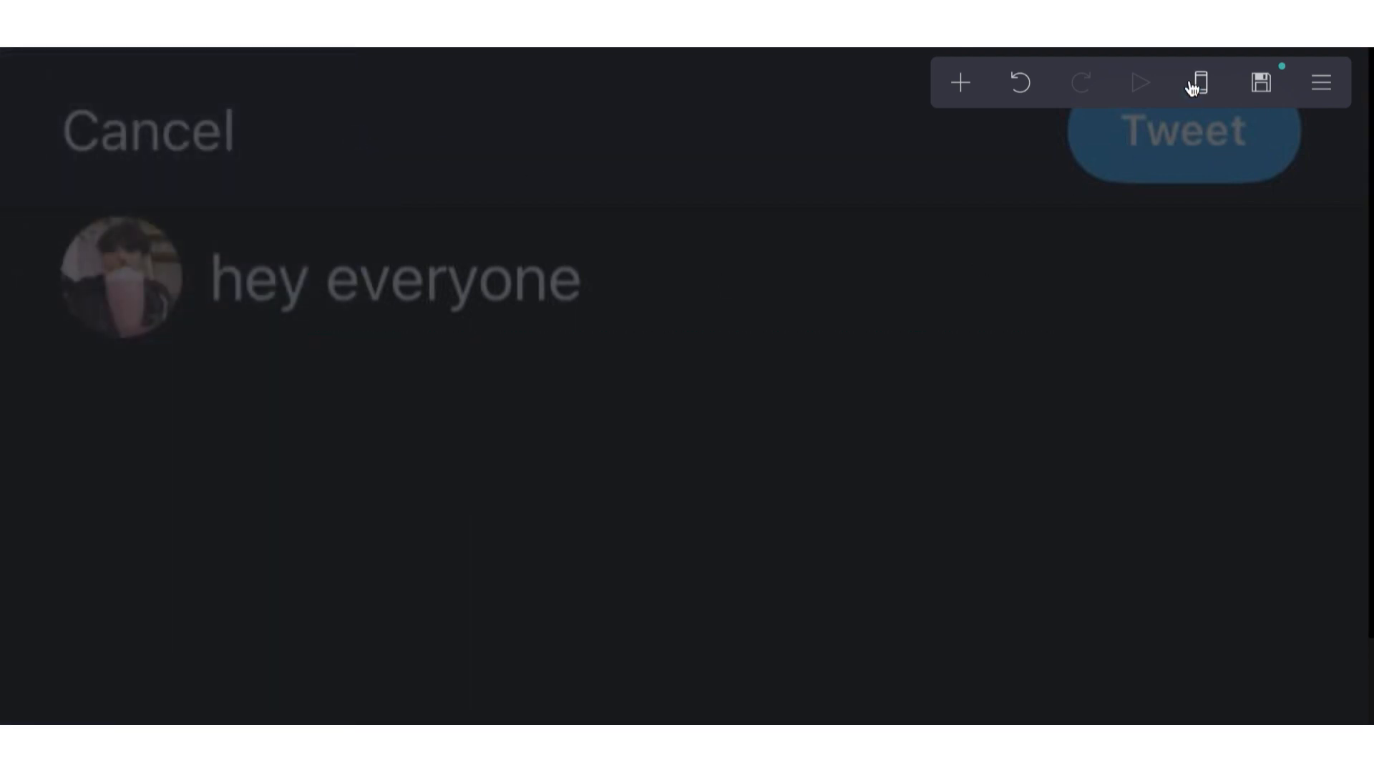
- In the mobile preview, upload the newest Downloads JPEG as the background again, with the crop area moved up to the picture's left edge
left_click(1192, 86)
left_click(801, 286)
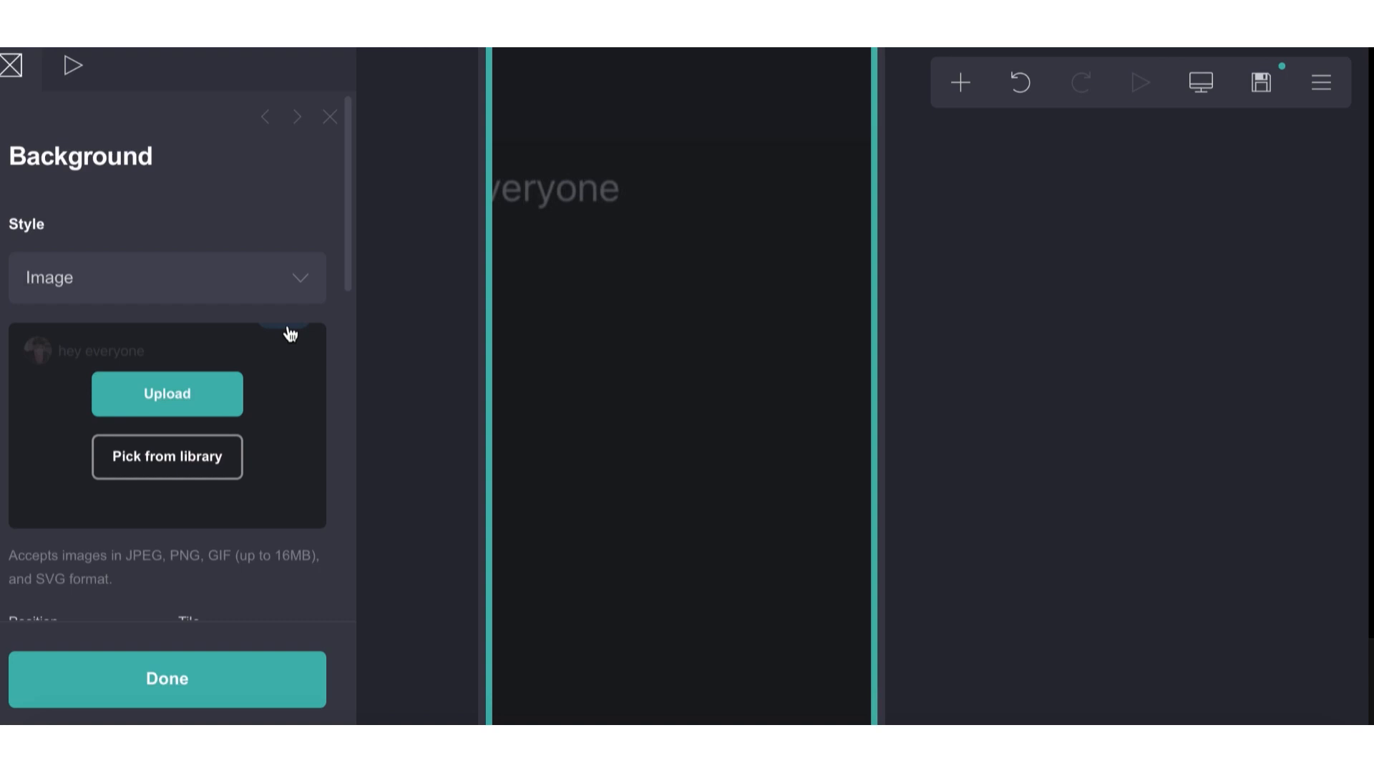
left_click(233, 377)
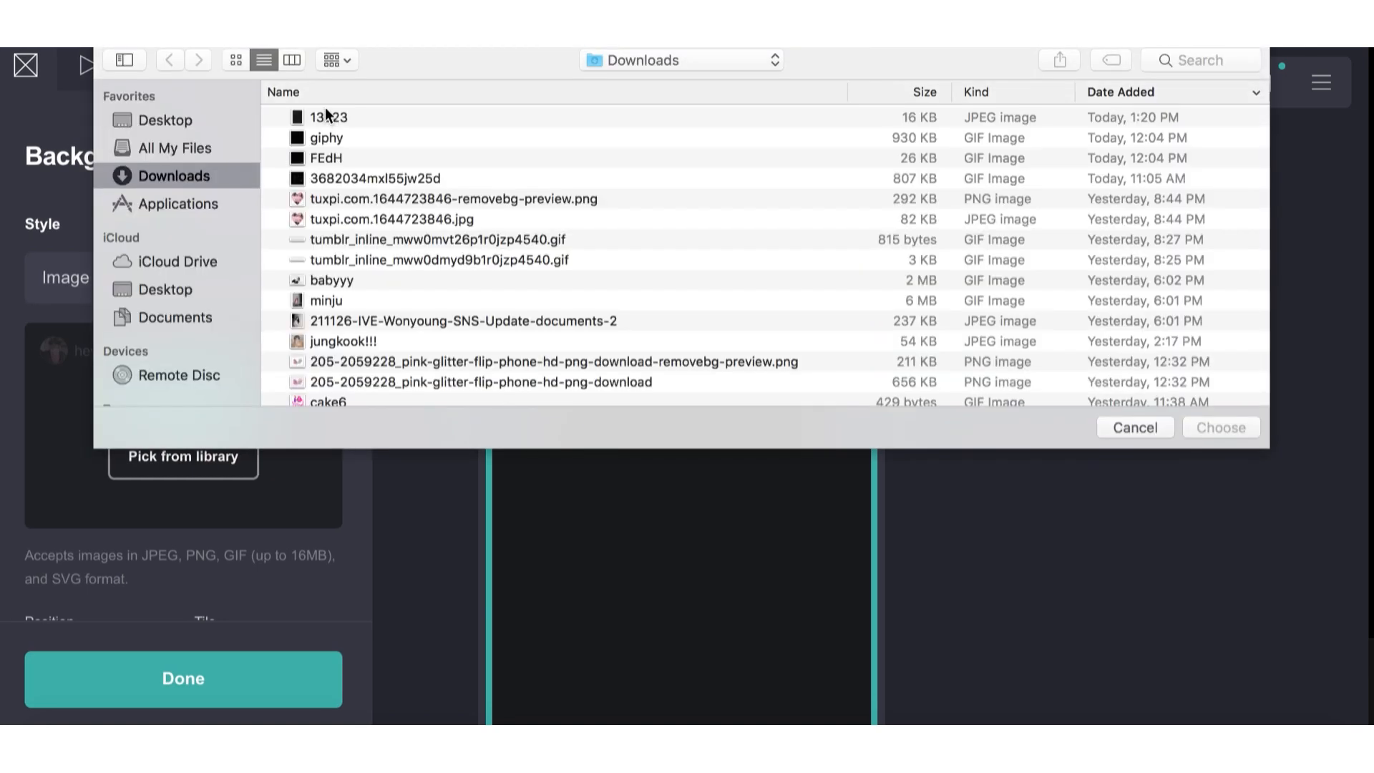
double_click(323, 118)
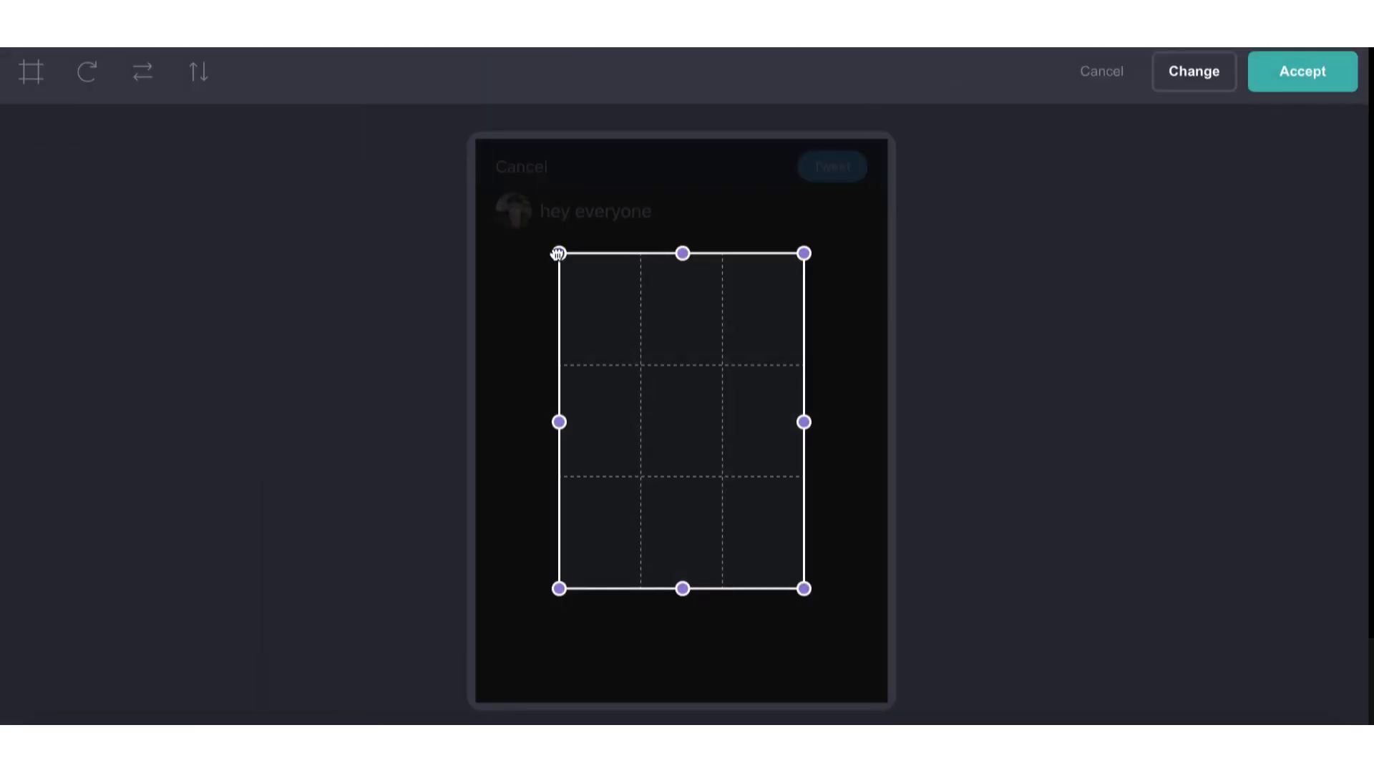
left_click_drag(677, 380, 605, 325)
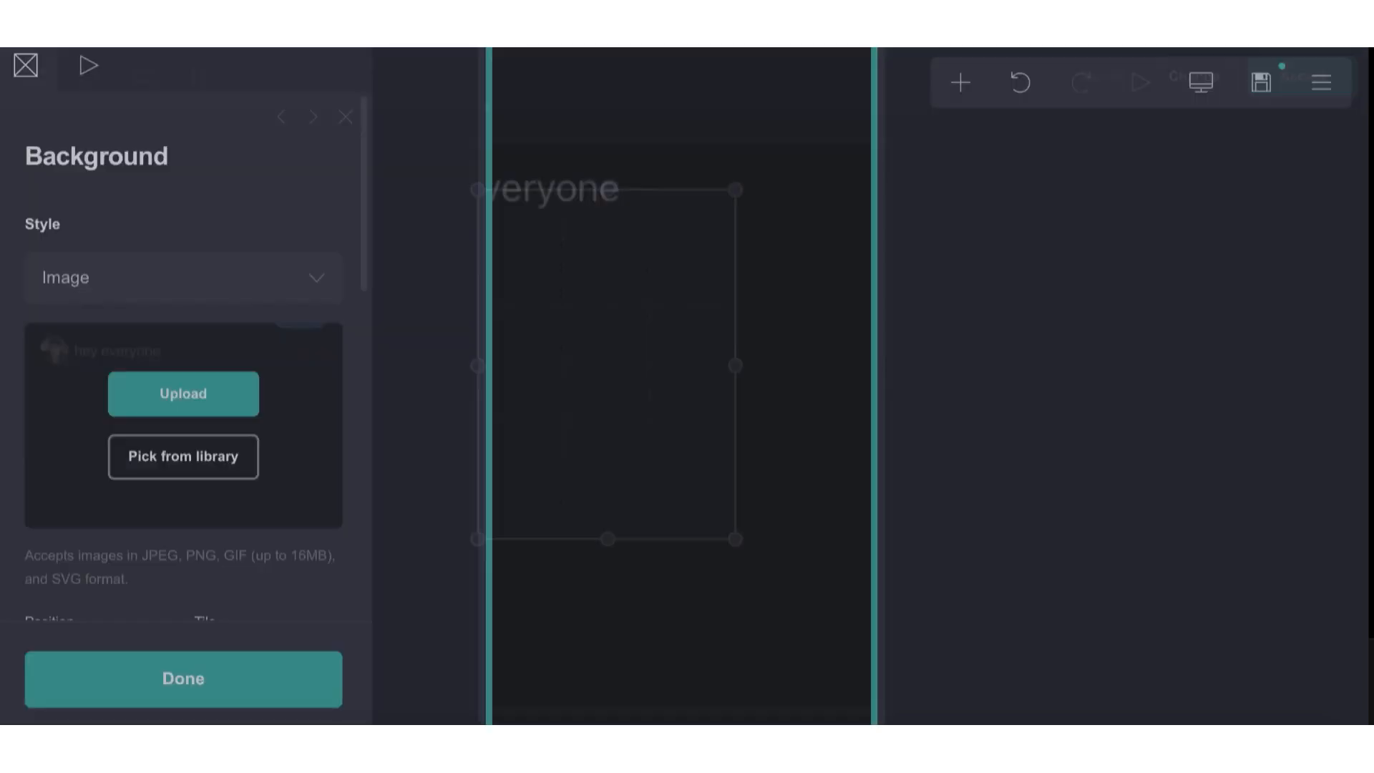
- Close the page settings and compare the cropped background in the desktop and mobile previews
left_click(666, 393)
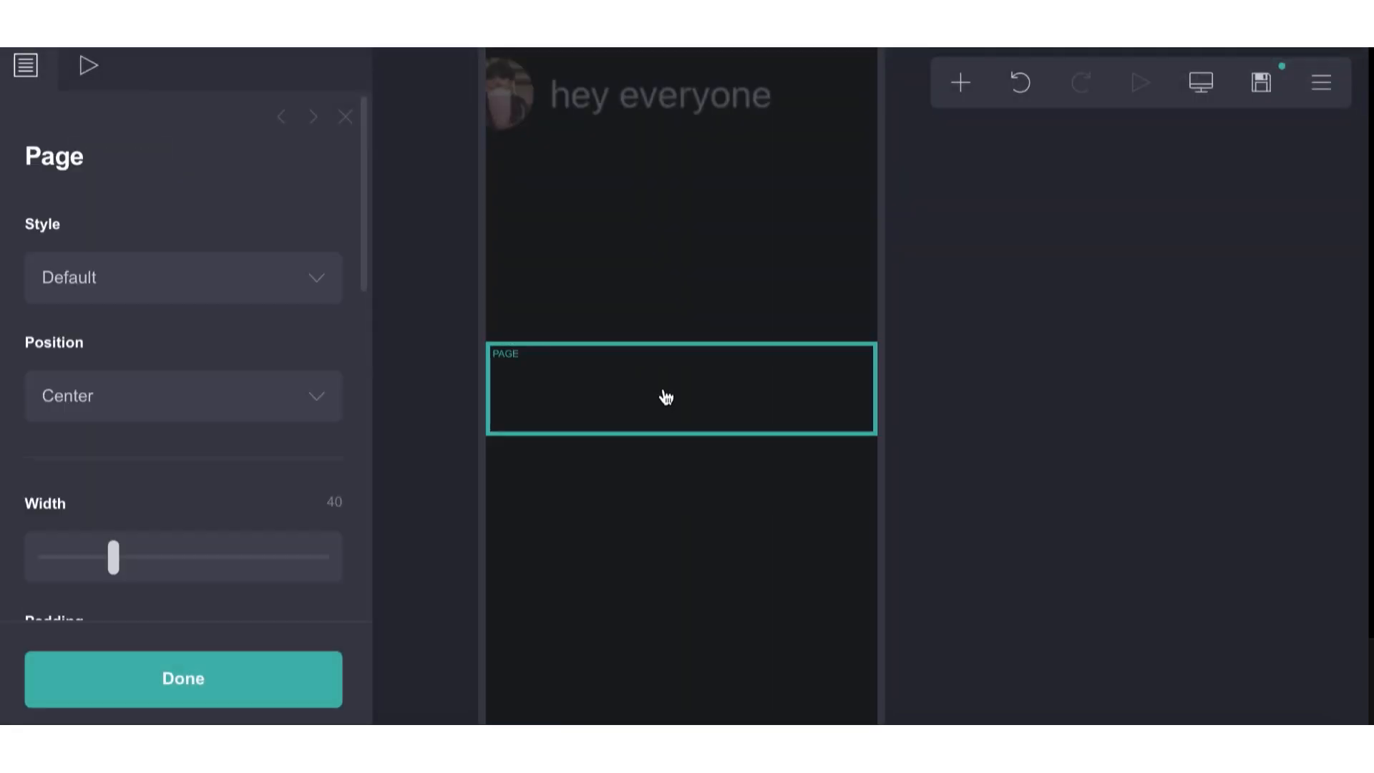
left_click(317, 116)
left_click(1274, 118)
left_click(905, 104)
left_click(1200, 83)
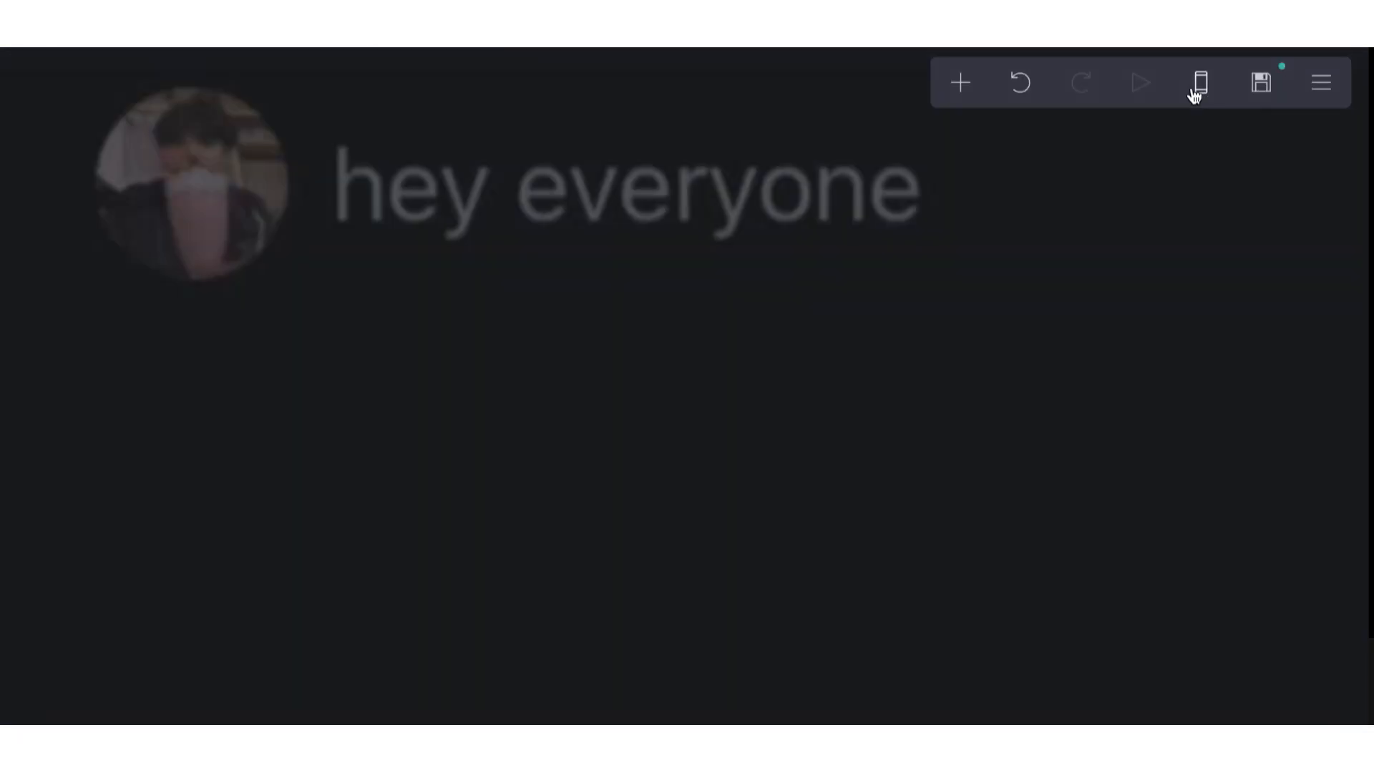
left_click(1195, 93)
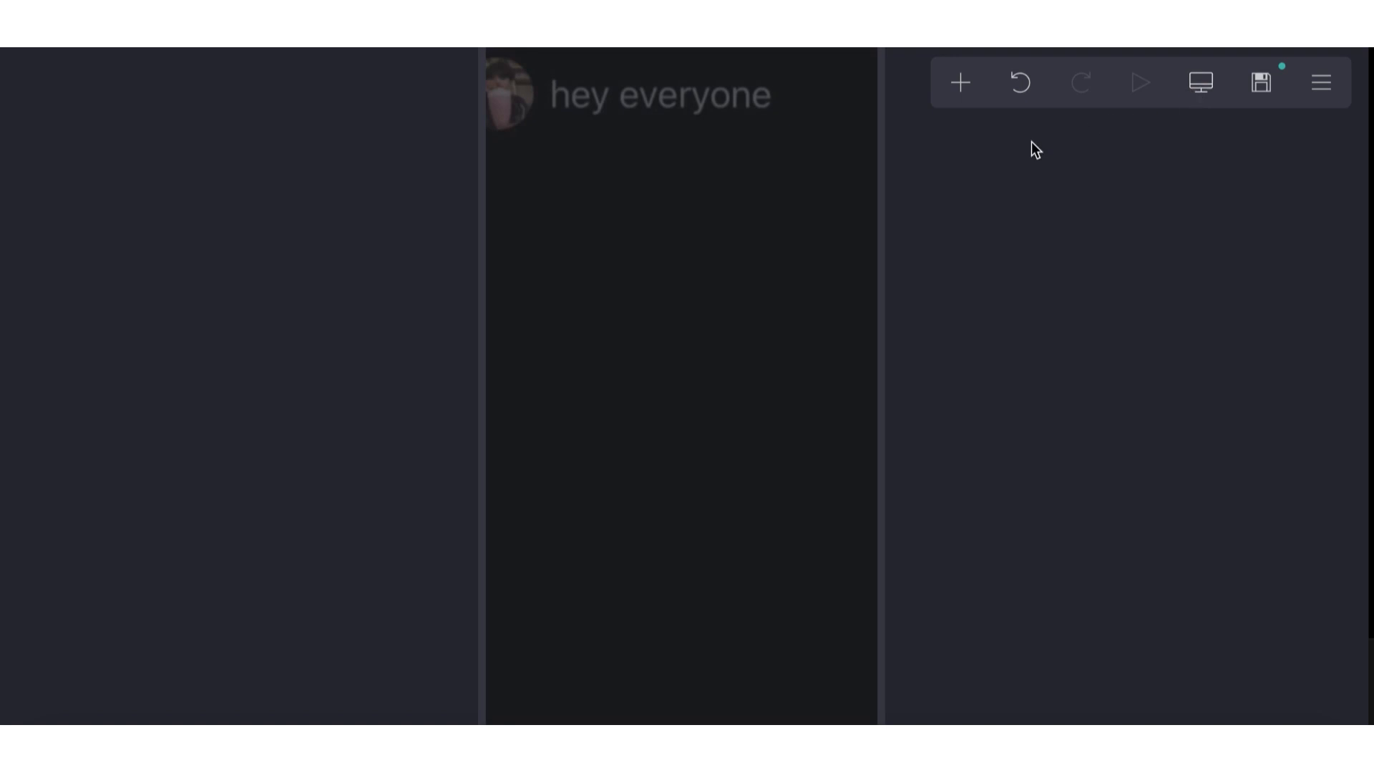
- Add a default container to the page and set its vertical and horizontal padding to 0.25
left_click(950, 92)
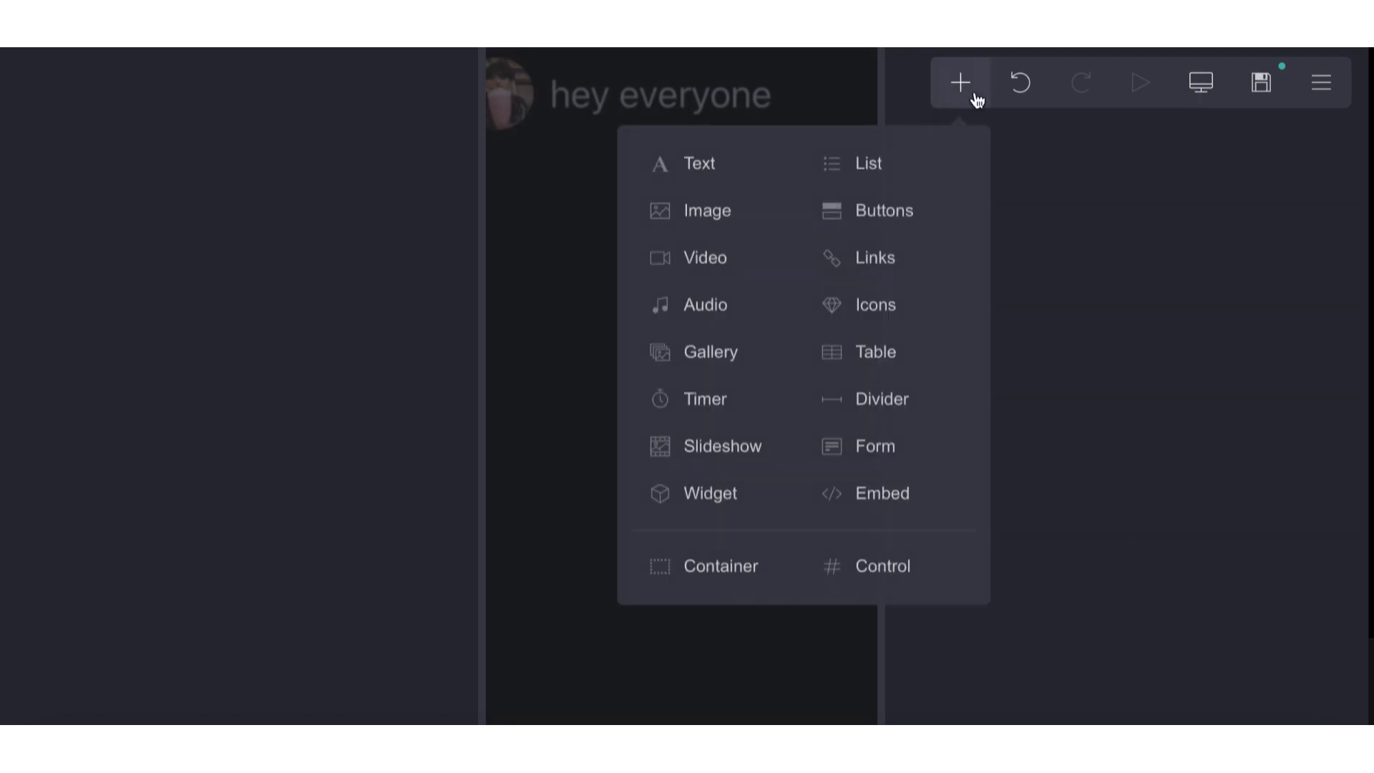
left_click(742, 583)
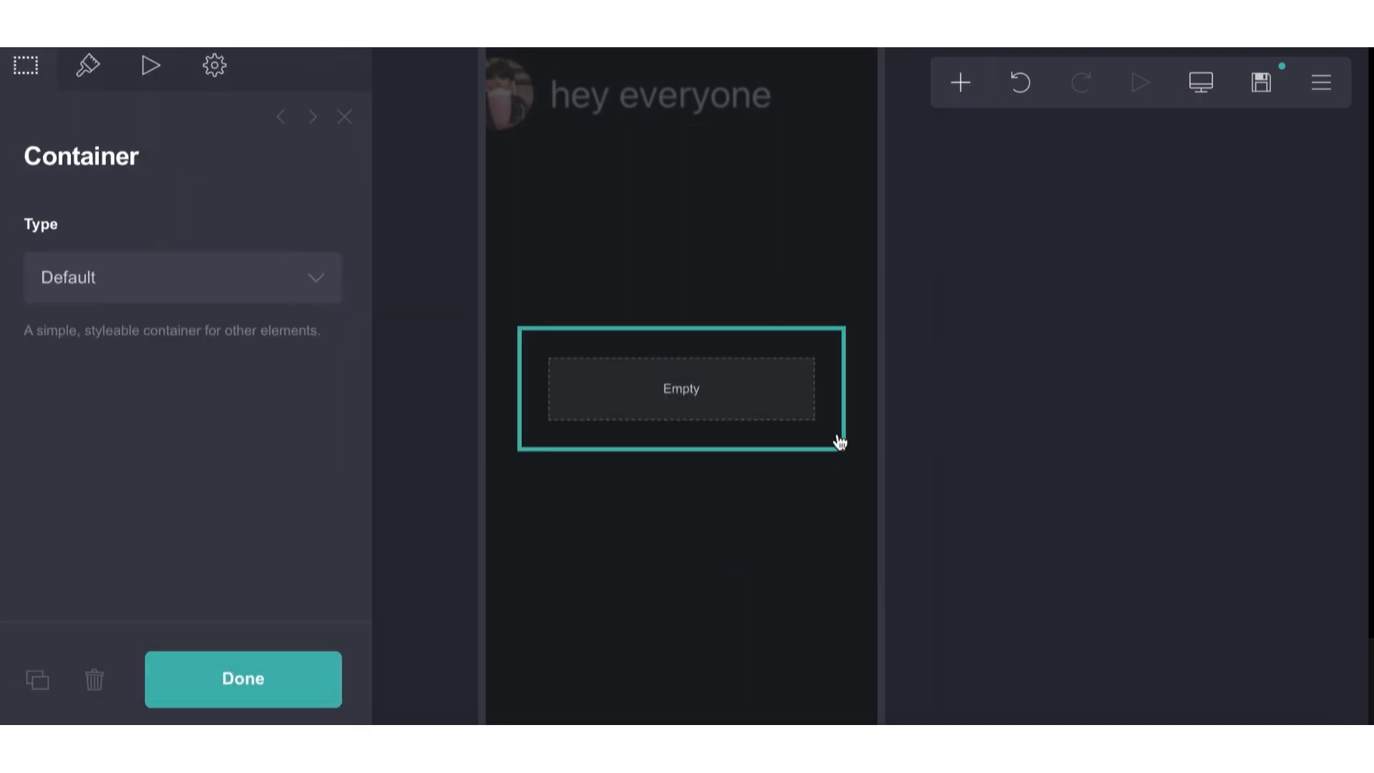
left_click(90, 68)
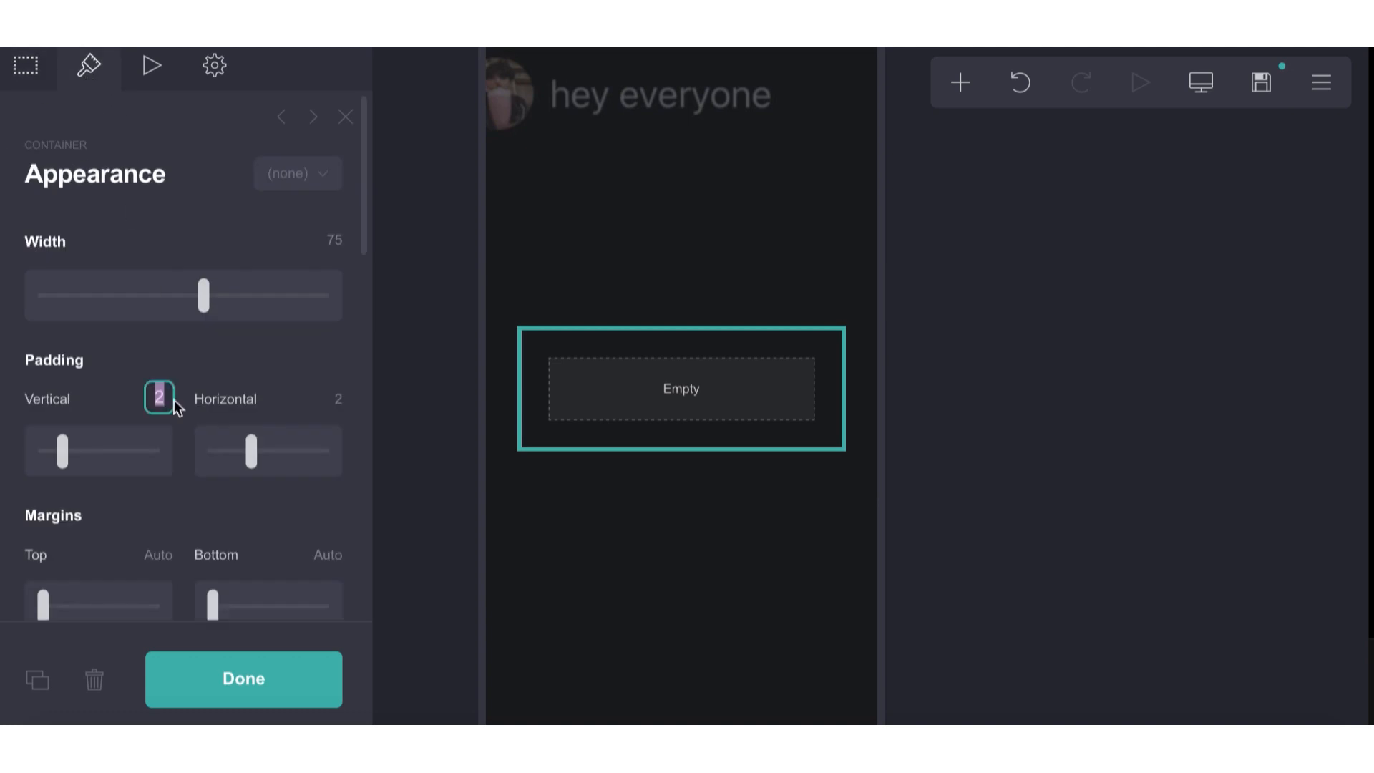
left_click(333, 399)
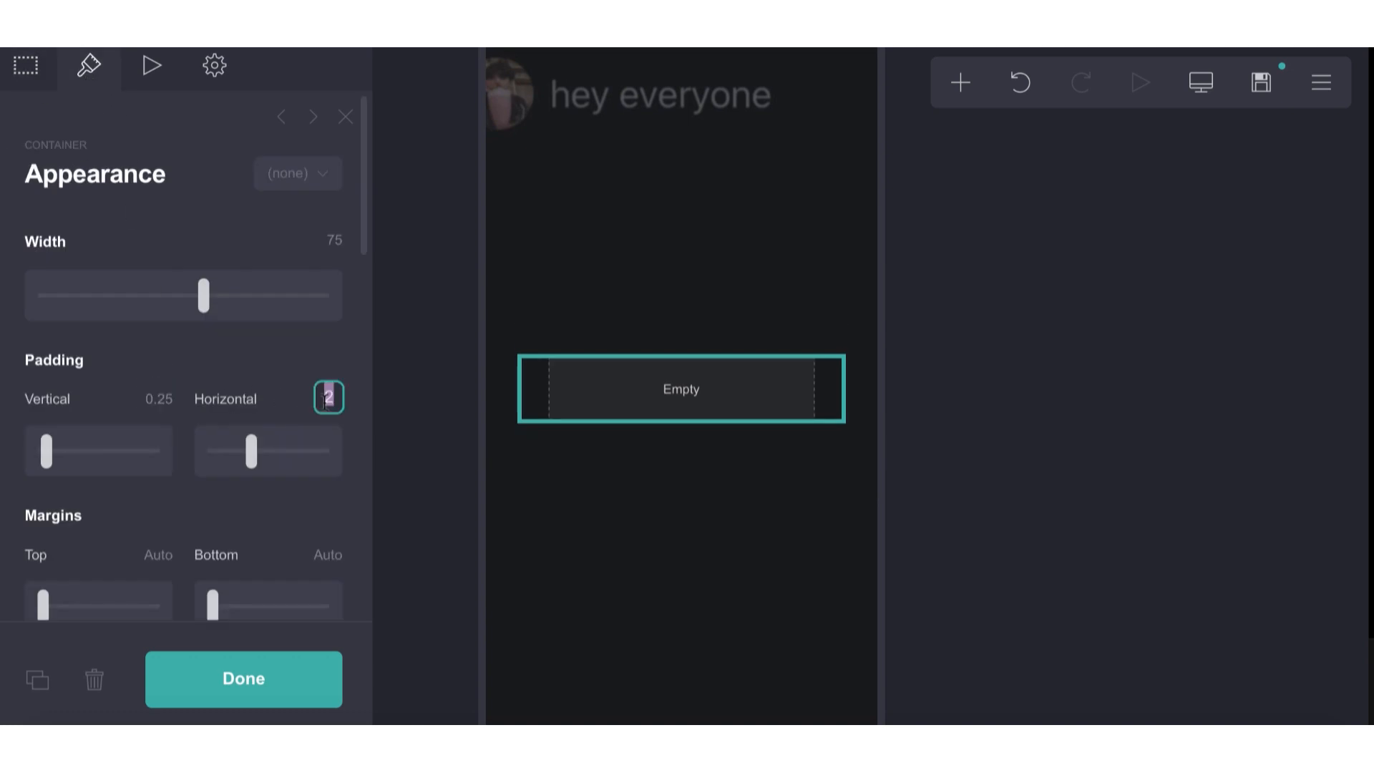
type("0.25")
key("Return")
- Try the Manual mobile appearance for the container and return it to Auto
scroll(327, 411, "down", 5)
left_click(329, 494)
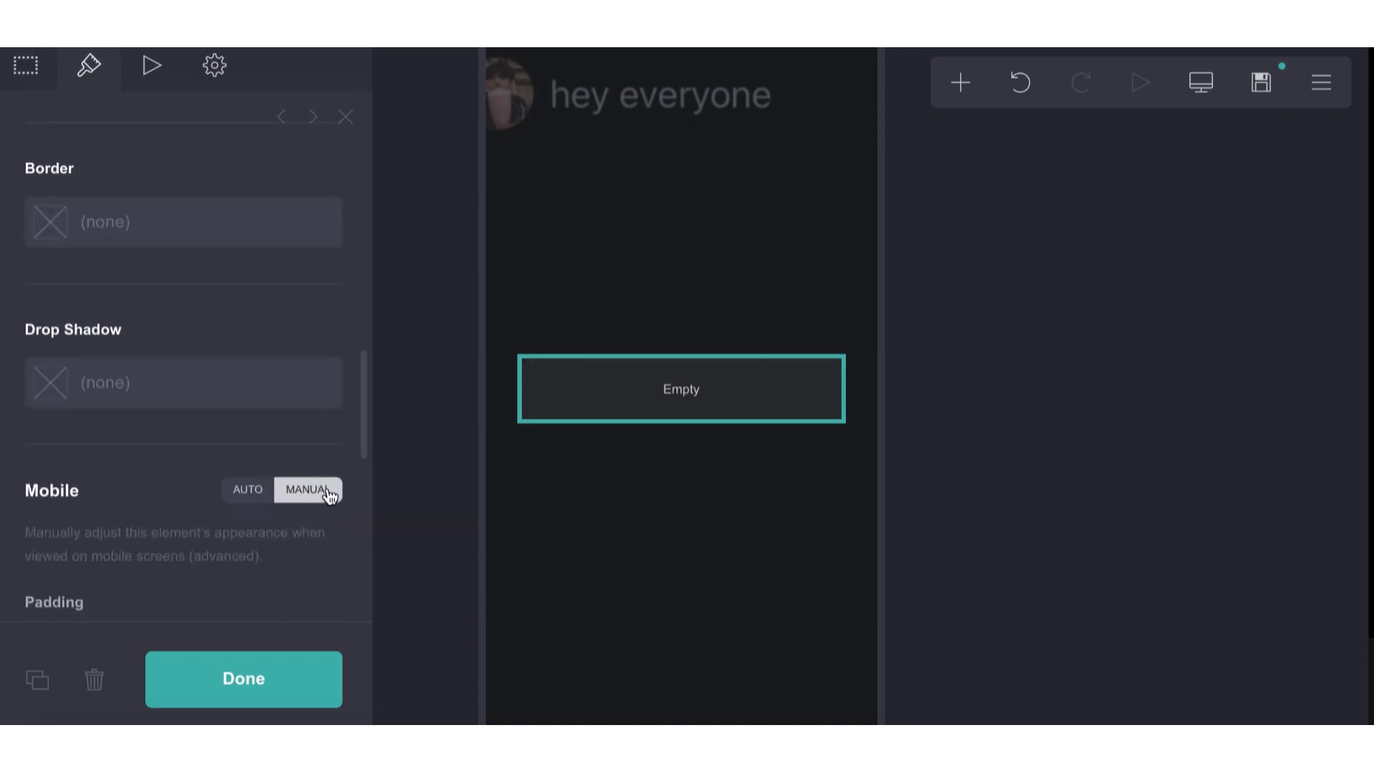
scroll(255, 358, "down", 4)
left_click(245, 252)
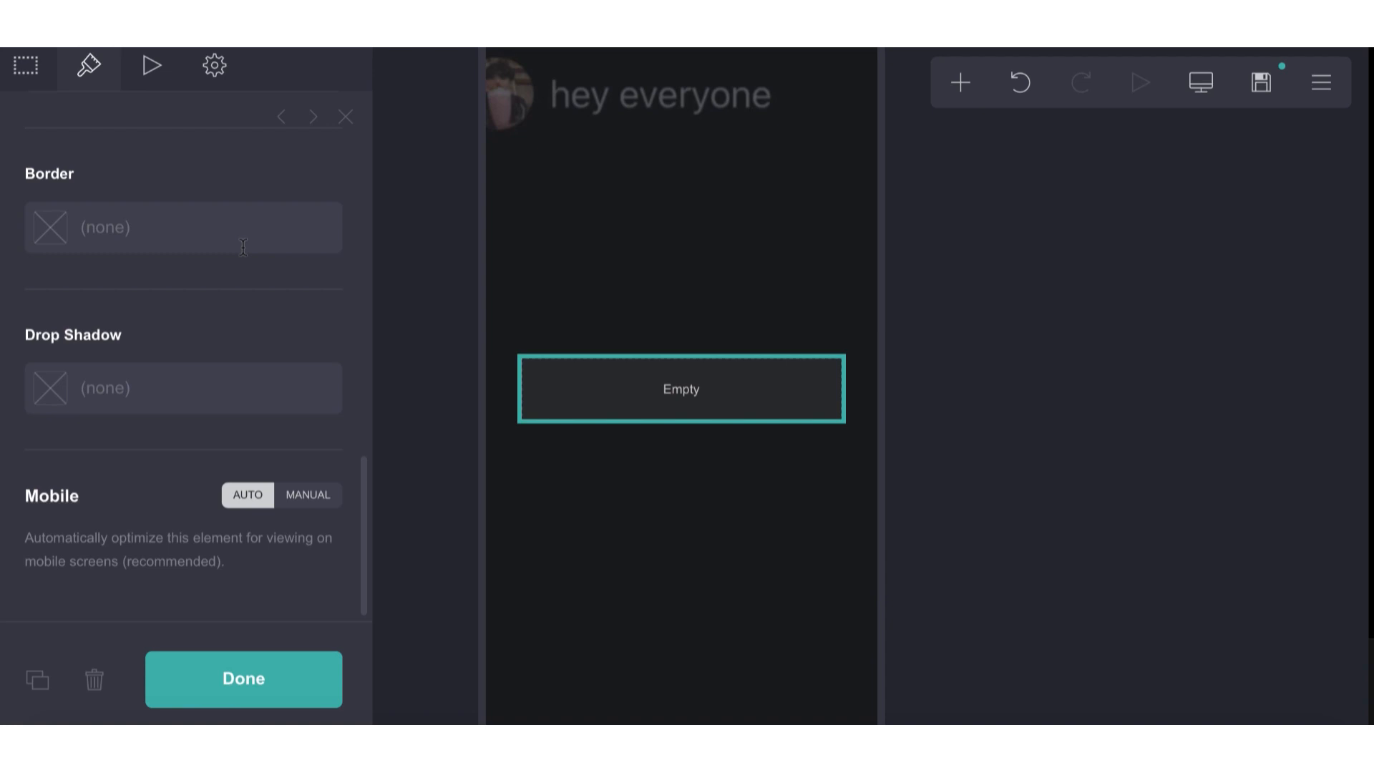
- Give the container a solid color background and set it to #000000
scroll(194, 278, "up", 5)
left_click(138, 365)
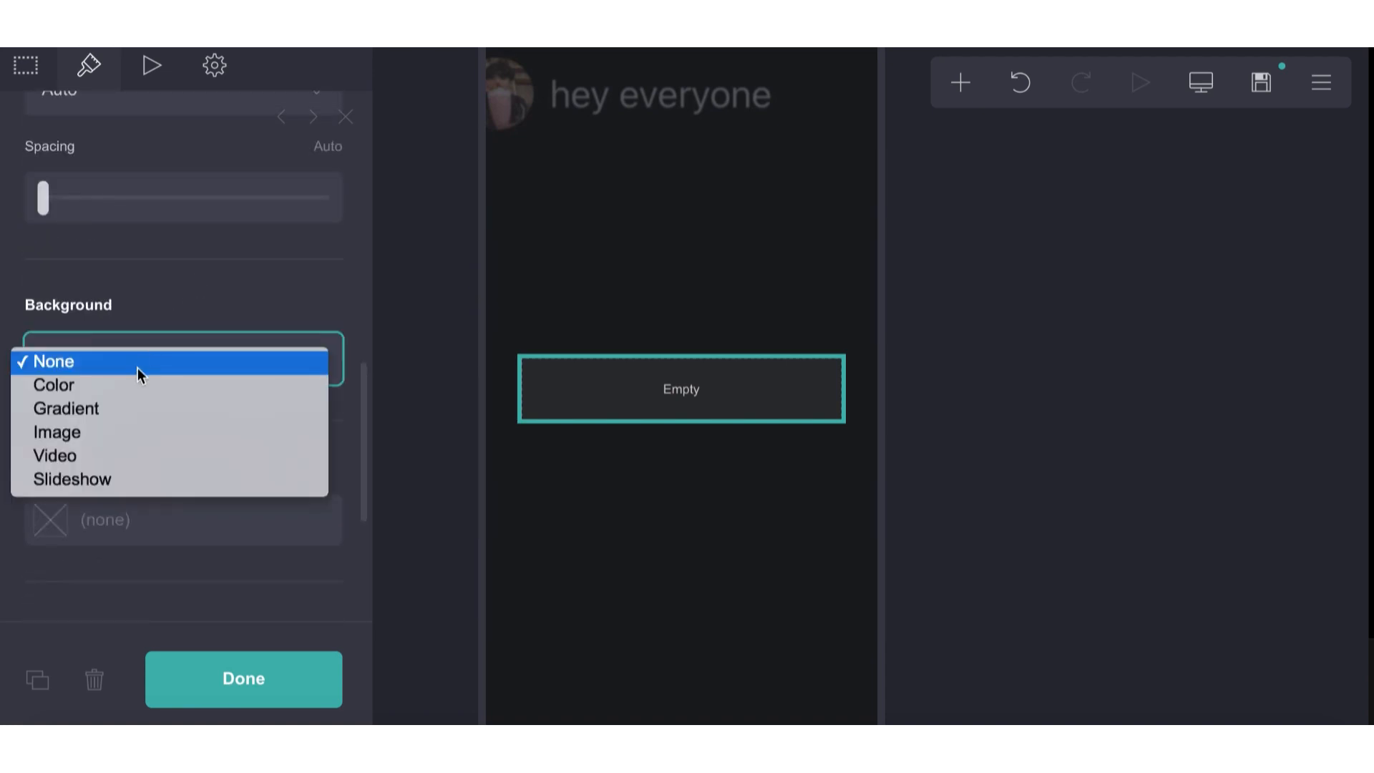
left_click(127, 384)
left_click(140, 451)
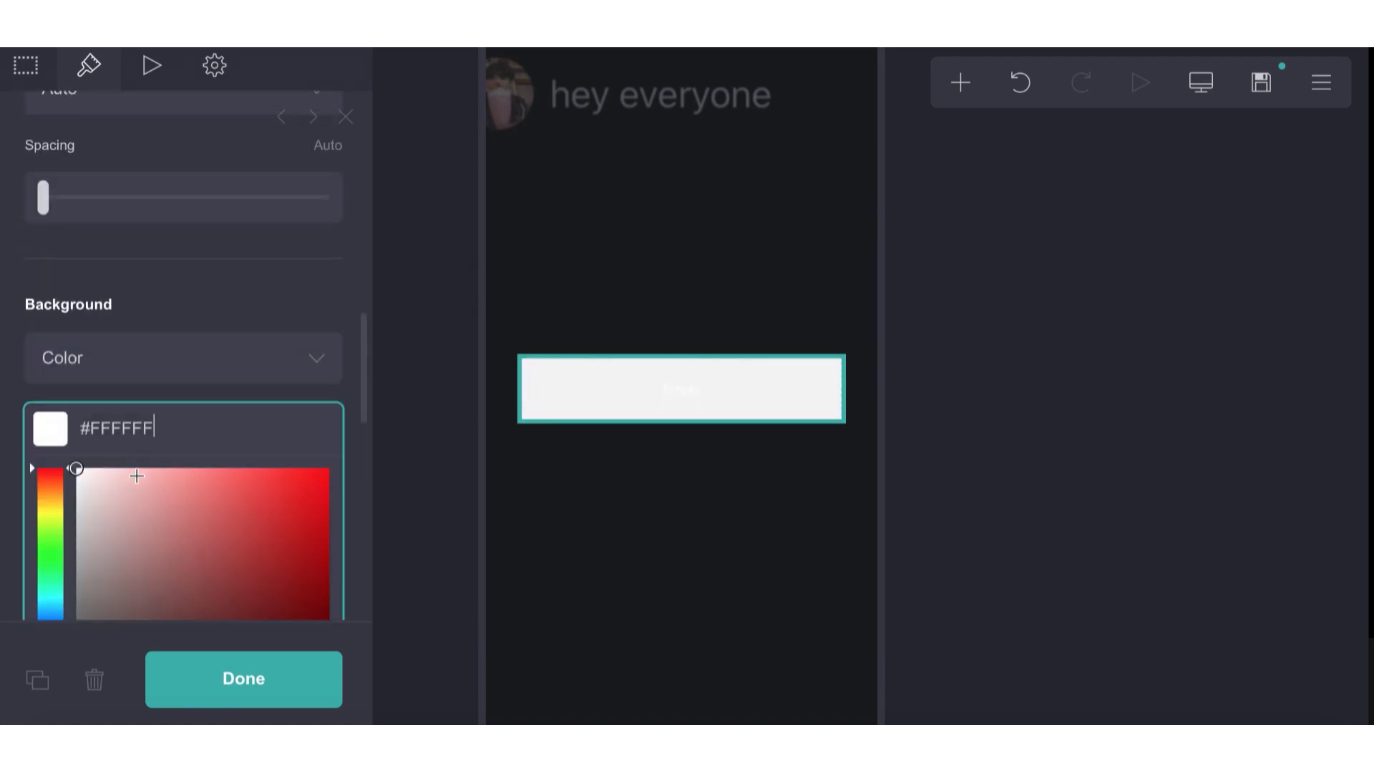
left_click_drag(137, 475, 4, 690)
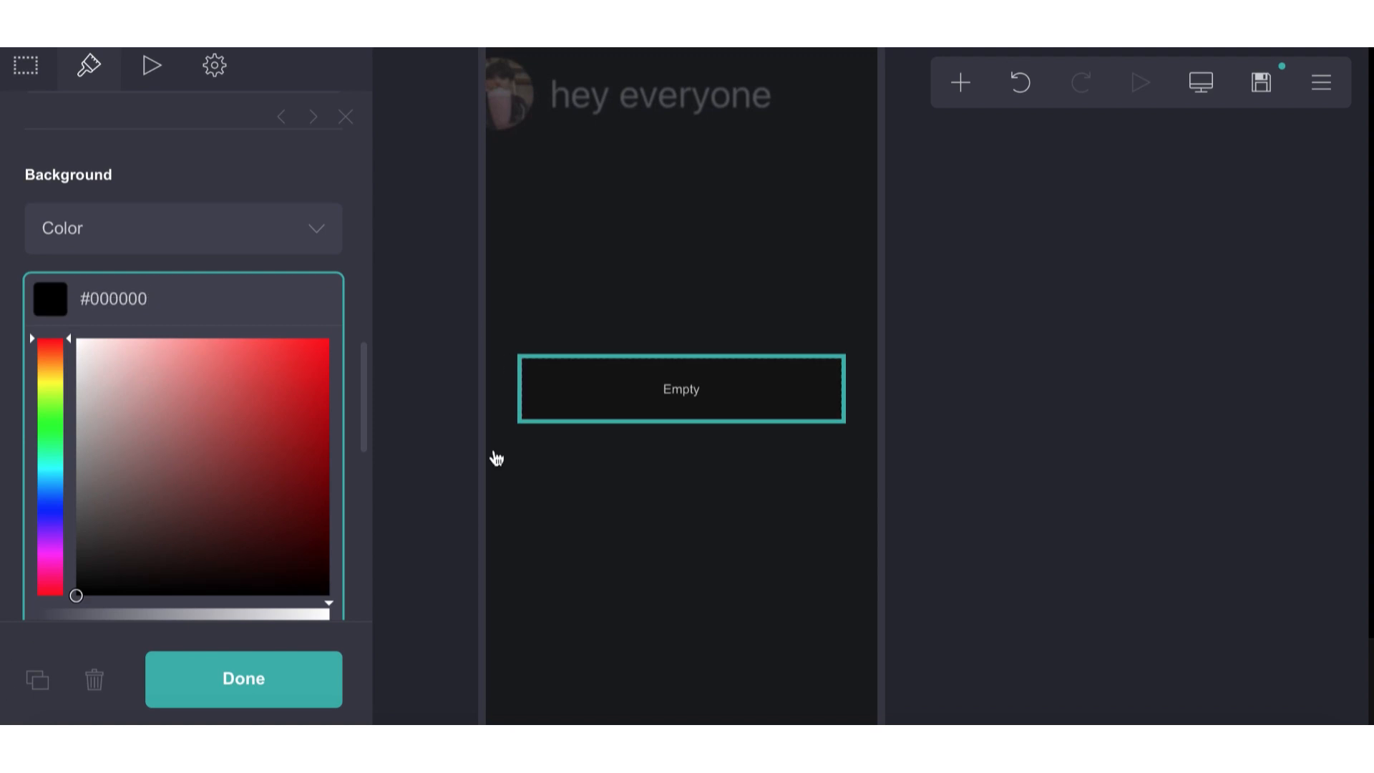
- Lighten the container's background color to #1C1C1C and close its settings
left_click(153, 193)
left_click(156, 312)
left_click_drag(63, 568, 53, 567)
left_click(741, 560)
left_click(741, 560)
left_click(741, 560)
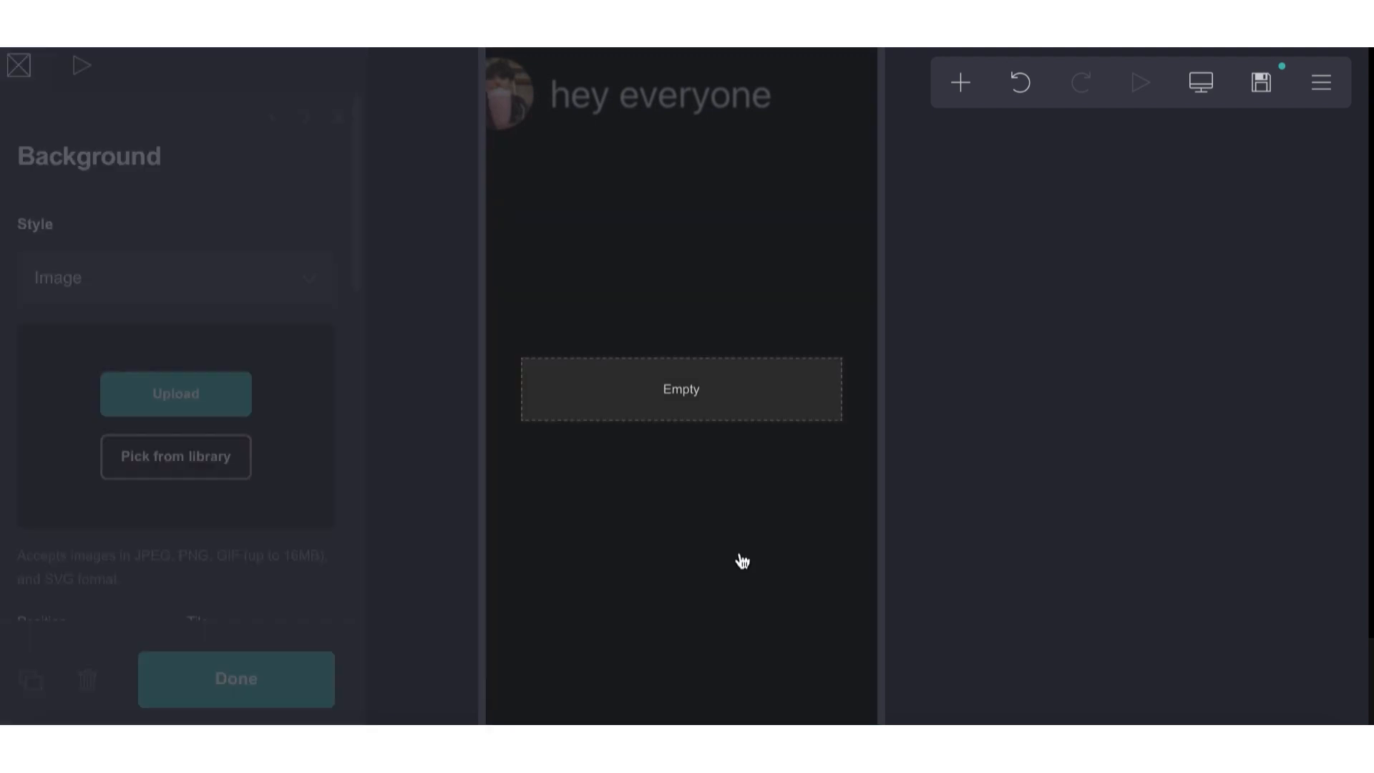
- Reopen the container's appearance settings and choose a slightly darker gray-black for its background color
left_click(617, 372)
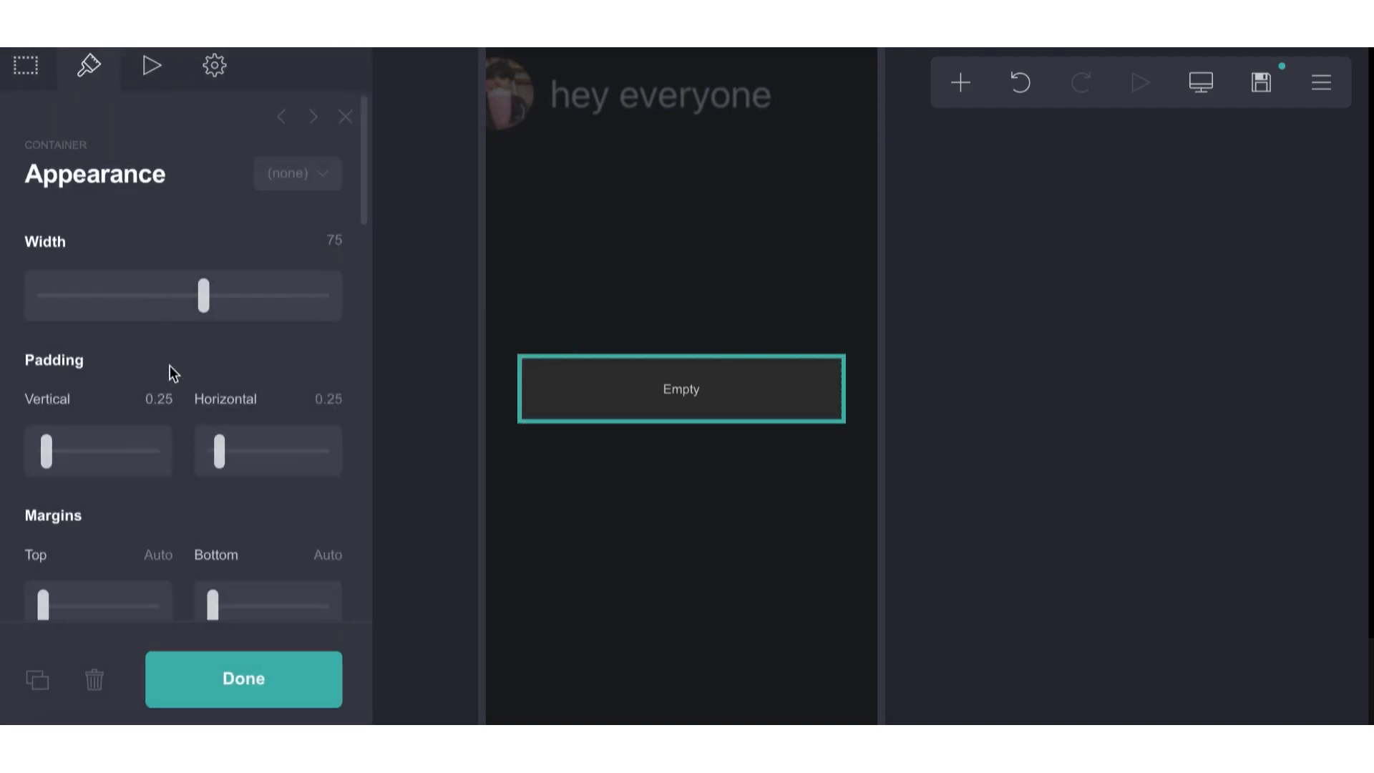
scroll(176, 423, "down", 8)
scroll(180, 435, "down", 4)
left_click(176, 415)
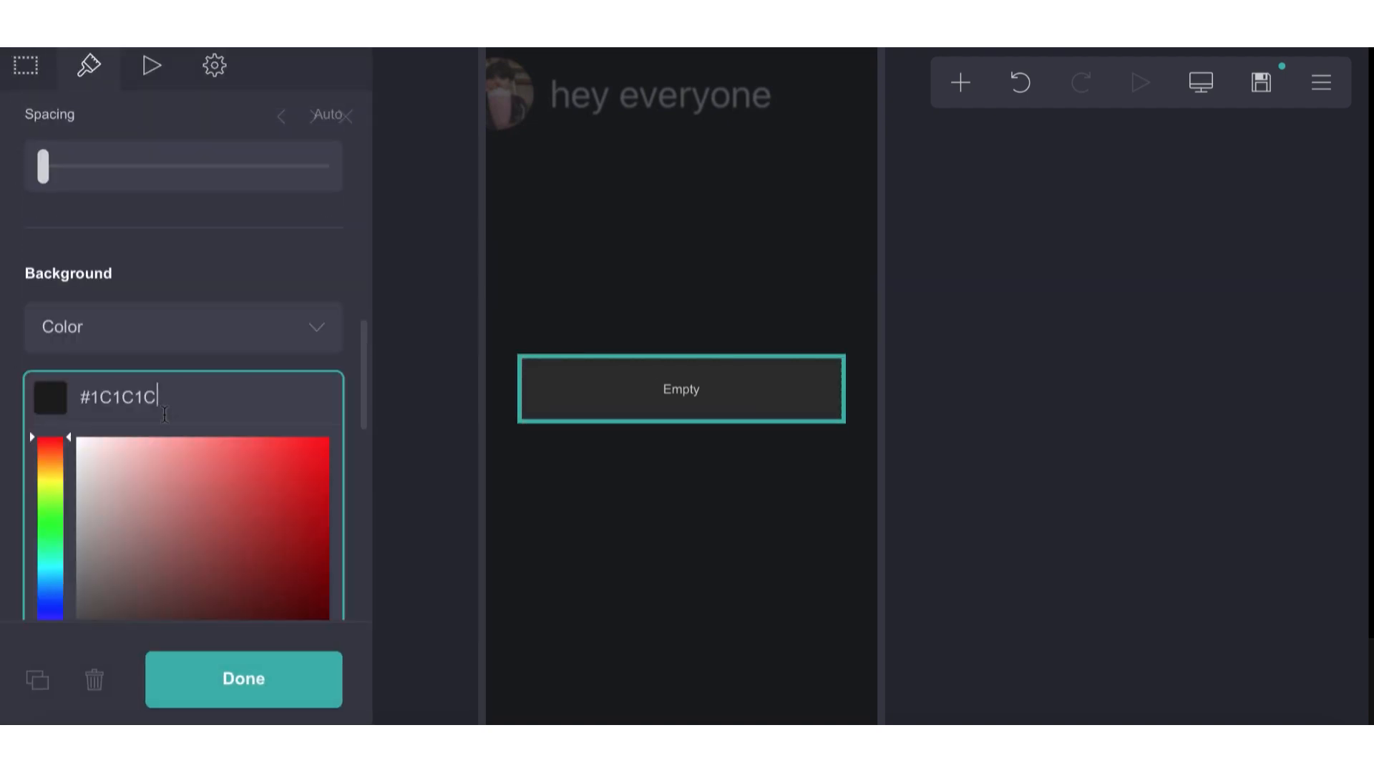
scroll(84, 558, "down", 2)
mouse_move(83, 552)
left_mouse_down()
mouse_move(46, 552)
mouse_move(75, 554)
left_mouse_up()
left_click(505, 527)
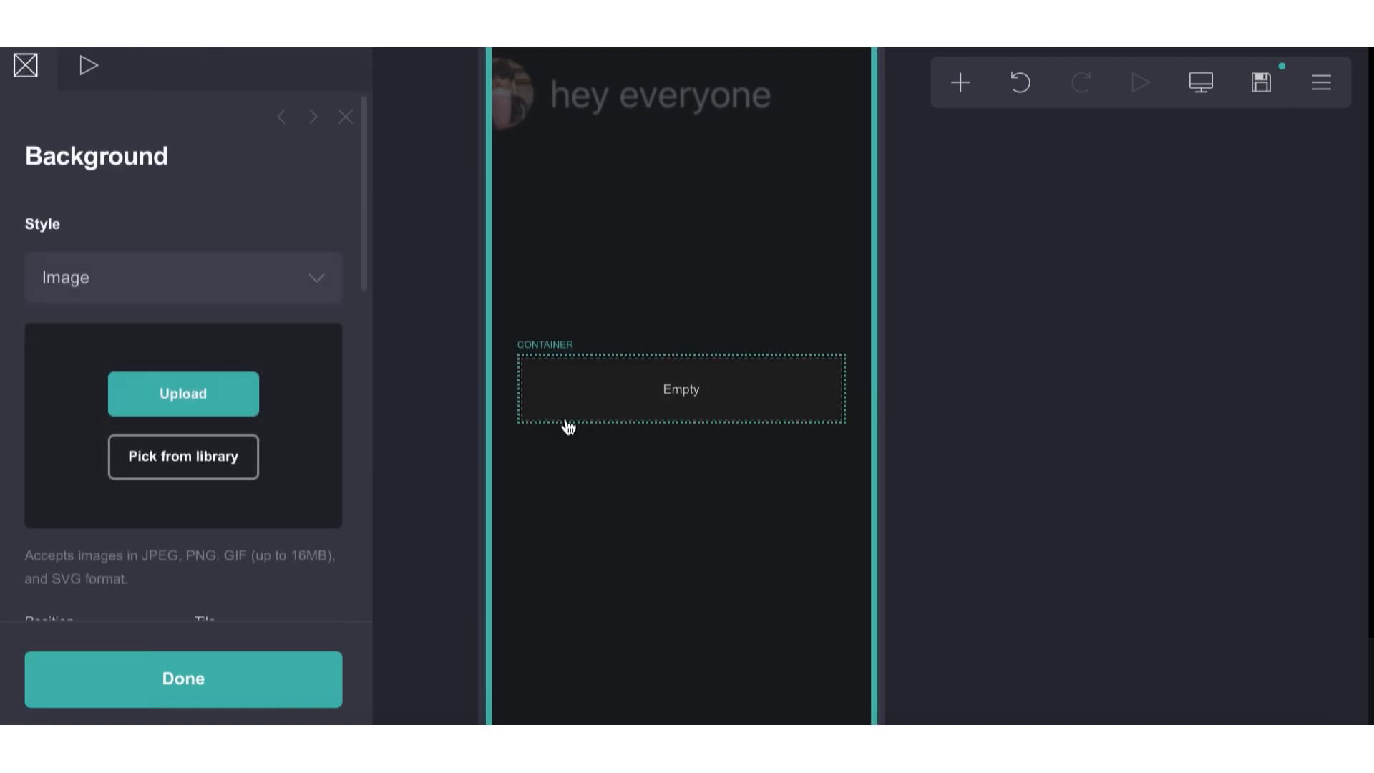
- Set the container's vertical padding to 1
left_click(569, 427)
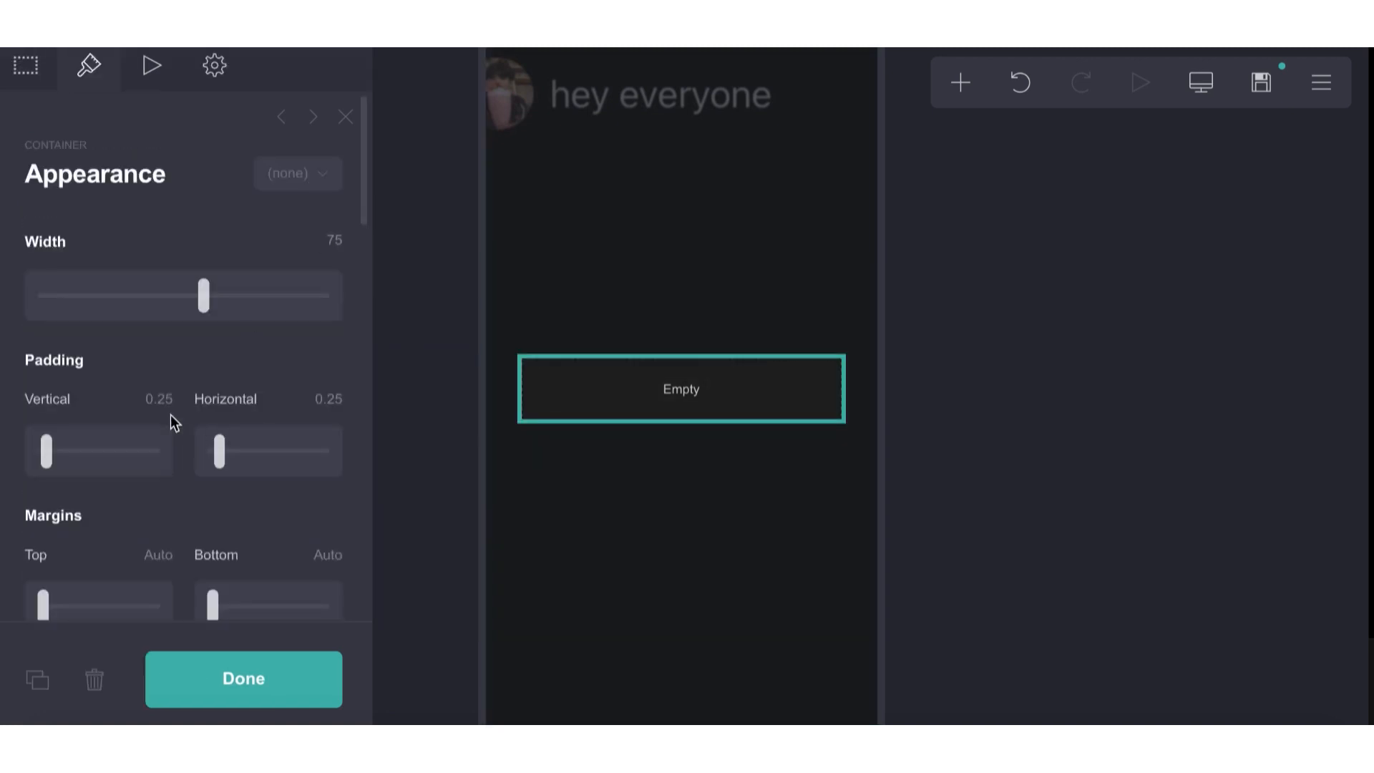
left_click(159, 398)
type("1")
key("Return")
- Try to set the container's horizontal padding to 1 to match the vertical padding
left_click(326, 398)
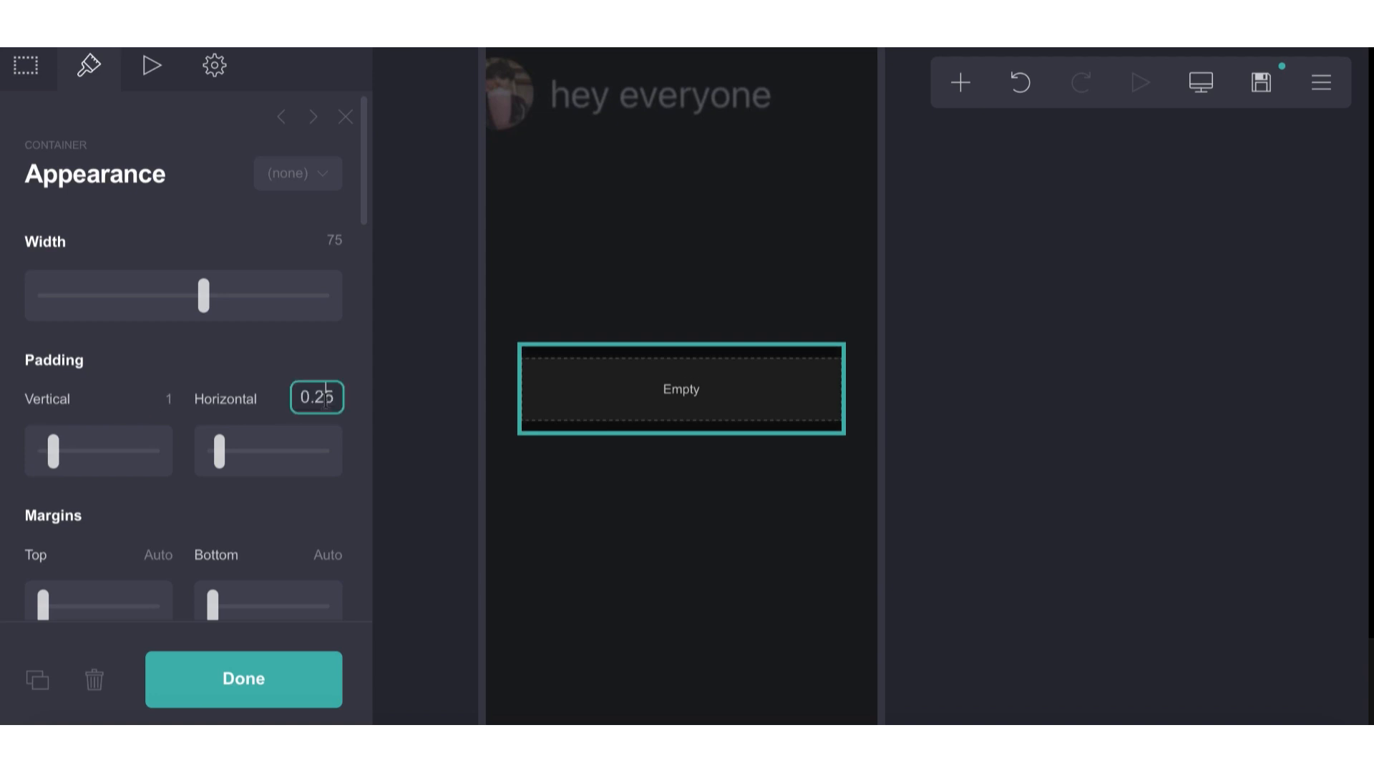
type("1")
key("BackSpace")
key("BackSpace")
key("BackSpace")
key("BackSpace")
type("1")
key("Return")
left_click(513, 482)
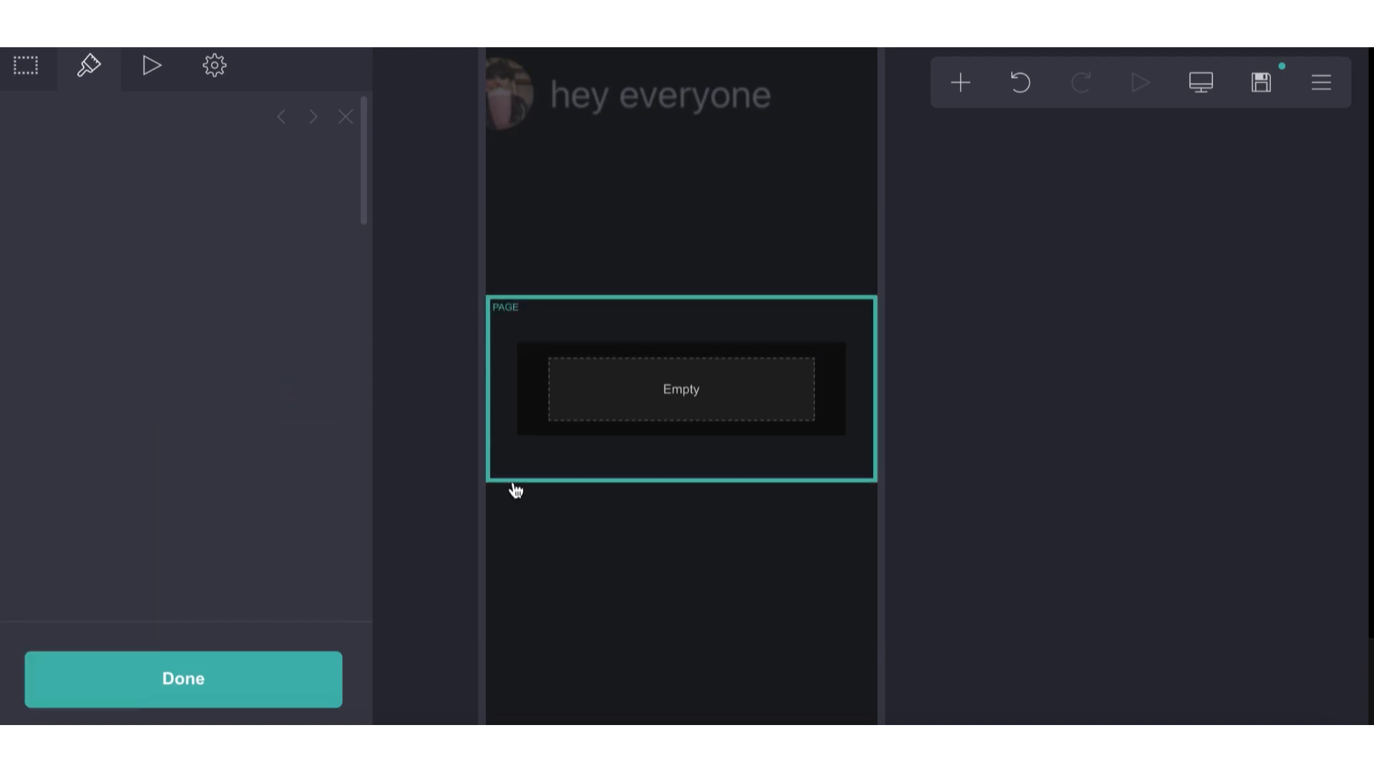
- Reopen the container, correct its horizontal padding to 1, and close its settings
left_click(598, 408)
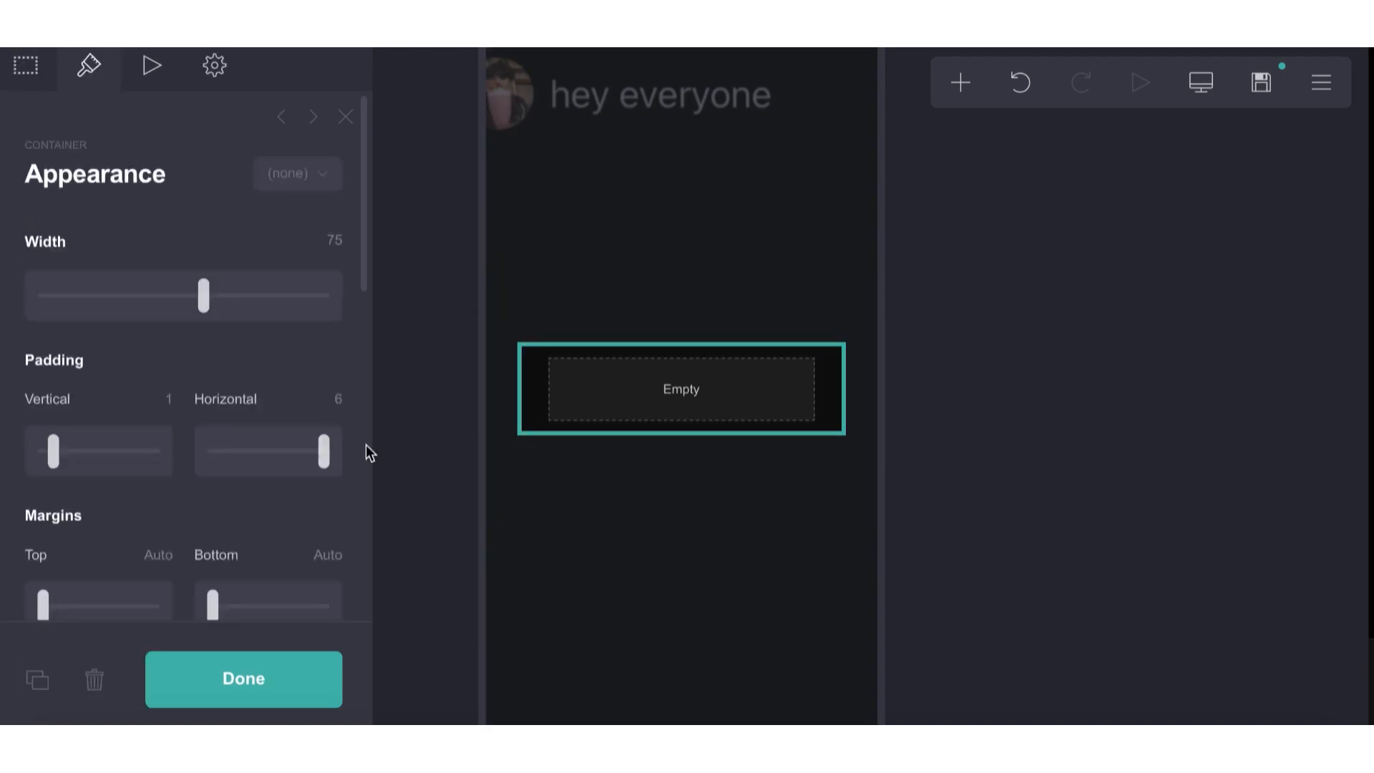
left_click(329, 404)
type("1")
key("Return")
left_click(769, 578)
left_click(765, 563)
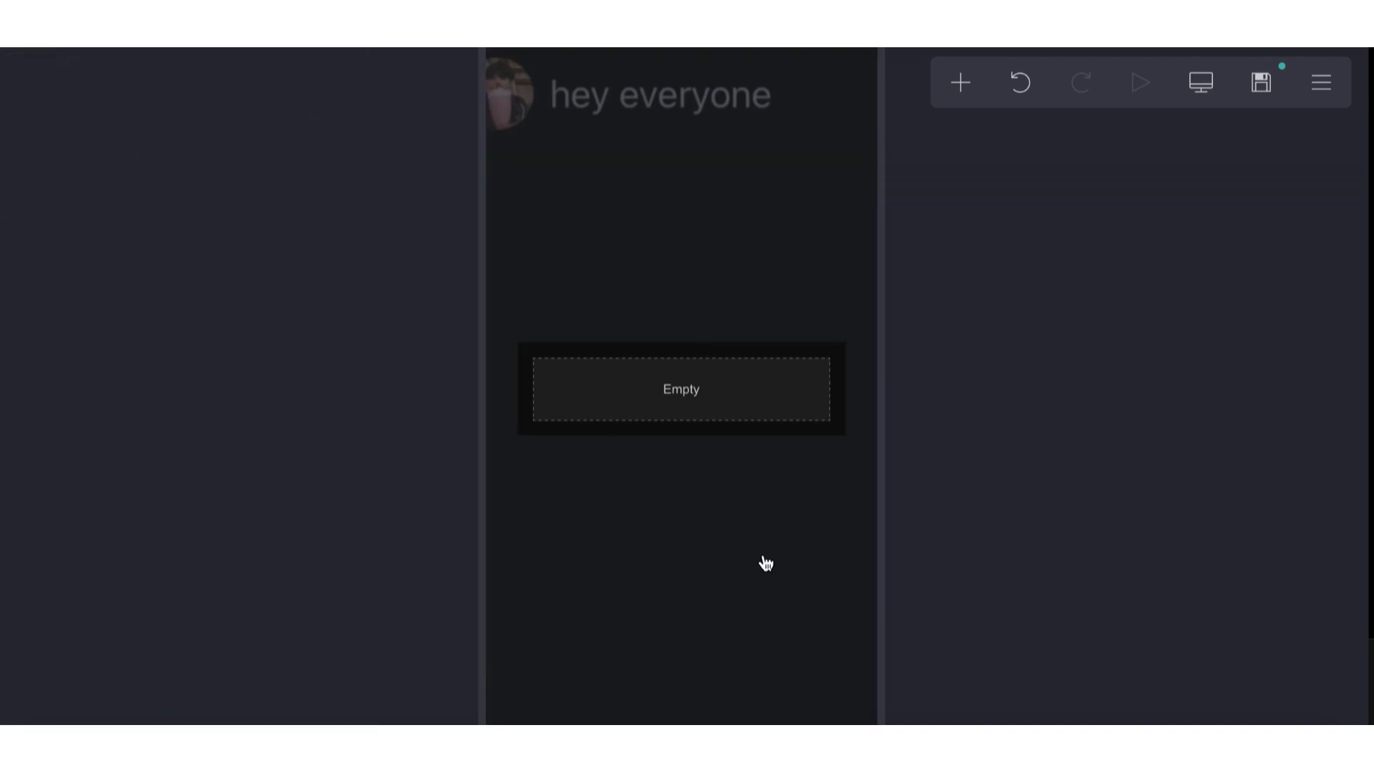
- Add a text element inside the container and set its text color to white
left_click(958, 83)
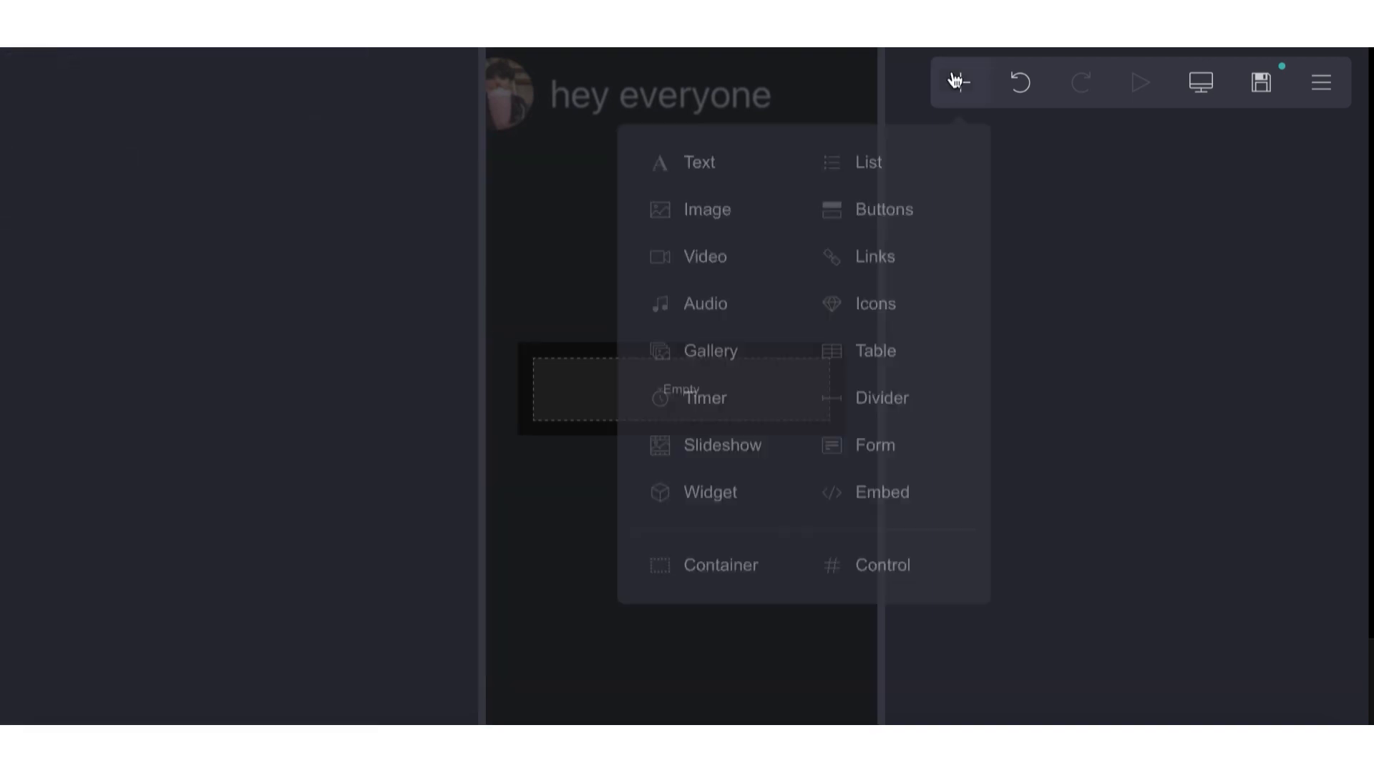
left_click(731, 173)
left_click_drag(662, 415, 648, 384)
left_click(83, 51)
left_click(143, 297)
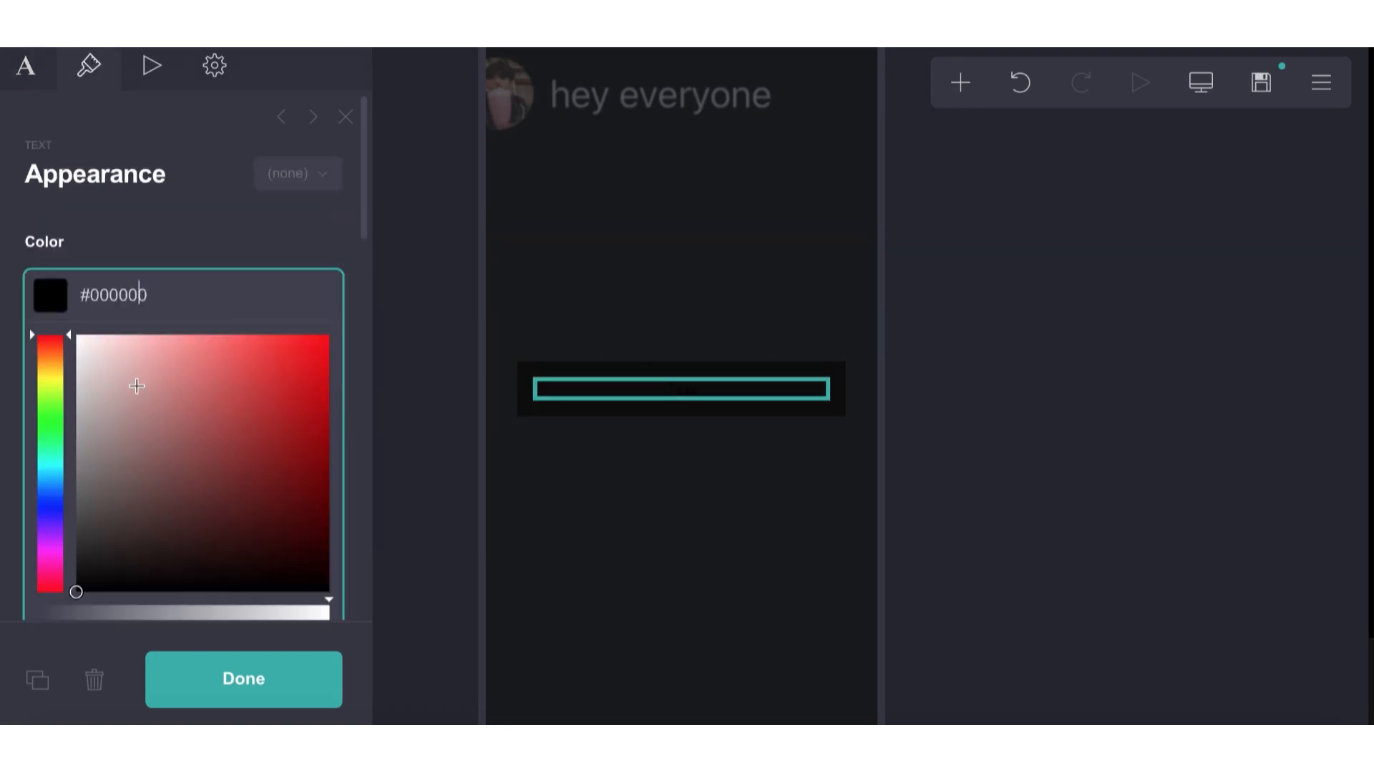
left_click_drag(130, 385, 6, 176)
left_click(197, 222)
- Set the text element's alignment to Left
scroll(194, 228, "down", 10)
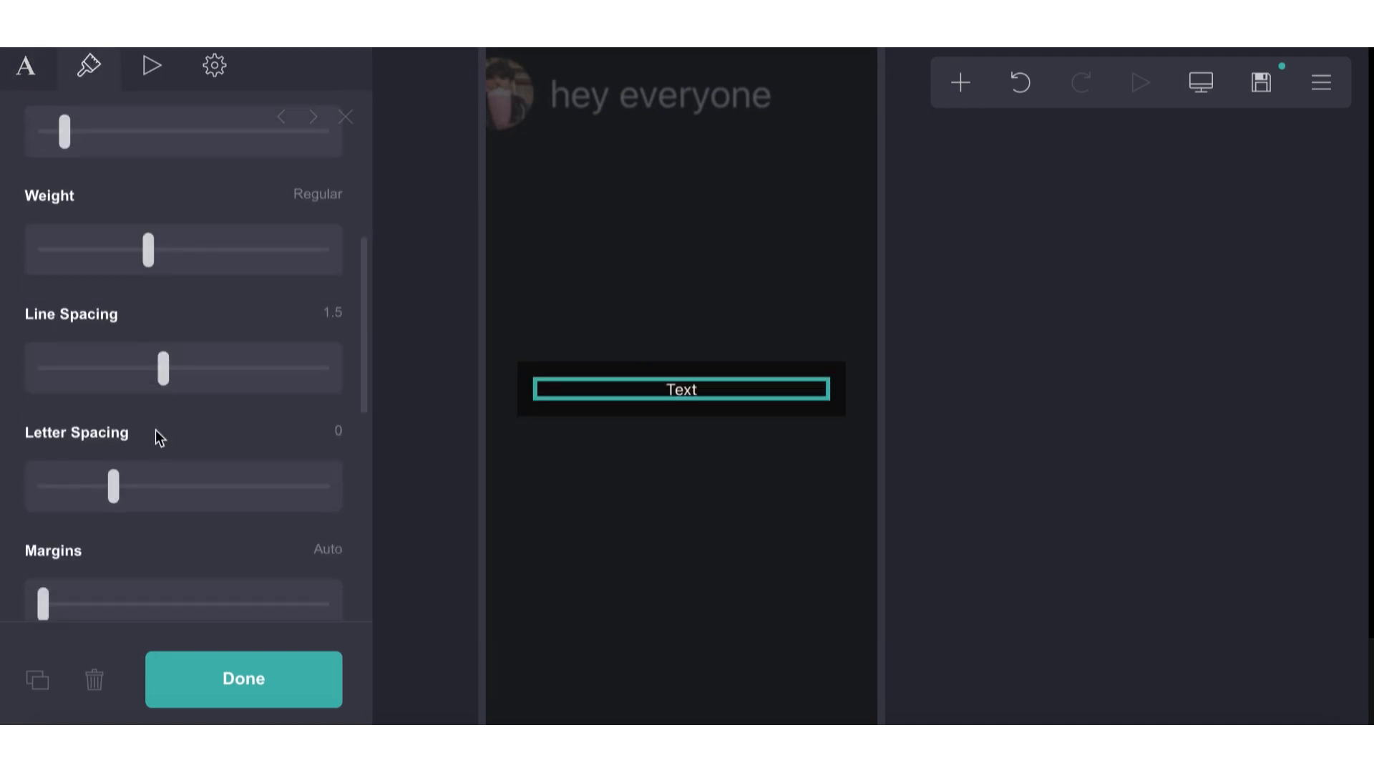
scroll(201, 530, "down", 2)
left_click(133, 380)
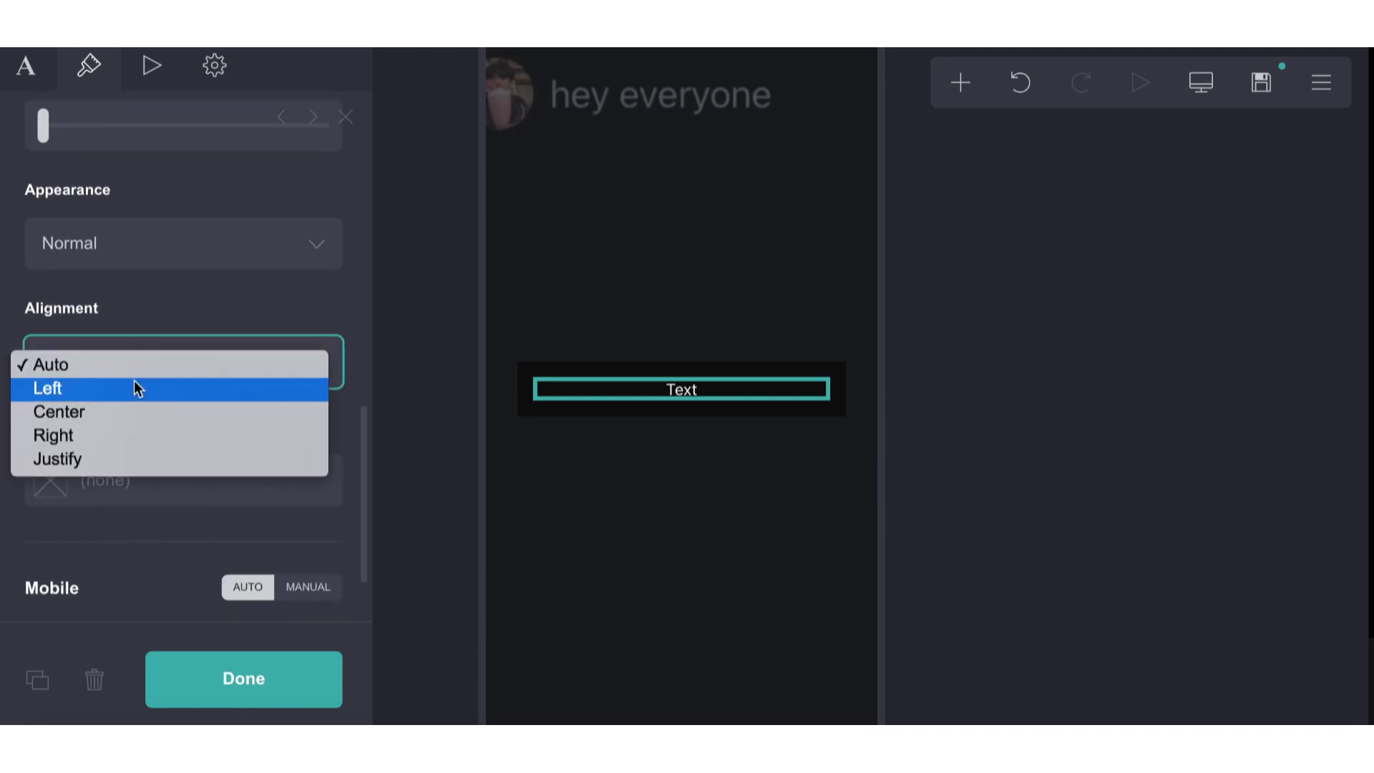
left_click(501, 565)
left_click(558, 491)
- Replace the placeholder content of the text element with "Save Draft?"
left_click(570, 392)
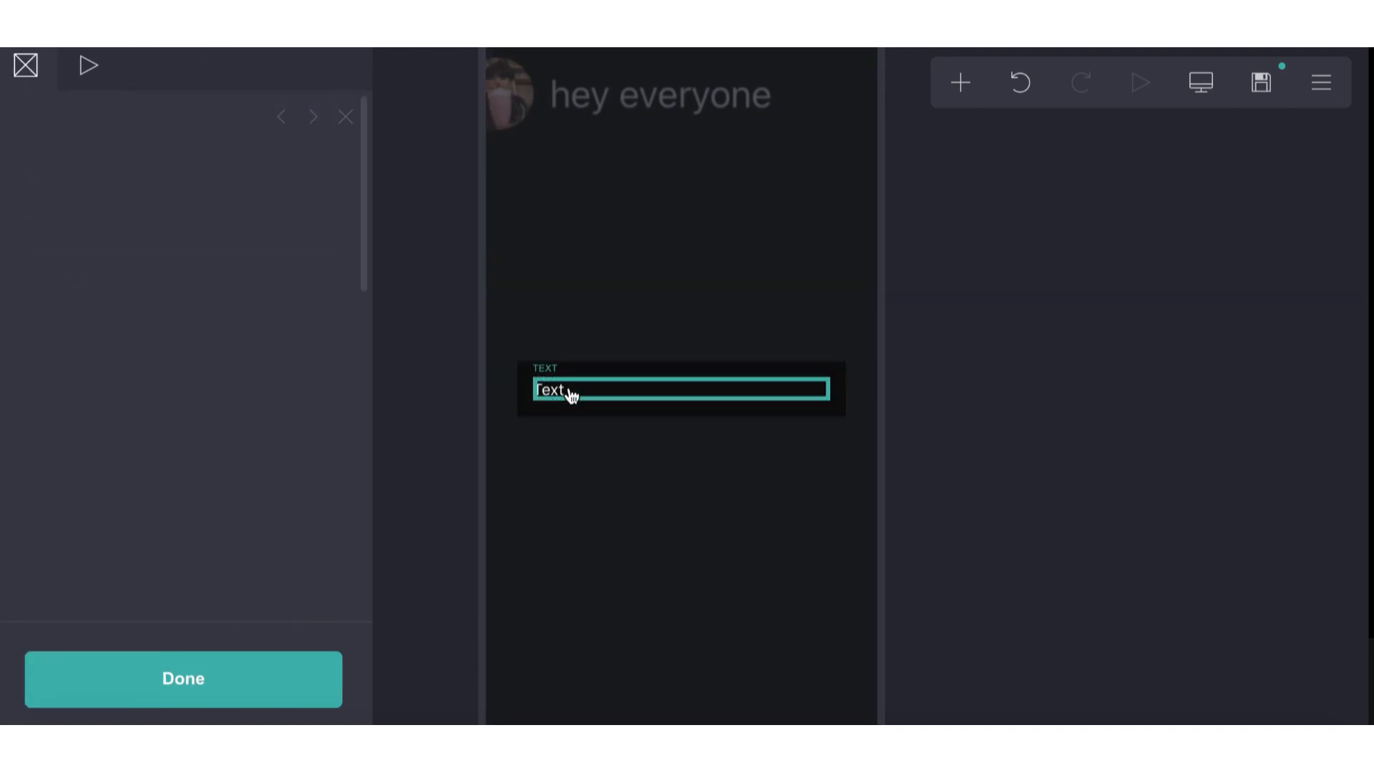
left_click(46, 85)
left_click_drag(114, 264, 6, 202)
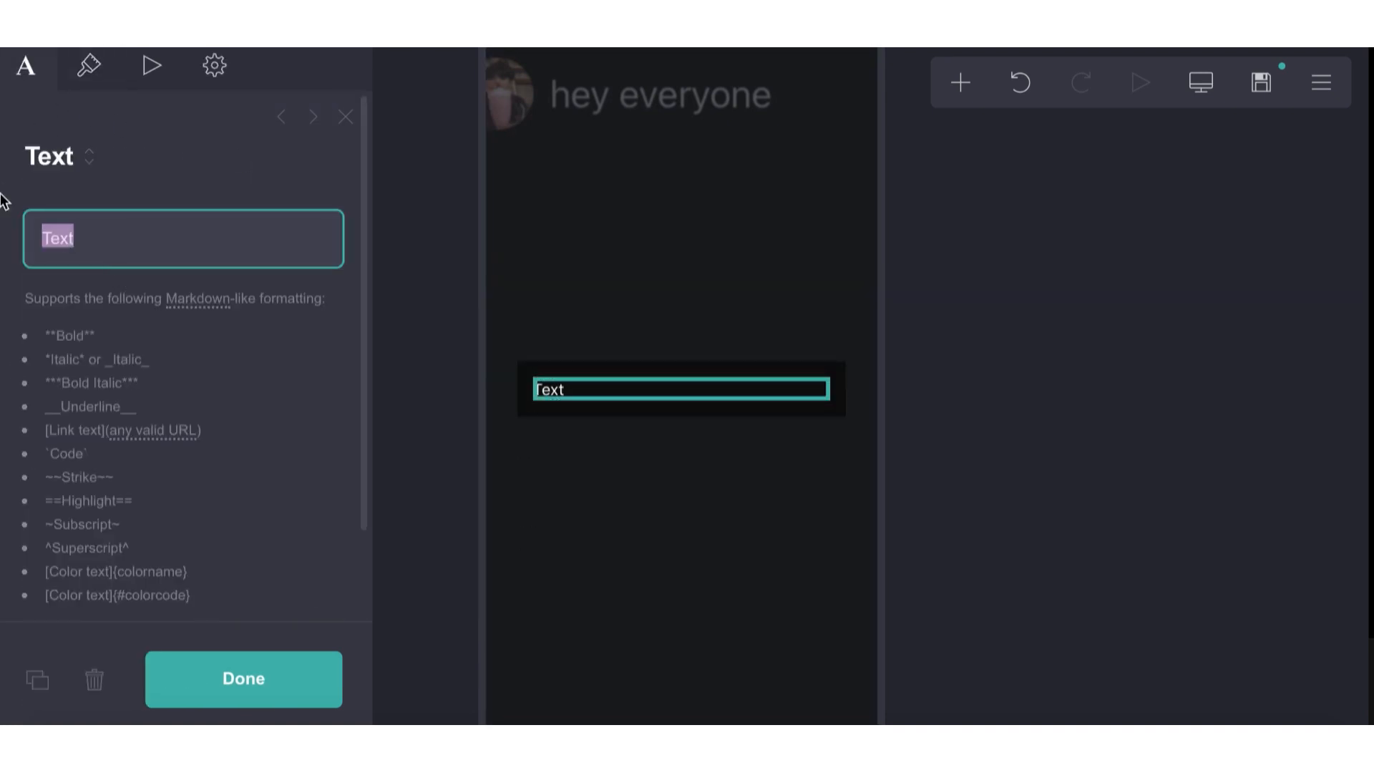
type("Save Draft?")
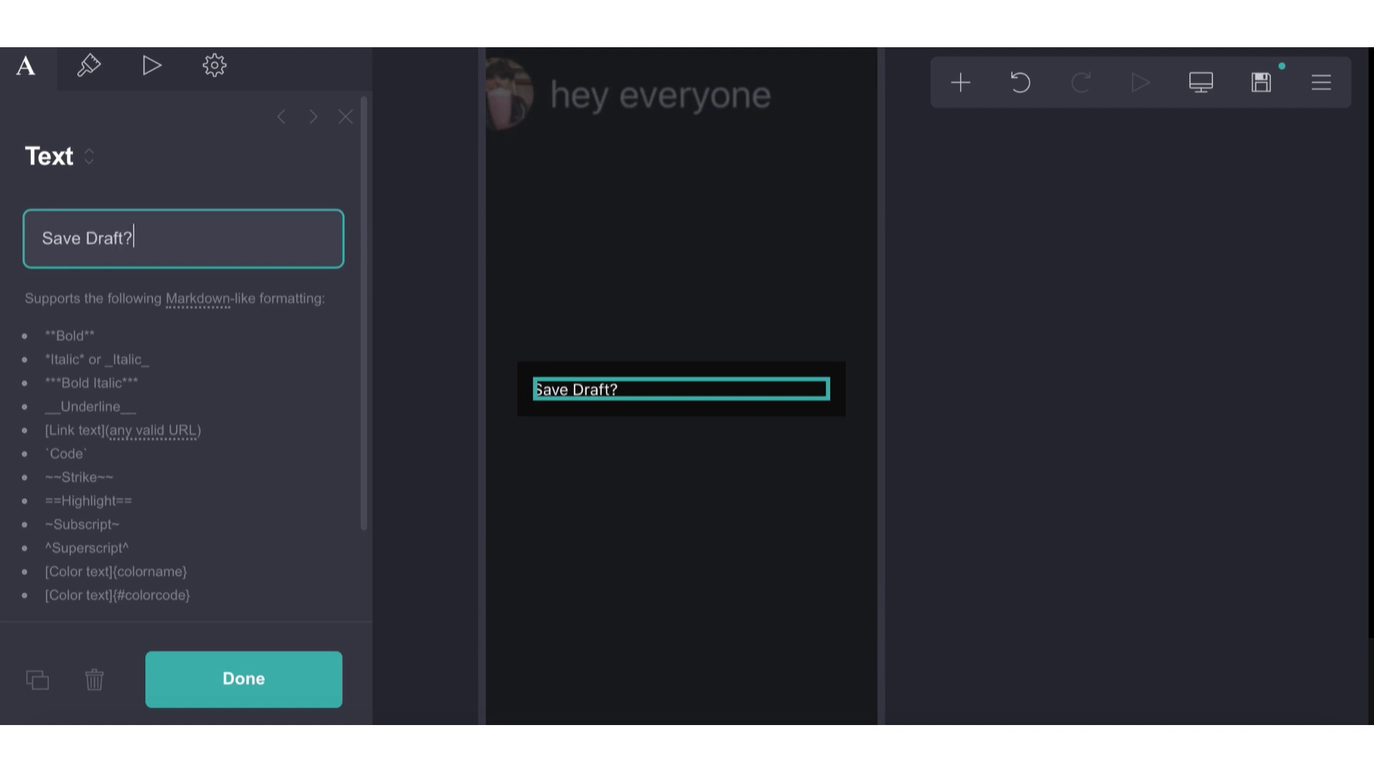
- Set the "Save Draft?" text's line spacing to 1.375 and tighten its letter spacing slightly
left_click(87, 70)
scroll(179, 350, "down", 5)
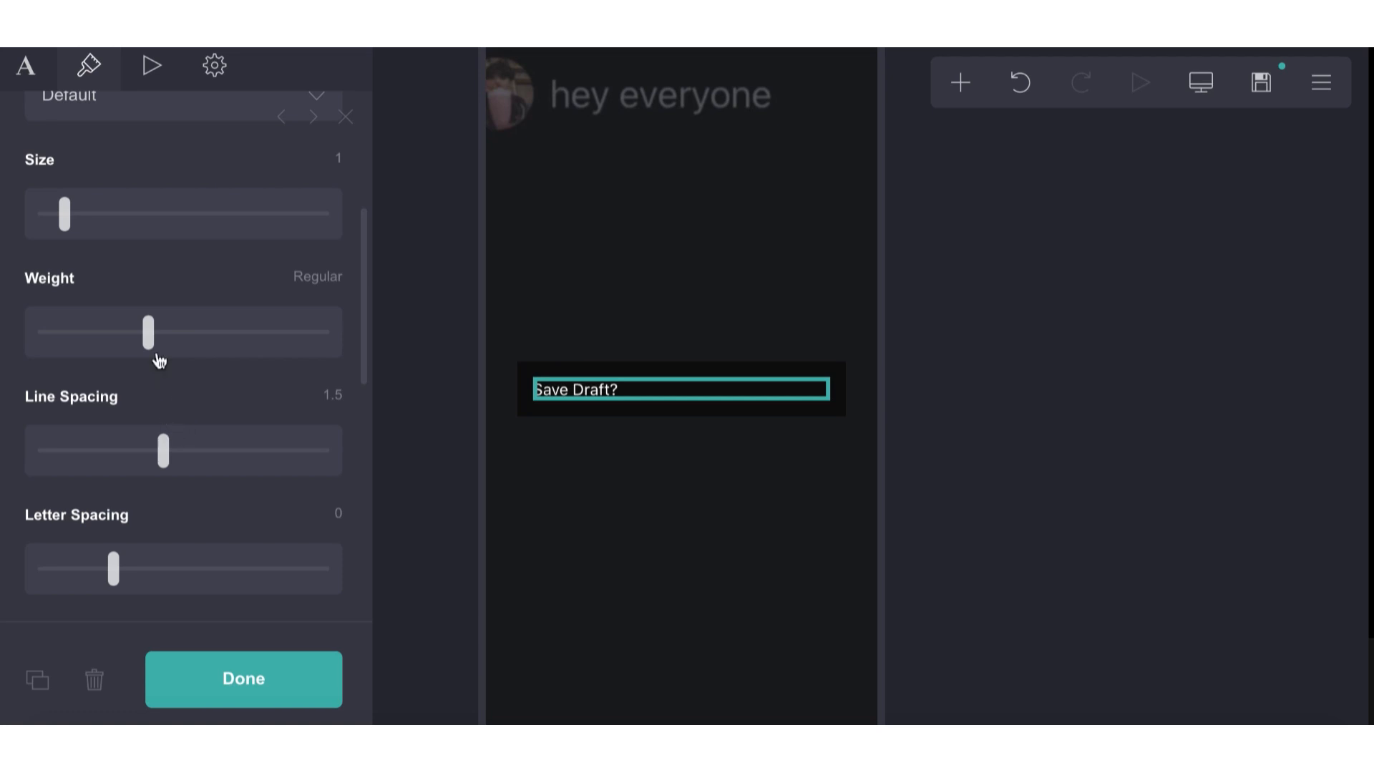
left_click_drag(152, 455, 149, 455)
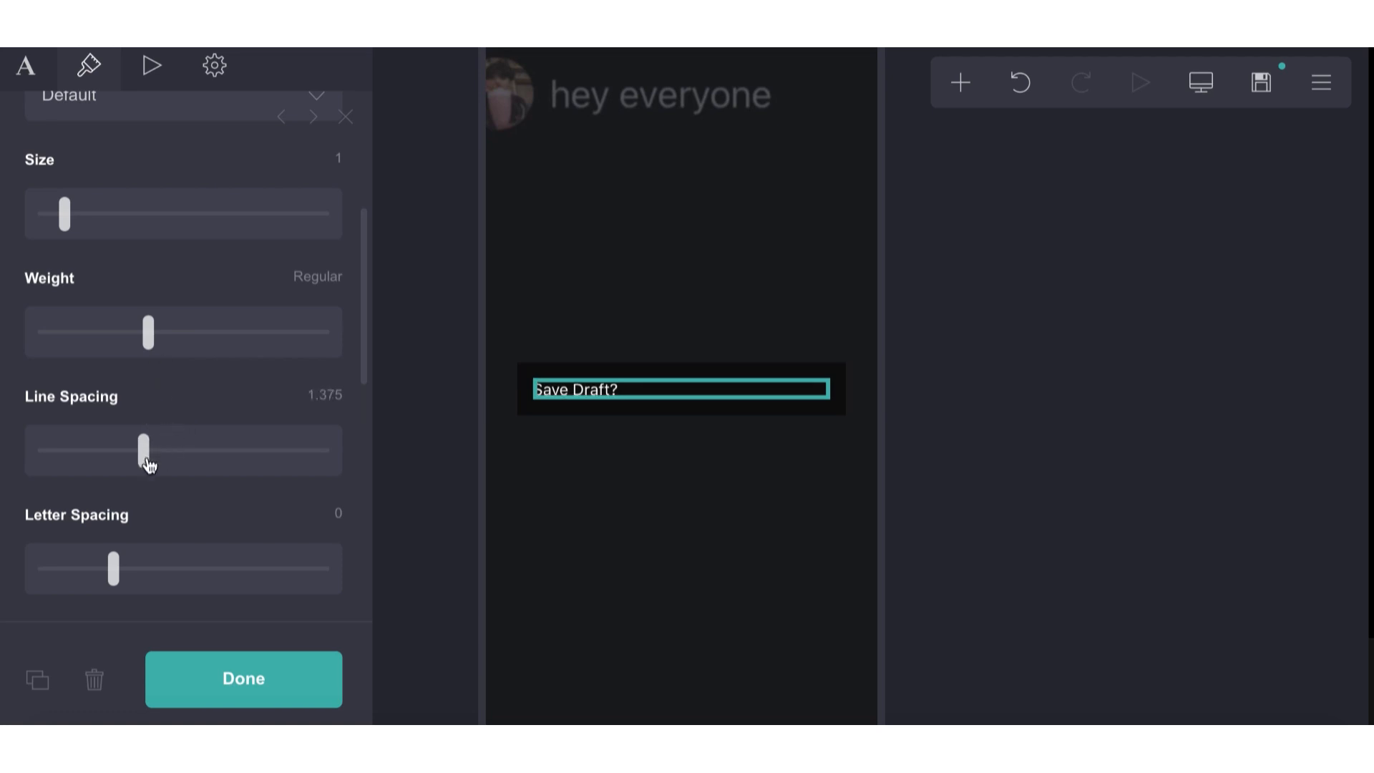
left_click_drag(112, 568, 113, 569)
left_click(645, 610)
left_click(644, 610)
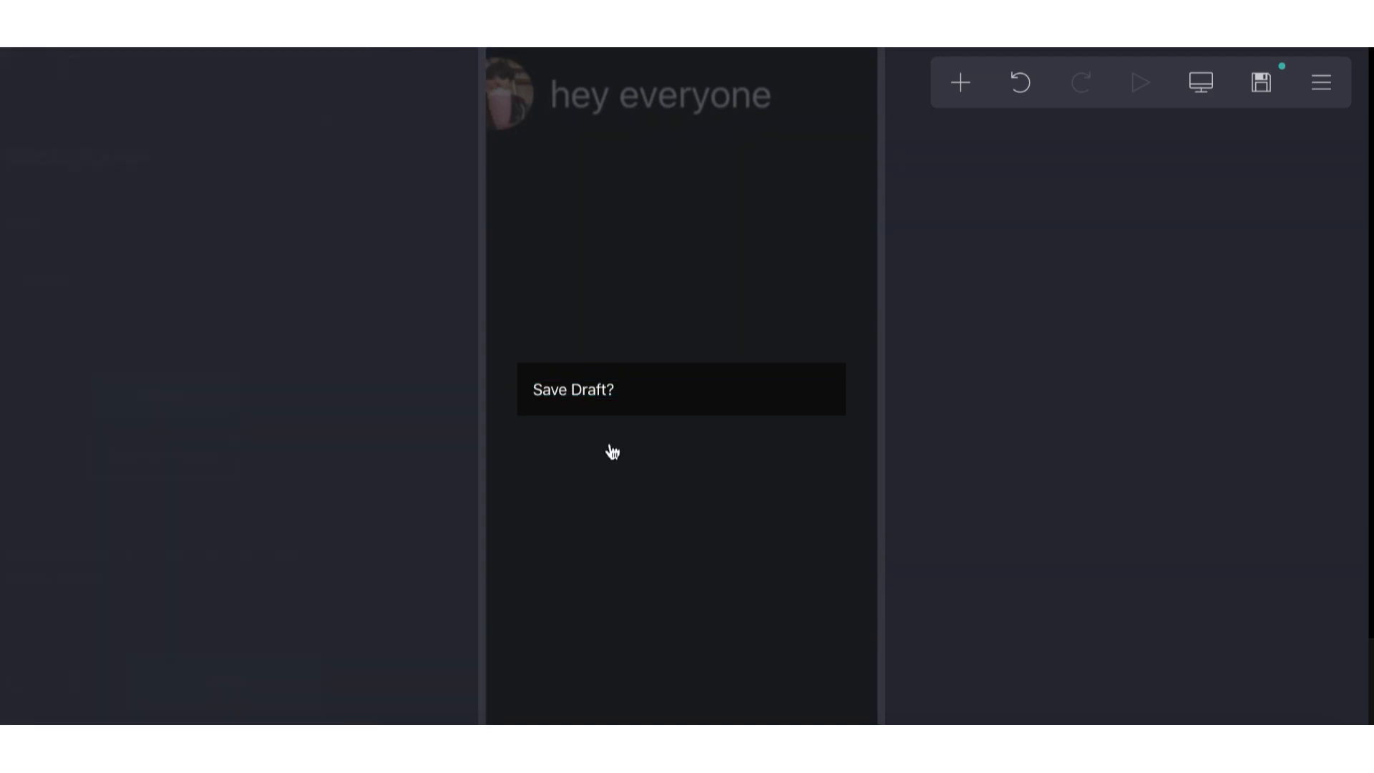
- Set the container's padding to 0.5 vertically and 2.375 horizontally, and close its settings
left_click(600, 369)
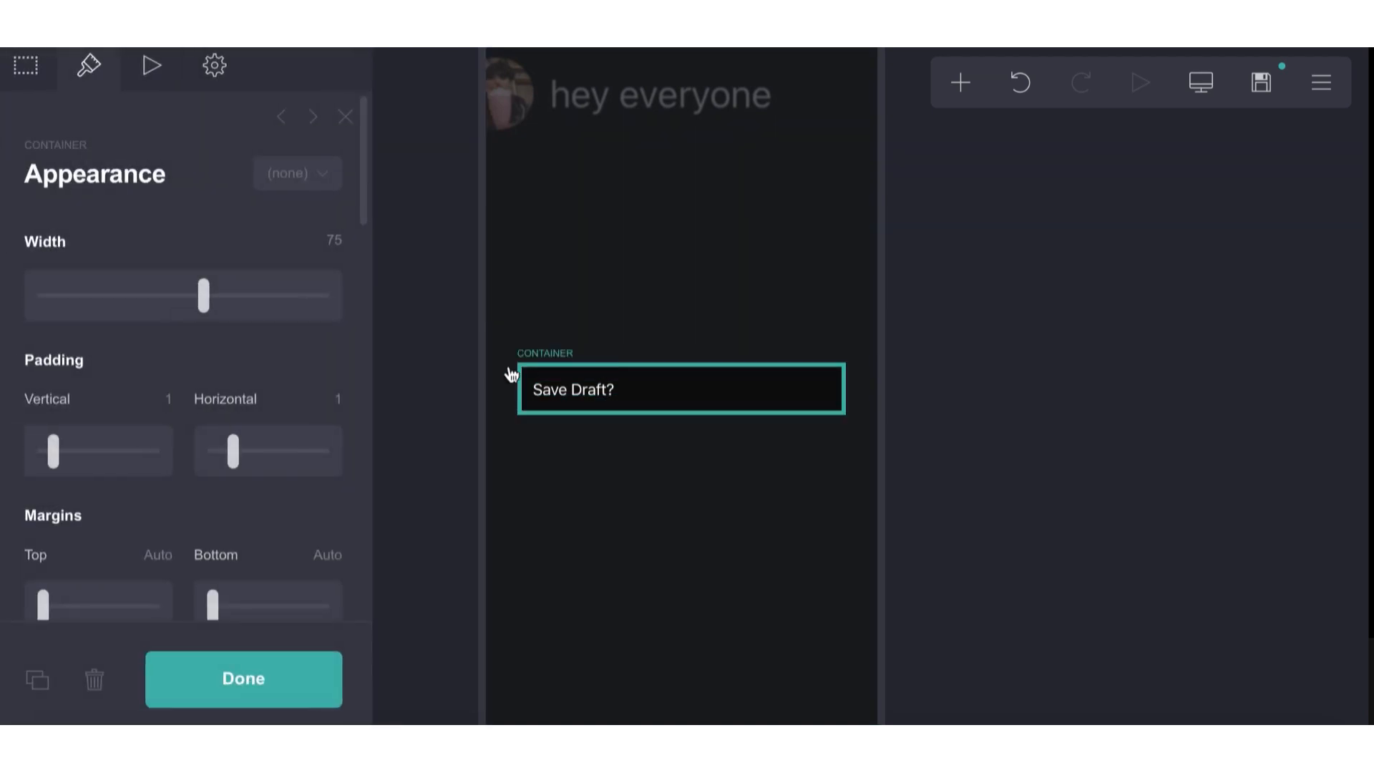
mouse_move(58, 459)
left_mouse_down()
mouse_move(79, 465)
mouse_move(50, 465)
left_mouse_up()
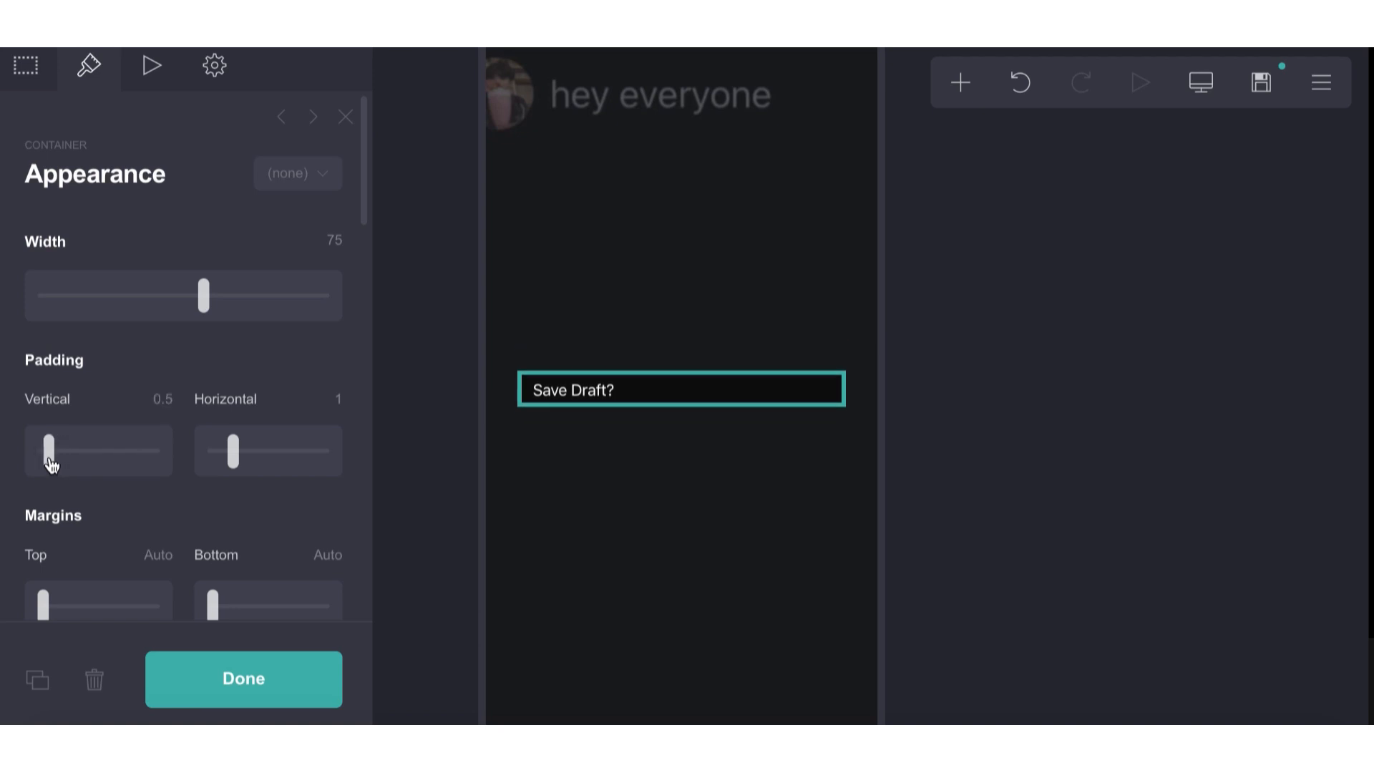
left_click_drag(238, 460, 259, 460)
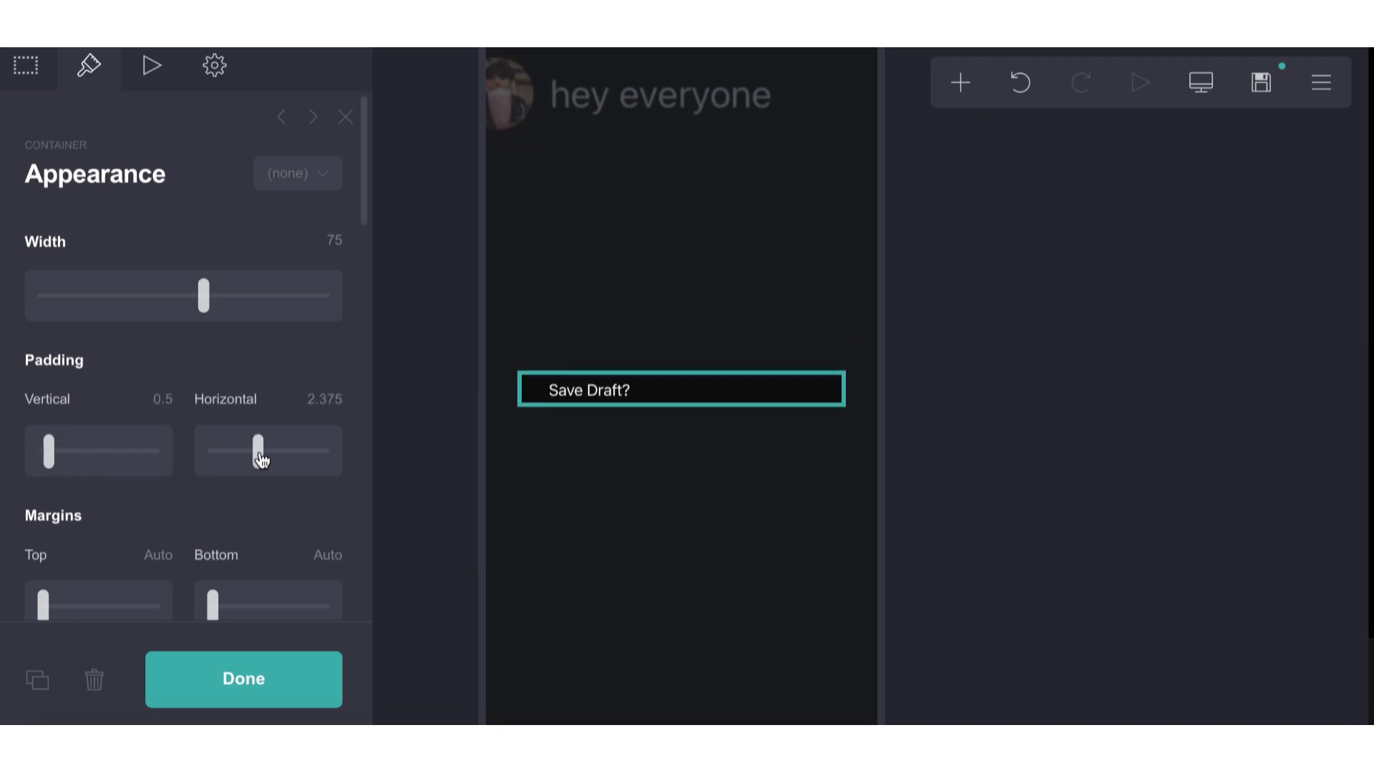
left_click(695, 553)
left_click(696, 552)
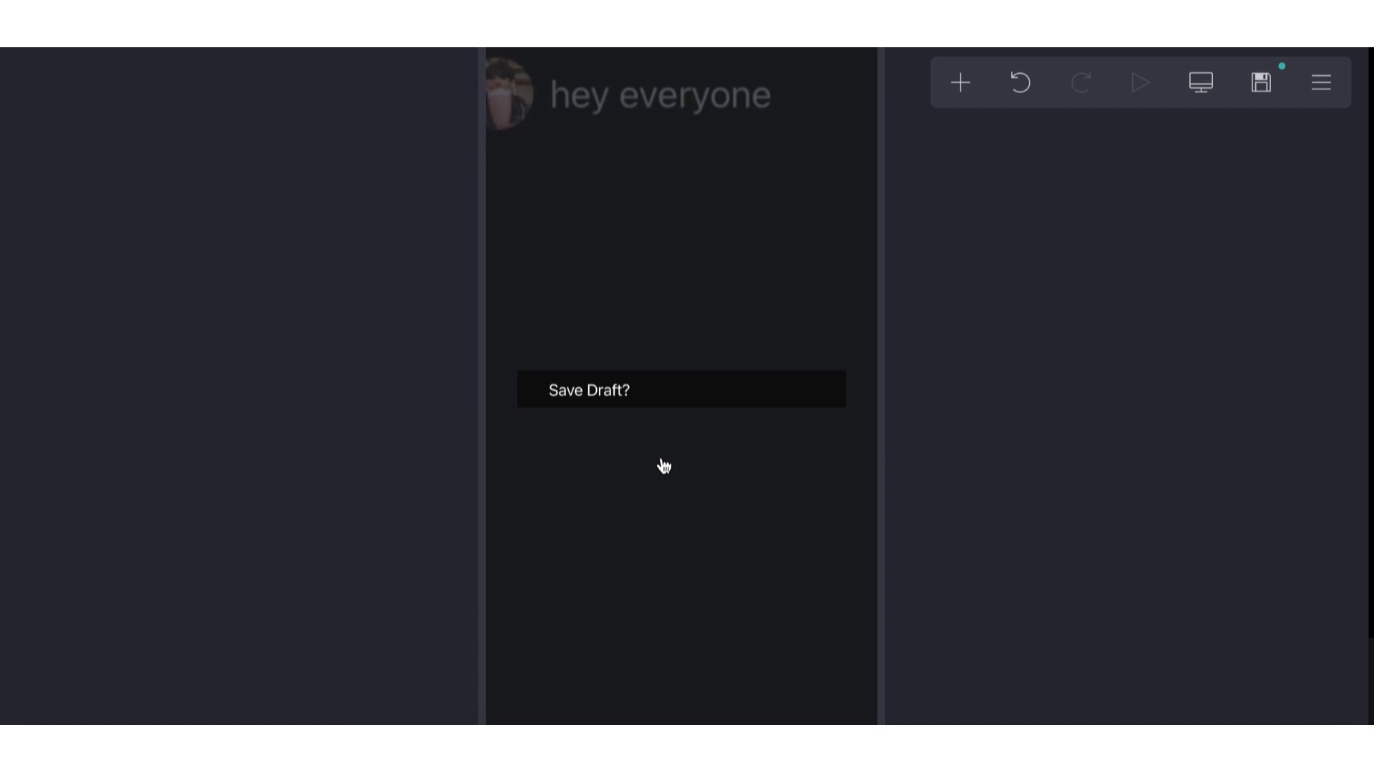
- Add a buttons element inside the container below "Save Draft?" and give it a second button
left_click(951, 102)
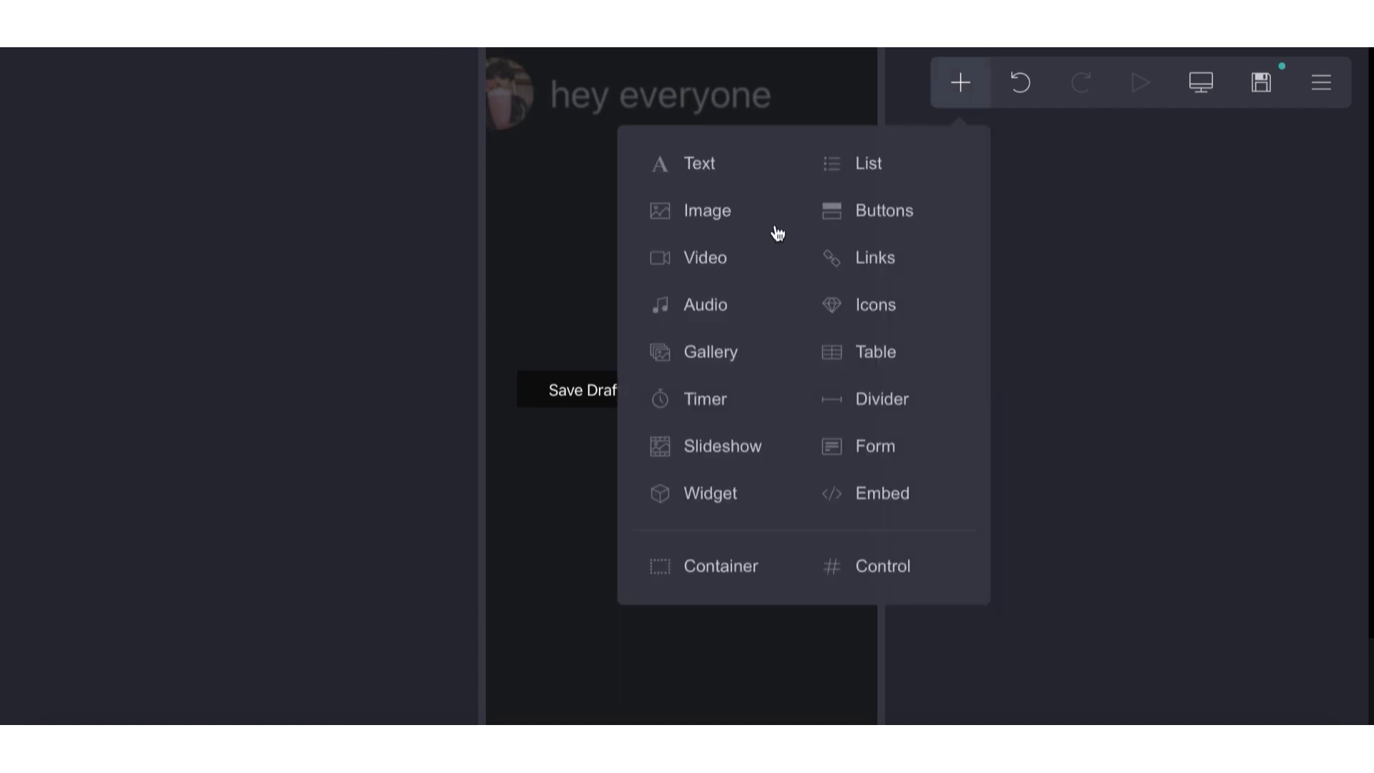
left_click(835, 212)
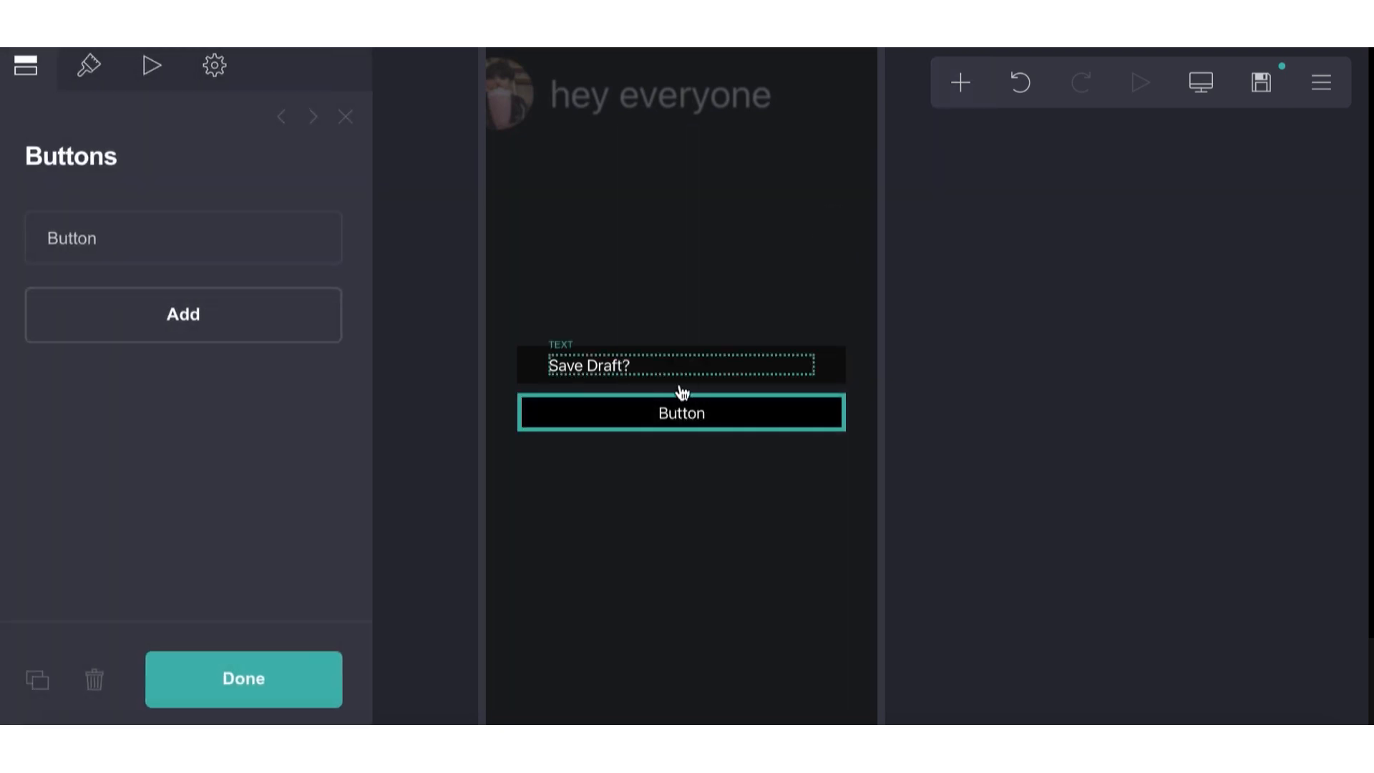
left_click_drag(637, 409, 638, 380)
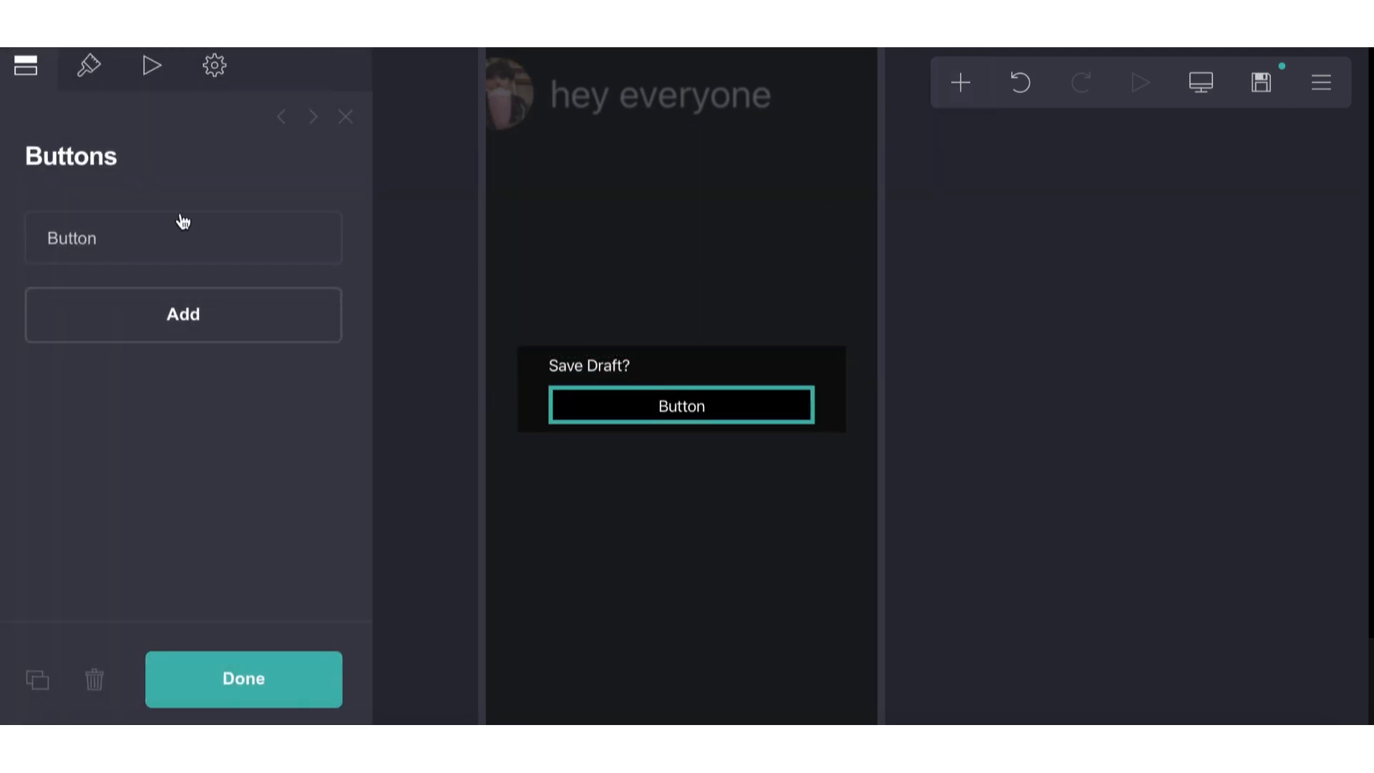
left_click(147, 336)
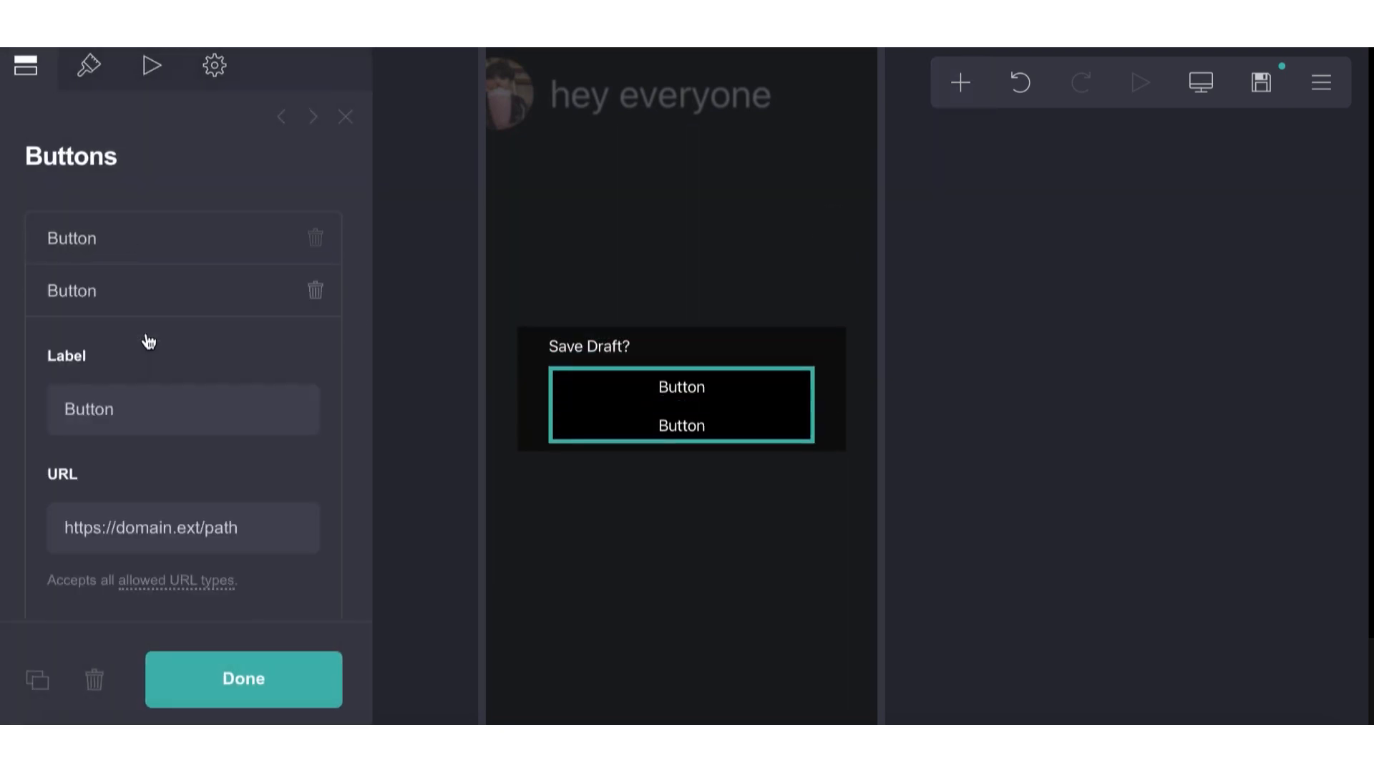
left_click(90, 66)
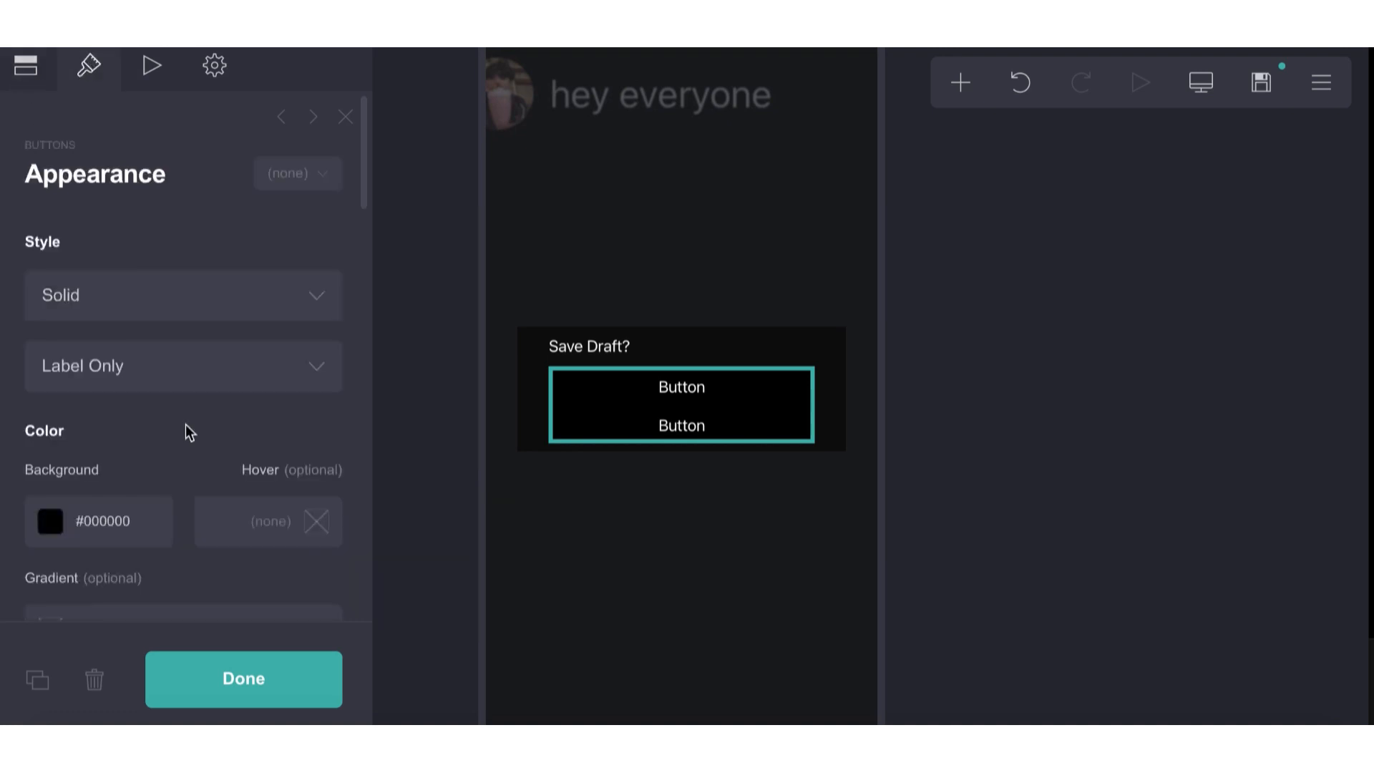
left_click(153, 308)
left_click(153, 271)
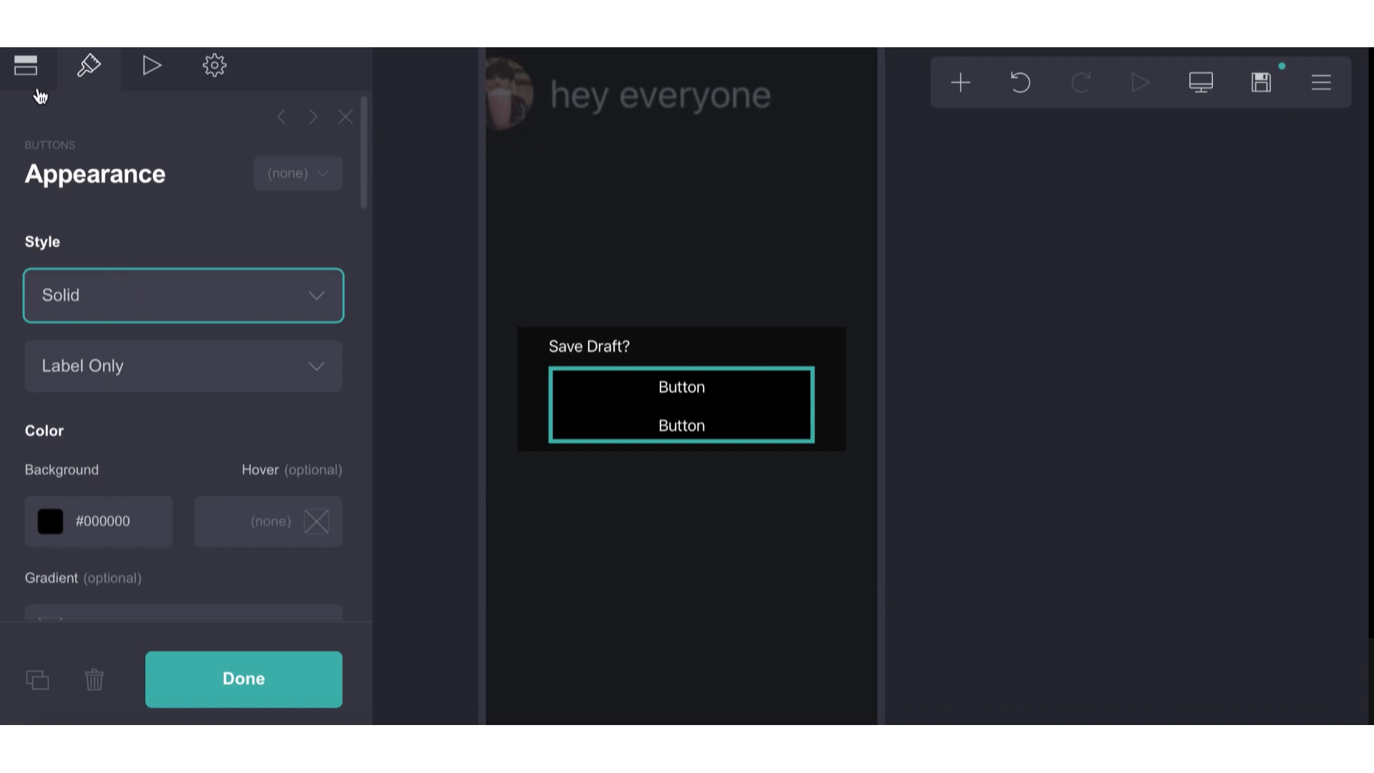
- Give the second button its own background color, the blue #0085FF
left_click(33, 86)
left_click(144, 295)
left_click(144, 290)
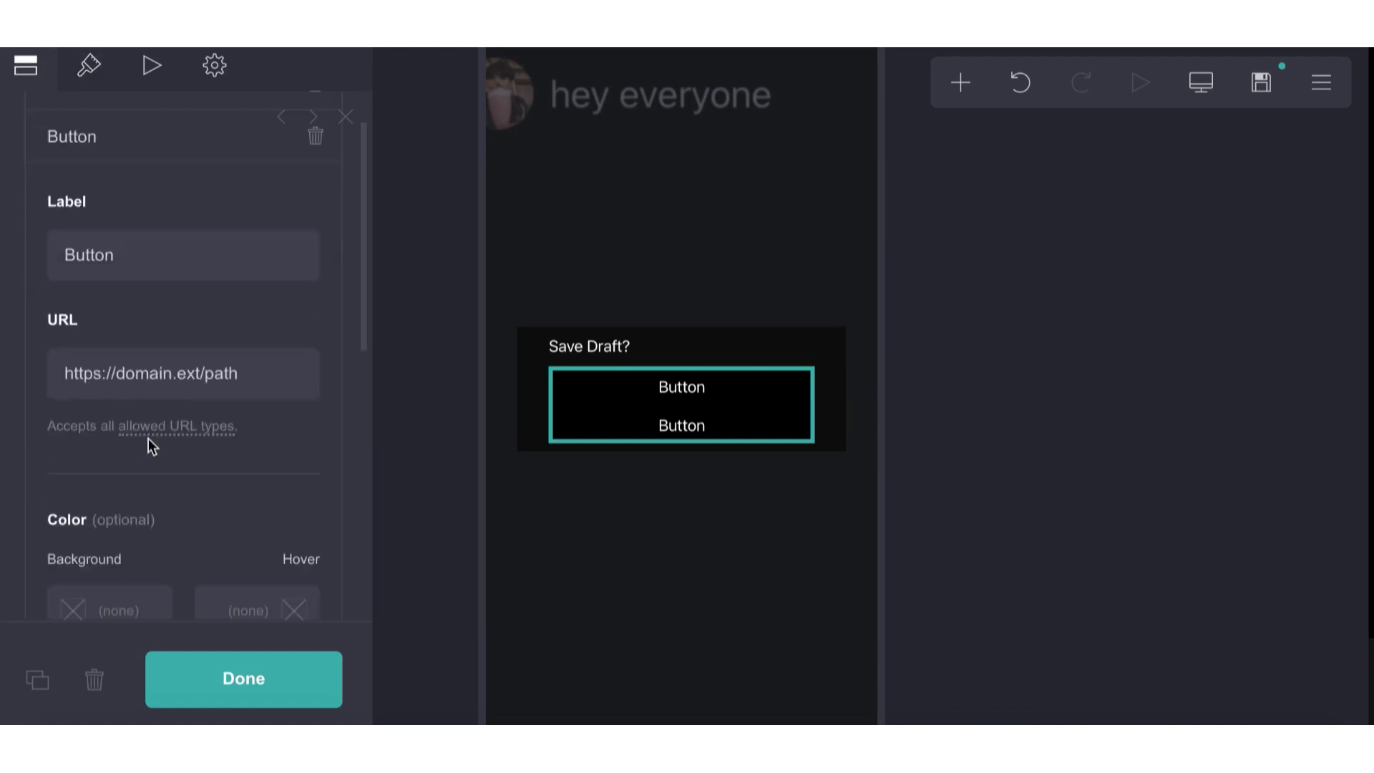
scroll(148, 438, "down", 3)
left_click(136, 452)
scroll(113, 423, "down", 4)
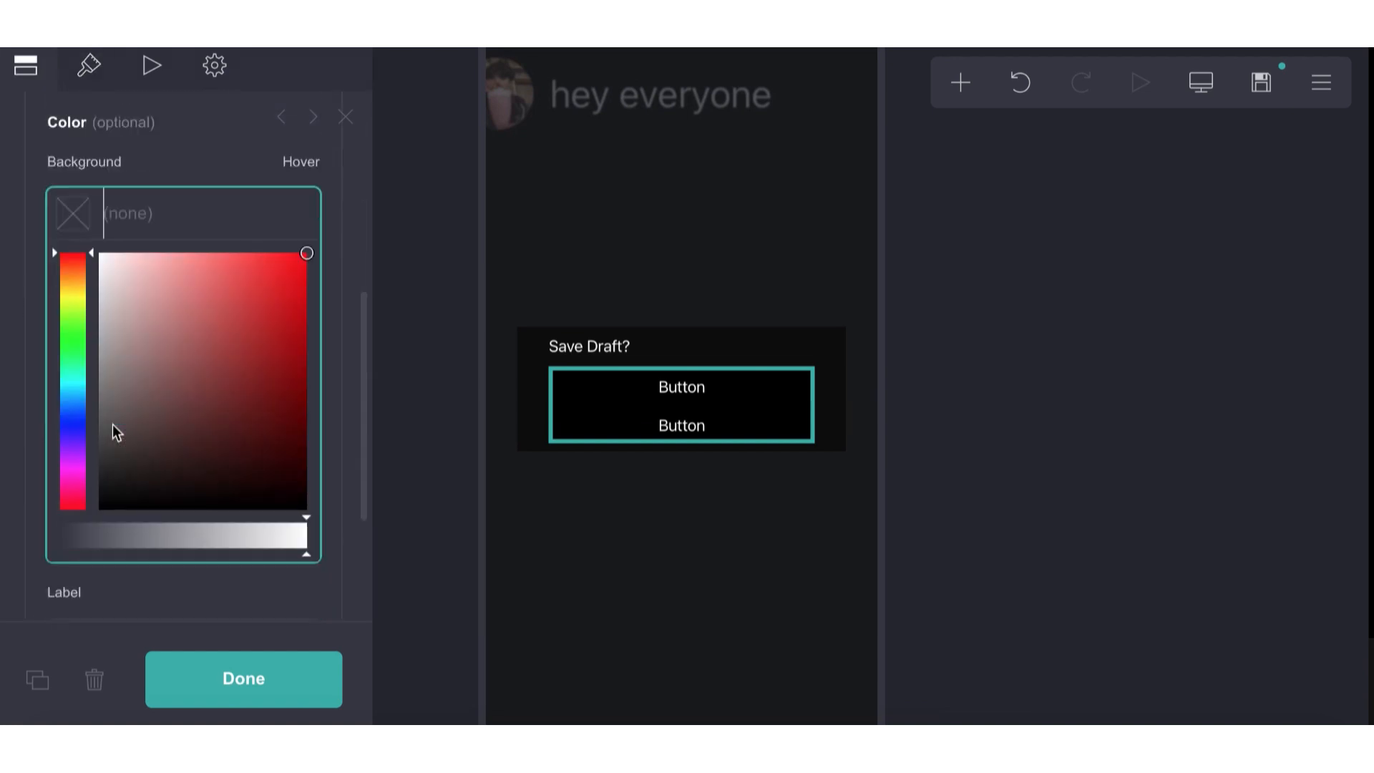
left_click(66, 381)
left_click_drag(66, 384, 71, 402)
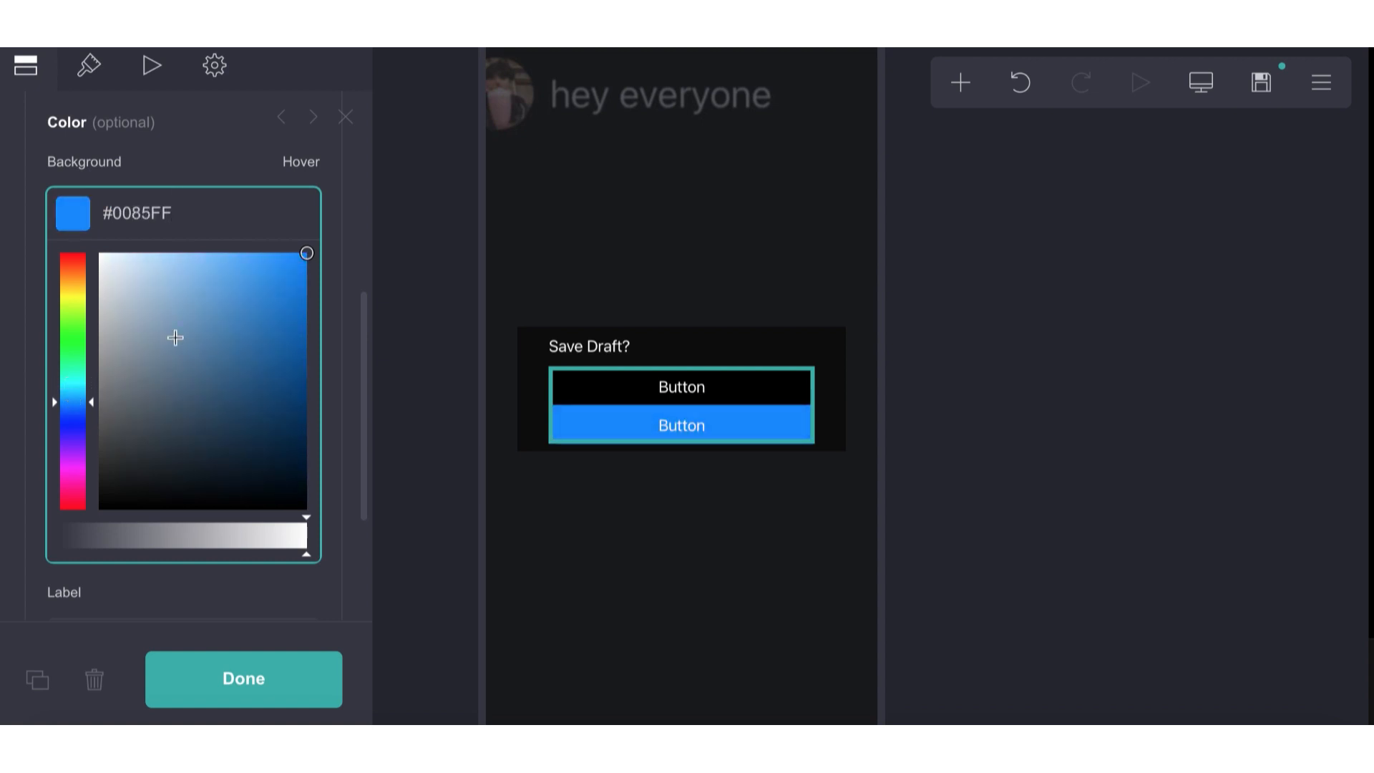
- Change the second button's background color to the lighter blue #81B1DE
mouse_move(176, 337)
left_mouse_down()
mouse_move(159, 251)
mouse_move(148, 301)
mouse_move(186, 287)
left_mouse_up()
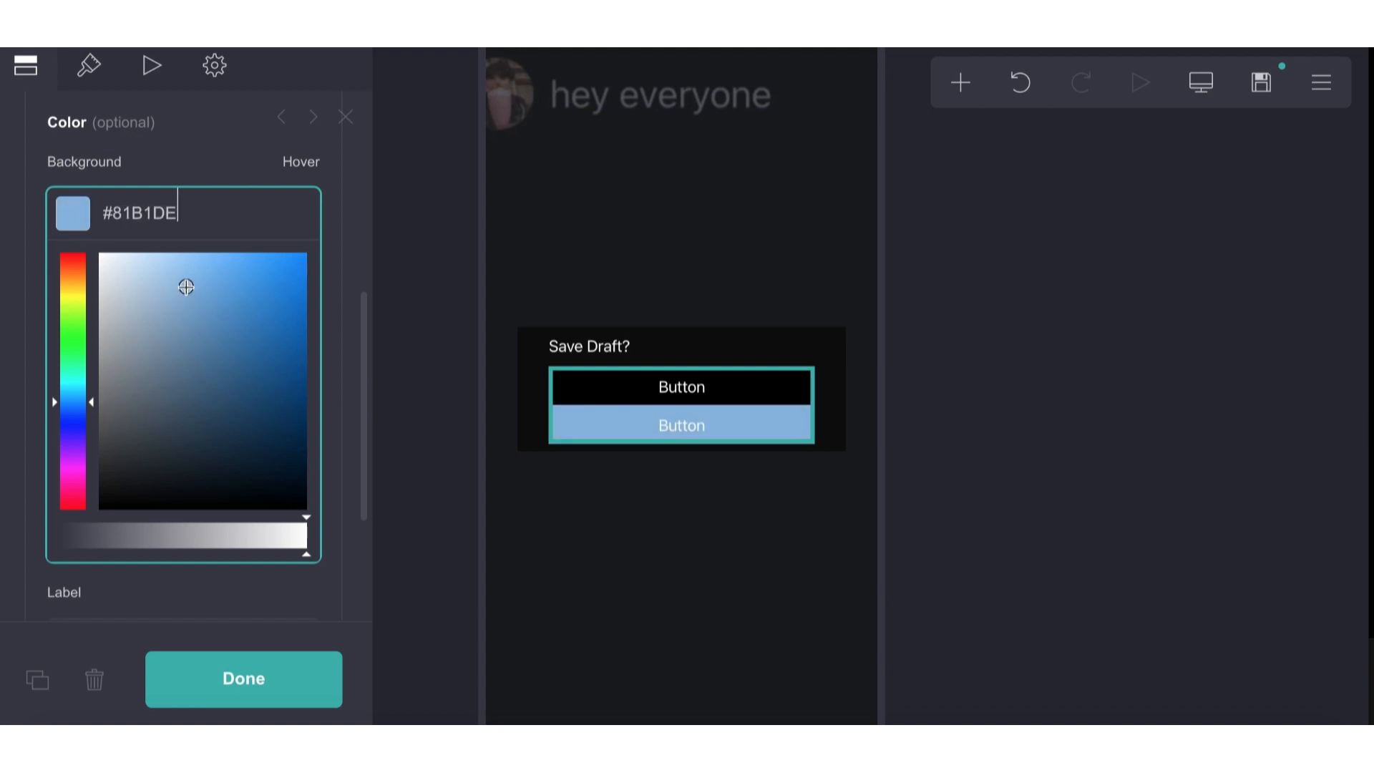
left_click(172, 155)
- Set the width of the buttons to 3 in the element's appearance settings
left_click(89, 68)
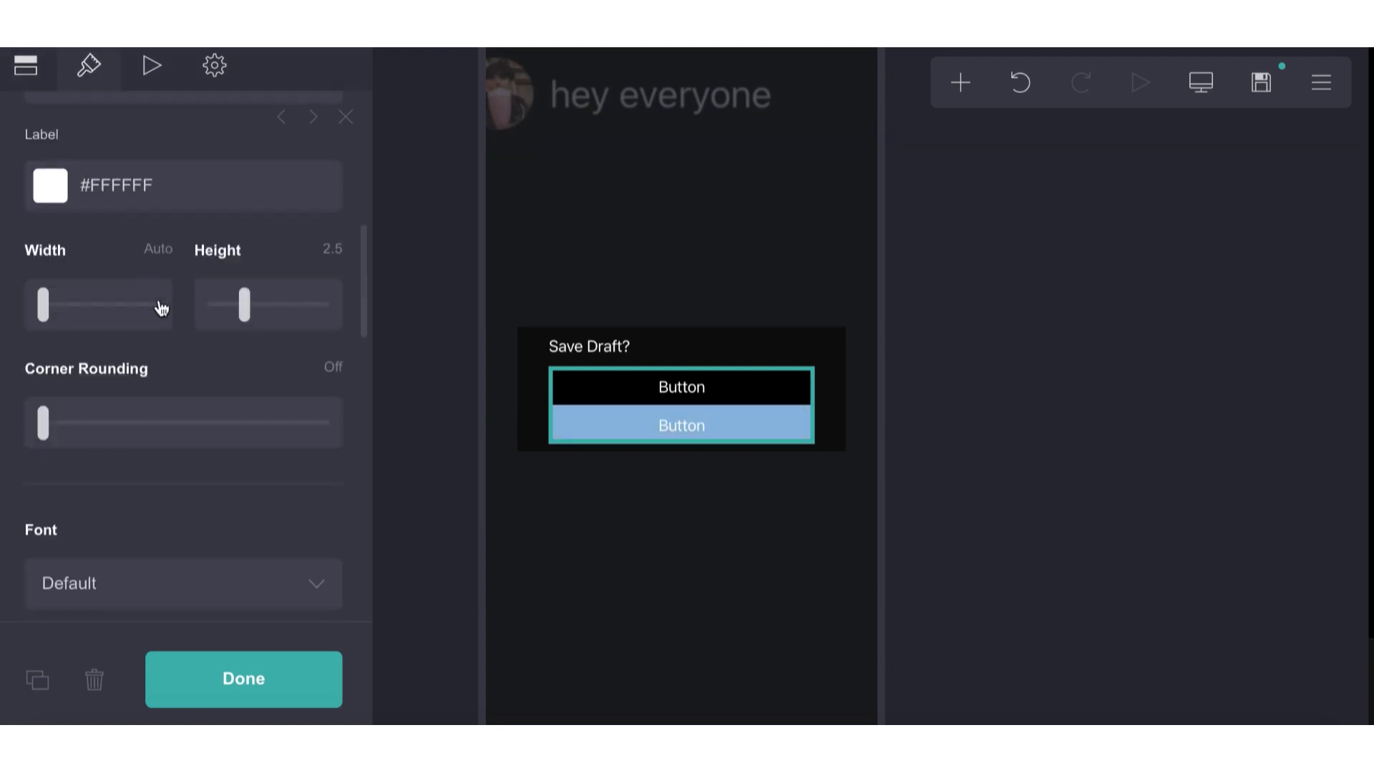
scroll(170, 333, "up", 1)
left_click_drag(50, 384, 75, 387)
scroll(136, 410, "down", 2)
left_click(142, 413)
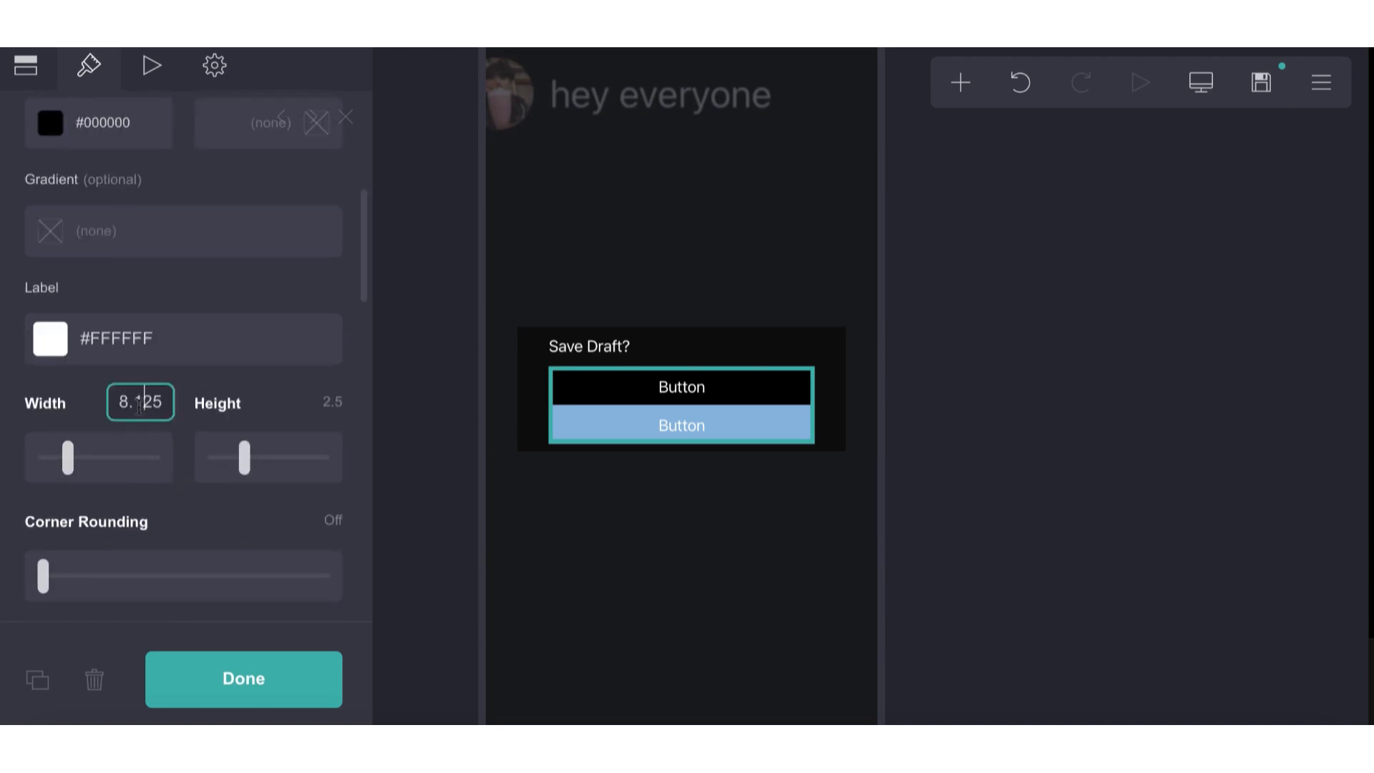
key("BackSpace")
key("BackSpace")
type("3")
key("BackSpace")
double_click(139, 406)
type("3")
key("Return")
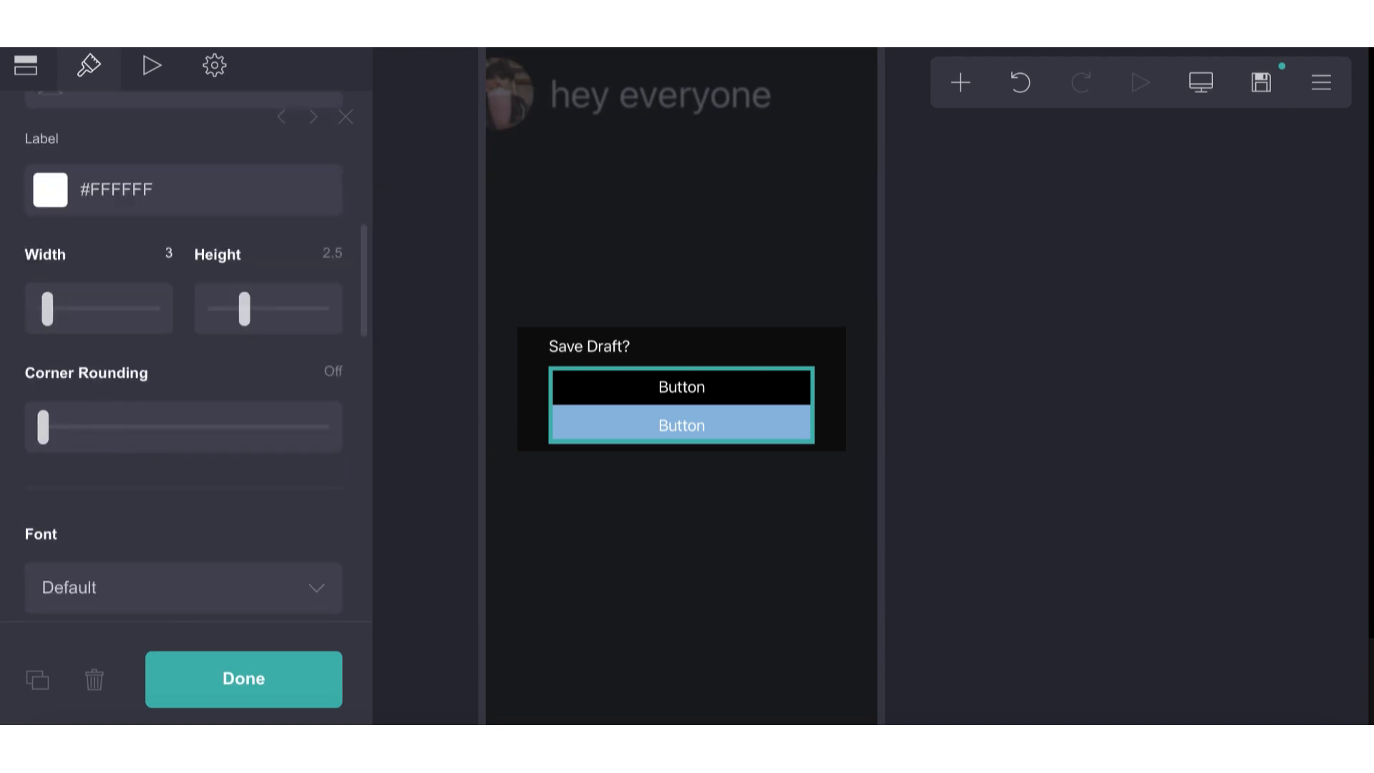
- Switch the buttons element's mobile settings to manual and set the mobile layout to Default
scroll(163, 439, "down", 10)
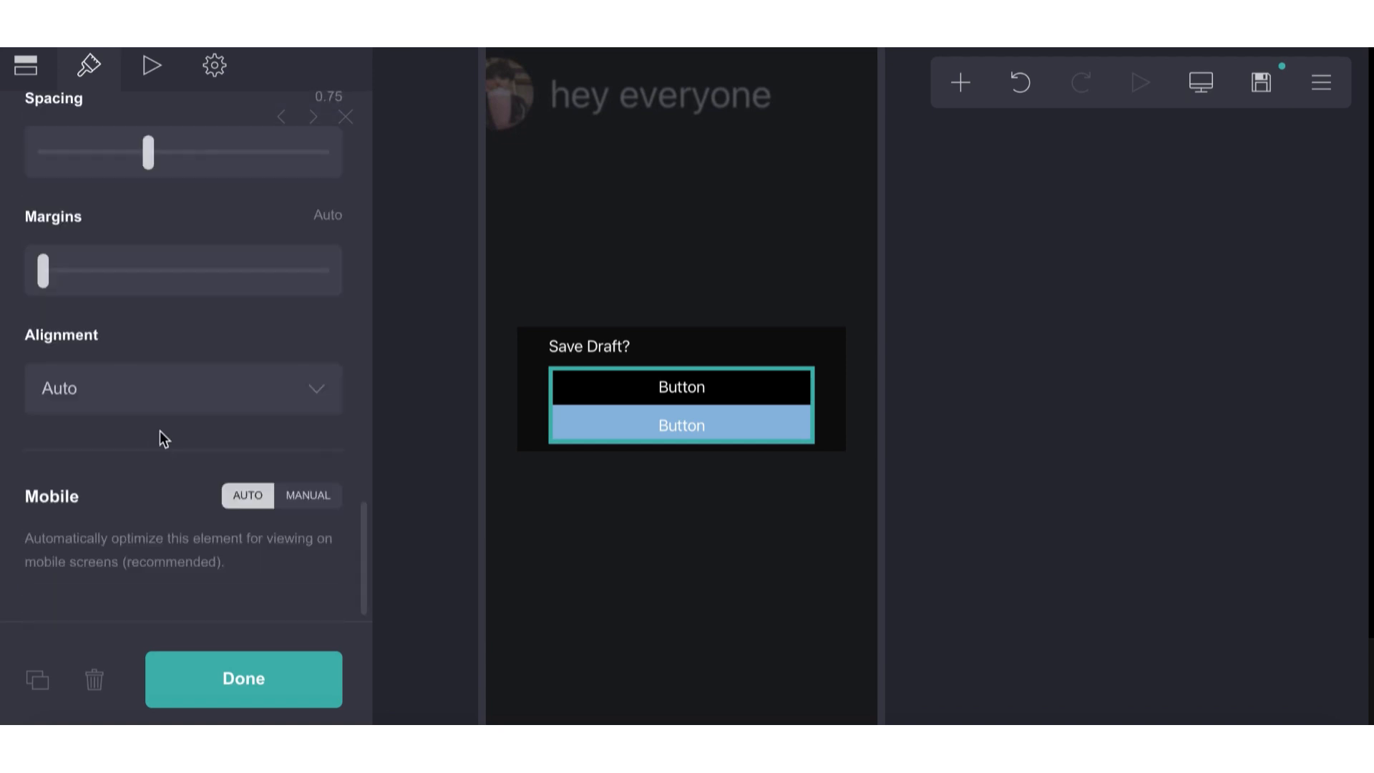
left_click(279, 493)
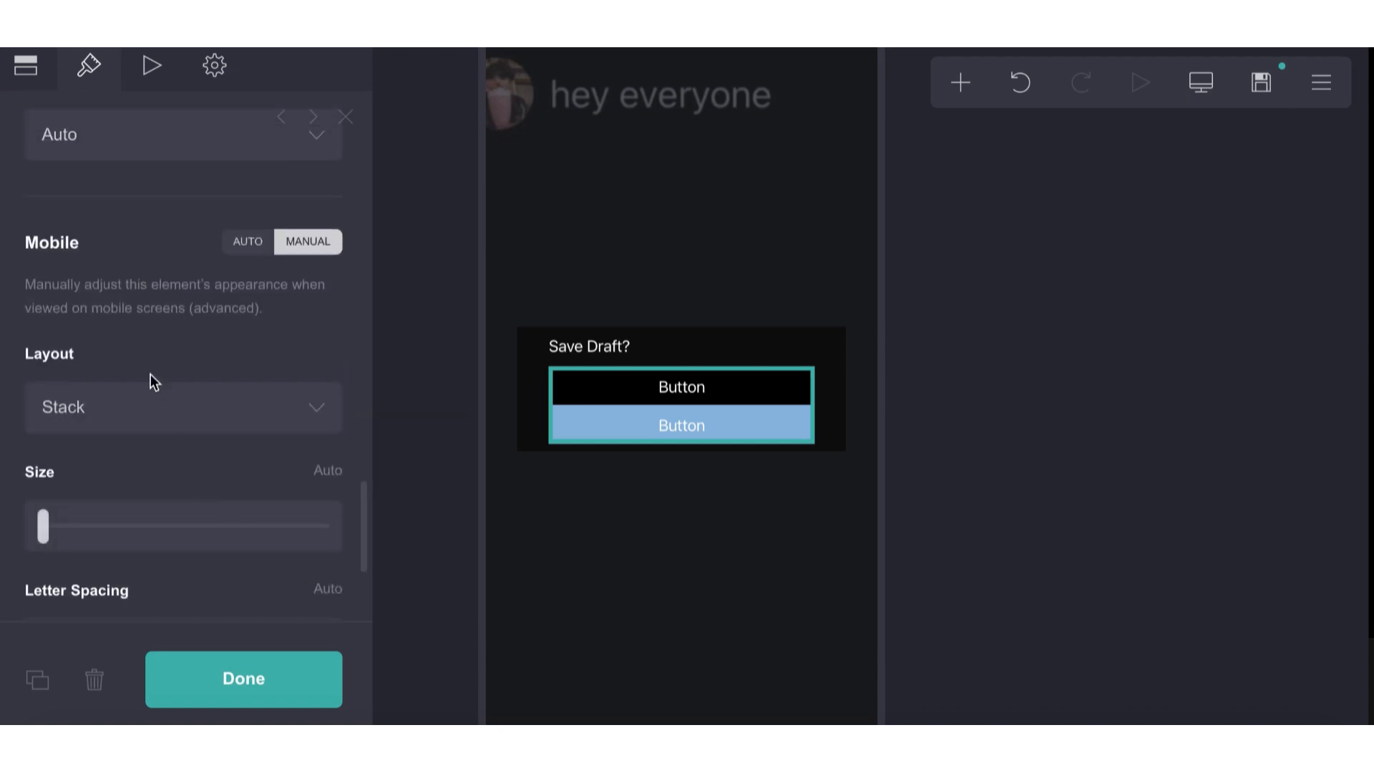
left_click(146, 392)
left_click(144, 389)
left_click(613, 472)
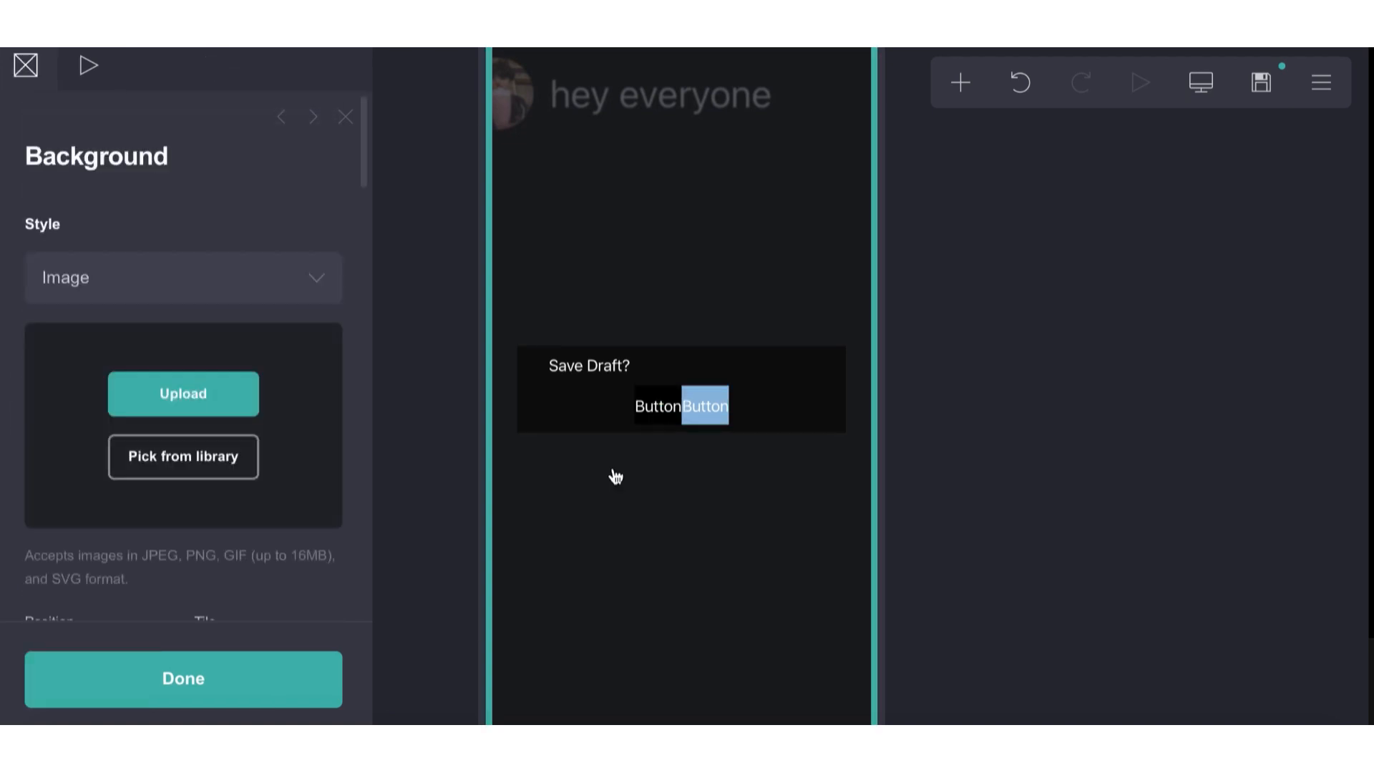
- Reopen the buttons element's settings and set its alignment to Right
left_click(657, 402)
scroll(97, 270, "down", 10)
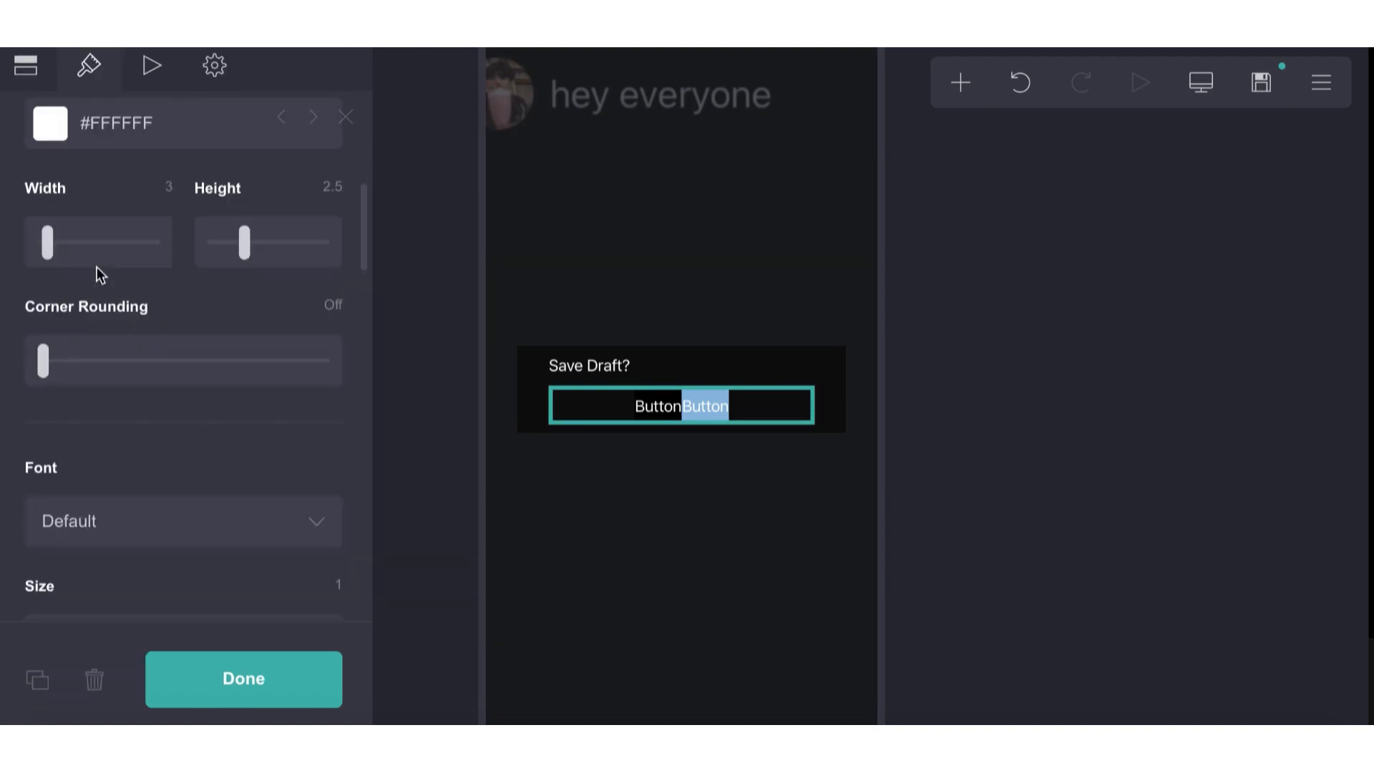
scroll(97, 268, "down", 12)
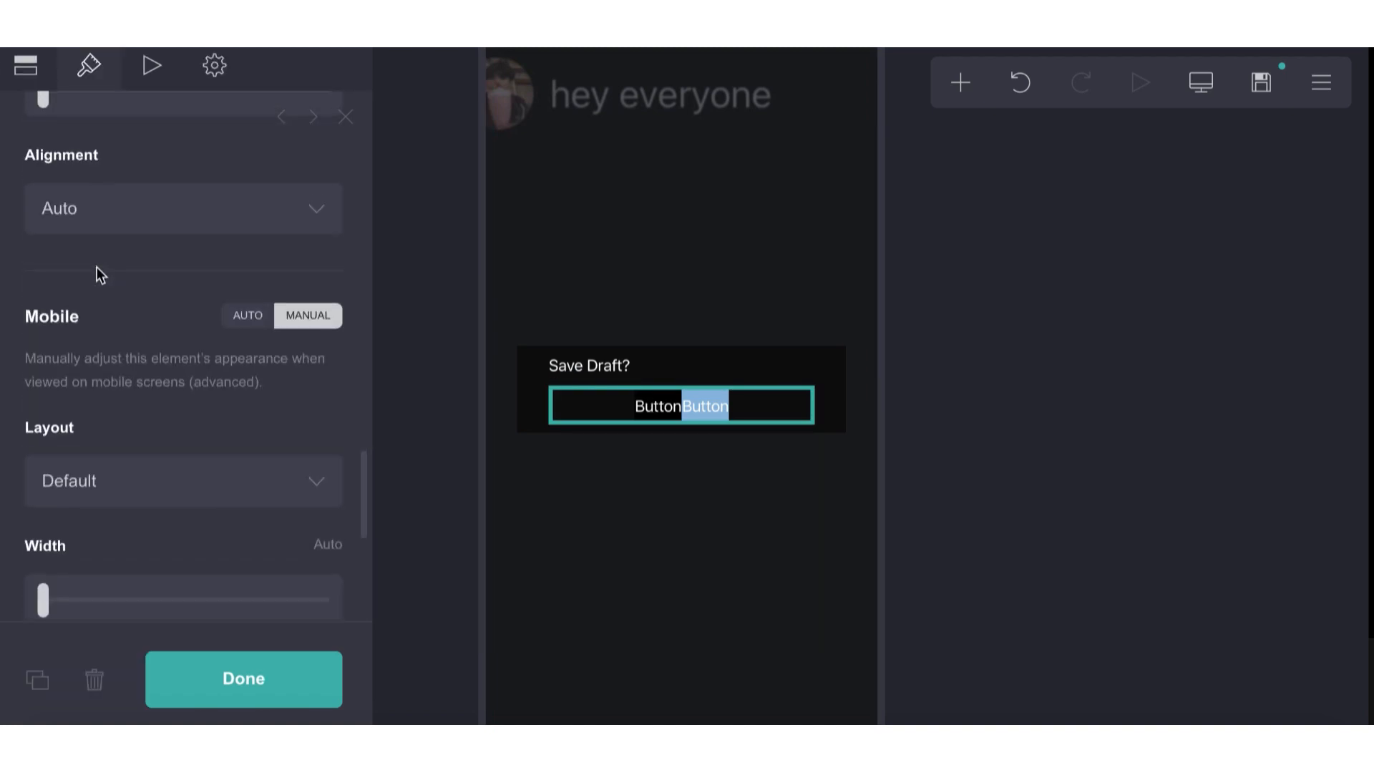
scroll(97, 267, "up", 3)
scroll(96, 267, "down", 4)
scroll(97, 268, "up", 3)
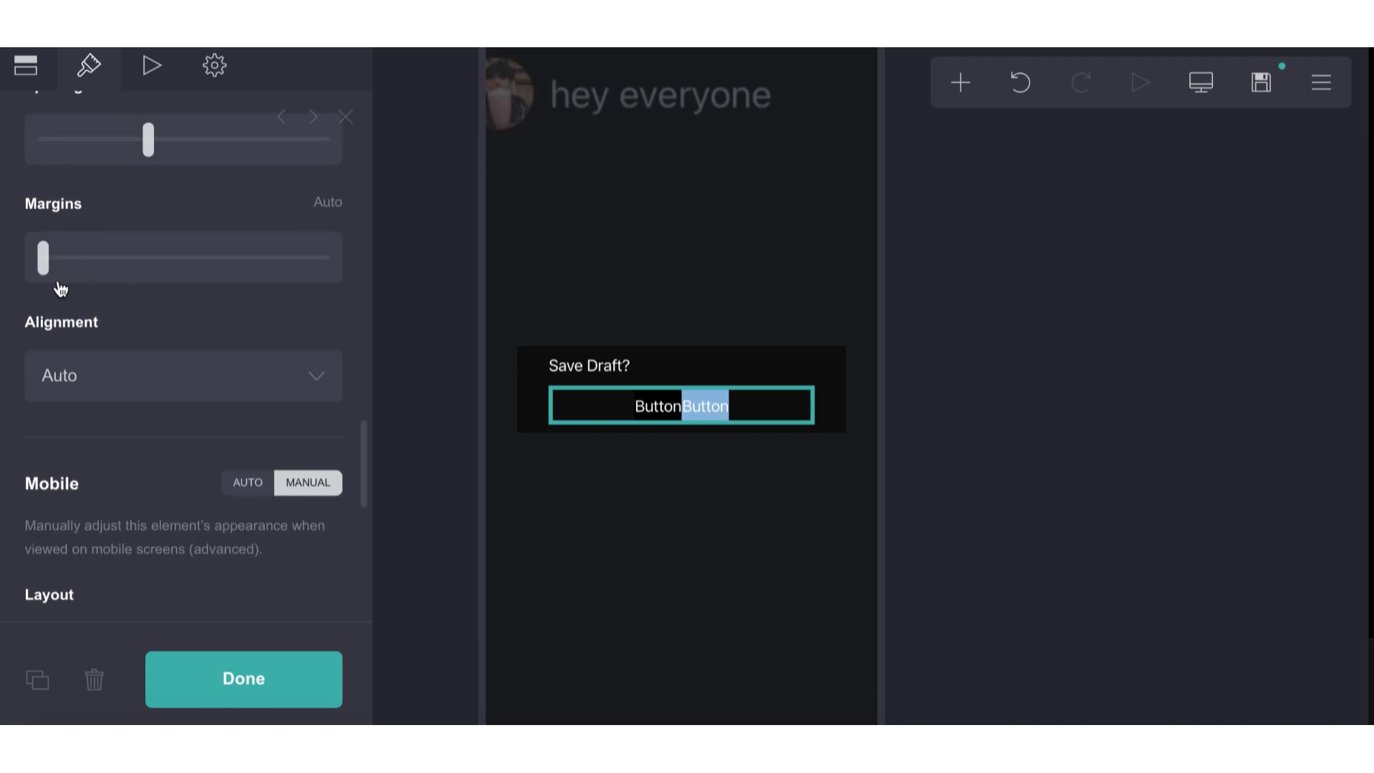
left_click_drag(51, 277, 3, 279)
left_click(172, 372)
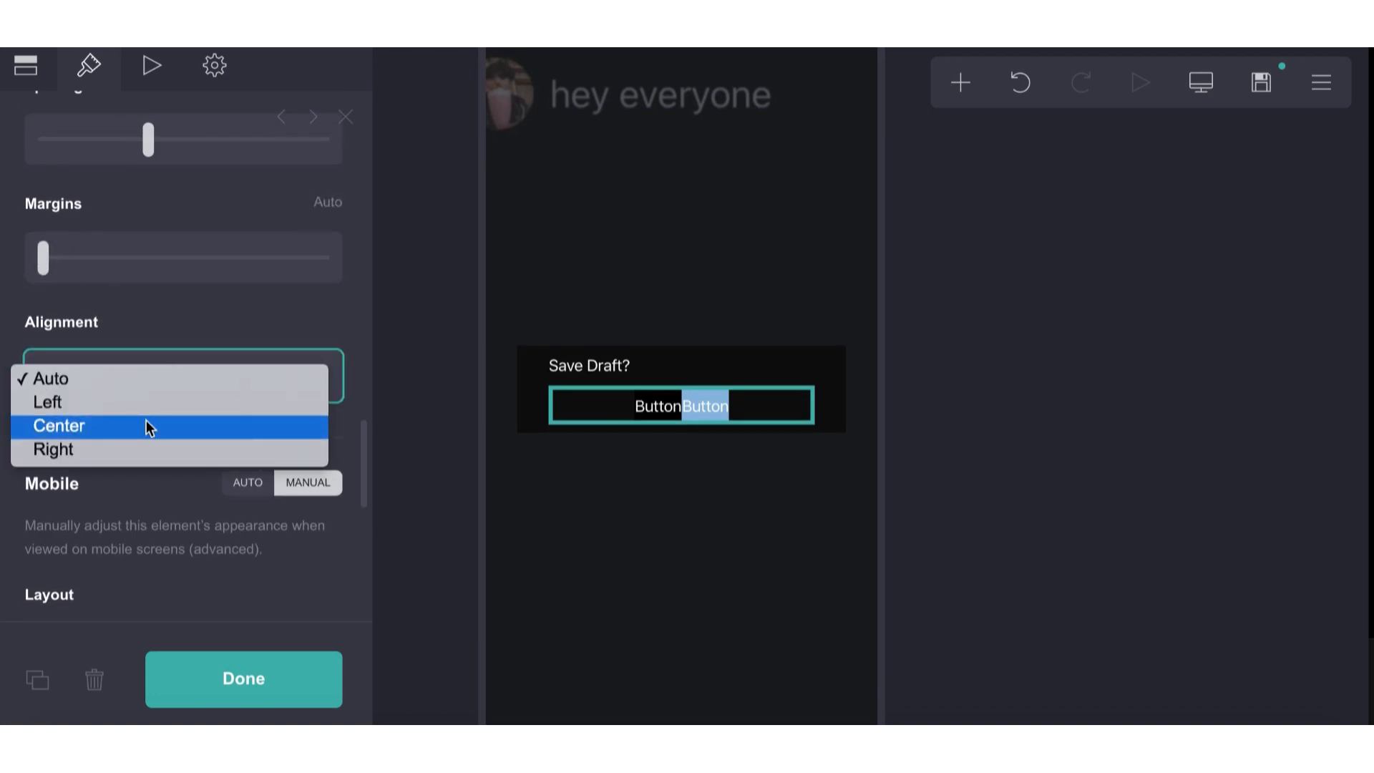
left_click(140, 402)
left_click(140, 380)
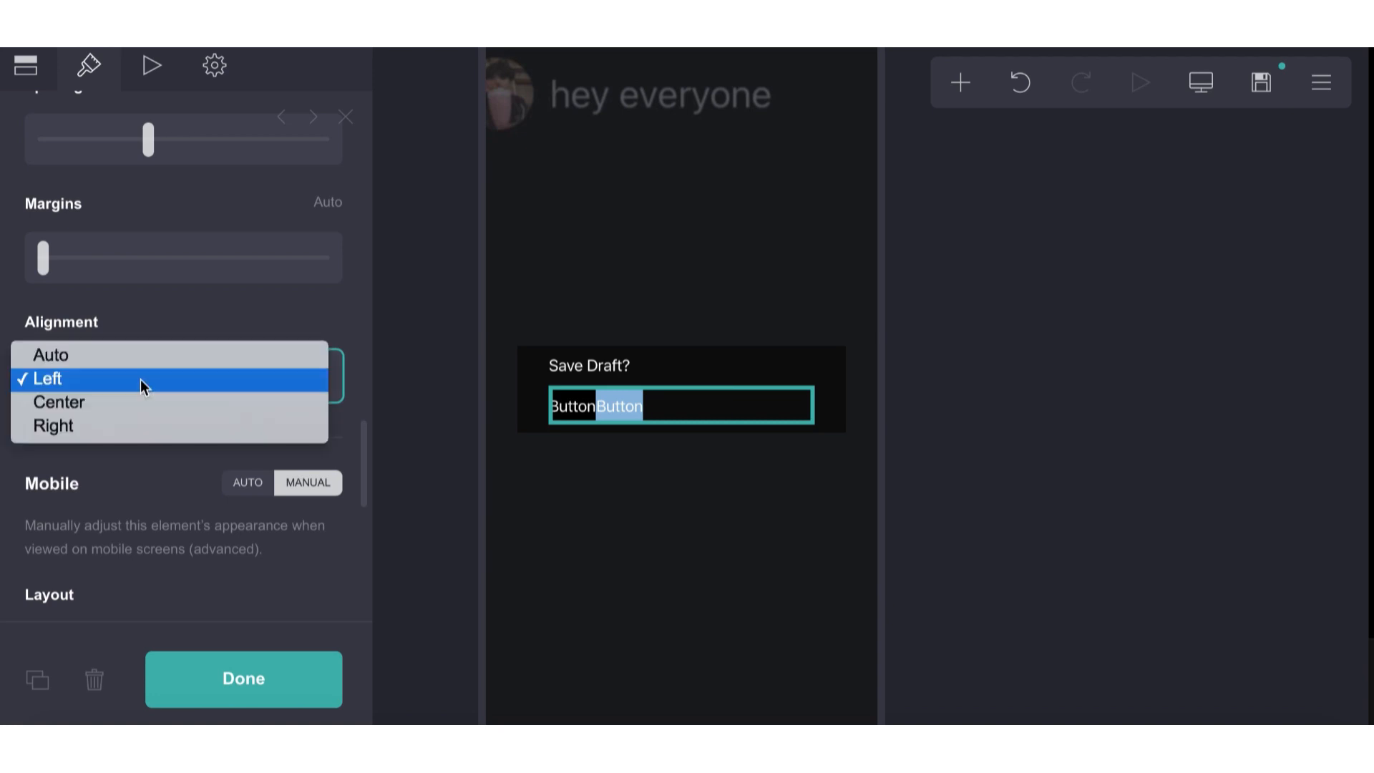
left_click(119, 433)
scroll(204, 501, "down", 1)
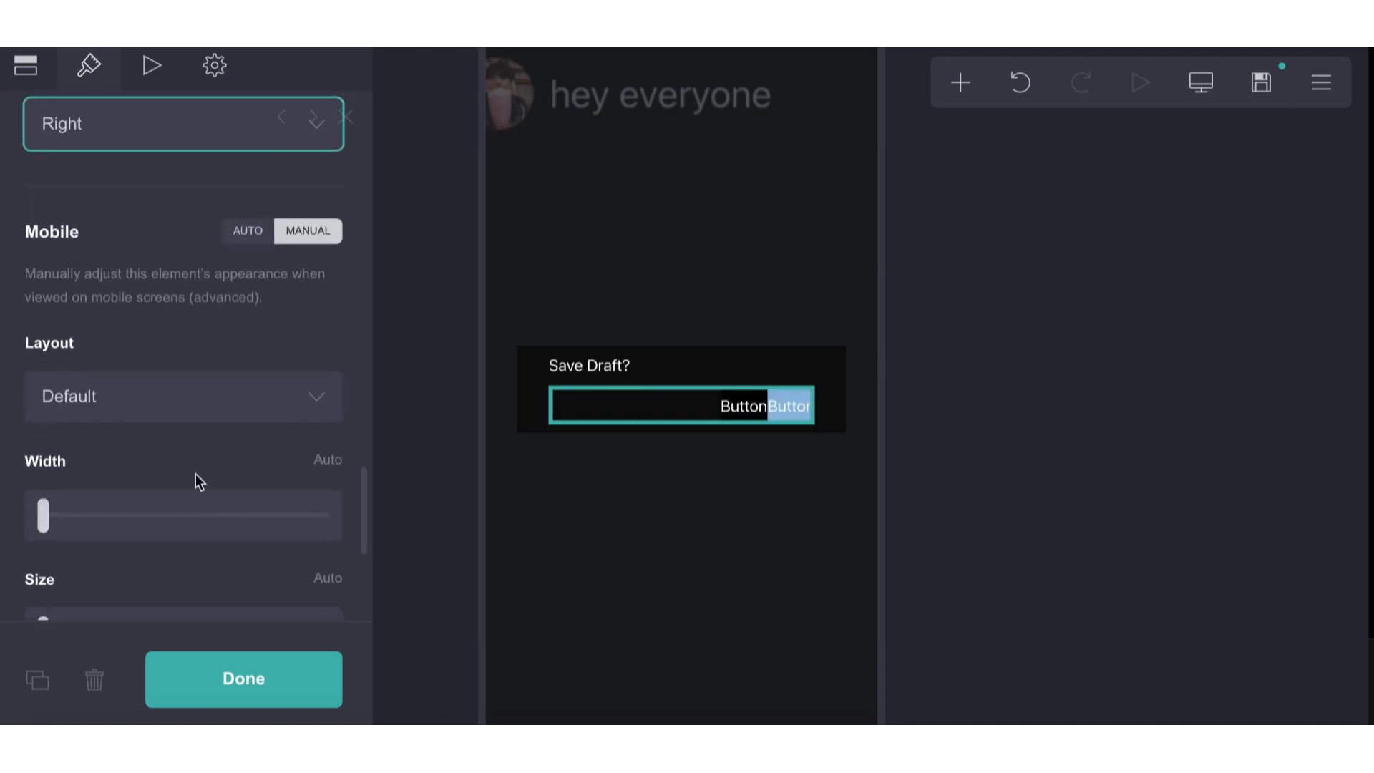
left_click(174, 413)
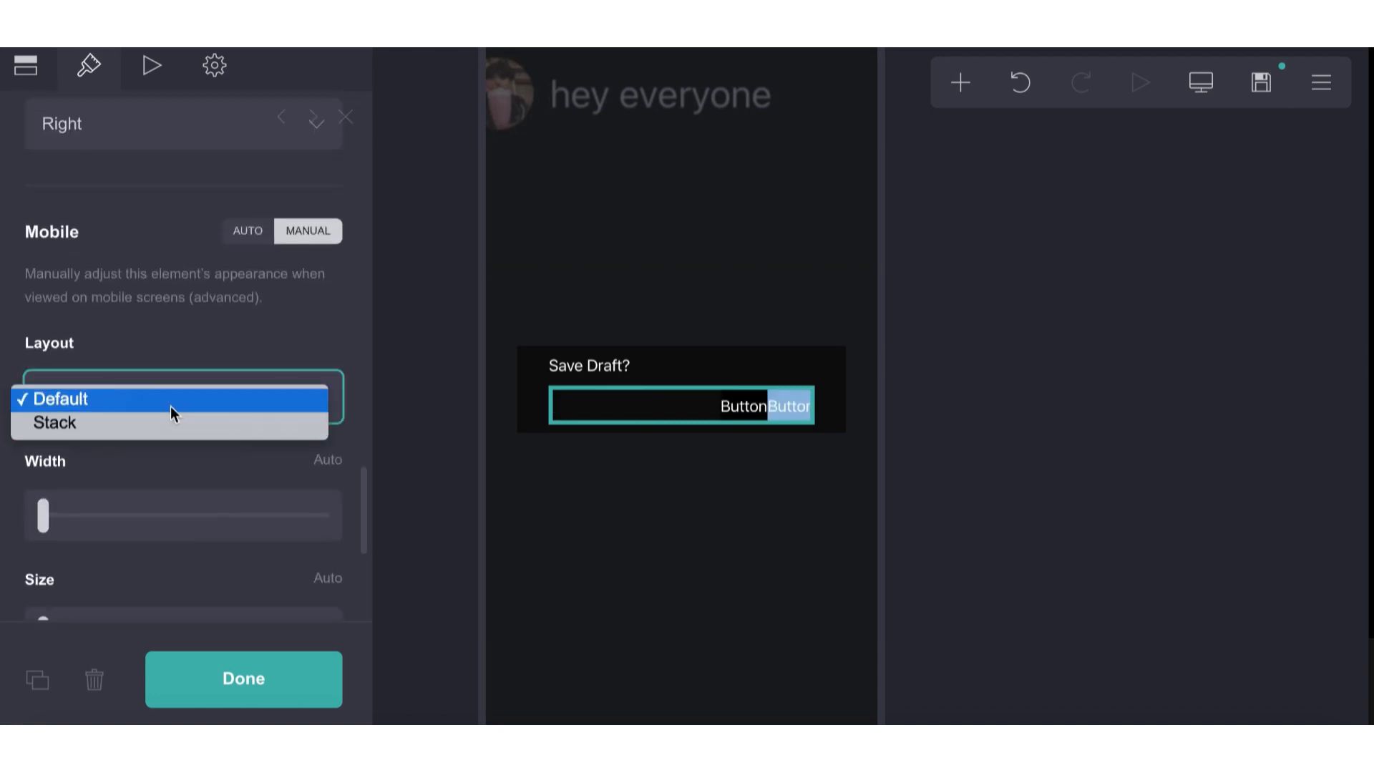
left_click(161, 356)
scroll(161, 354, "up", 2)
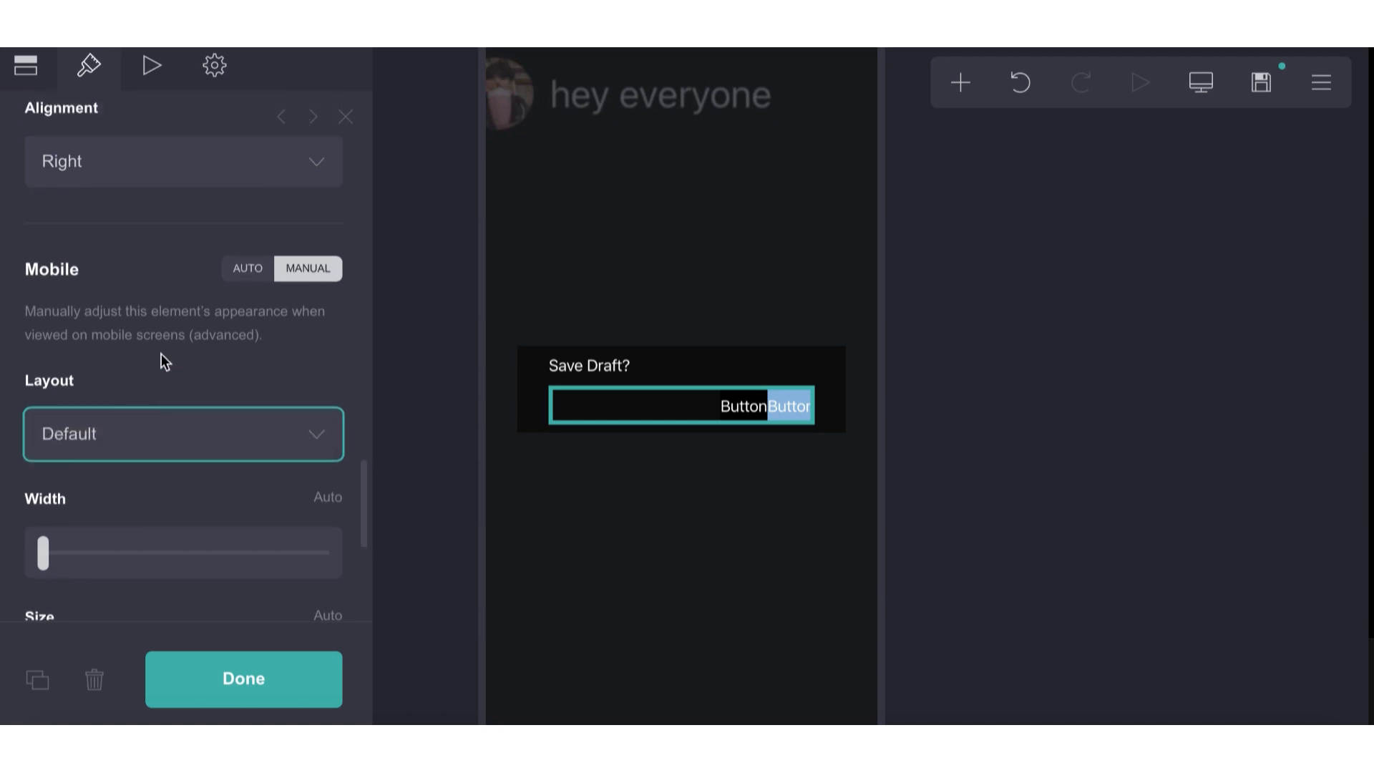
scroll(161, 354, "up", 10)
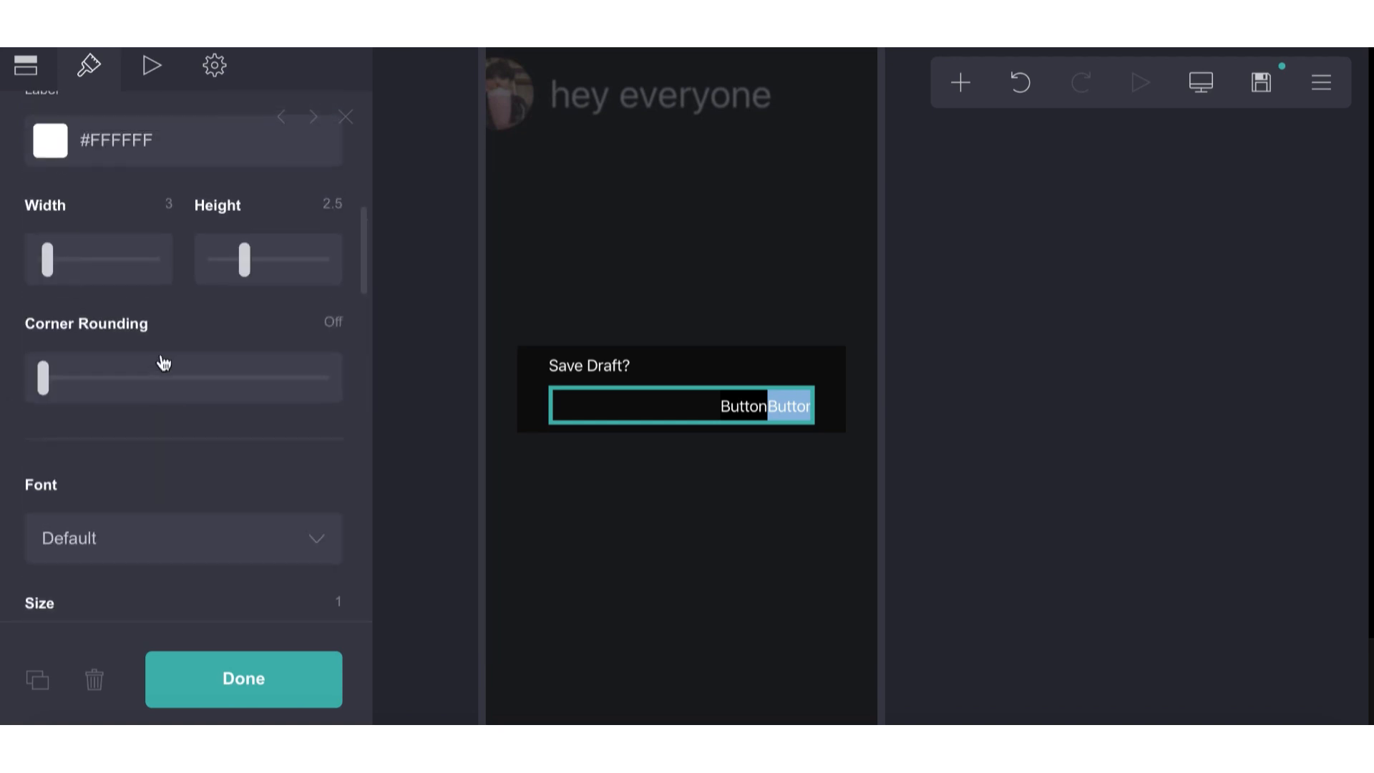
scroll(164, 361, "up", 3)
left_click(161, 309)
key("Return")
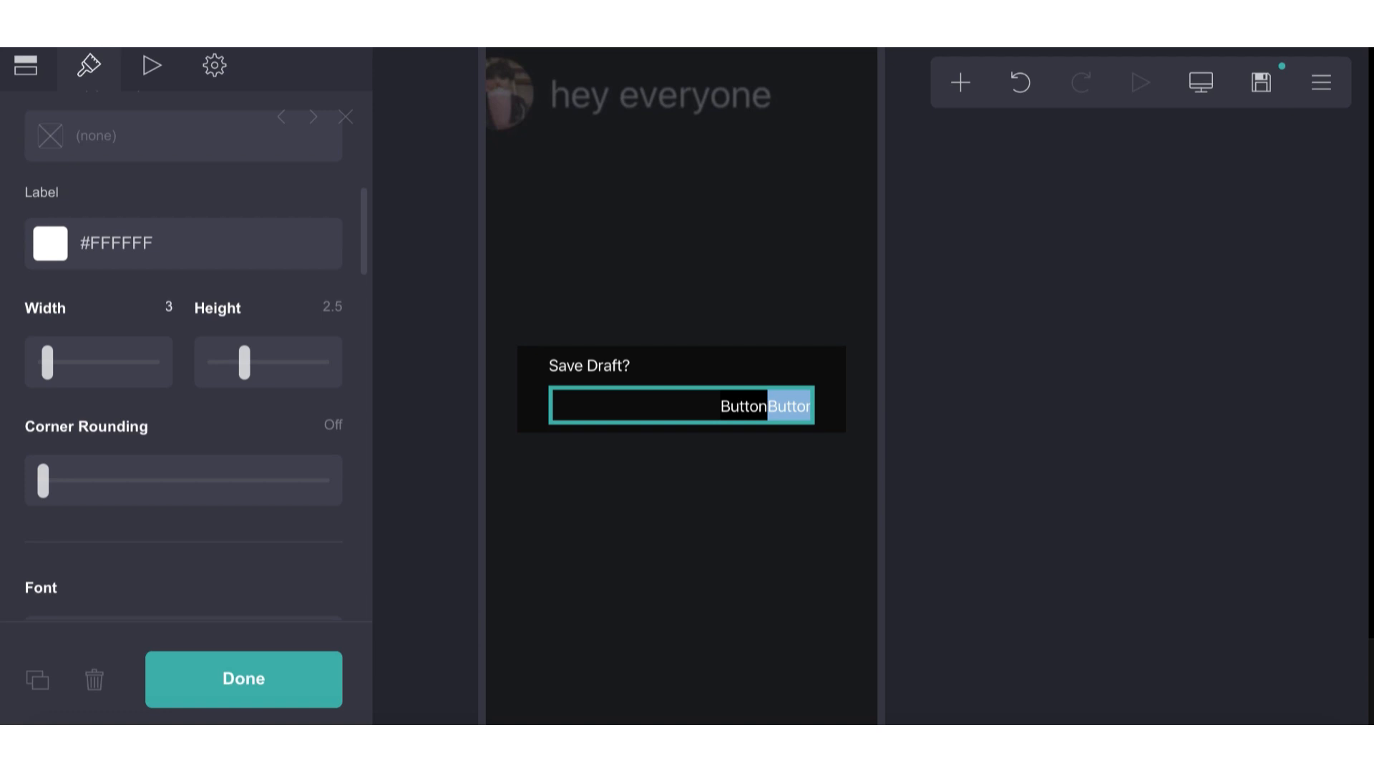
- Set the buttons' mobile width to 4 and leave the element's settings
scroll(164, 310, "down", 20)
scroll(188, 303, "up", 2)
left_click(327, 234)
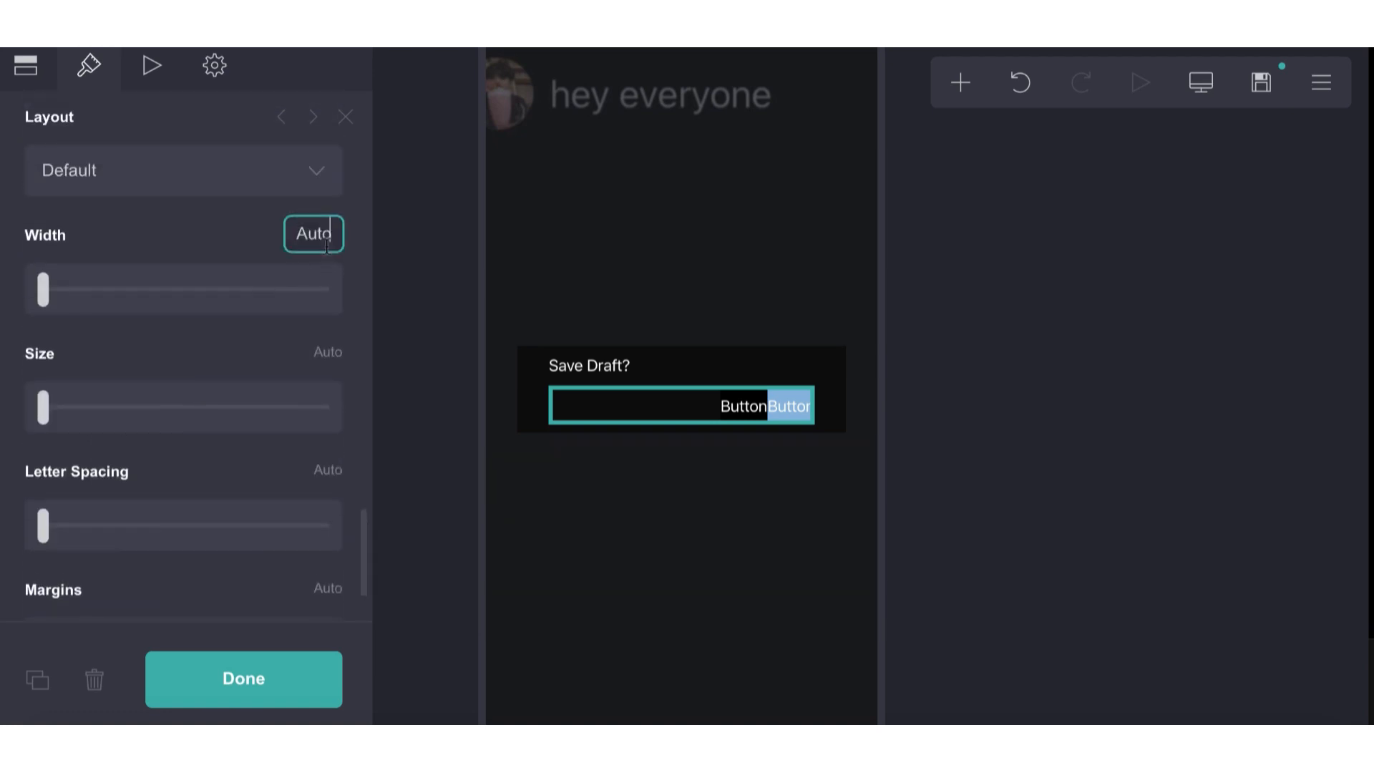
type("4")
key("Return")
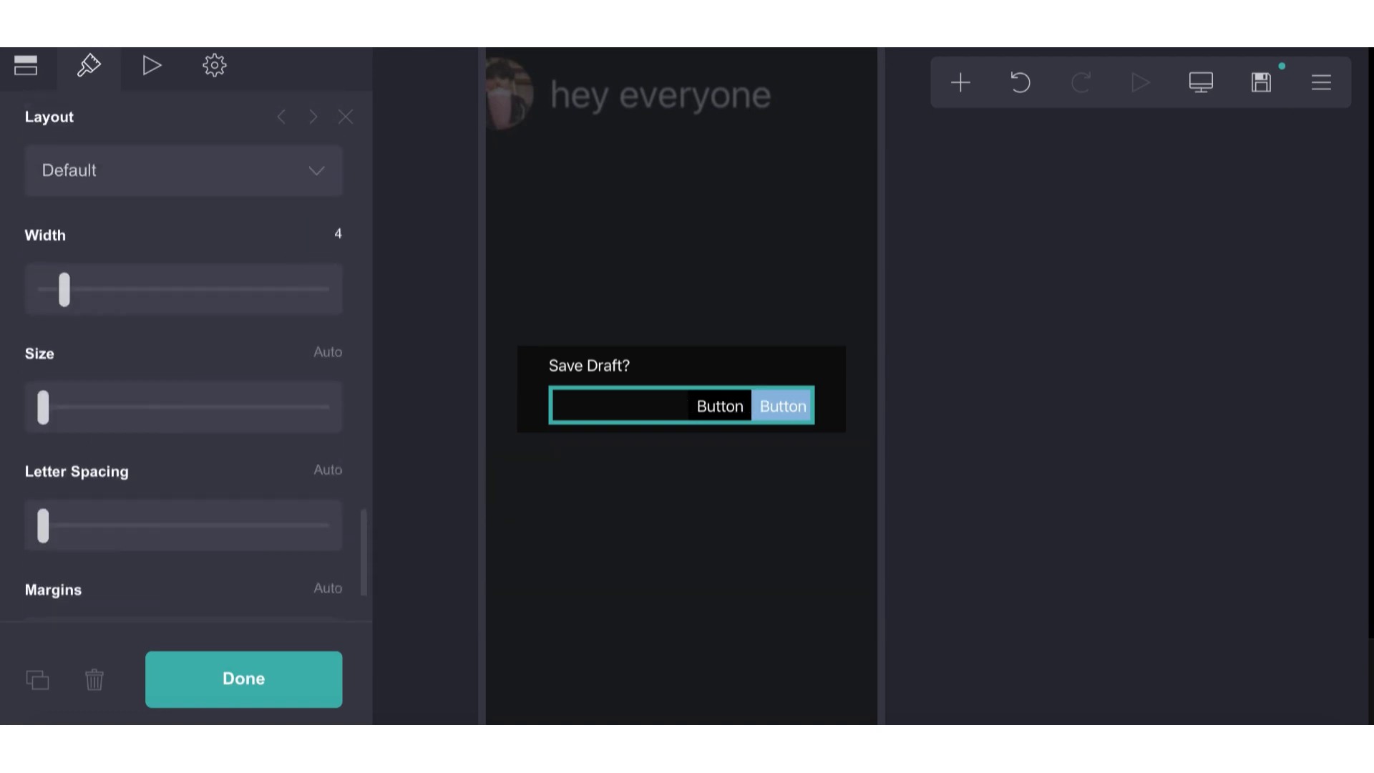
left_click(573, 510)
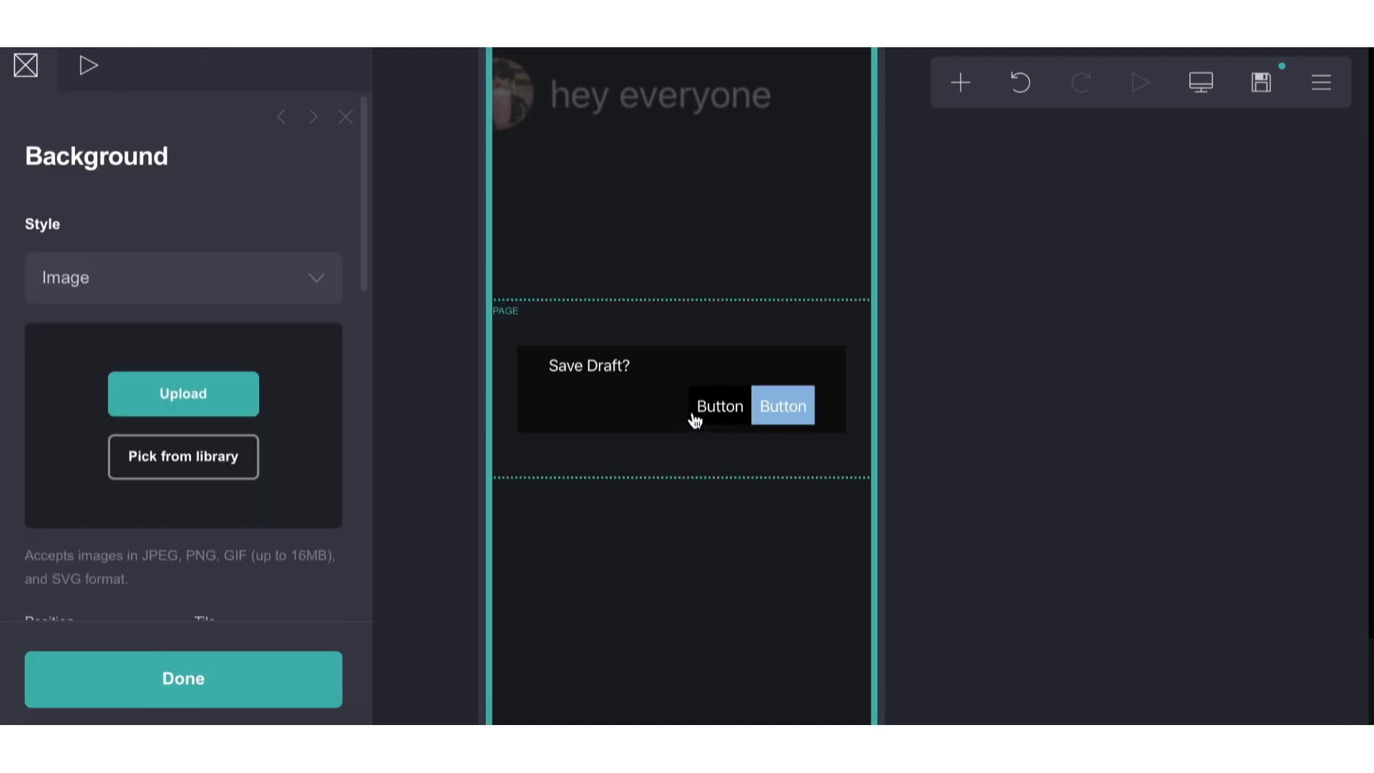
- Give the first button its own fully transparent background color
left_click(703, 410)
left_click(55, 140)
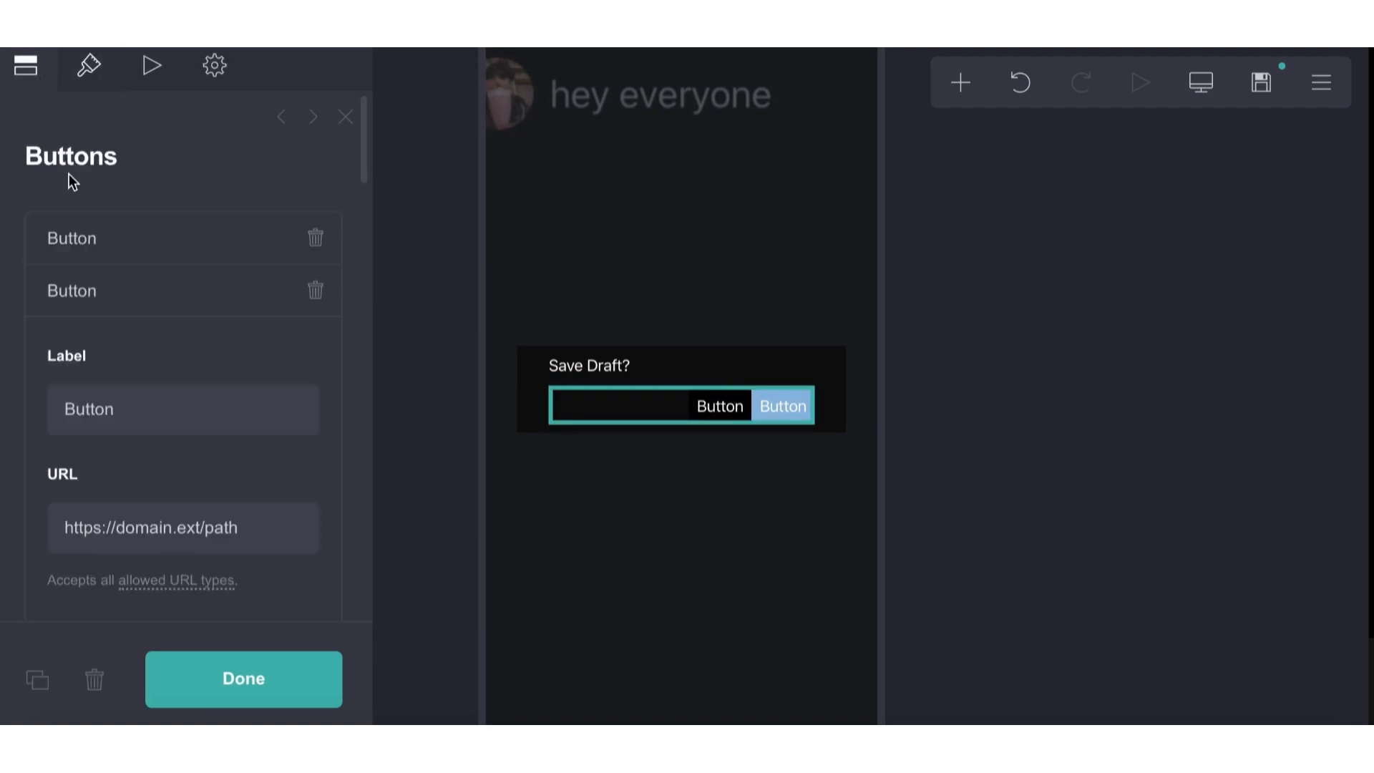
left_click(101, 243)
scroll(131, 287, "down", 5)
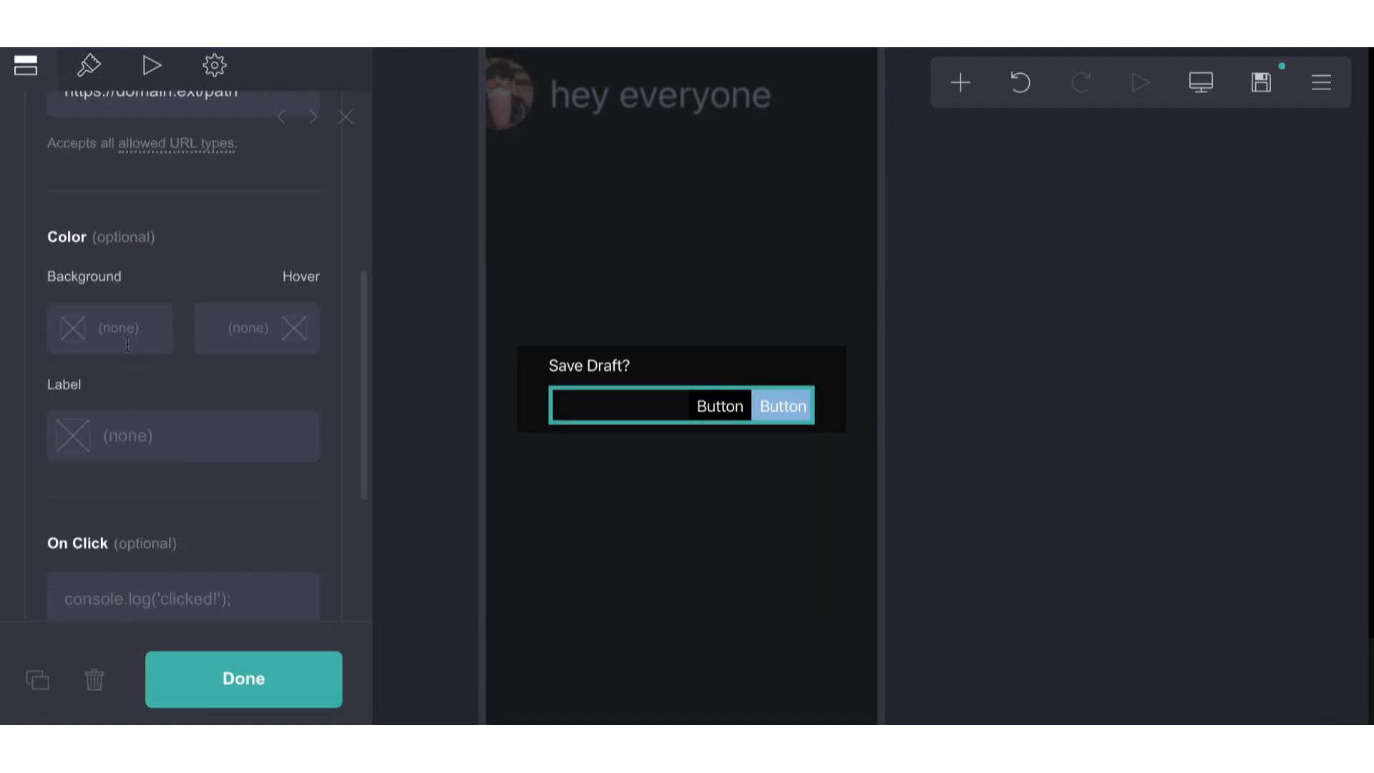
left_click(93, 328)
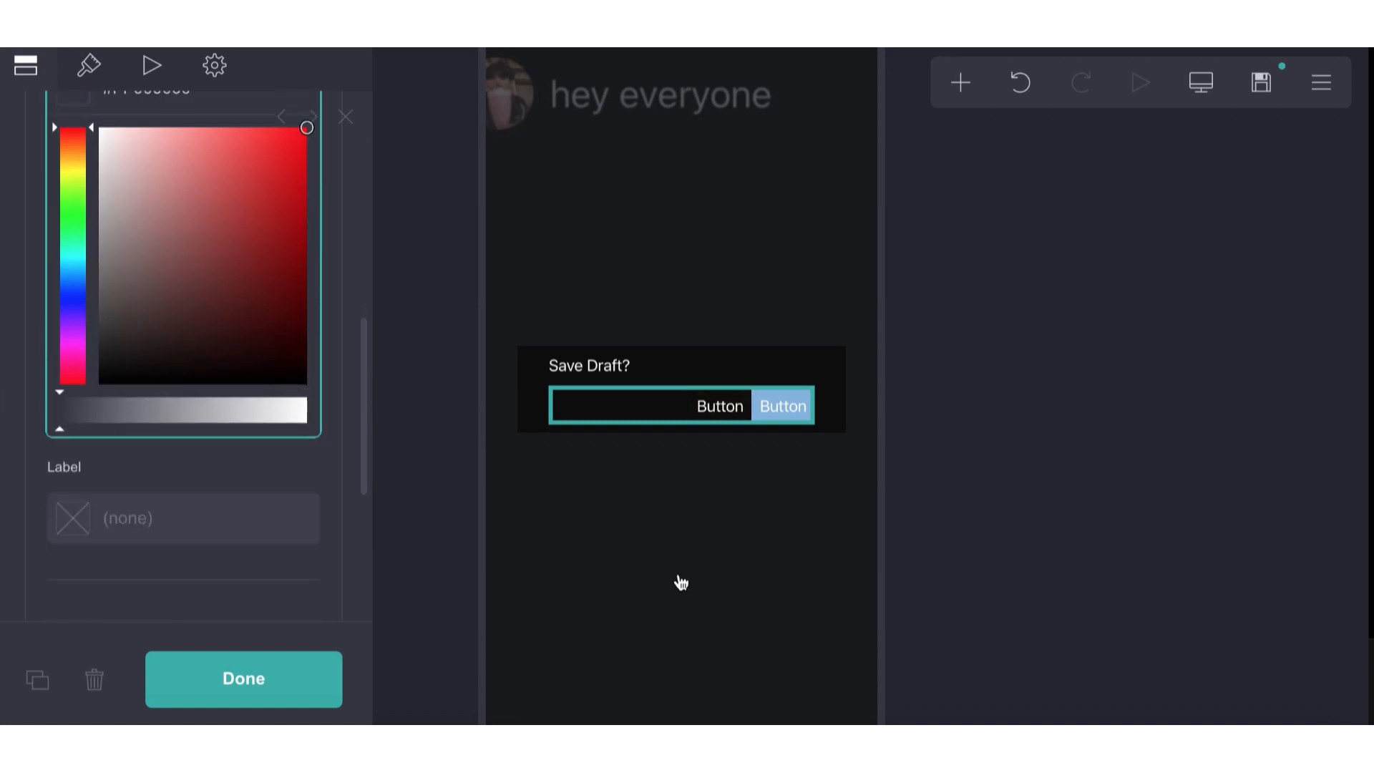
left_click(678, 579)
left_click(730, 422)
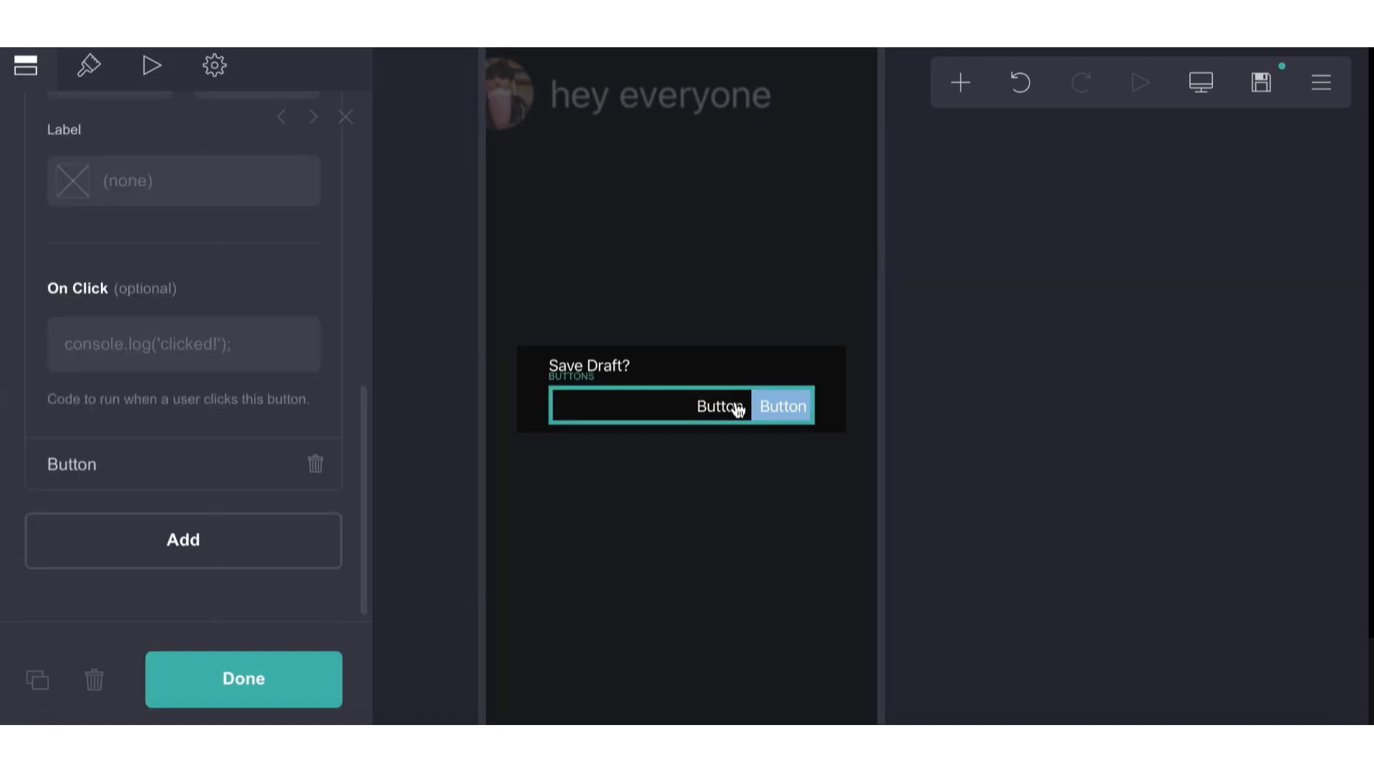
- Reduce the height of the buttons to 2.25 in the element's appearance settings
left_click(91, 67)
scroll(195, 276, "up", 5)
scroll(236, 372, "down", 5)
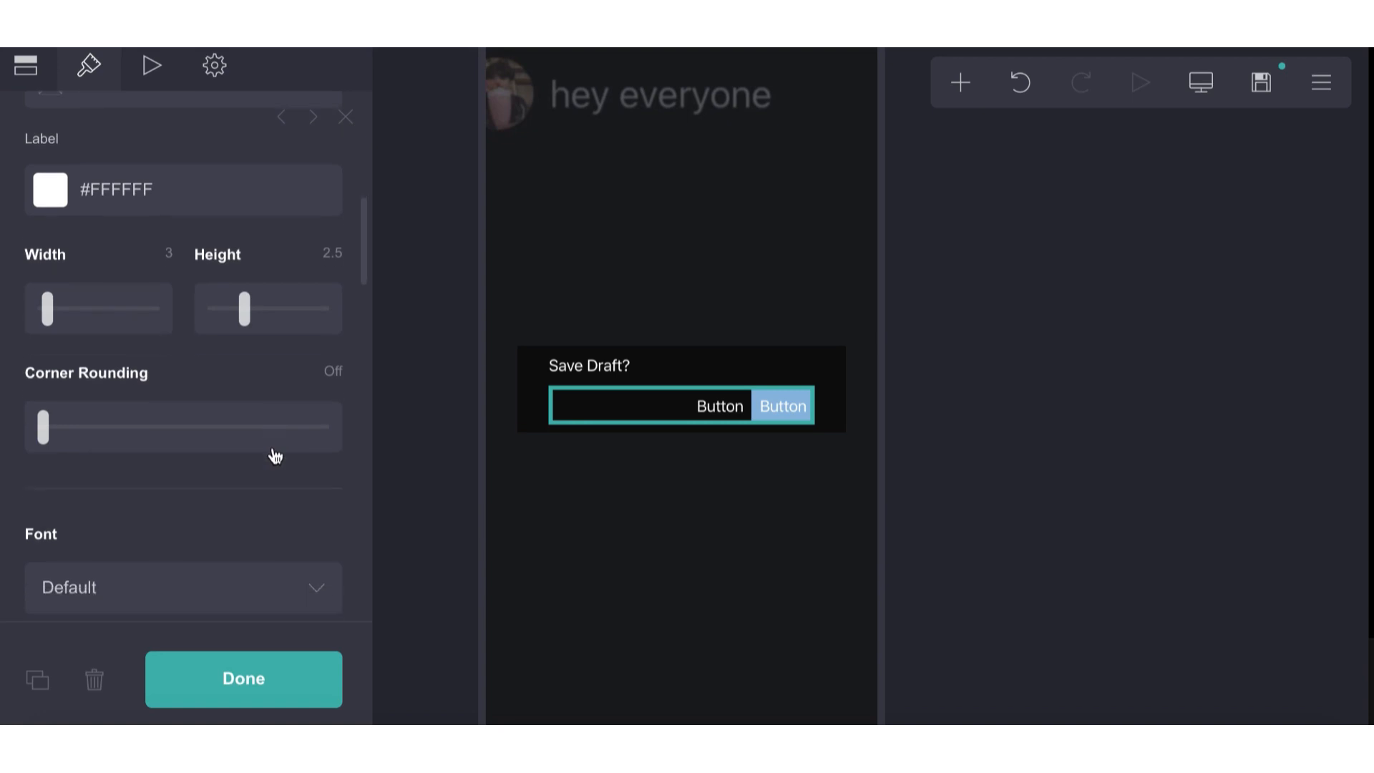
left_click_drag(242, 319, 237, 317)
scroll(237, 317, "up", 2)
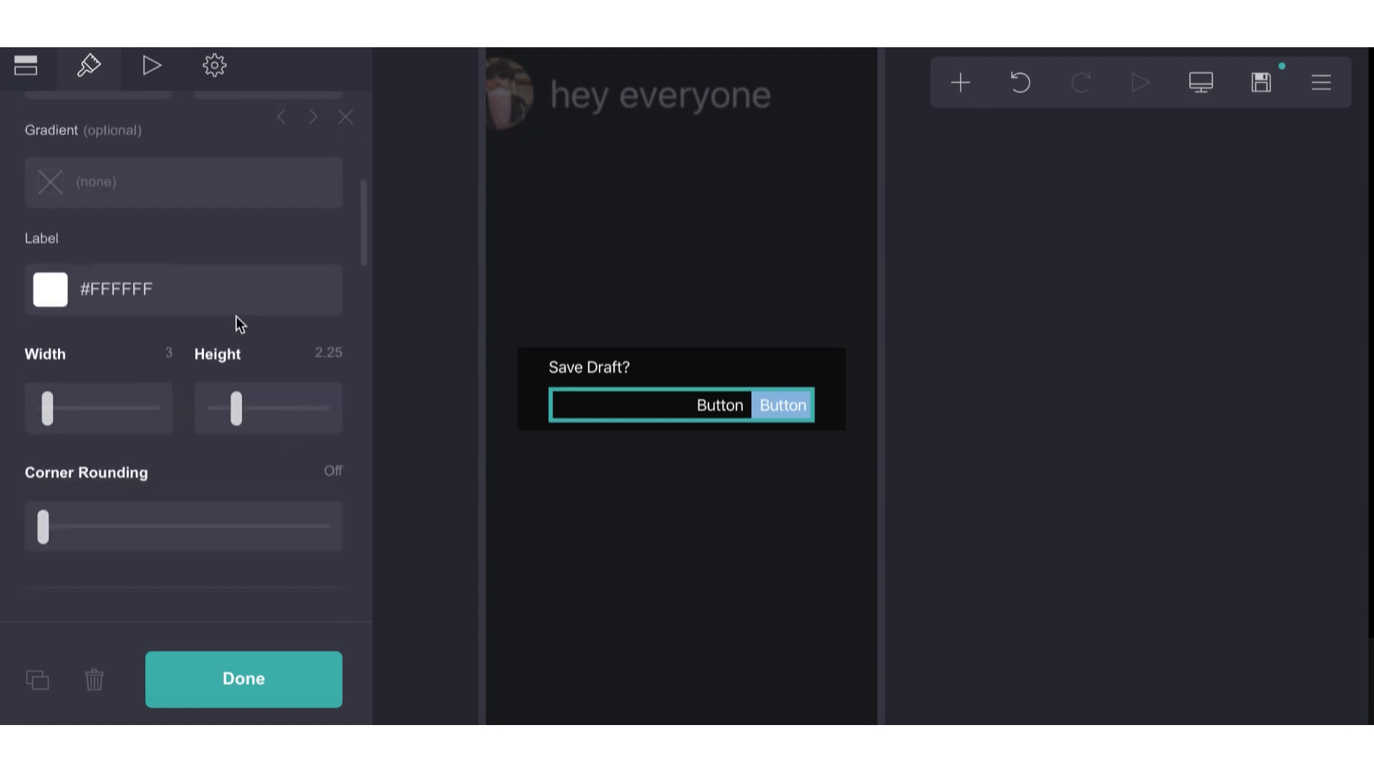
scroll(236, 316, "down", 4)
scroll(236, 316, "up", 5)
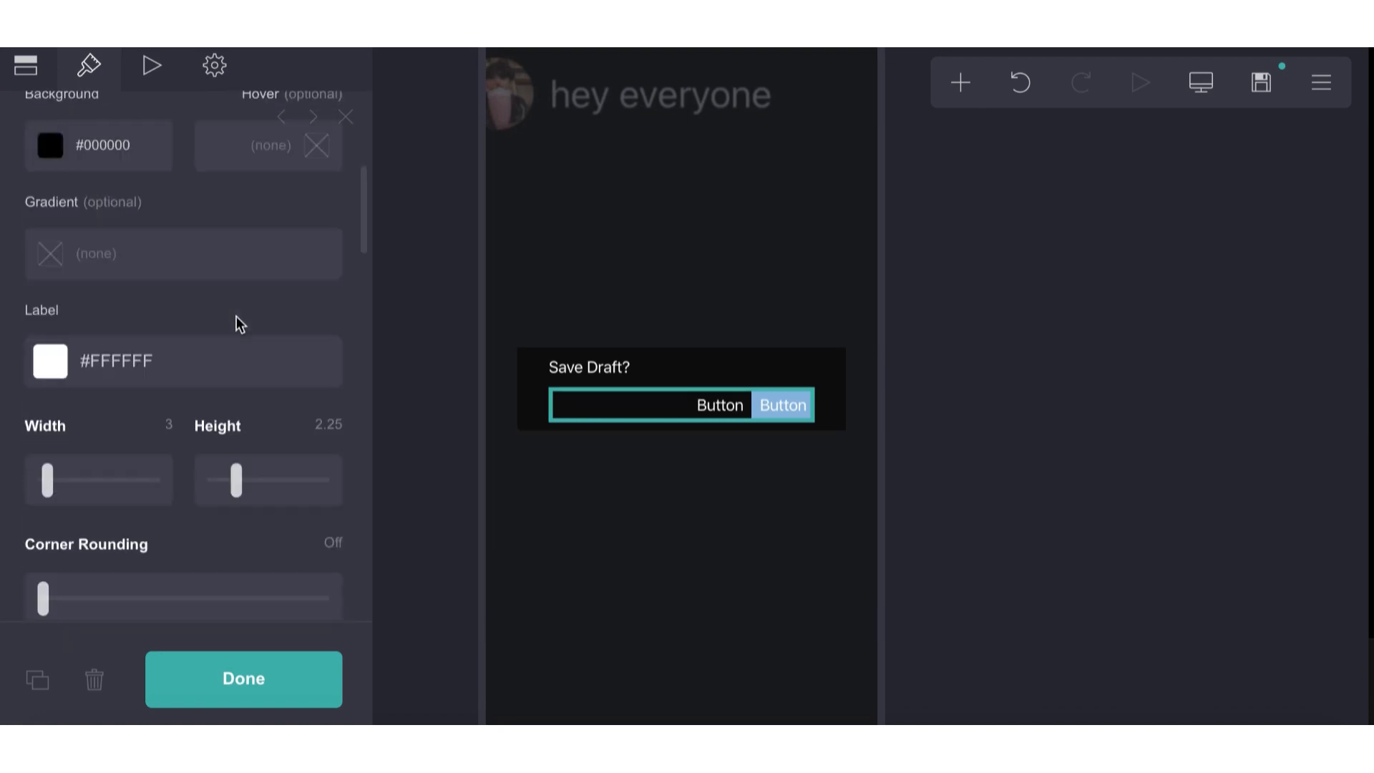
left_click(146, 367)
left_click_drag(85, 449, 7, 141)
left_click(143, 232)
- Set the buttons' font size to 0.875 and fine-tune their letter spacing
scroll(101, 359, "down", 6)
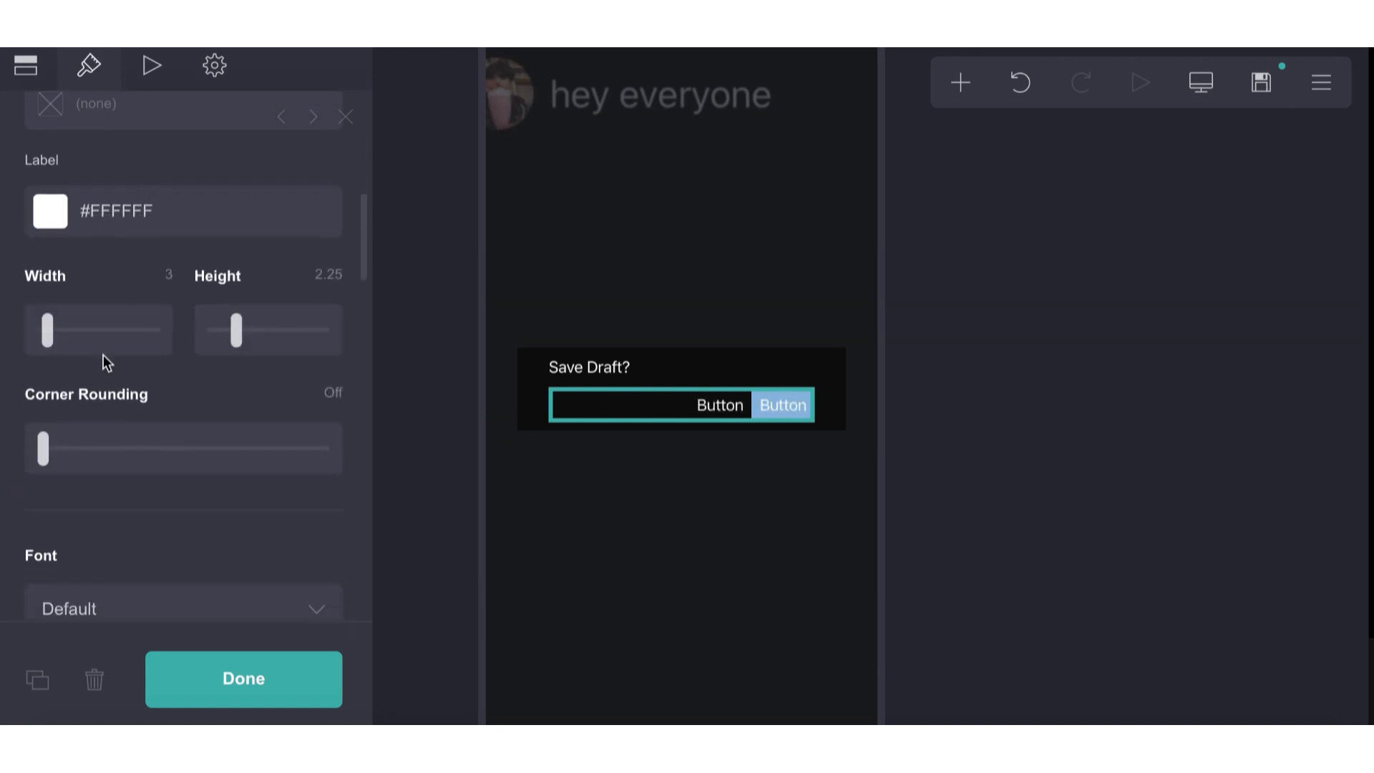
mouse_move(82, 377)
left_mouse_down()
mouse_move(62, 379)
mouse_move(74, 383)
left_mouse_up()
key("ctrl+Up")
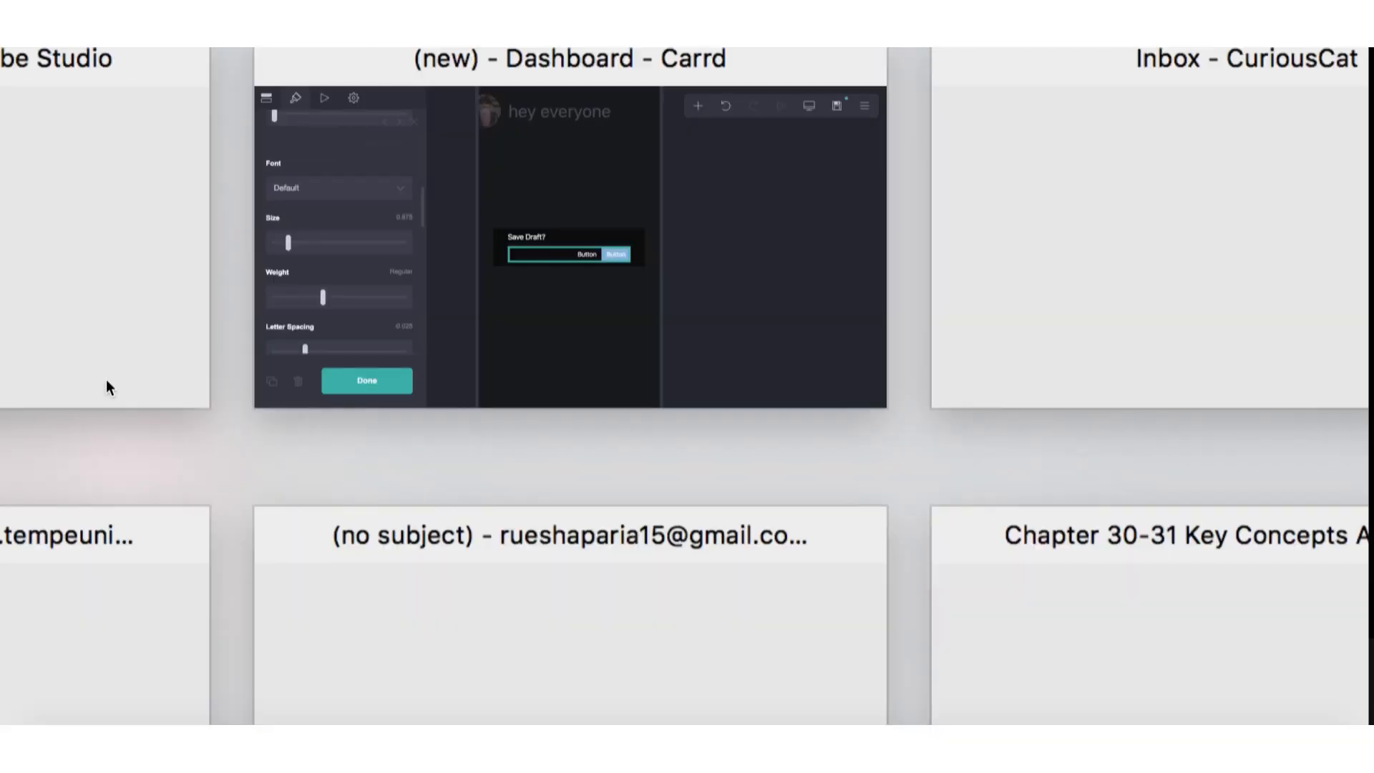
left_click(483, 200)
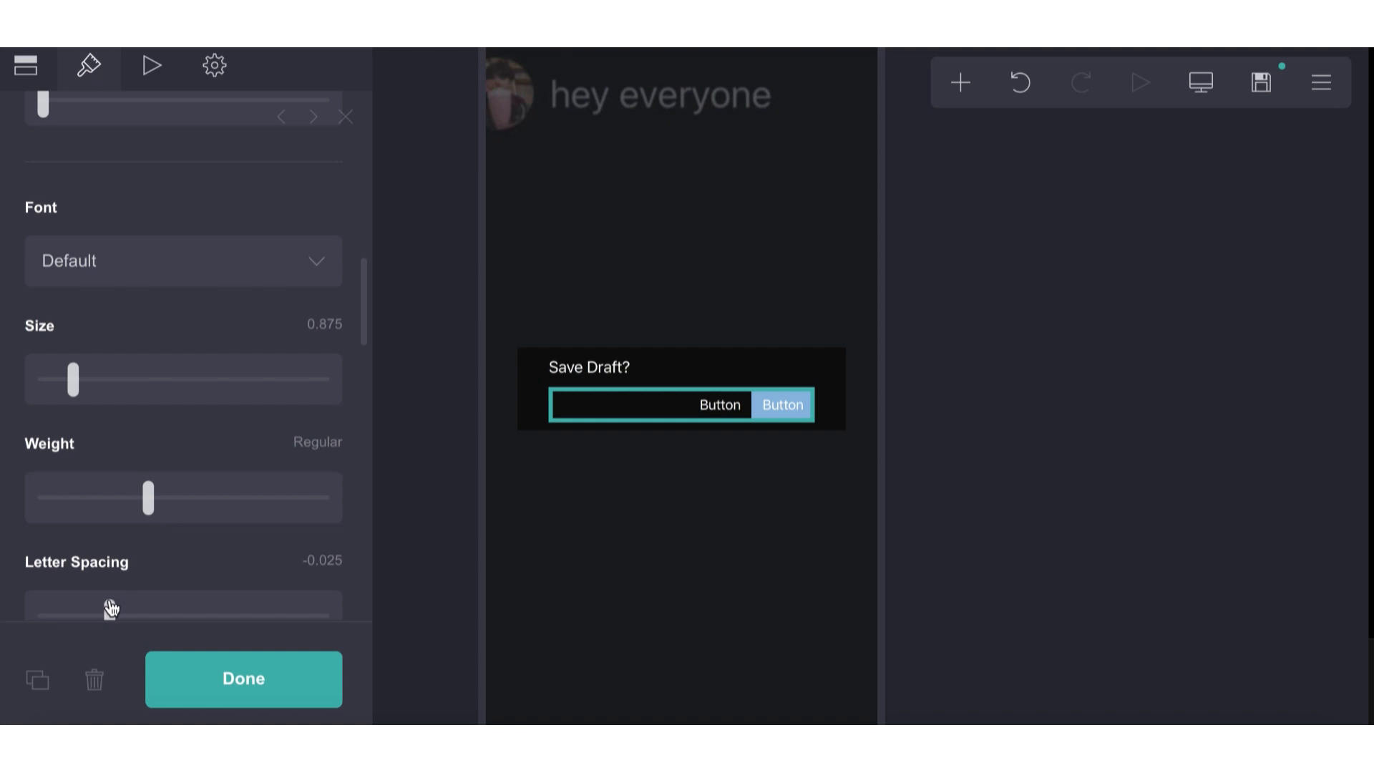
left_click_drag(113, 608, 115, 608)
- Label the first button "BACK" and link it to #home
left_click(25, 65)
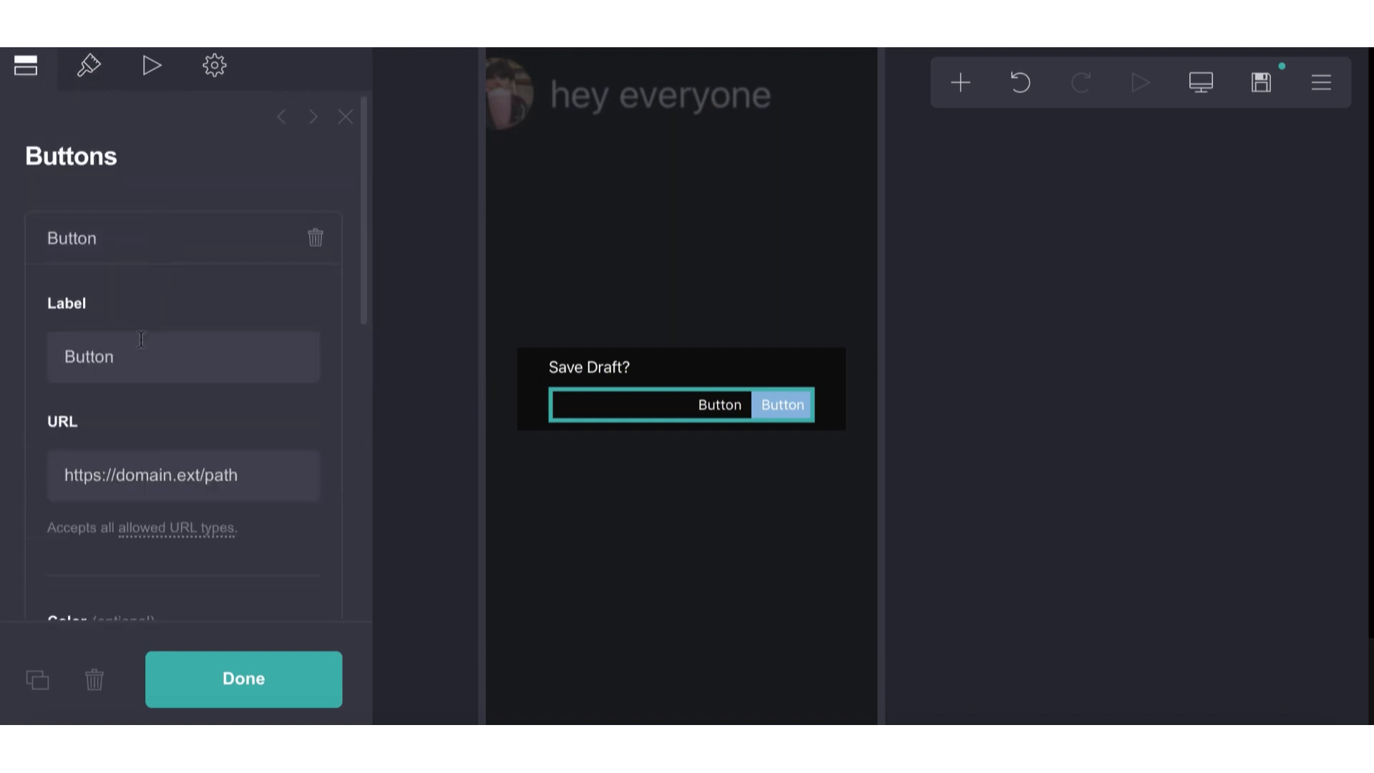
left_click_drag(140, 356, 0, 268)
type("BACK")
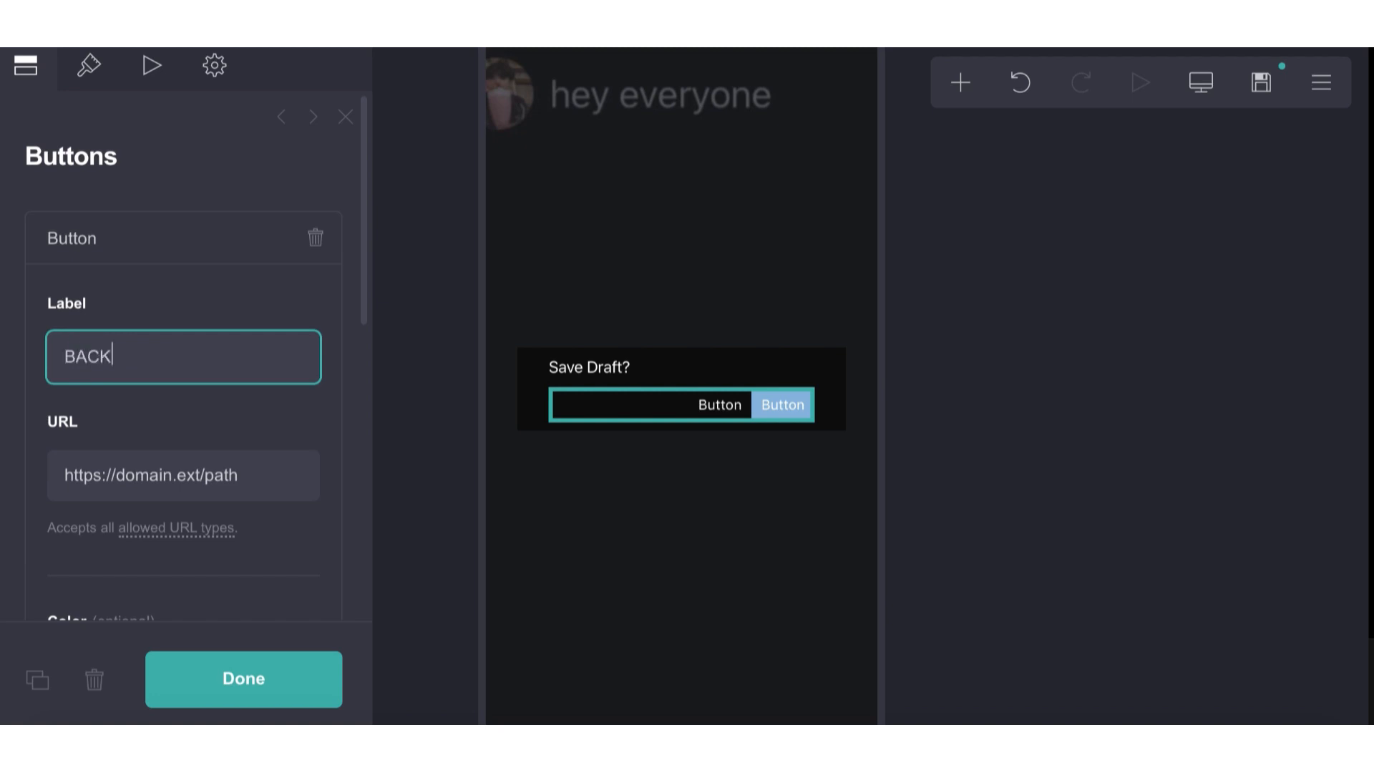
left_click(12, 273)
left_click_drag(284, 462, 35, 462)
type("#home")
key("Return")
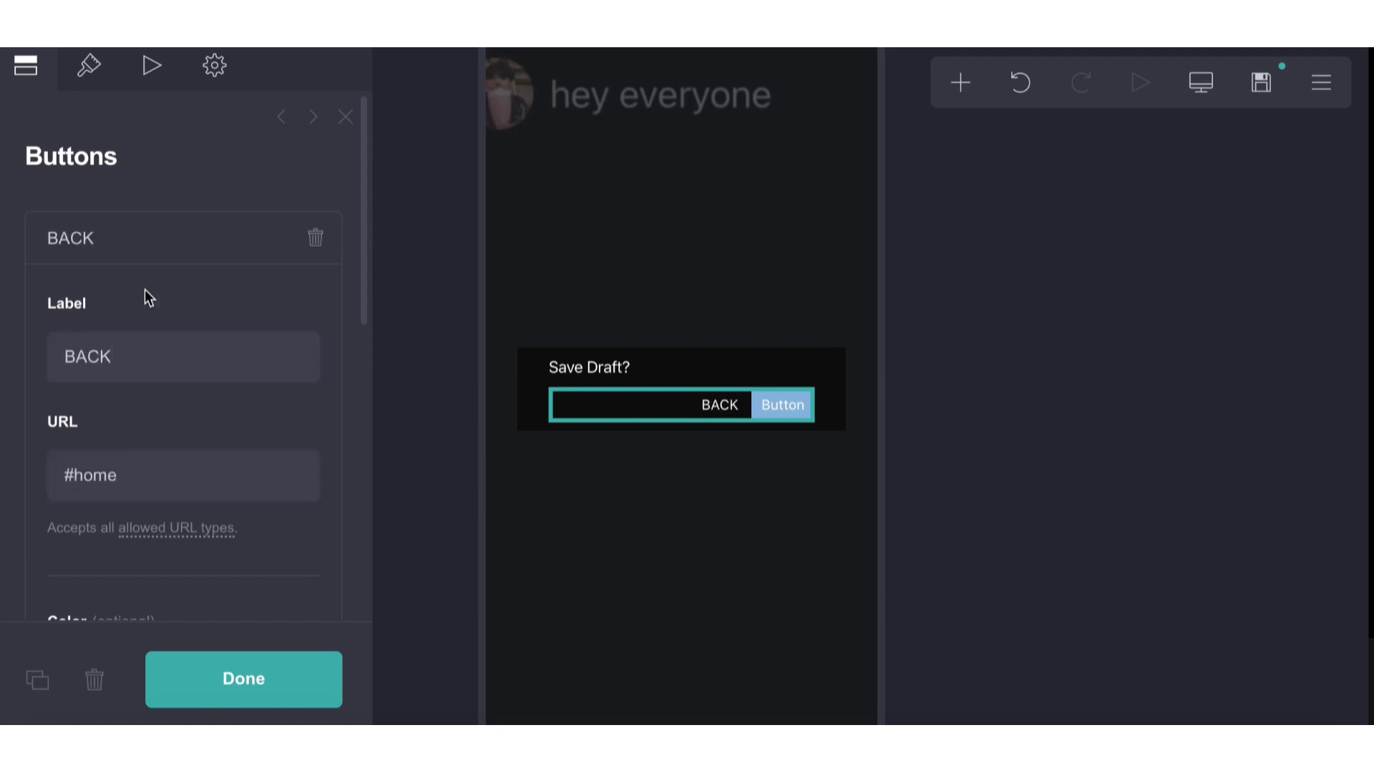
- Label the second button "NEXT" and link it to #next
left_click(133, 238)
left_click(135, 290)
left_click_drag(151, 415, 31, 395)
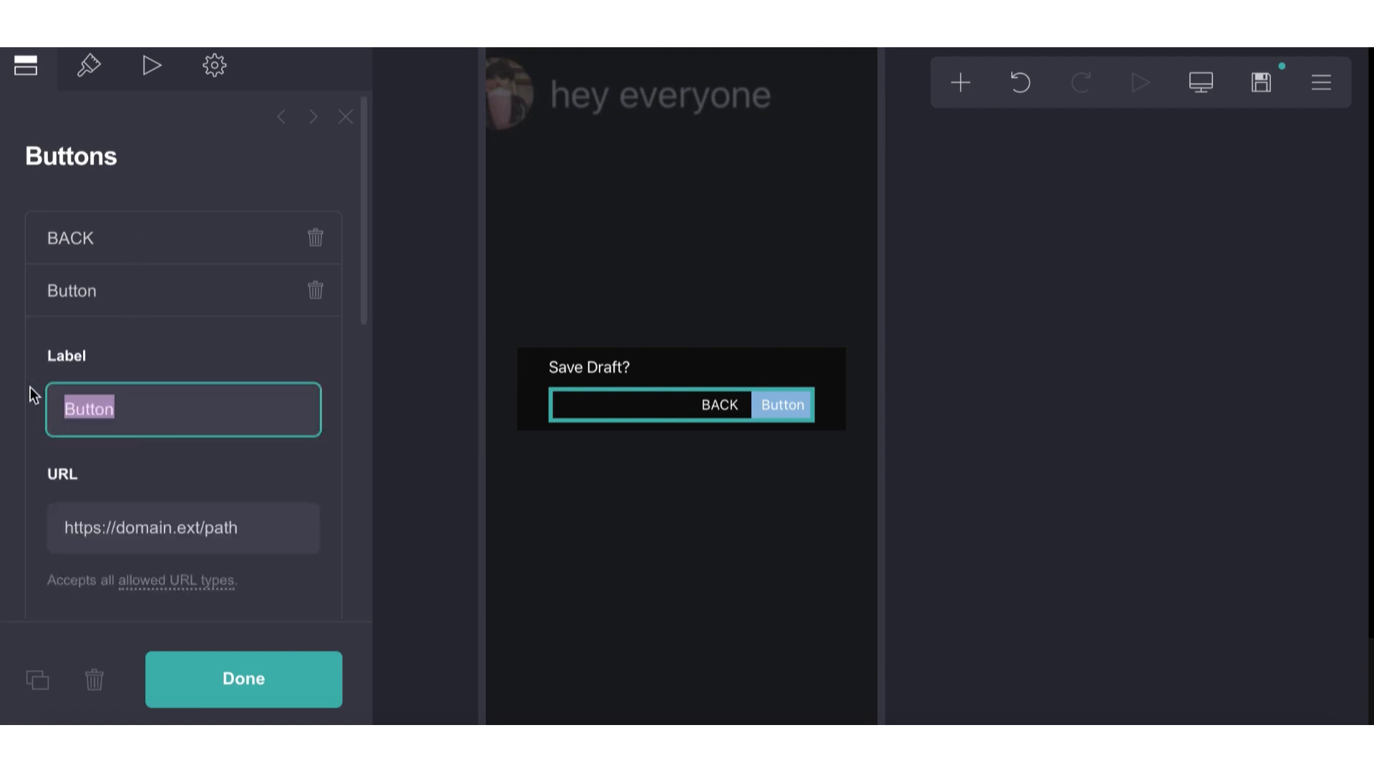
type("#NE")
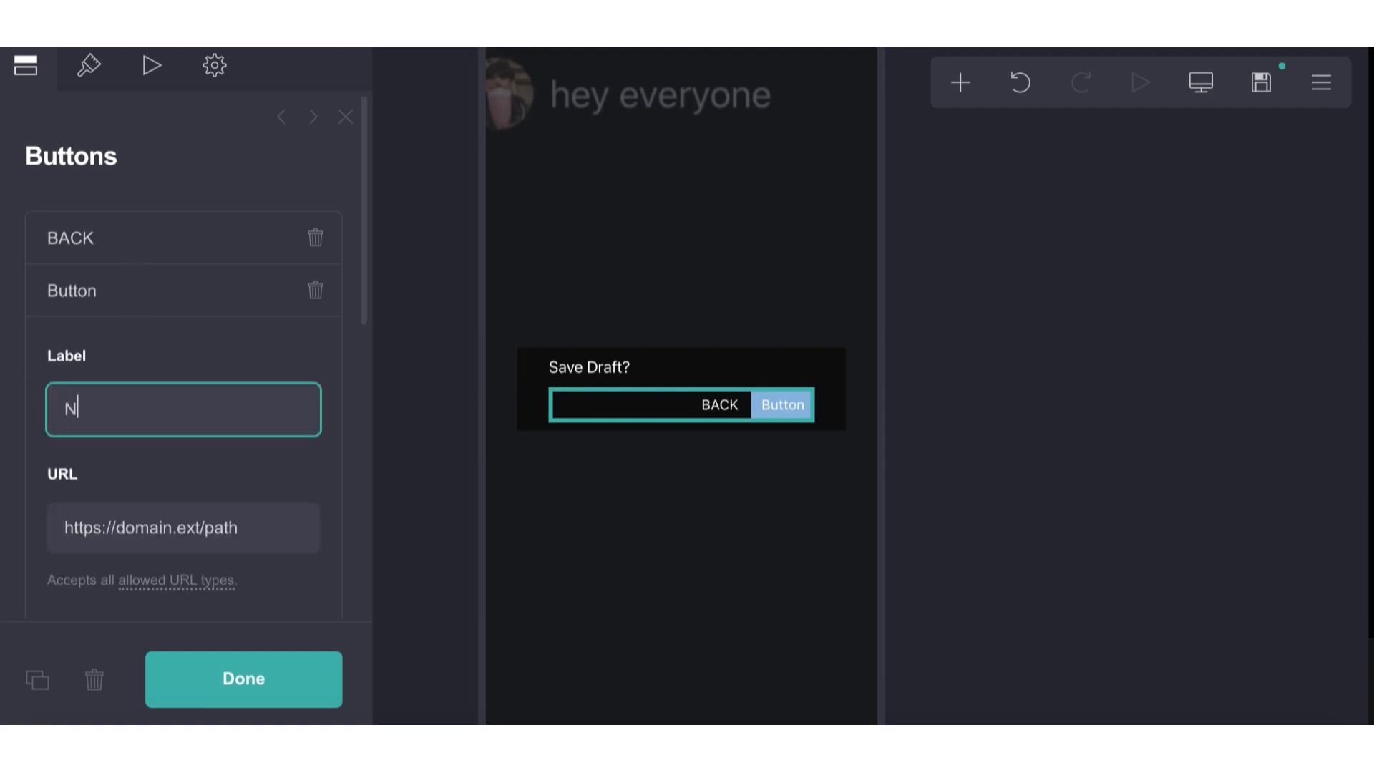
type("XT")
key("Return")
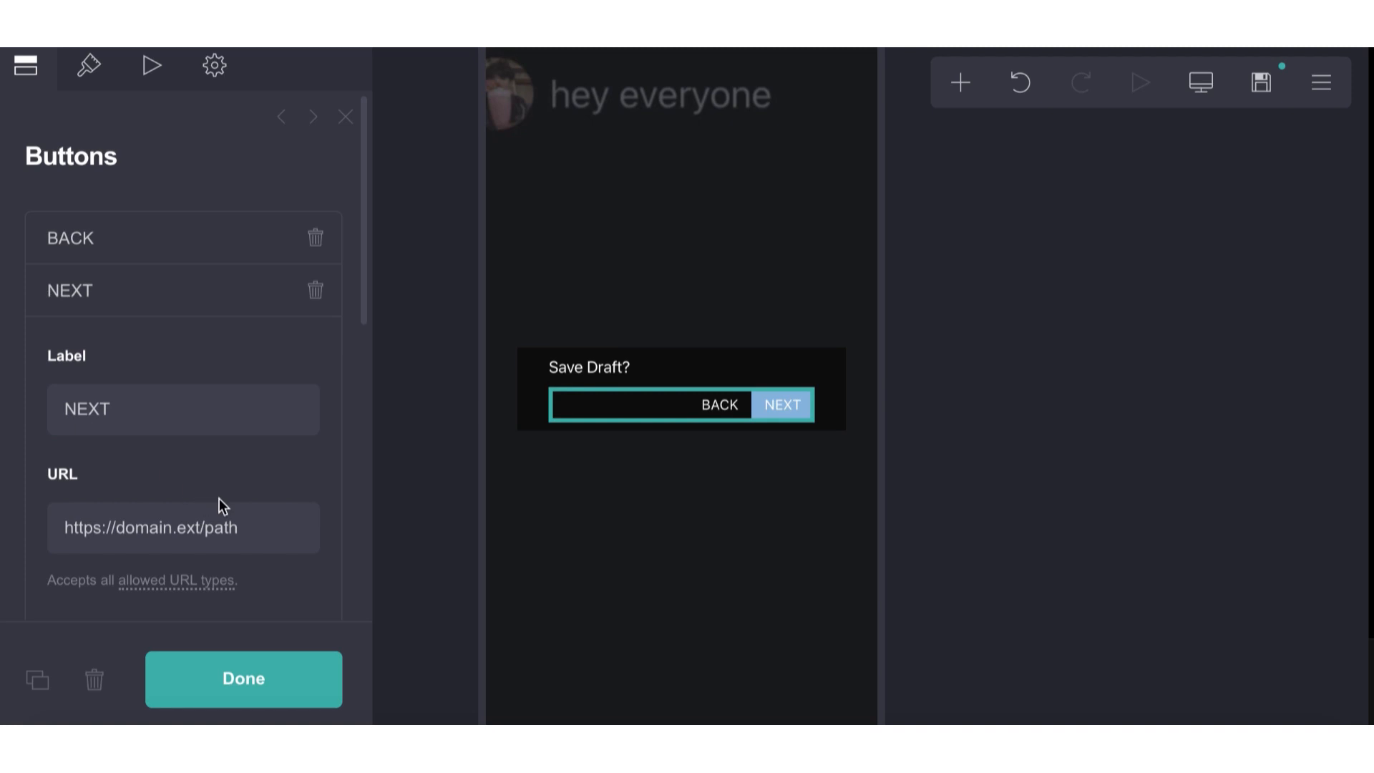
left_click(243, 527)
left_click_drag(243, 528, 3, 465)
type("#n")
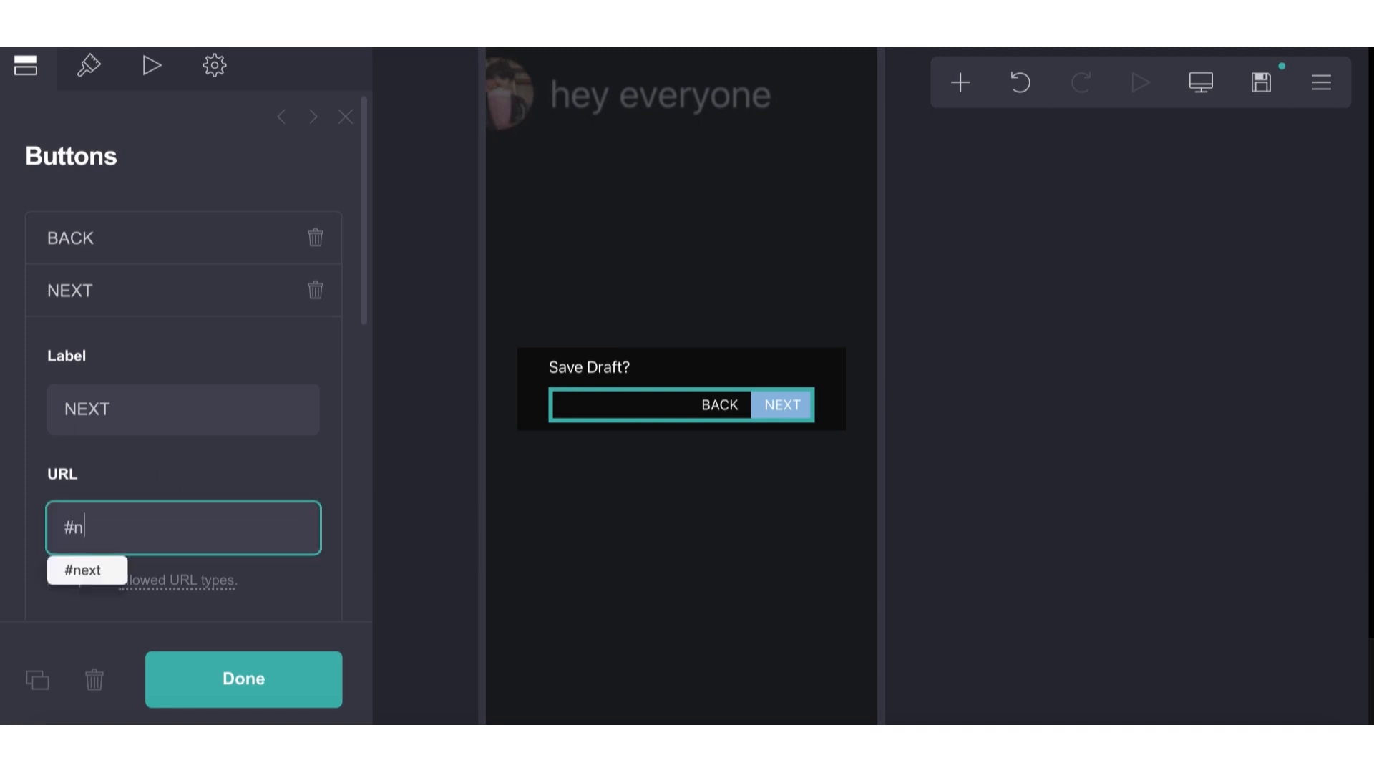
type("ext")
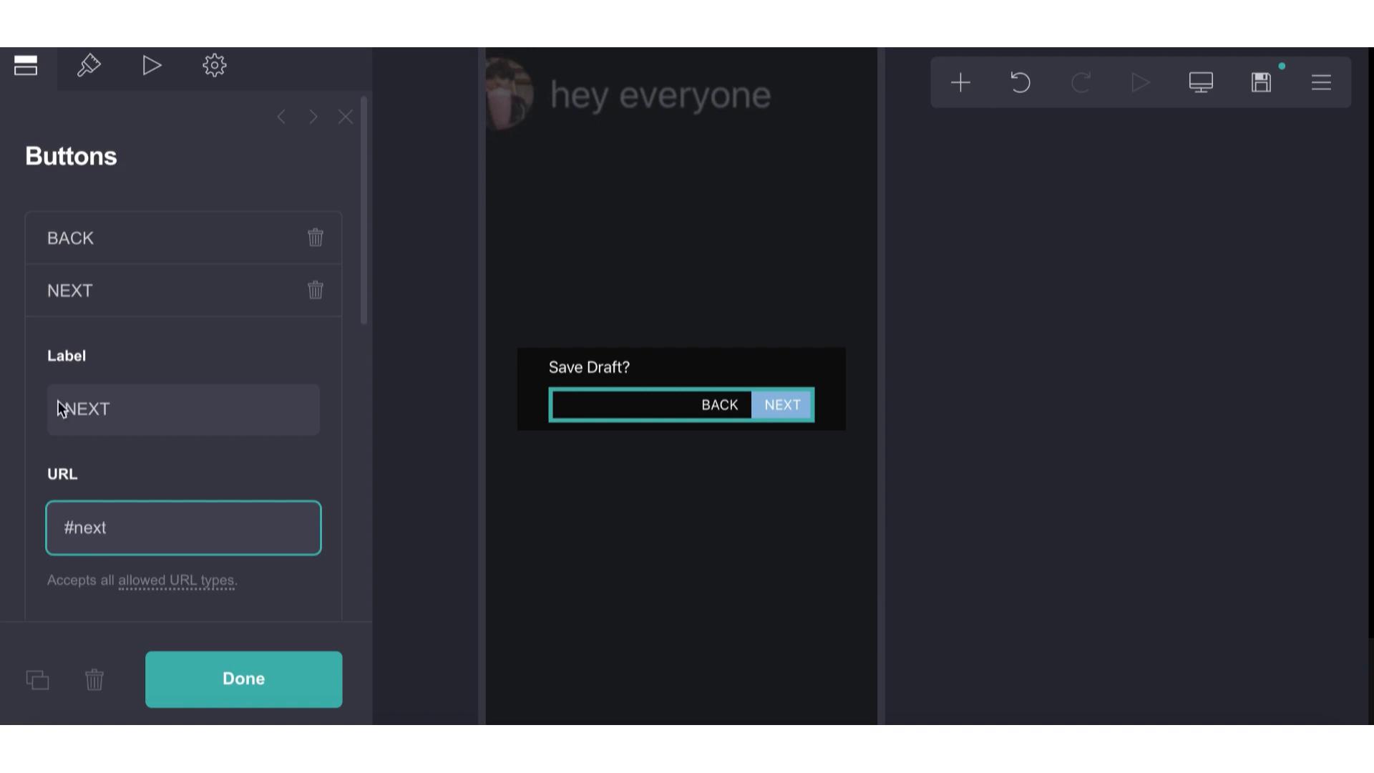
left_click(106, 306)
left_click(111, 304)
- Make the NEXT button's own background color fully transparent
scroll(147, 395, "down", 5)
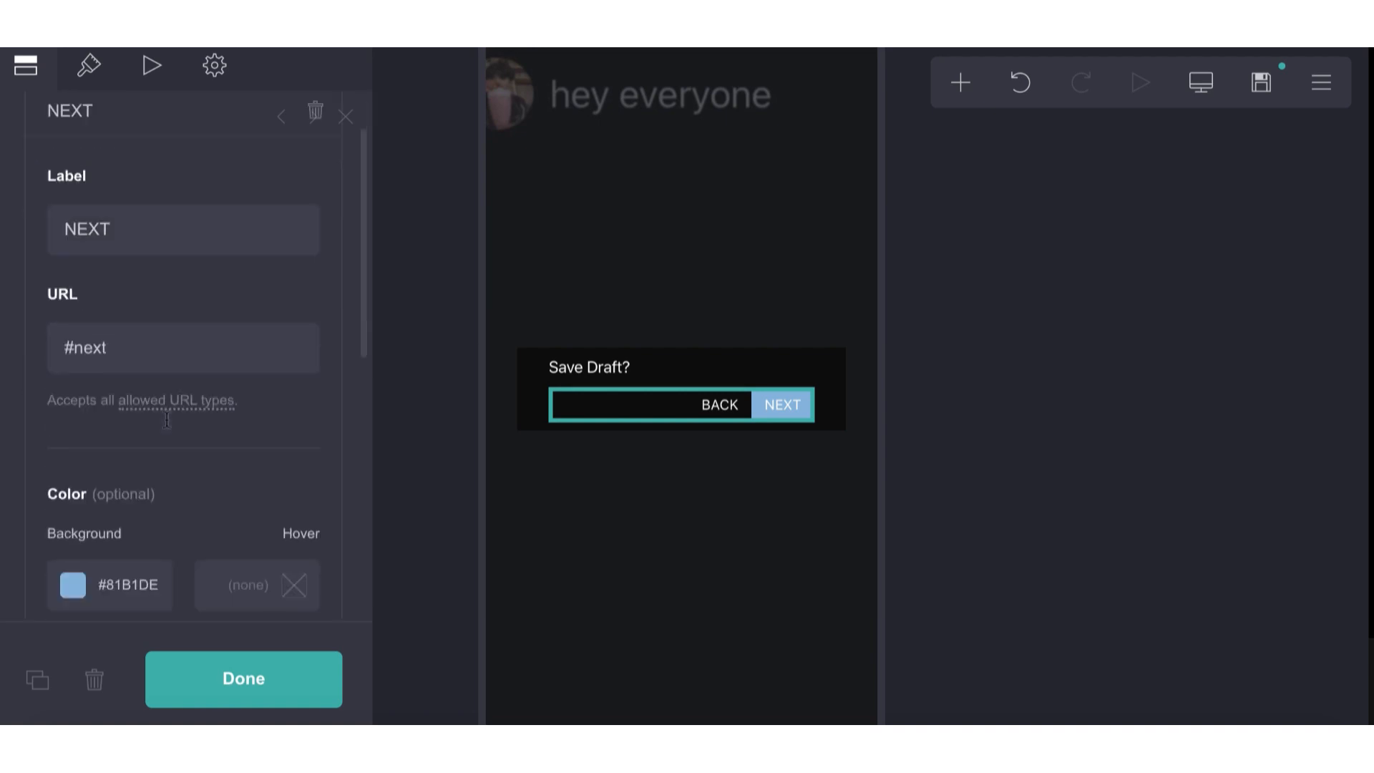
left_click(151, 365)
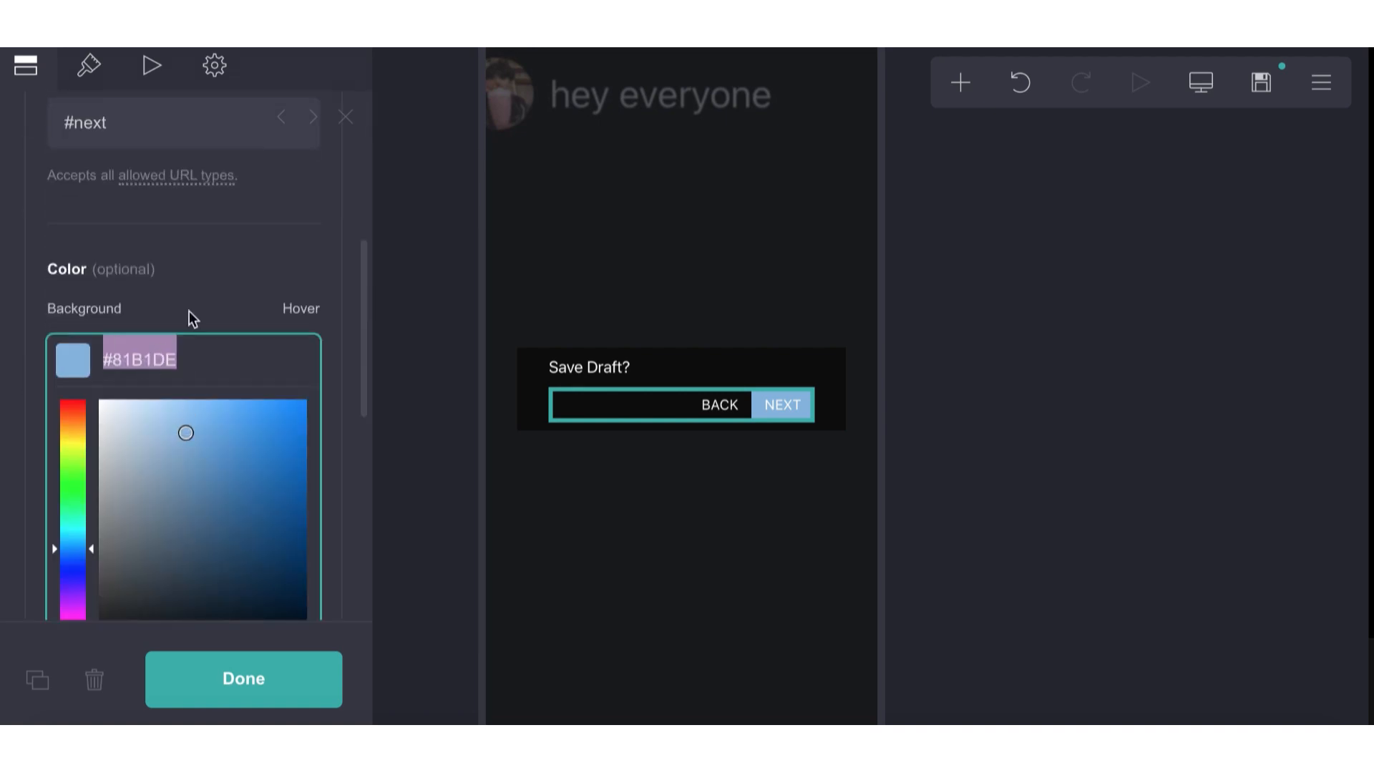
left_click(189, 293)
left_click(144, 373)
scroll(144, 373, "down", 3)
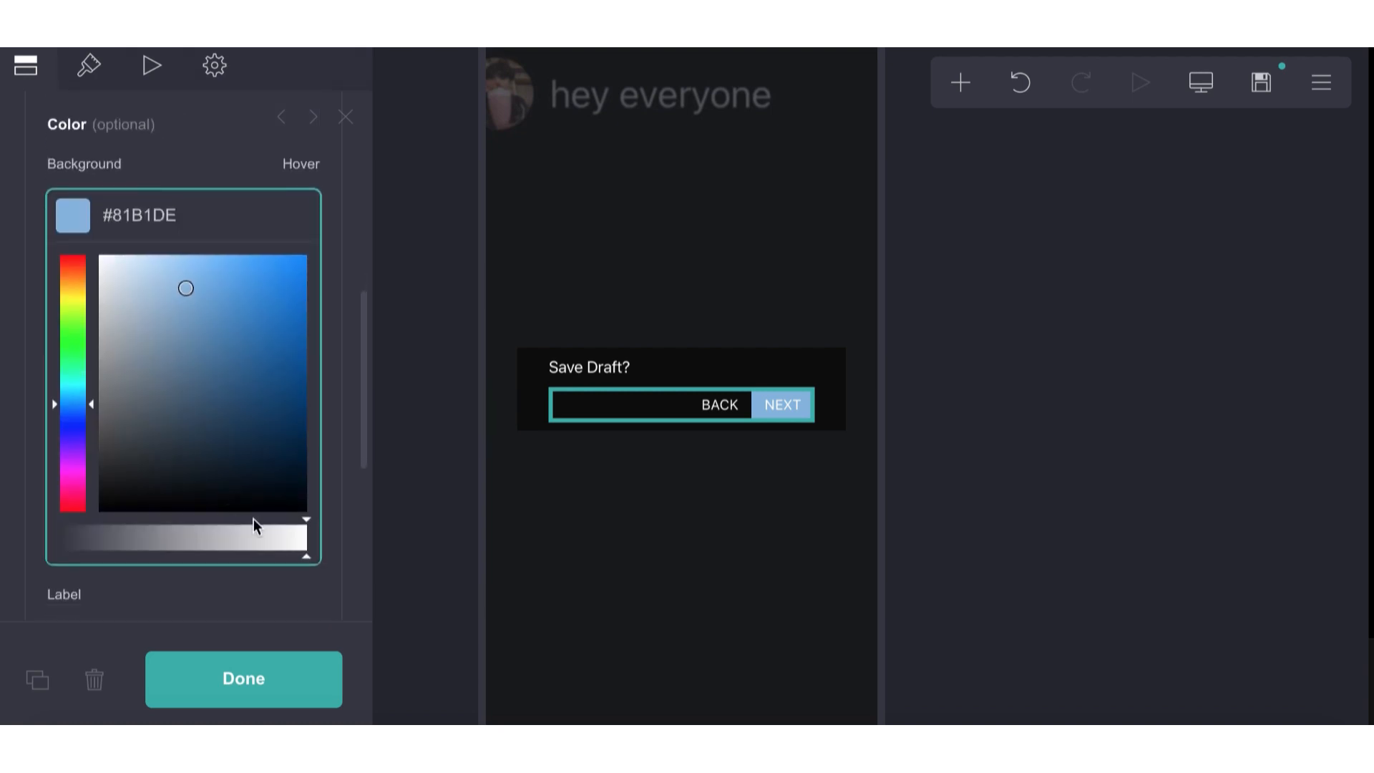
type("D1")
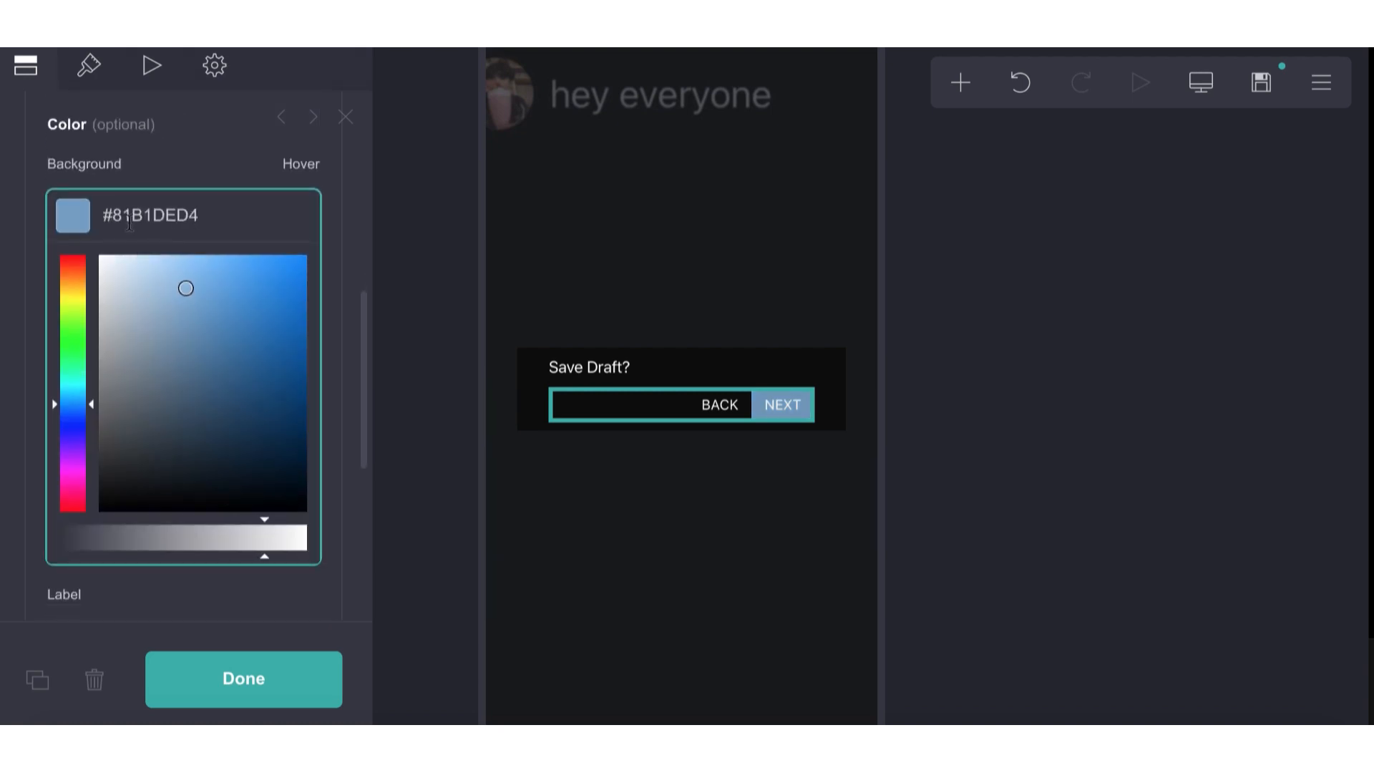
double_click(129, 219)
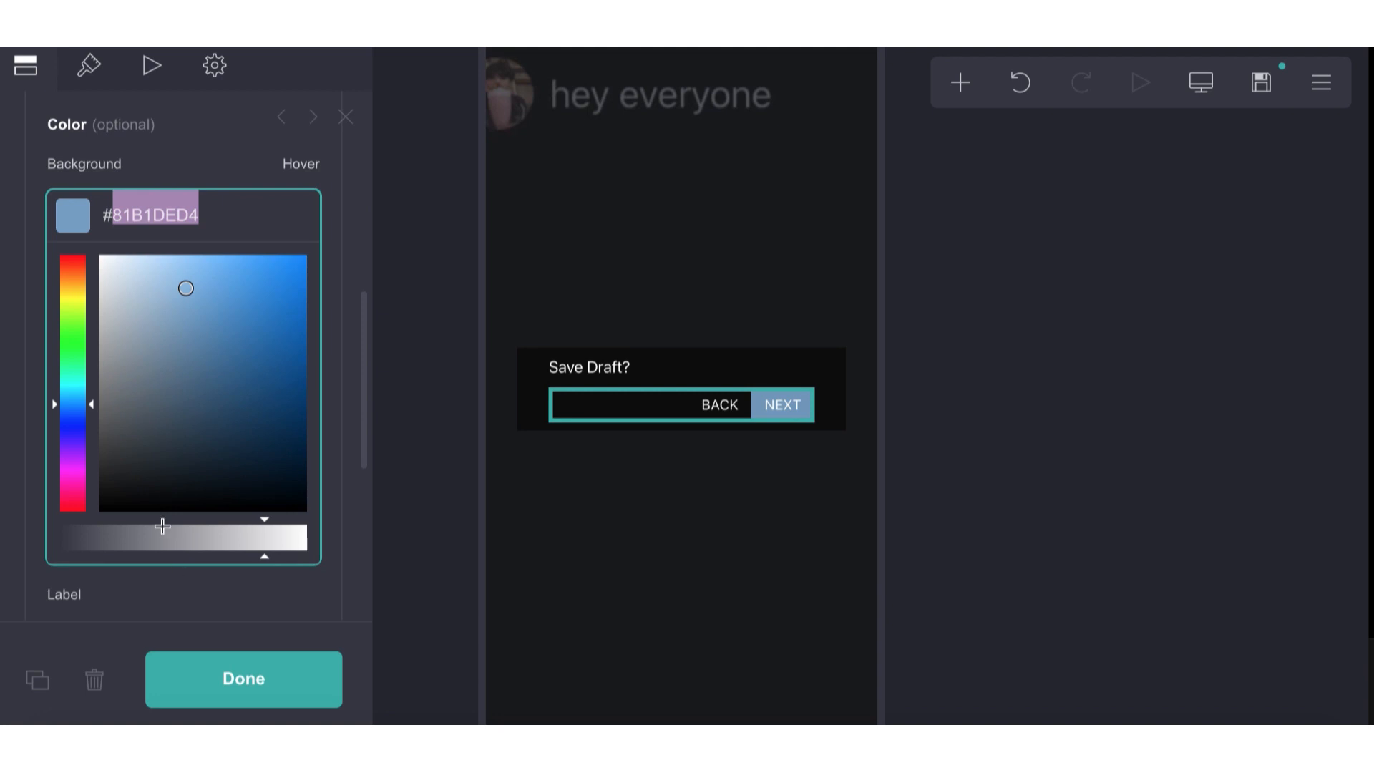
left_click_drag(162, 526, 3, 459)
left_click(168, 160)
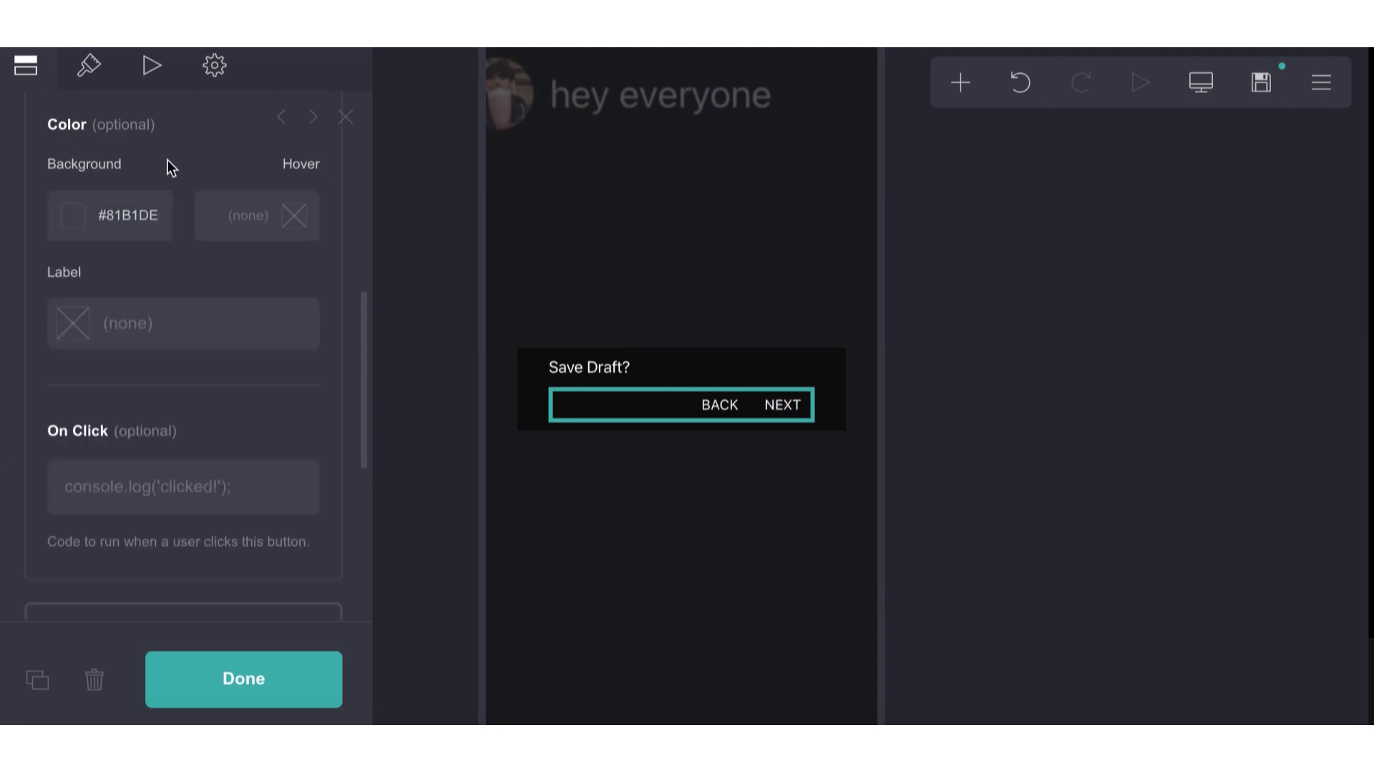
- Give the NEXT button the slightly transparent light blue hover color #89B6E0EB
left_click(225, 232)
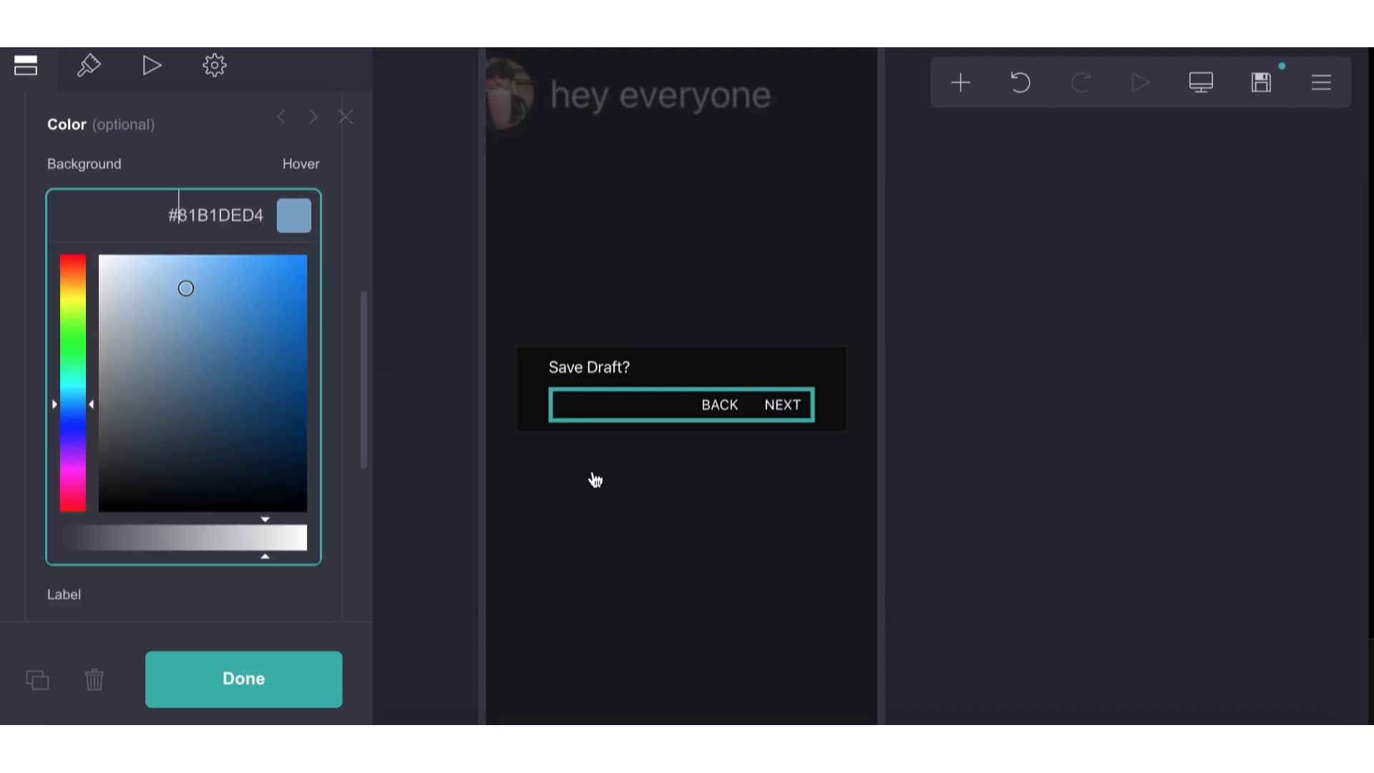
left_click(595, 478)
left_click(776, 411)
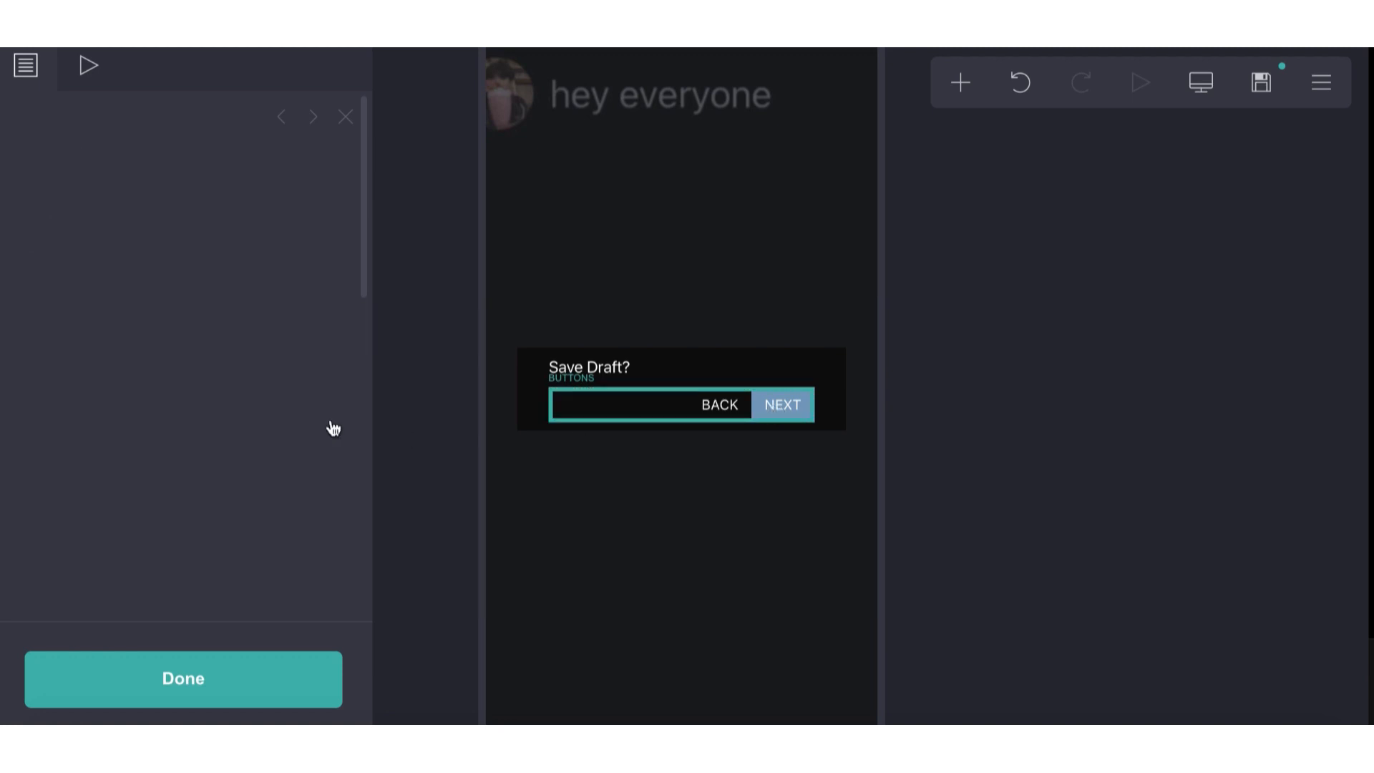
scroll(183, 286, "up", 1)
left_click(247, 185)
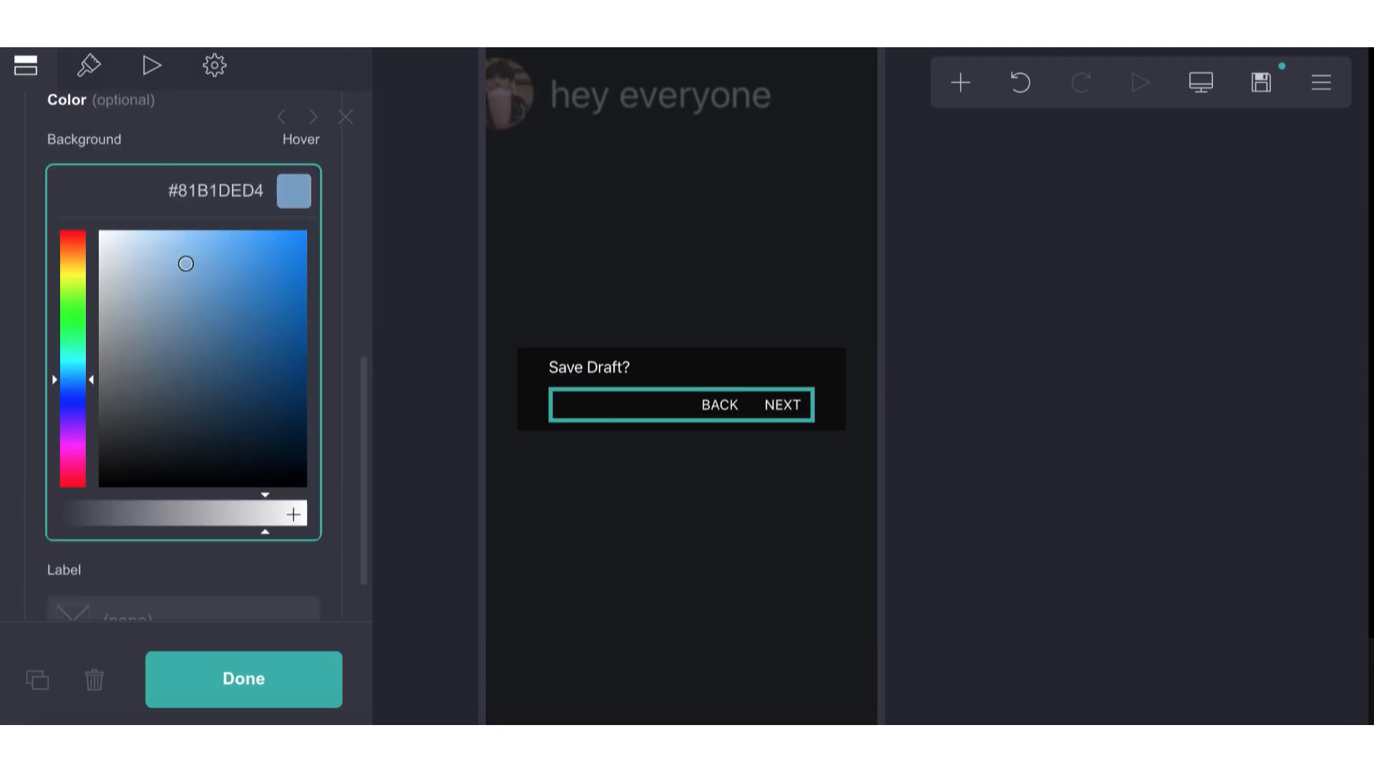
left_click_drag(282, 512, 287, 511)
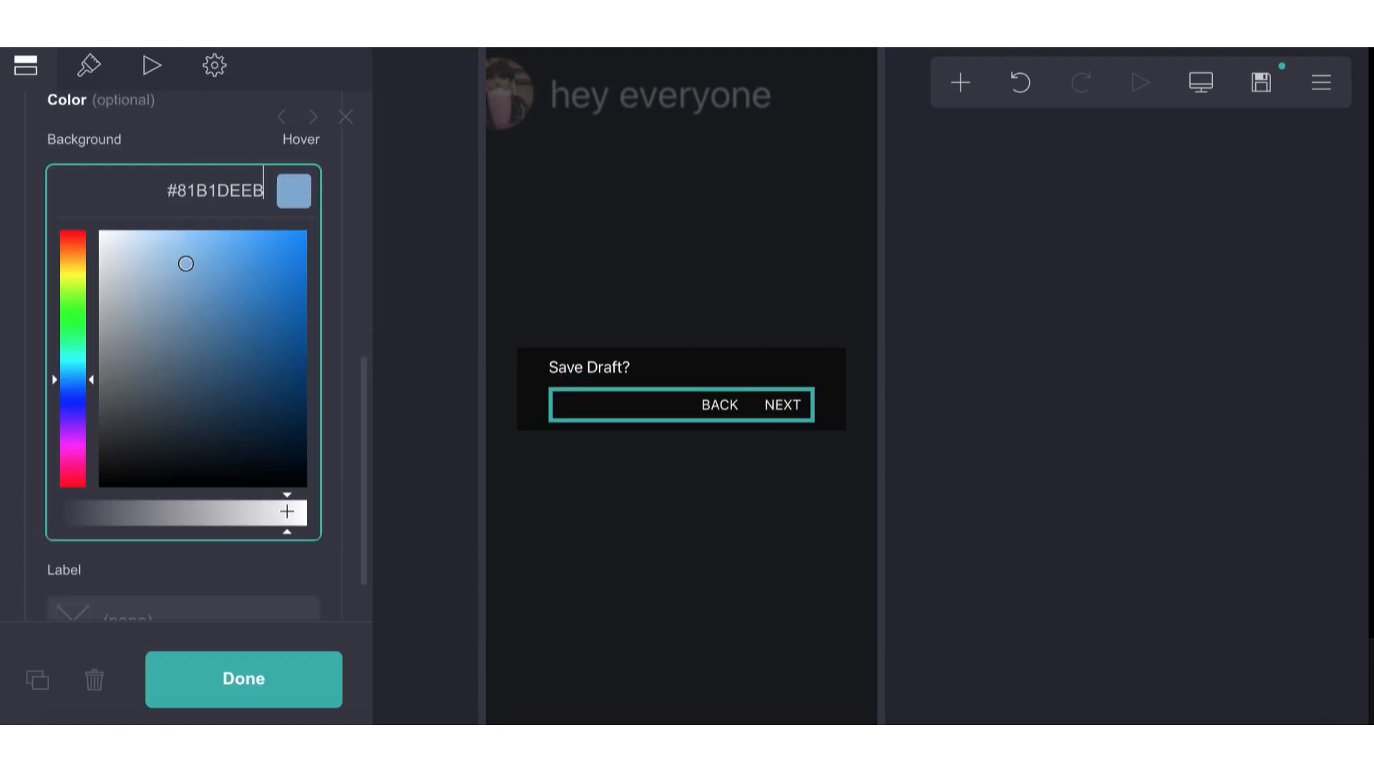
left_click(182, 262)
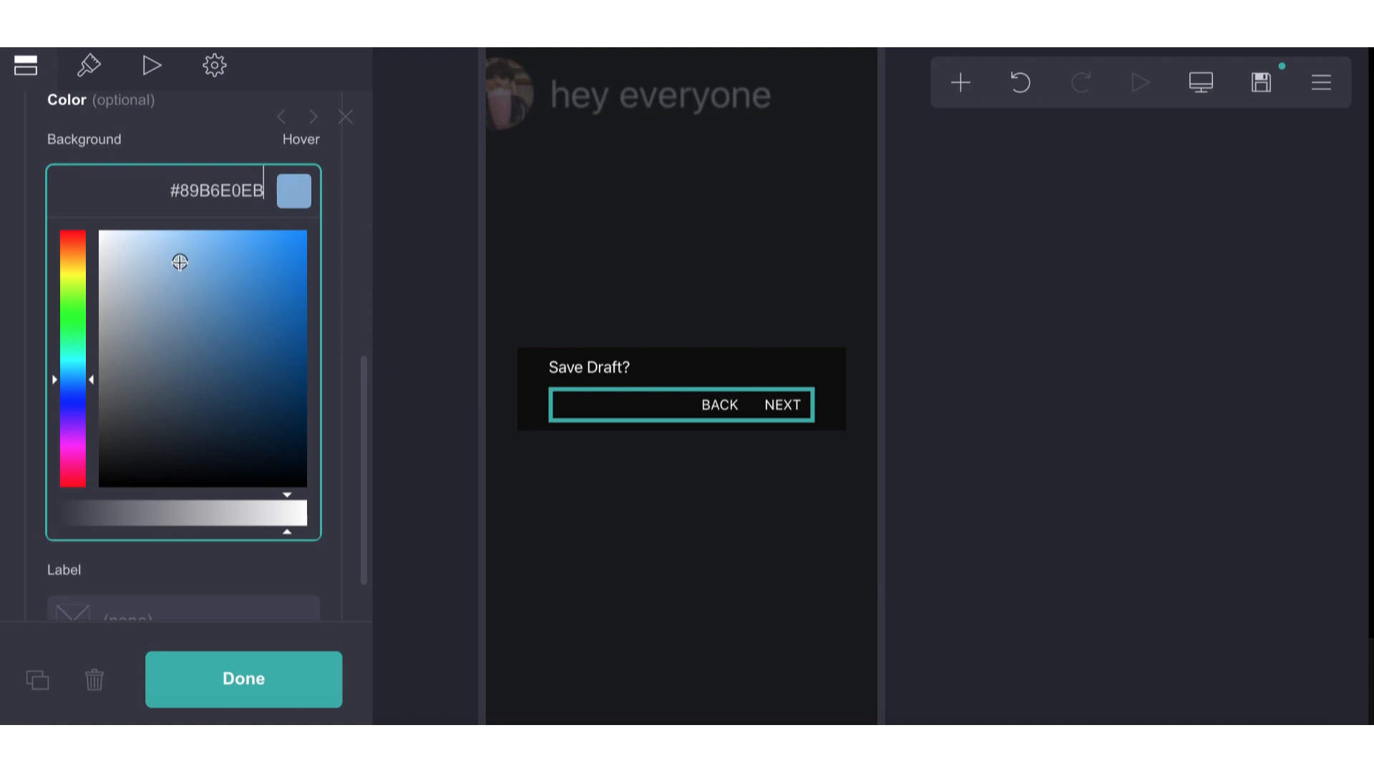
left_click(601, 559)
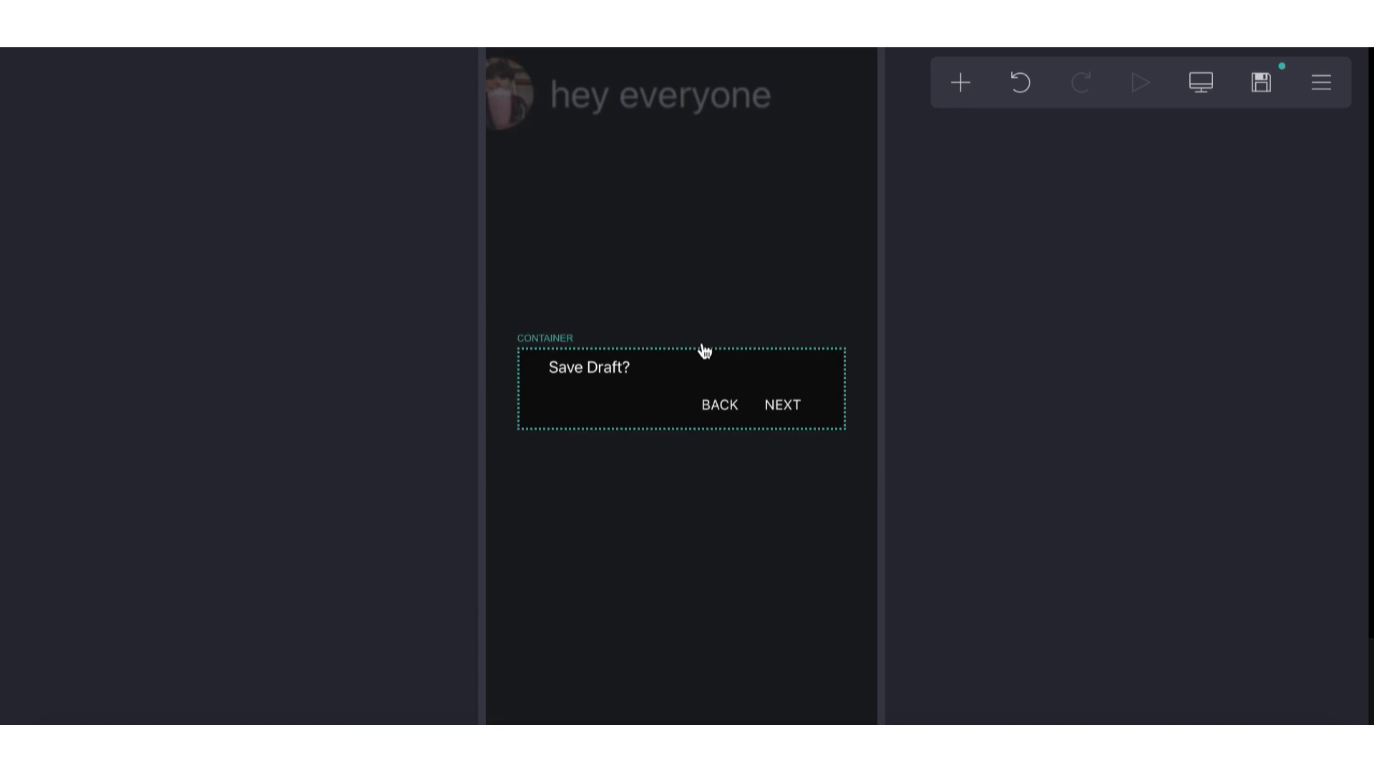
- Narrow the "Save Draft?" container to a width of 17 and set its vertical padding to 0.75
left_click(702, 349)
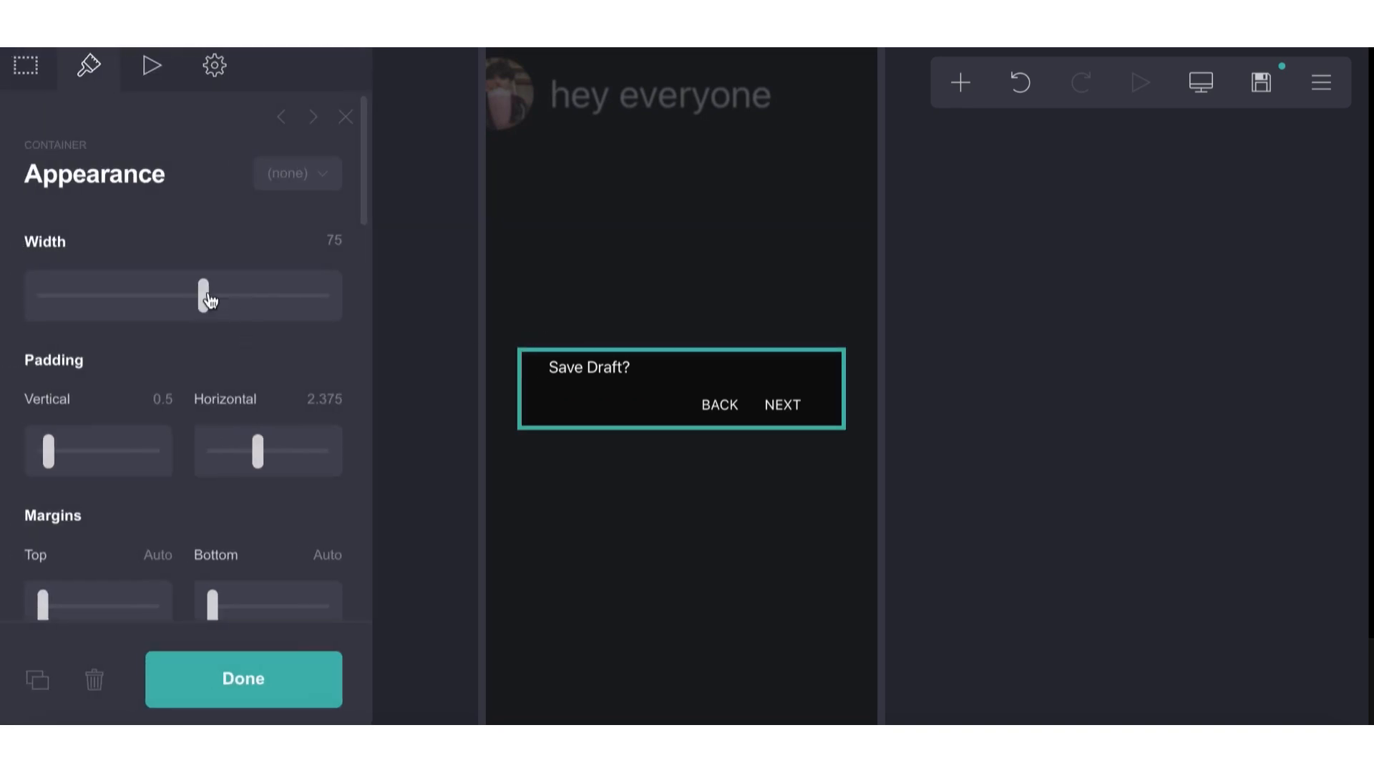
left_click_drag(206, 297, 50, 305)
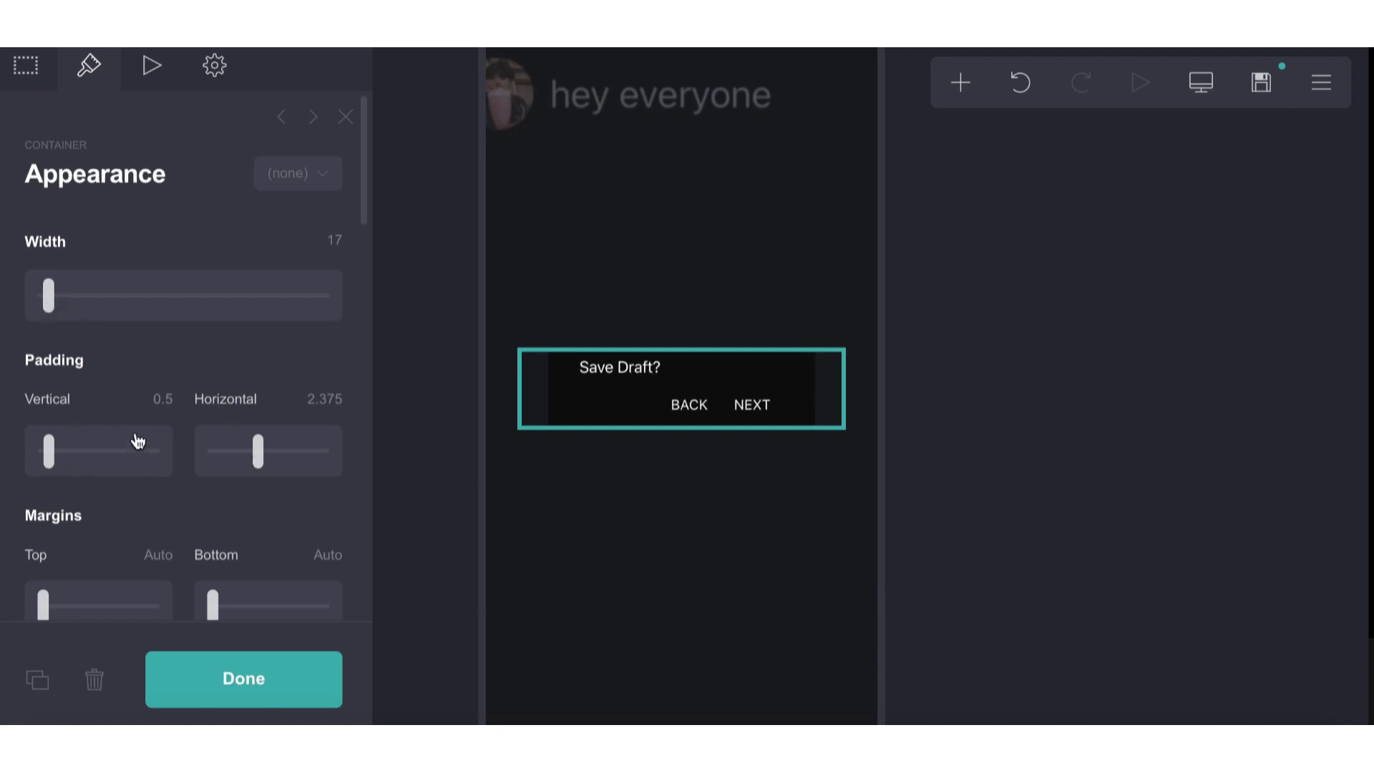
left_click_drag(52, 461, 57, 461)
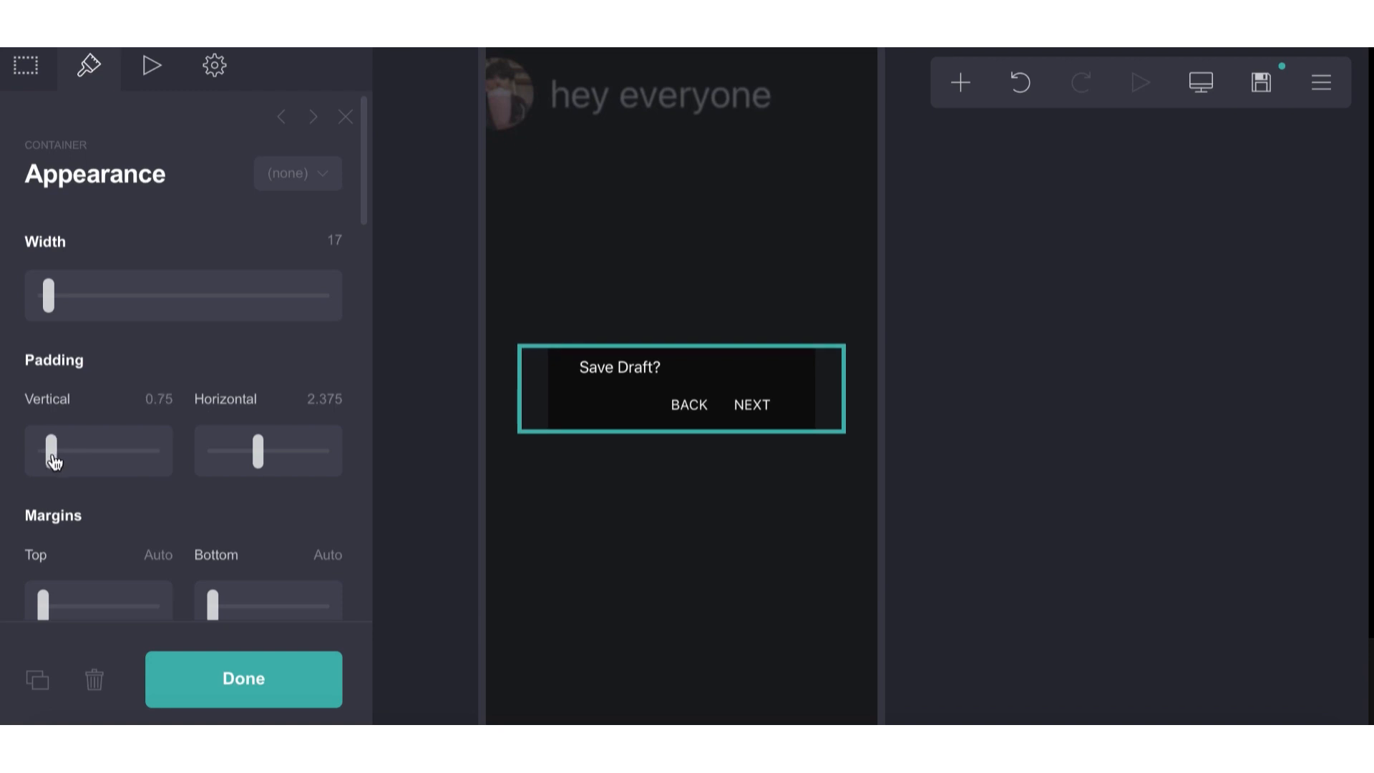
left_click(508, 543)
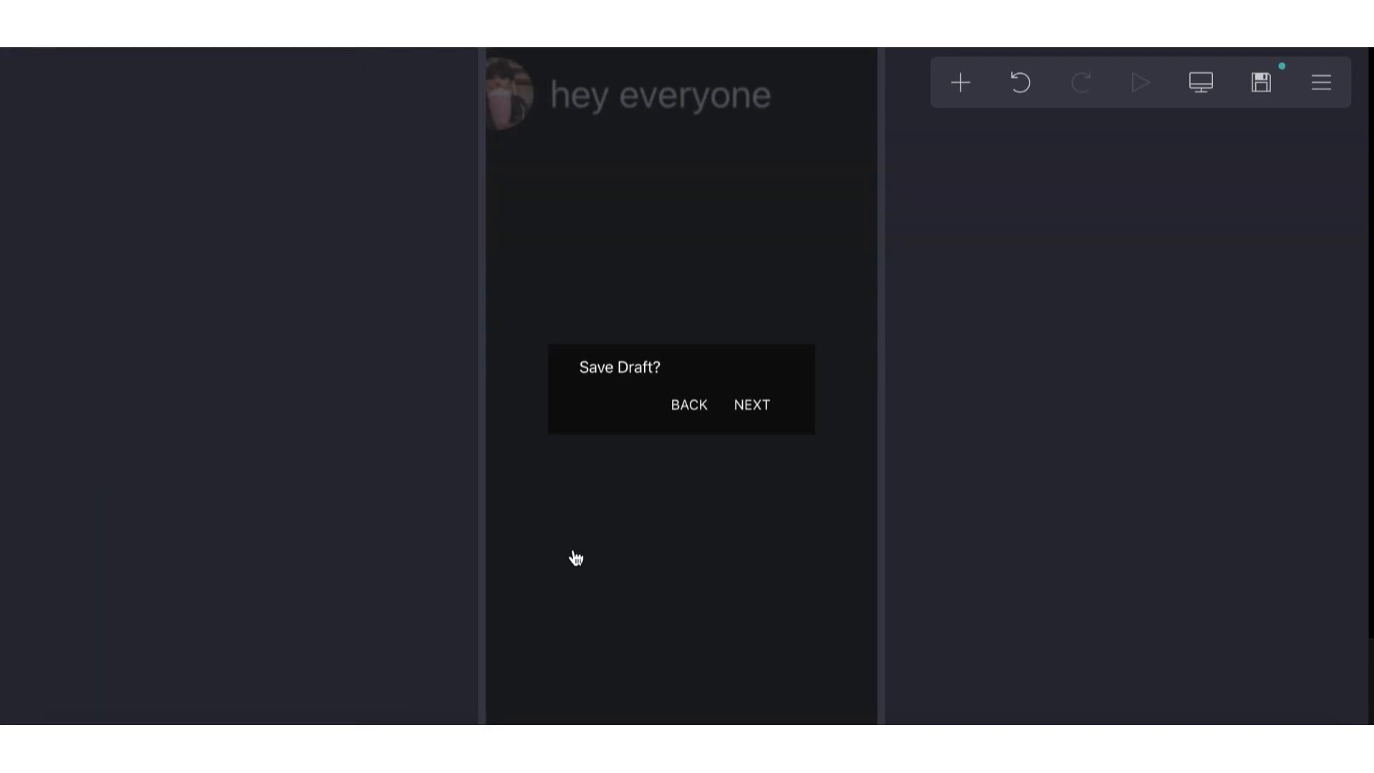
- Set the dialog container's width to 15 and its horizontal padding to 1.375
left_click(565, 430)
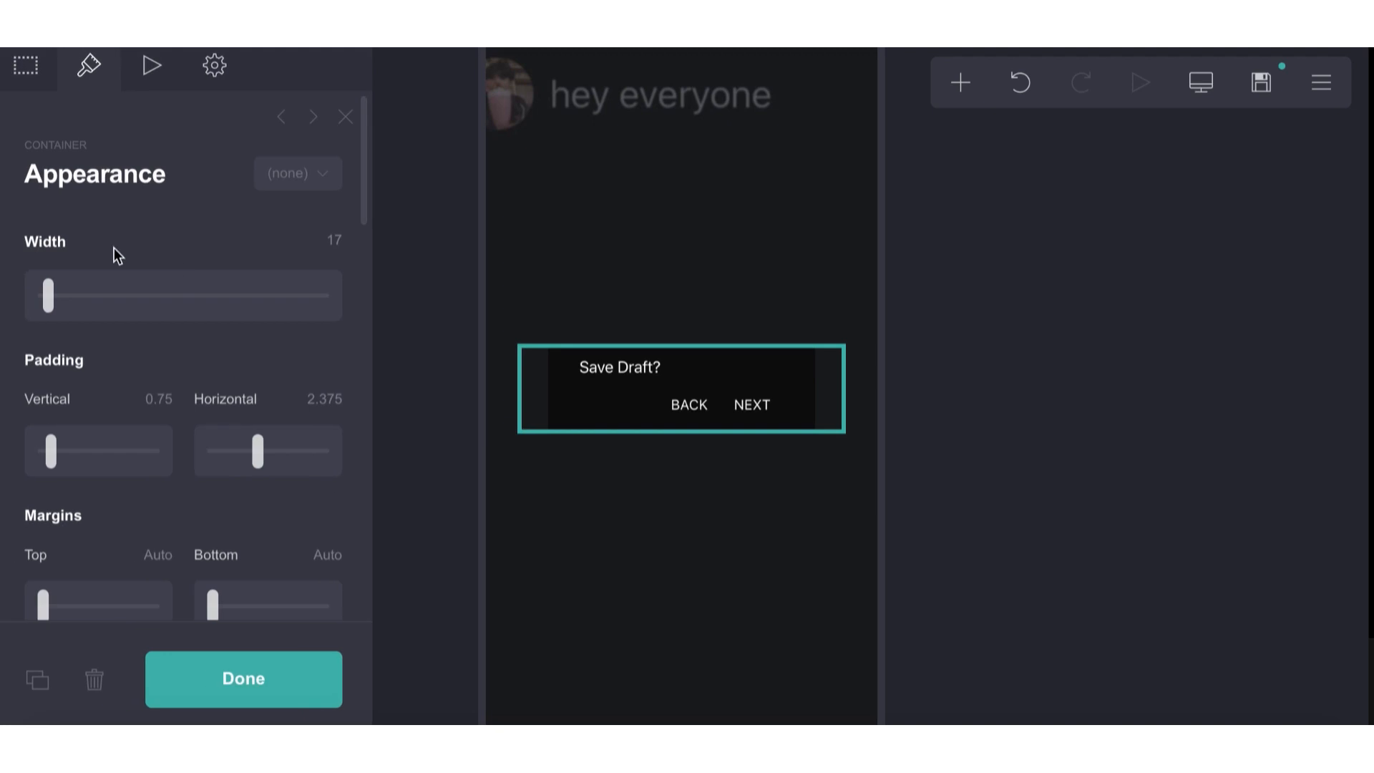
left_click_drag(38, 309, 4, 310)
left_click(616, 574)
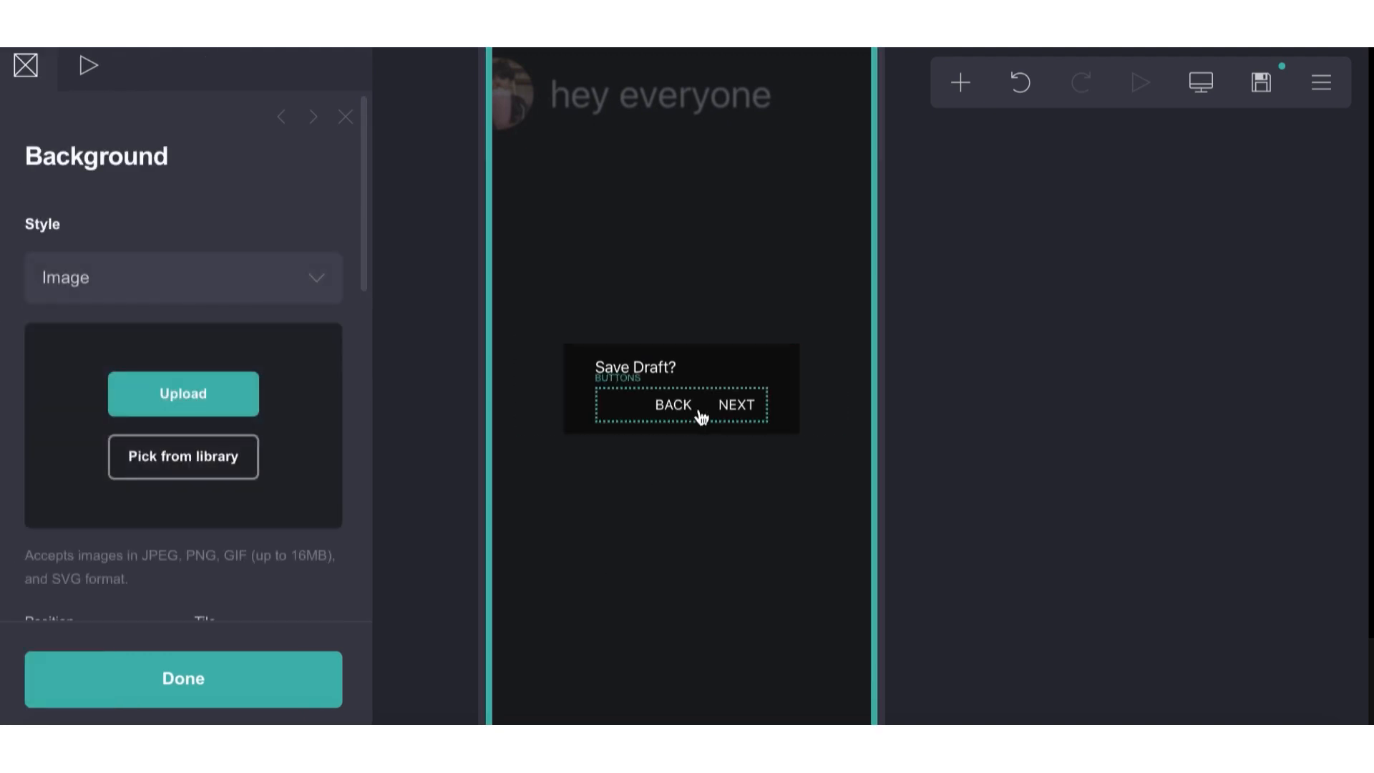
left_click(724, 356)
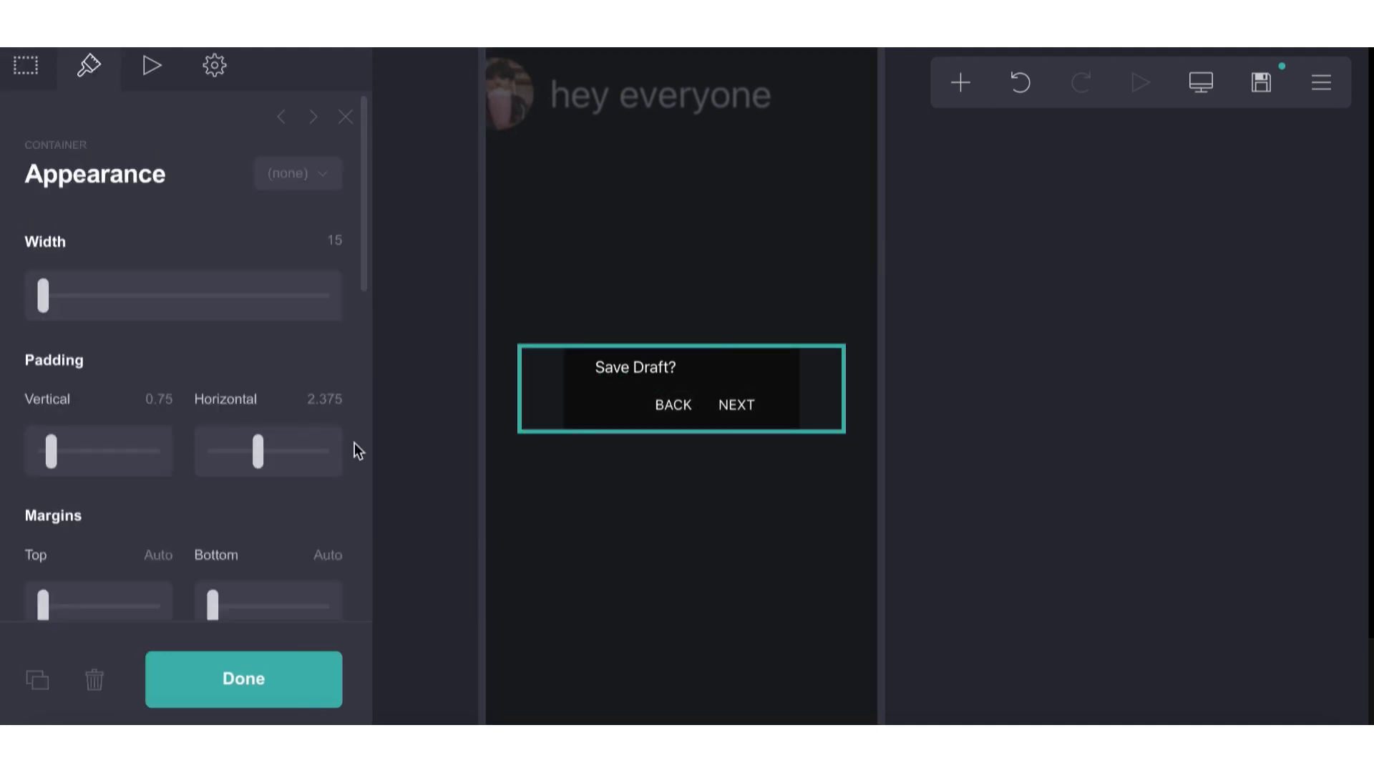
left_click_drag(252, 458, 242, 458)
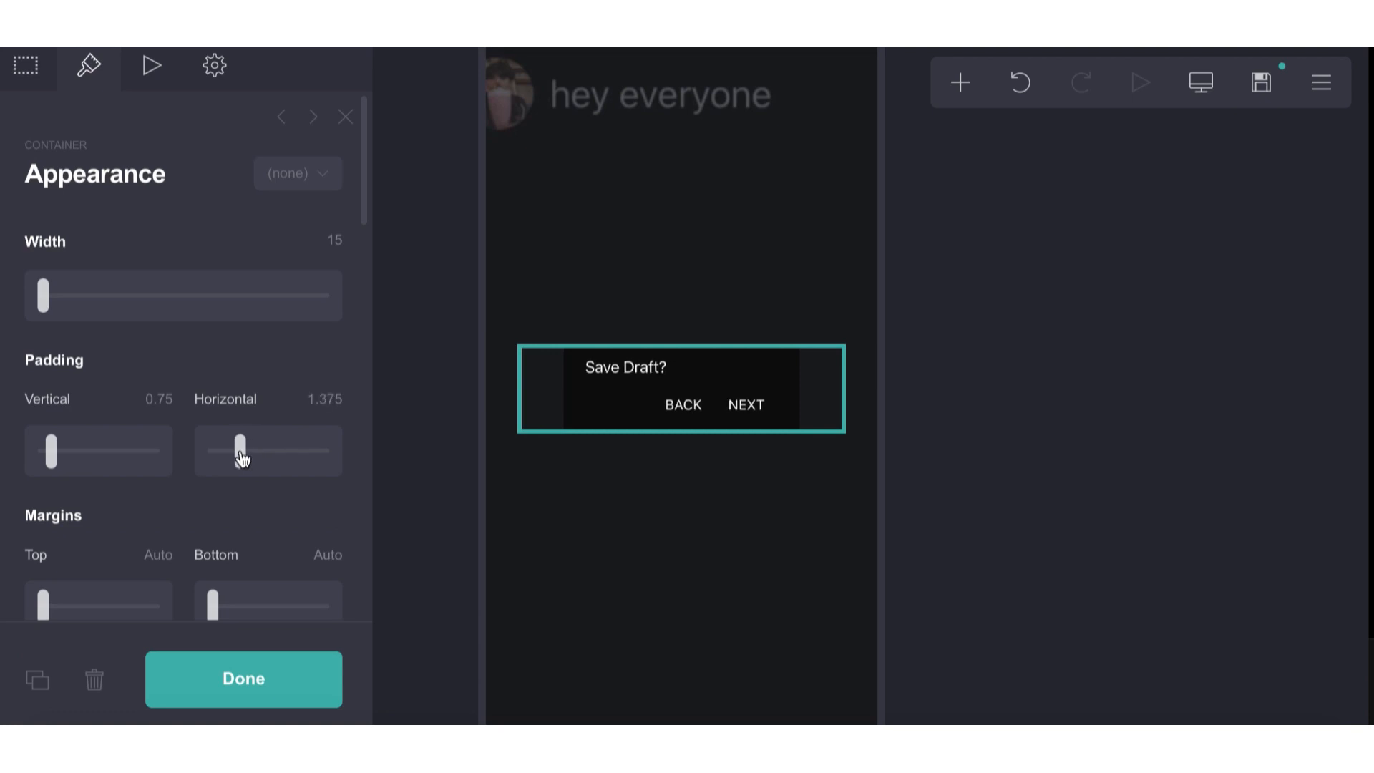
left_click(766, 594)
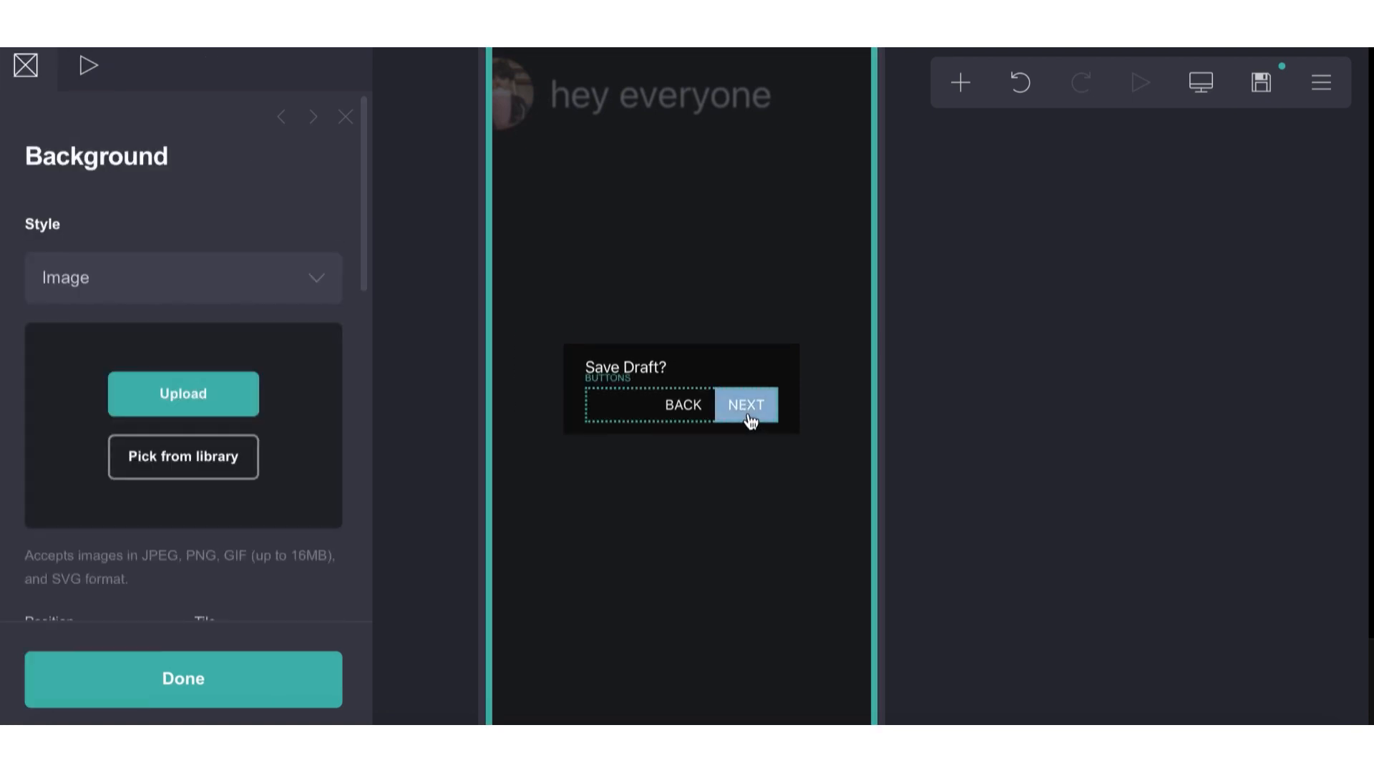
left_click(750, 420)
left_click(773, 590)
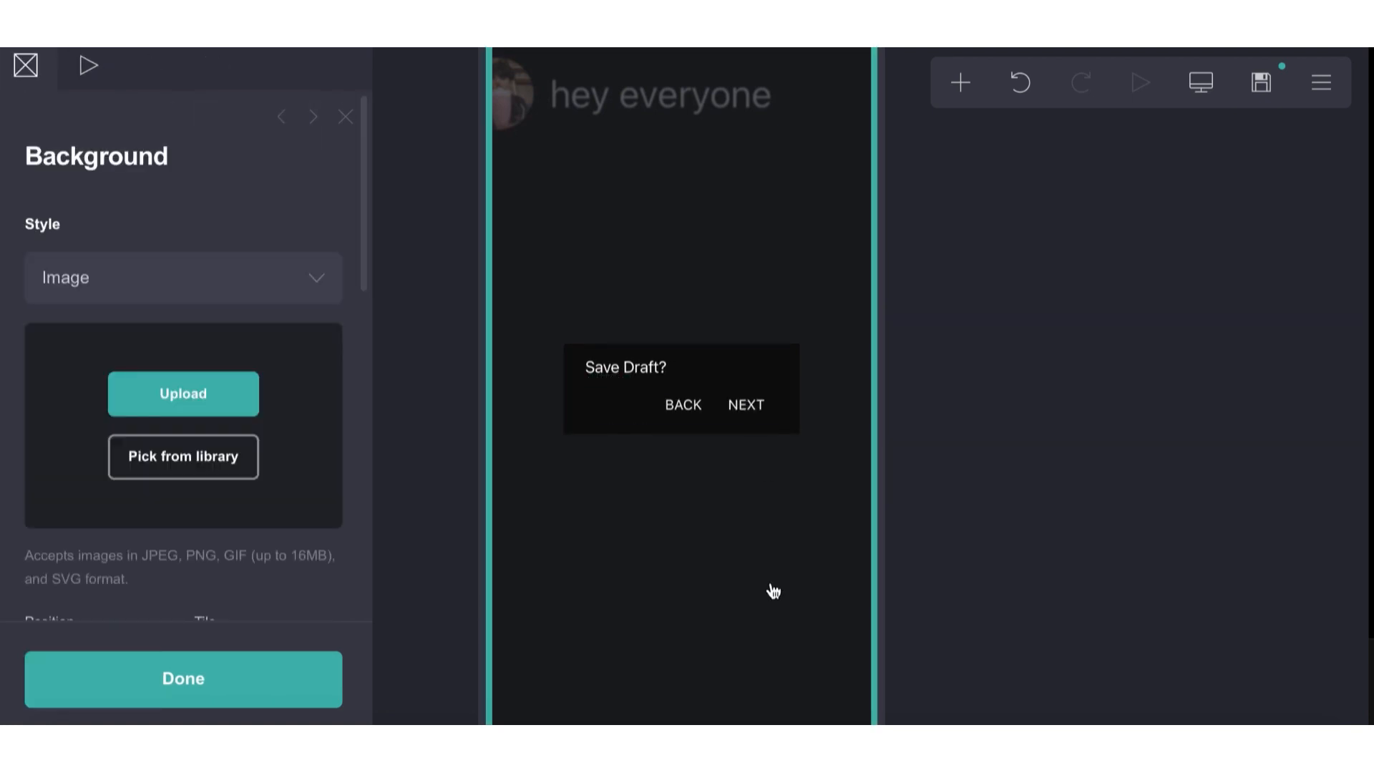
- Set the dialog container's width to 16 and its horizontal padding to 1.125
left_click(693, 346)
left_click(334, 242)
type("16")
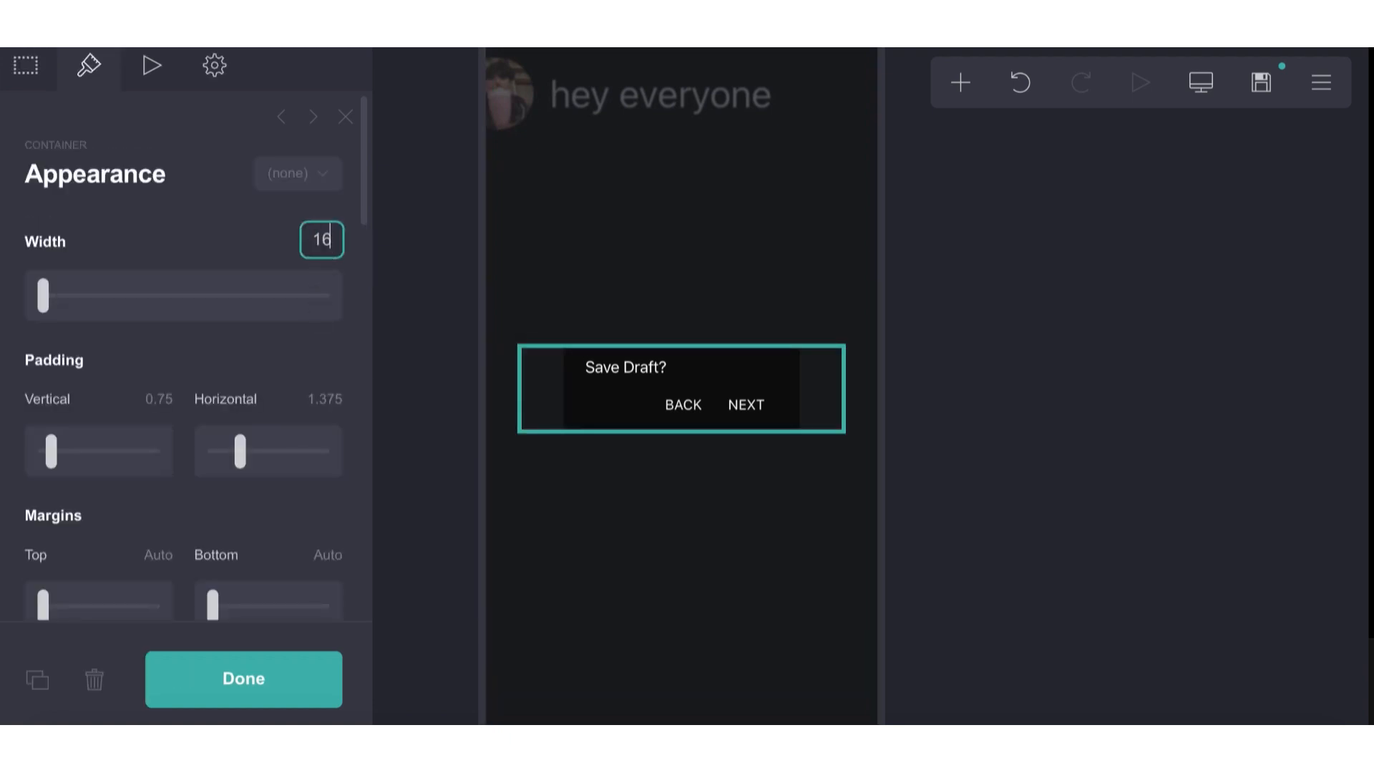
key("Return")
left_click(719, 535)
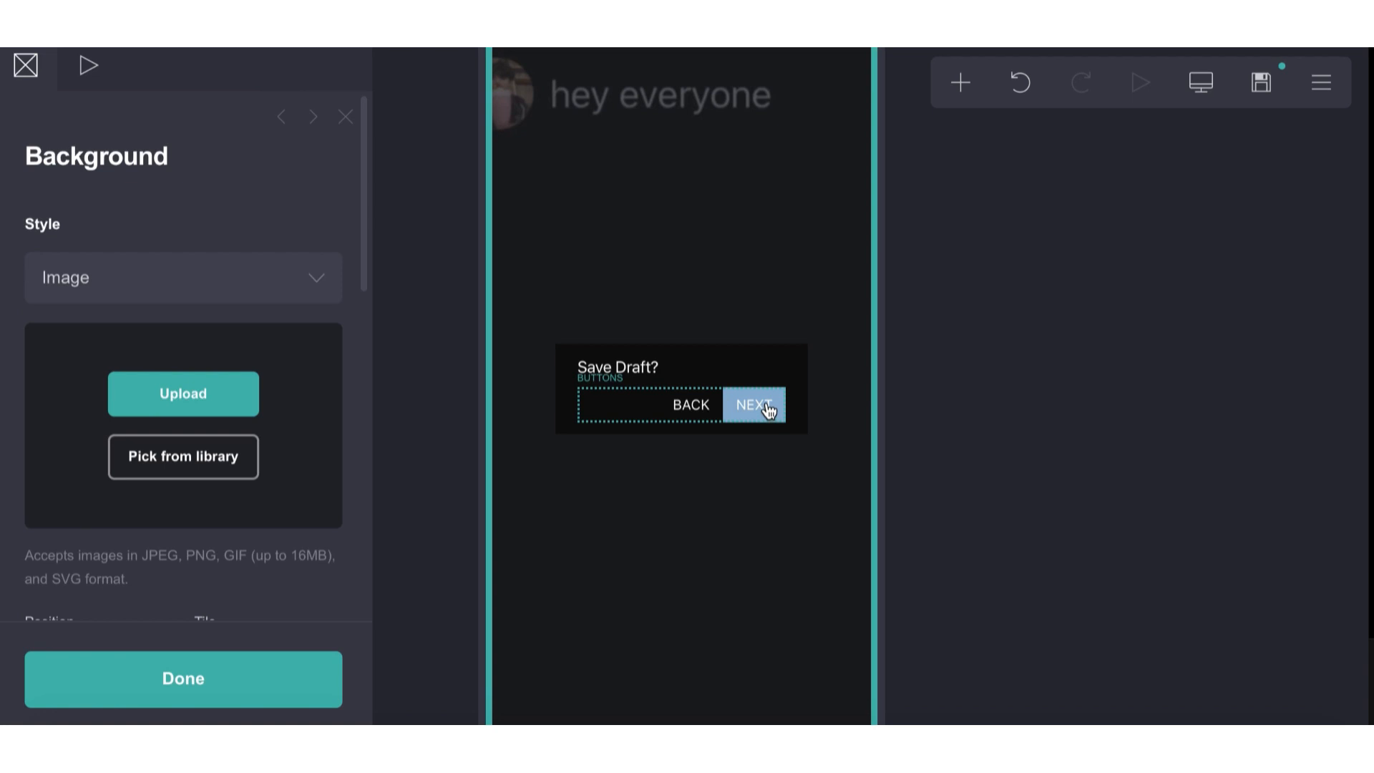
left_click(785, 356)
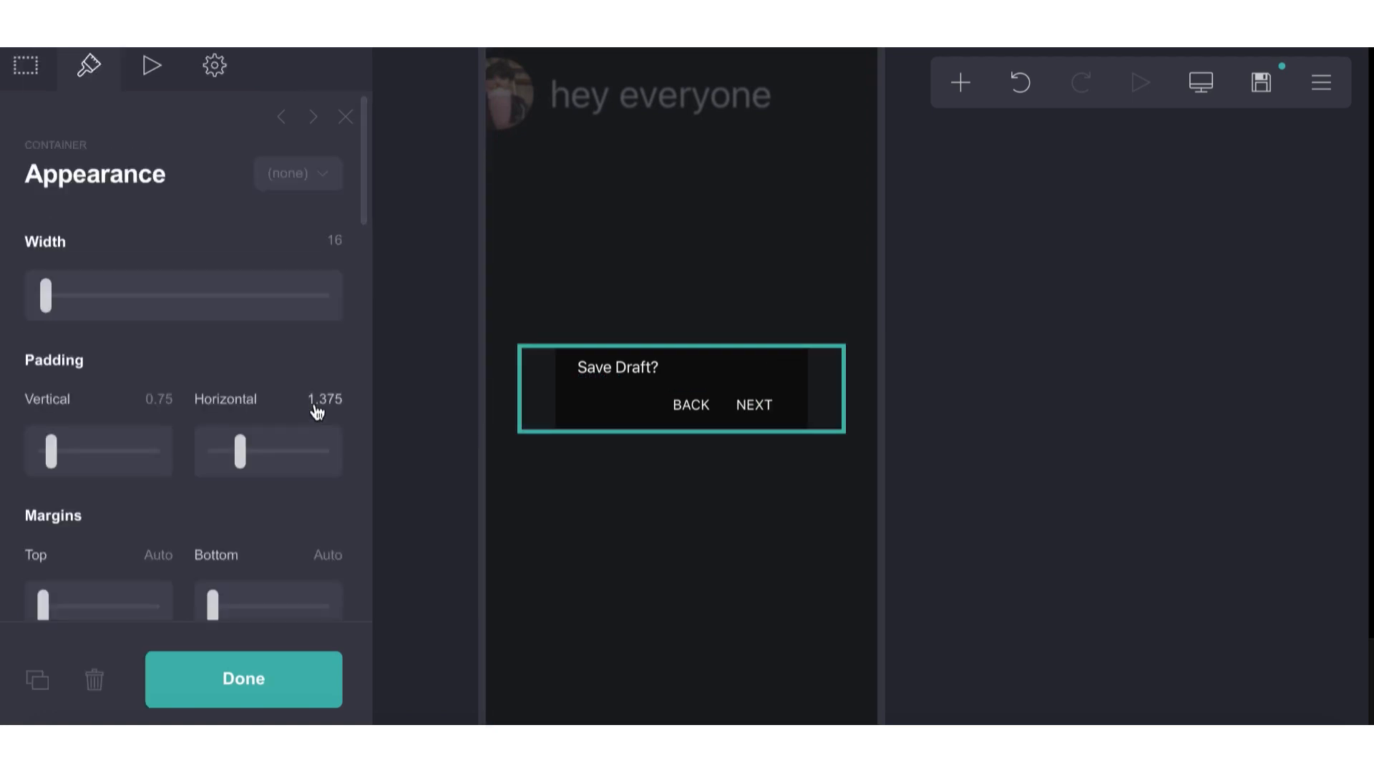
left_click(317, 409)
left_click_drag(242, 455, 239, 456)
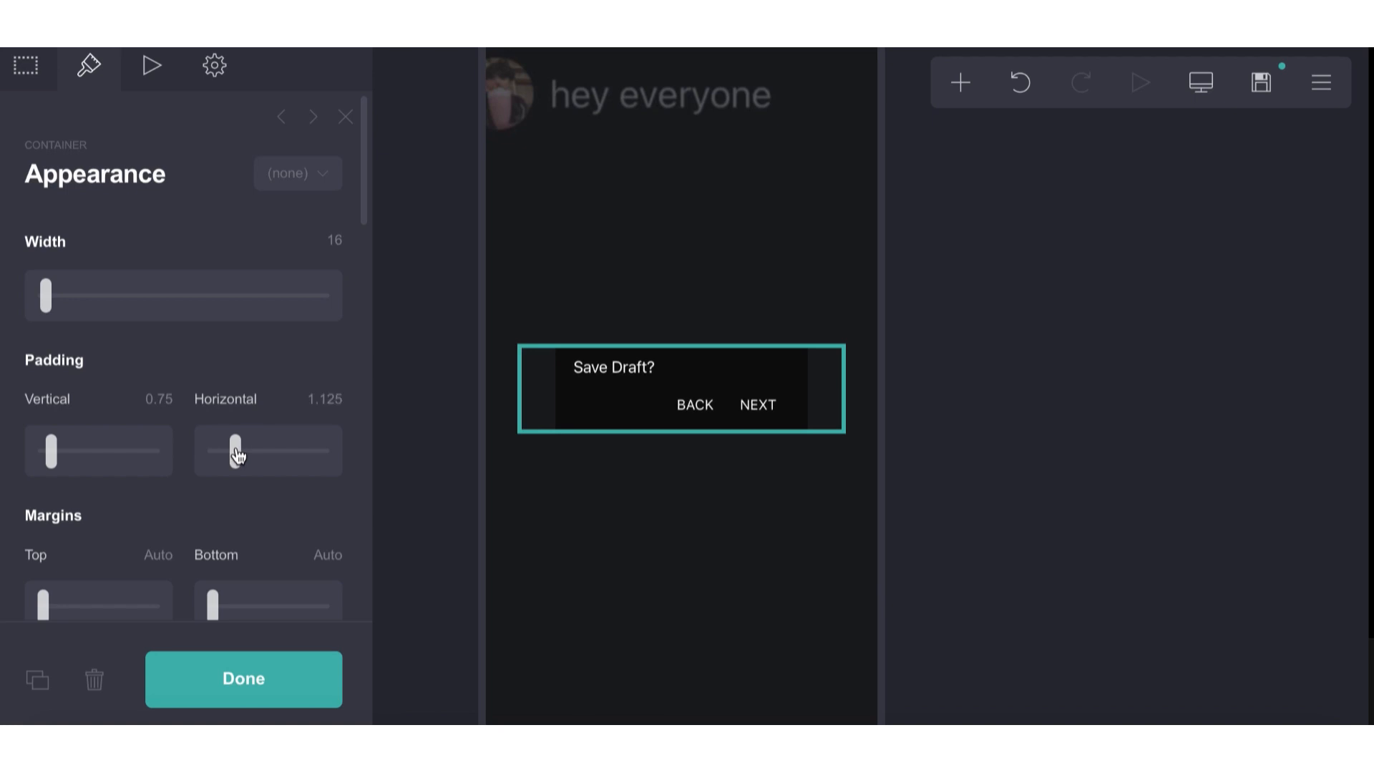
- Prefix the "Save Draft?" text with two black dots by adding [..]{#000000} before it
left_click(561, 363)
left_click(26, 65)
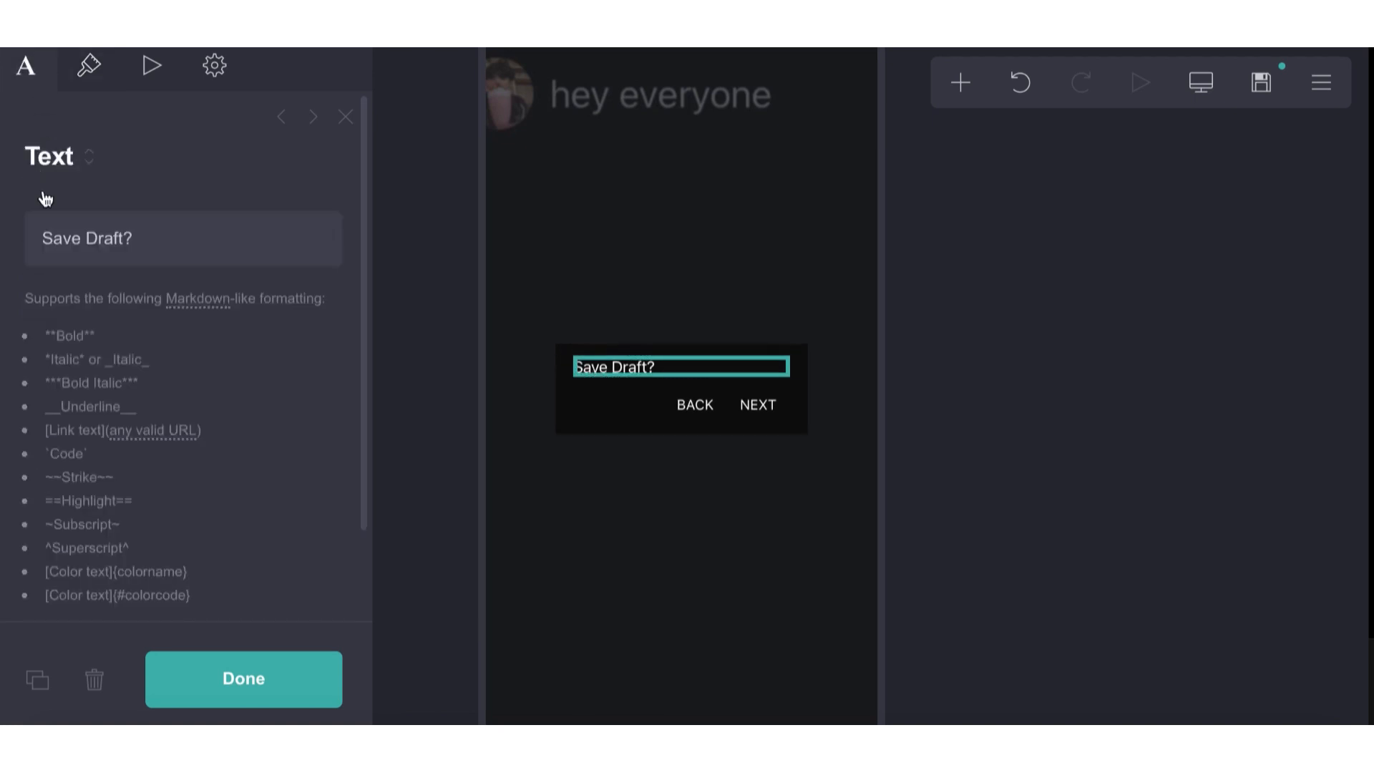
left_click(44, 229)
type("[..]")
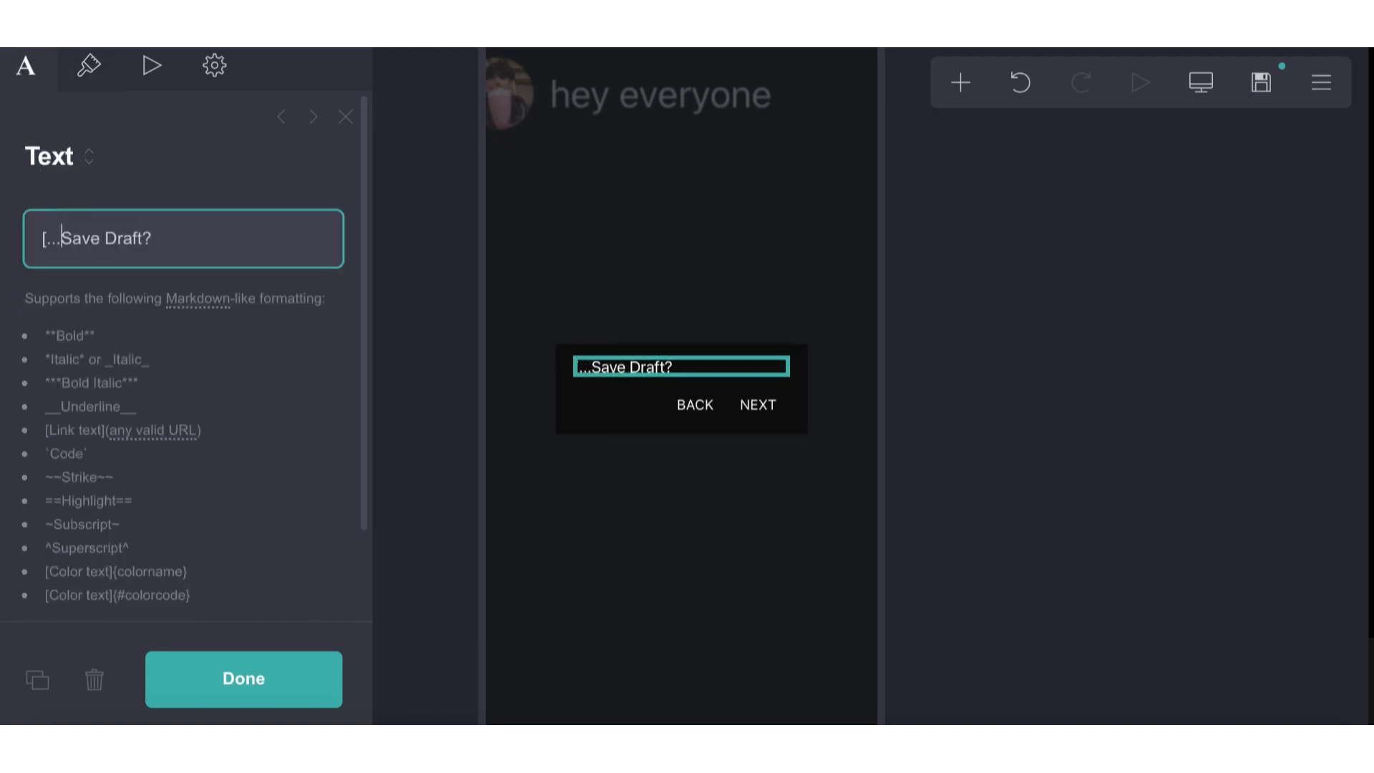
type("{")
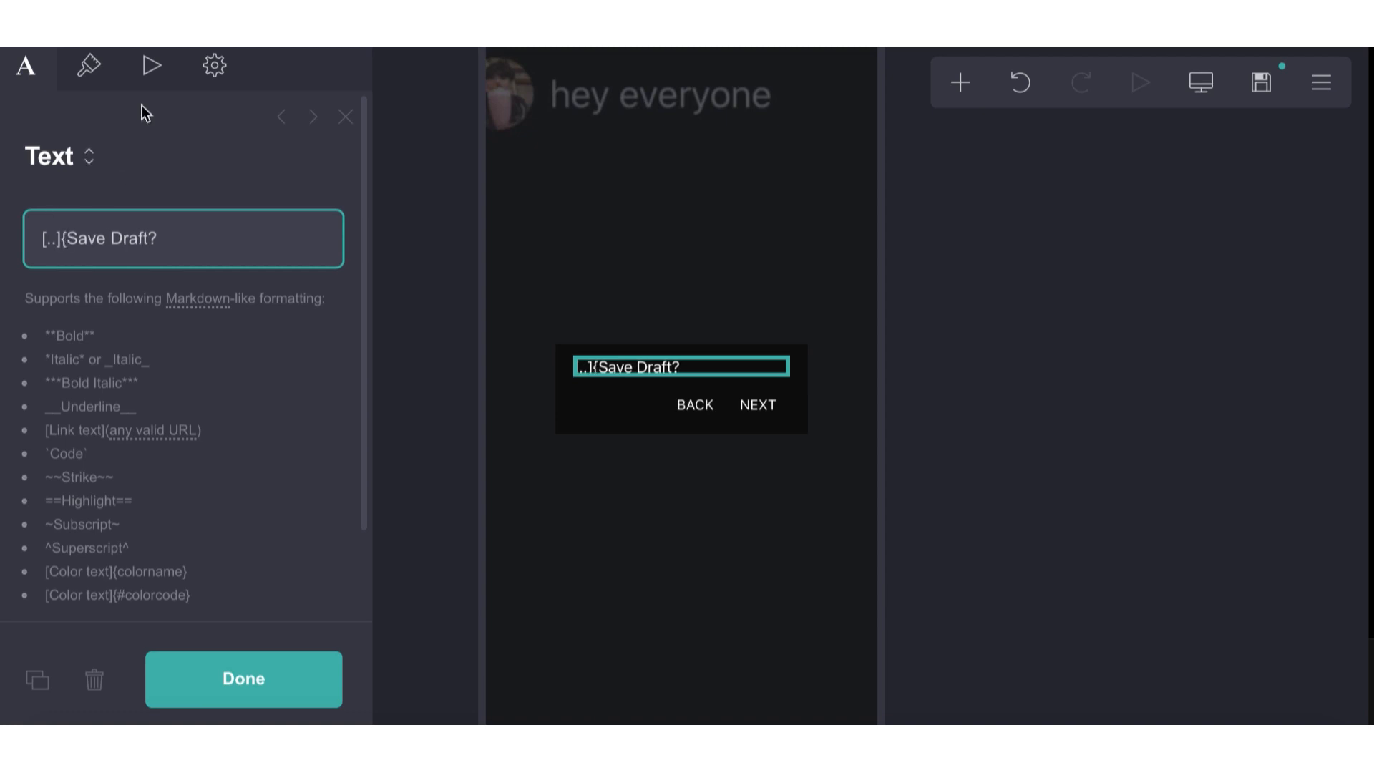
type("#00000")
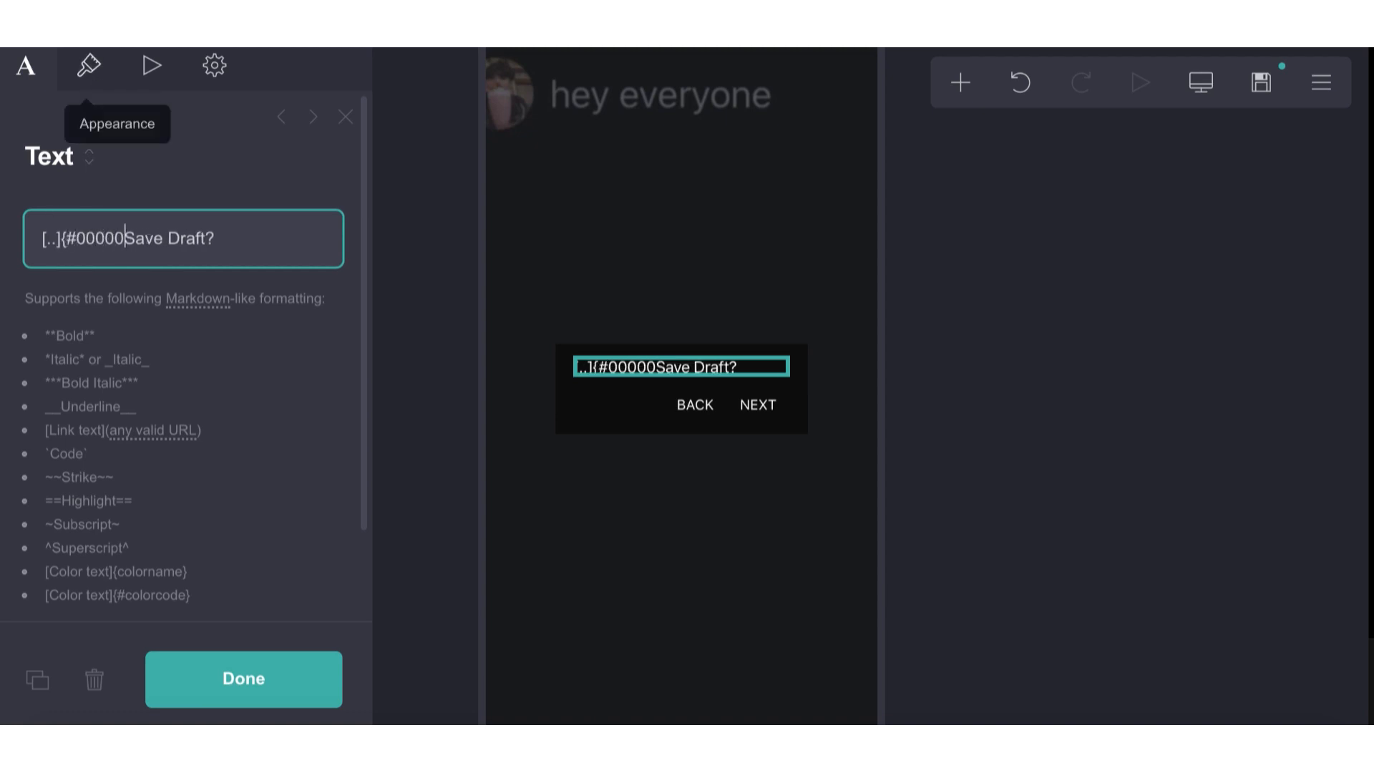
type("0}")
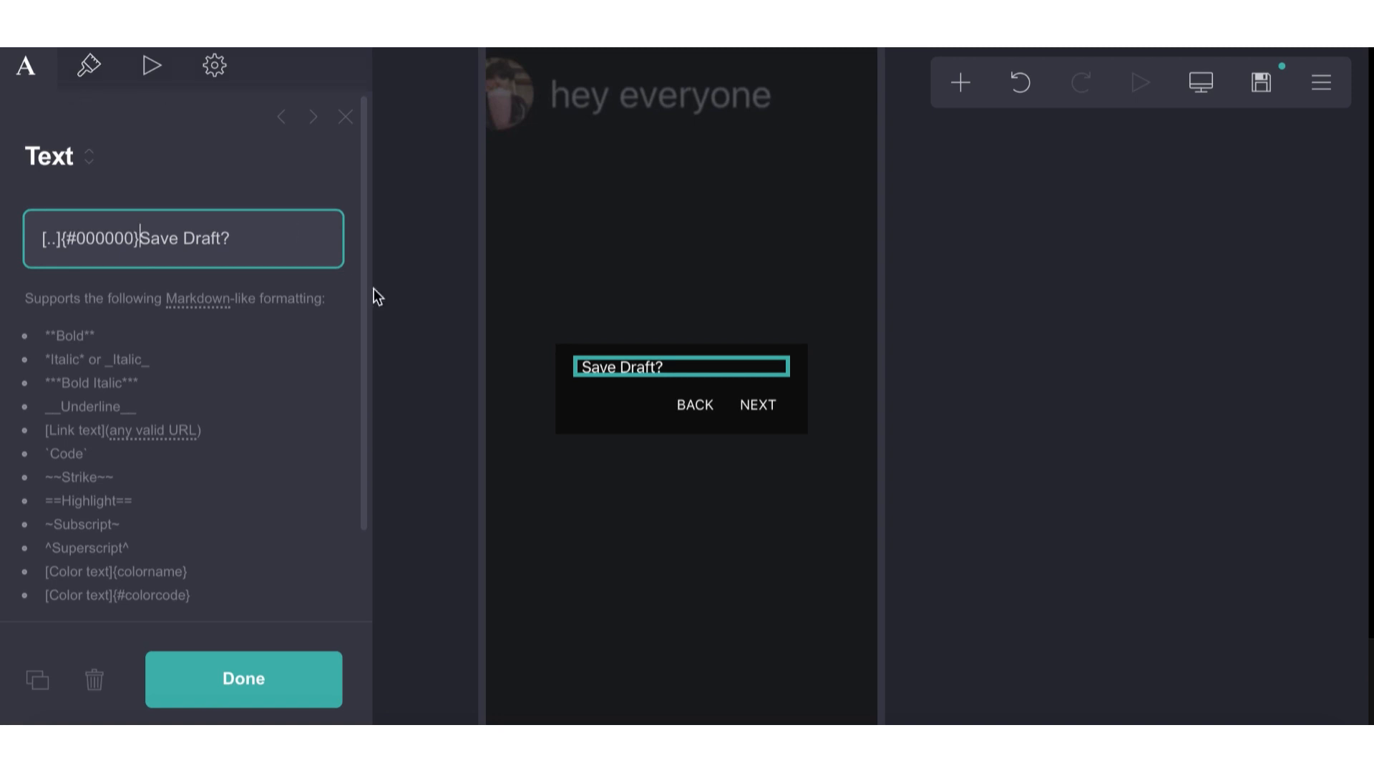
left_click(617, 555)
left_click(619, 556)
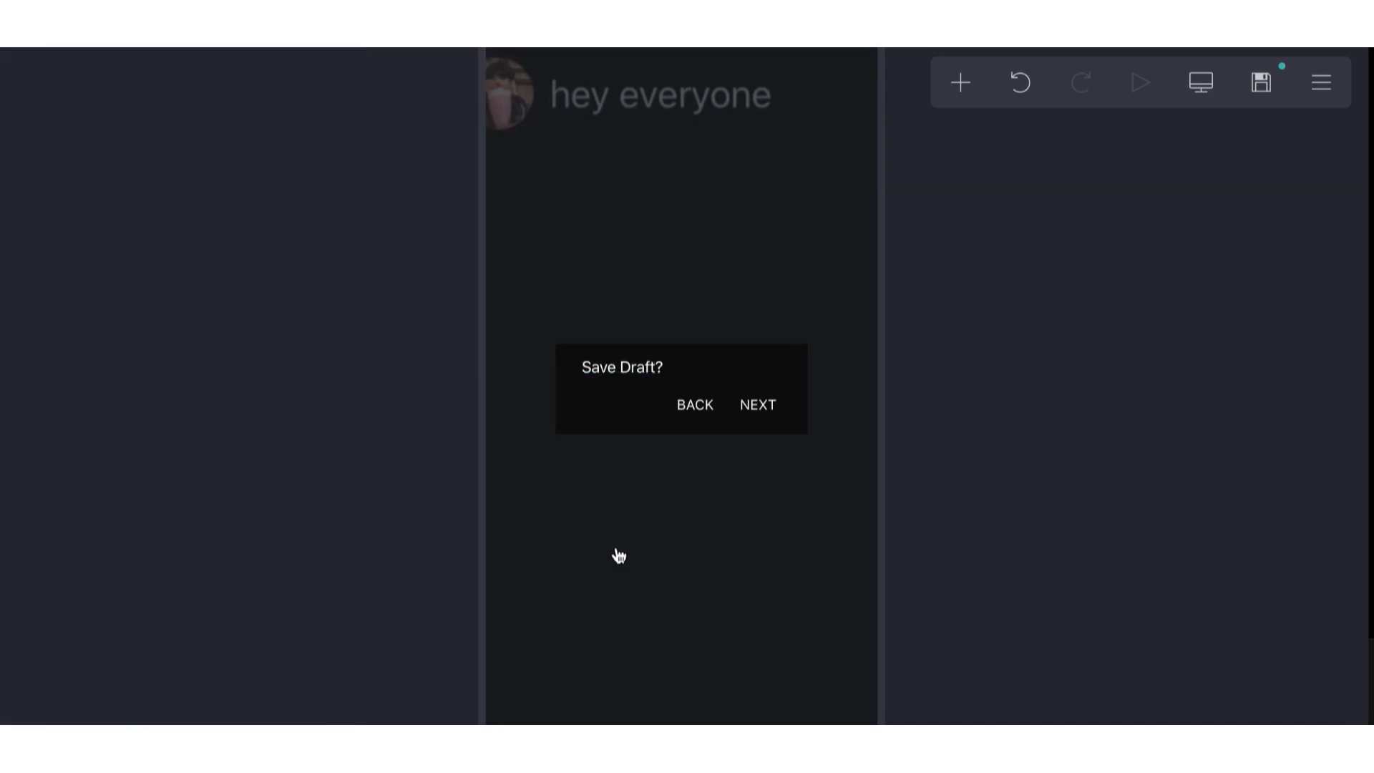
- Set the vertical padding of the "Save Draft?" container to 1.25
left_click(668, 351)
left_click(145, 405)
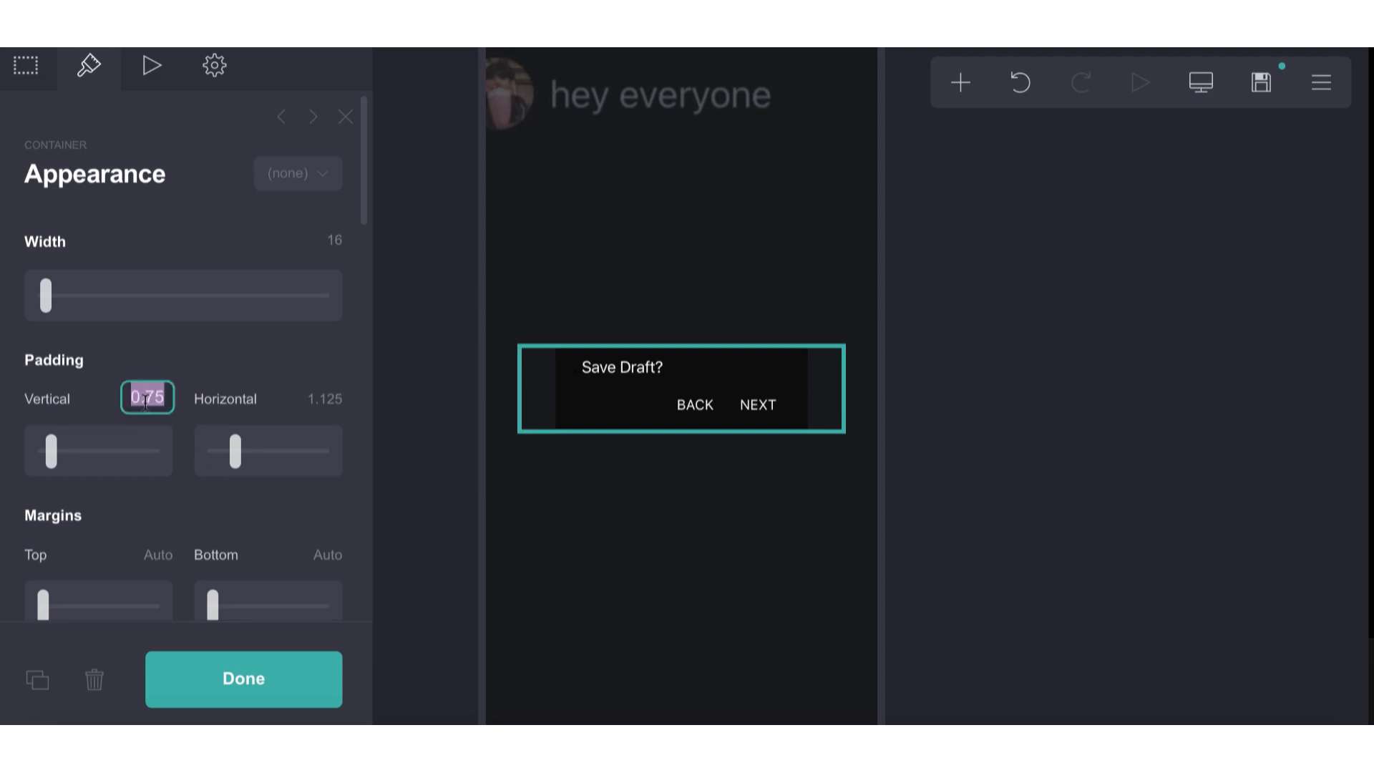
left_click(143, 403)
key("BackSpace")
left_click(611, 575)
left_click(647, 582)
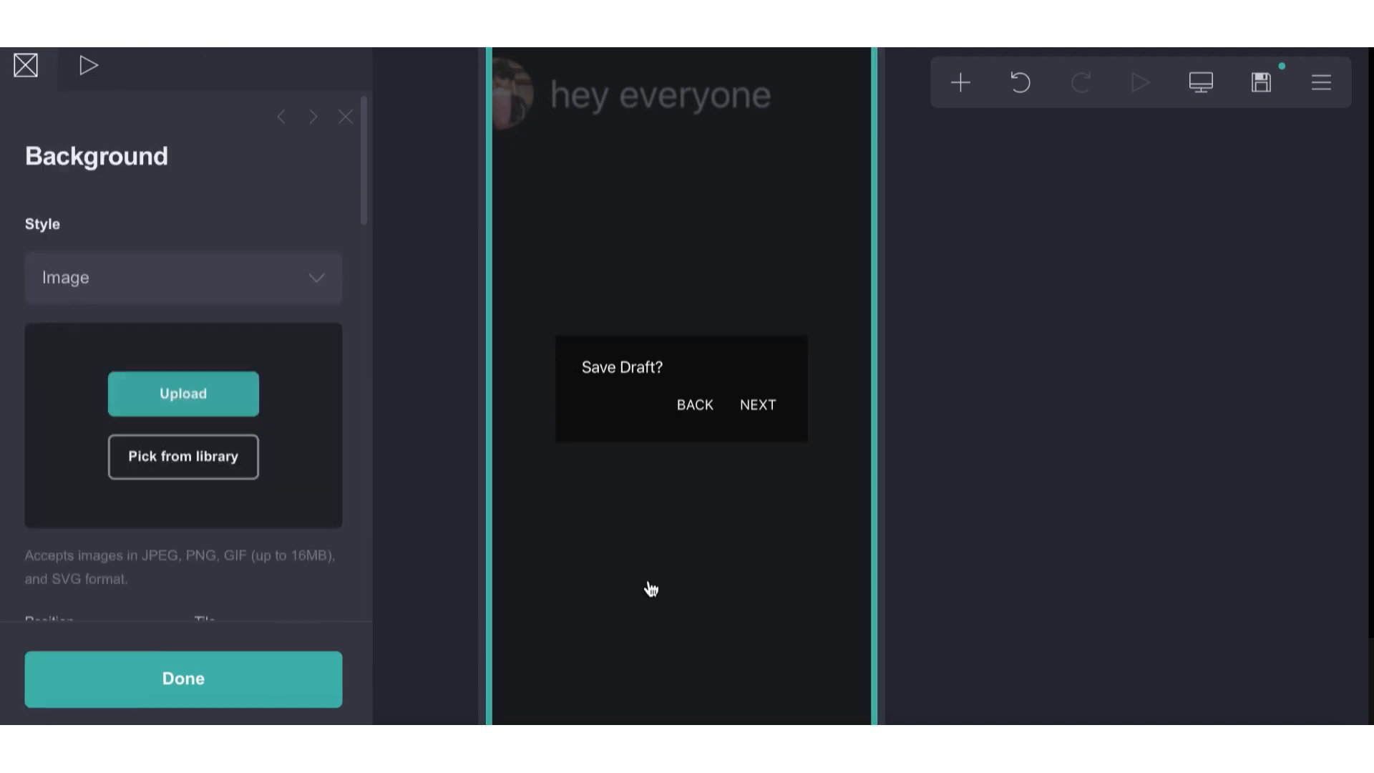
left_click(647, 582)
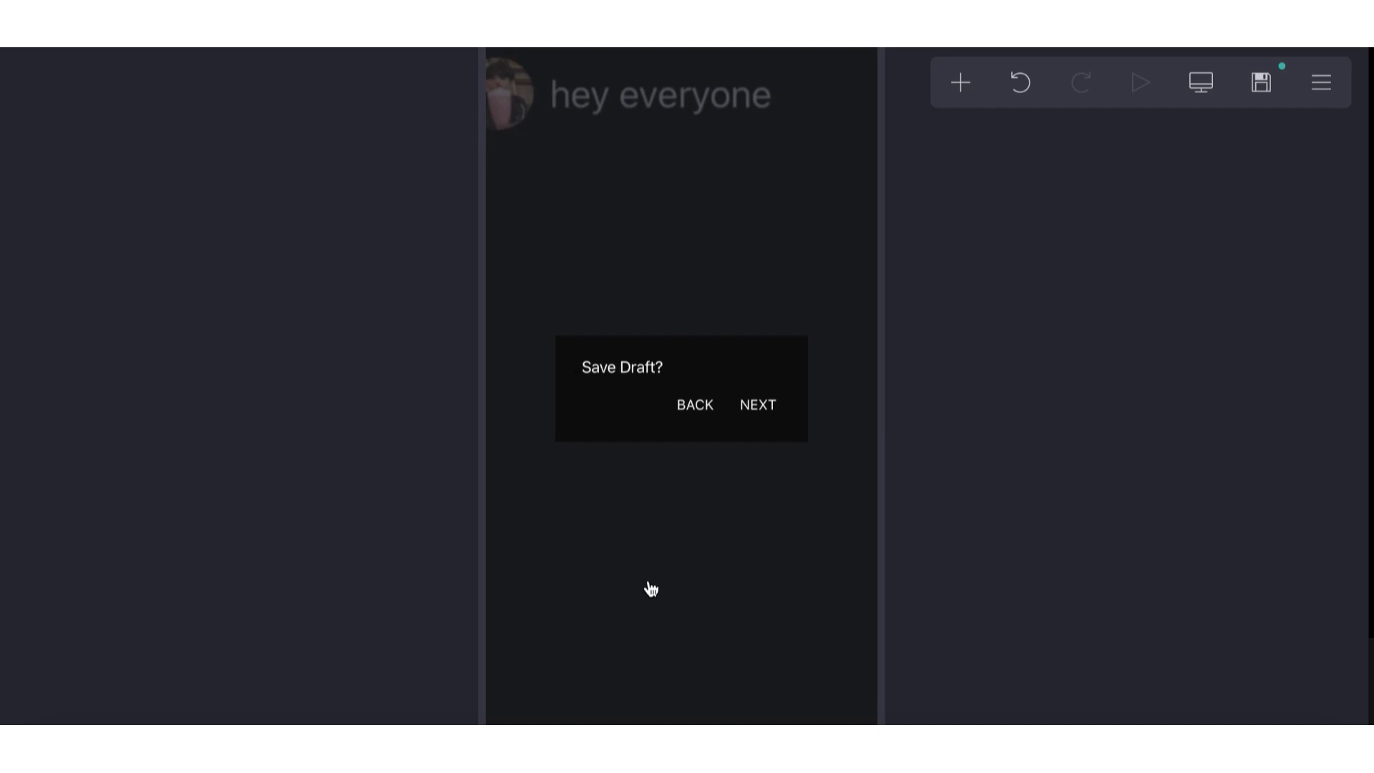
- Add a section break above the dialog container and duplicate the container
left_click(961, 84)
left_click(911, 567)
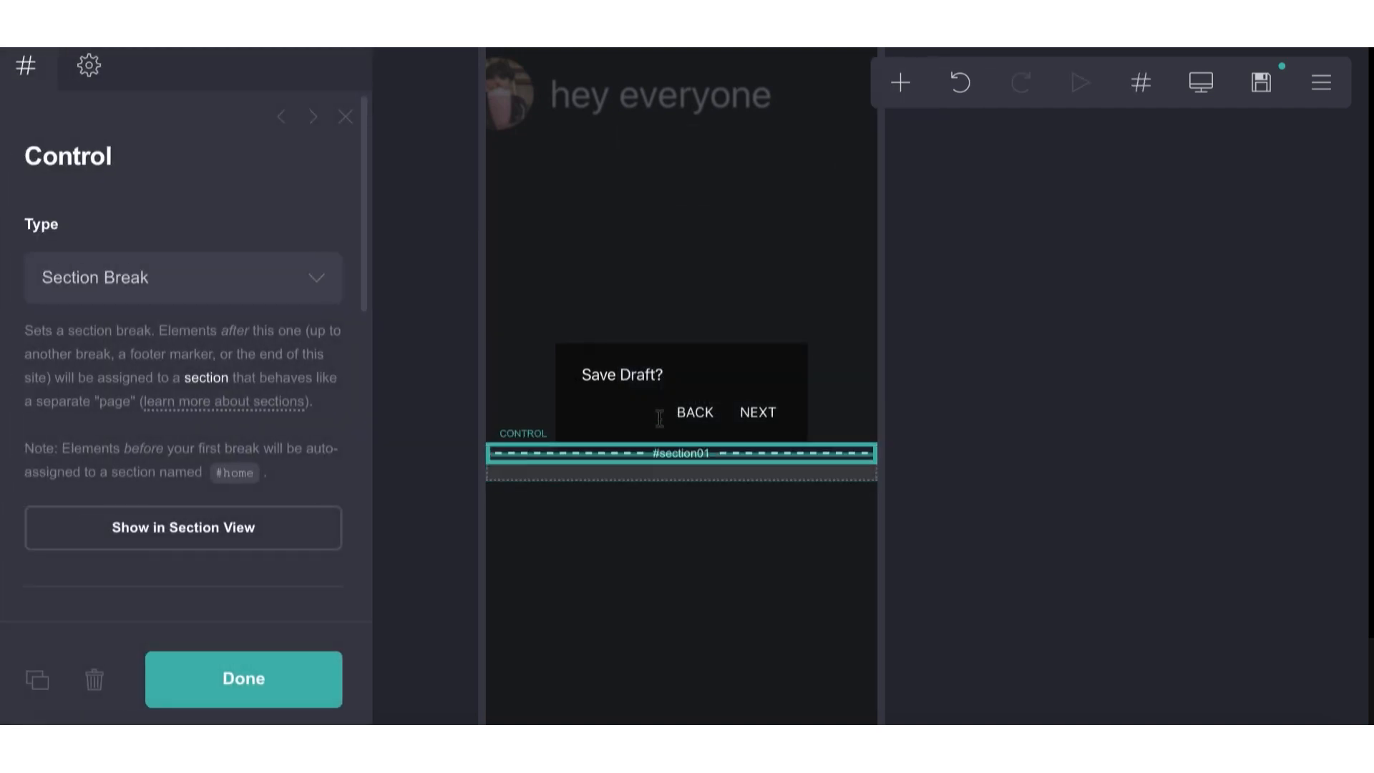
left_click(601, 359)
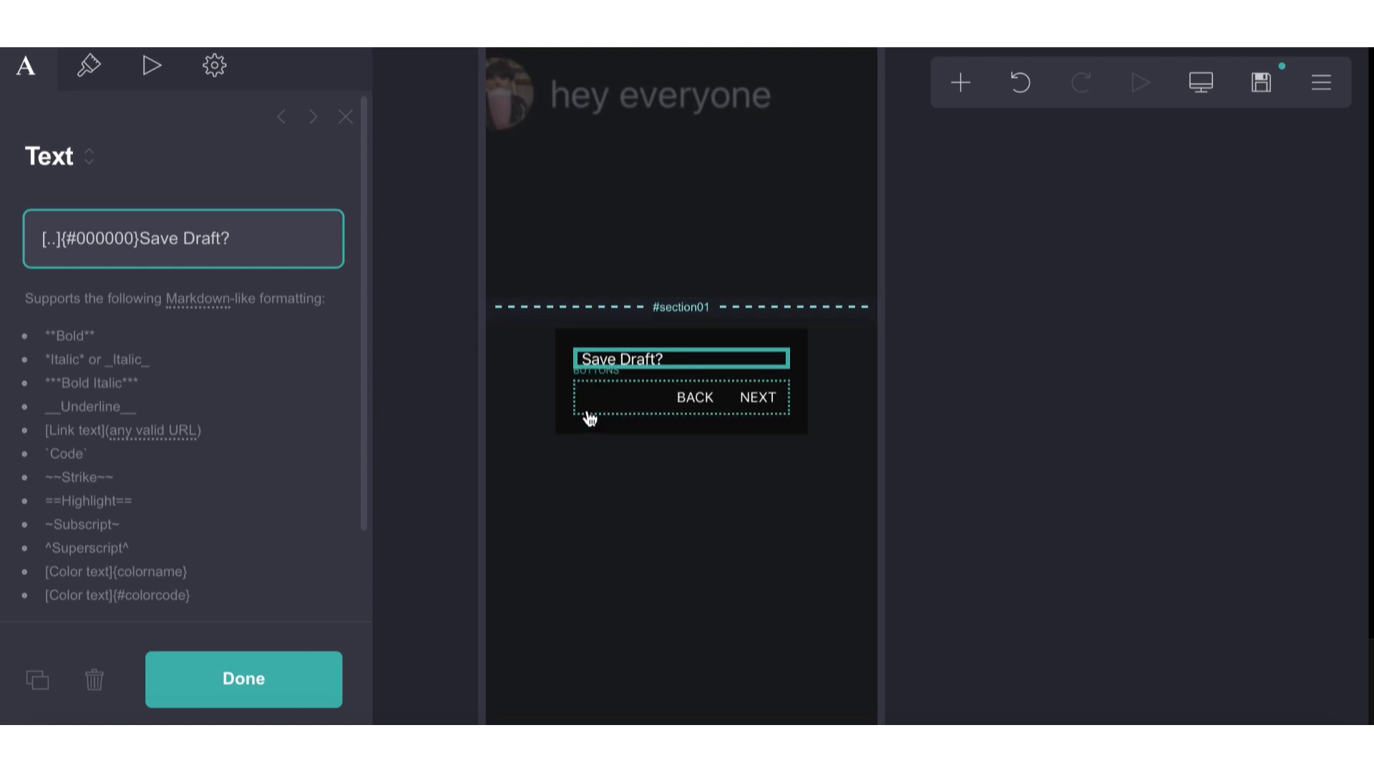
left_click(566, 426)
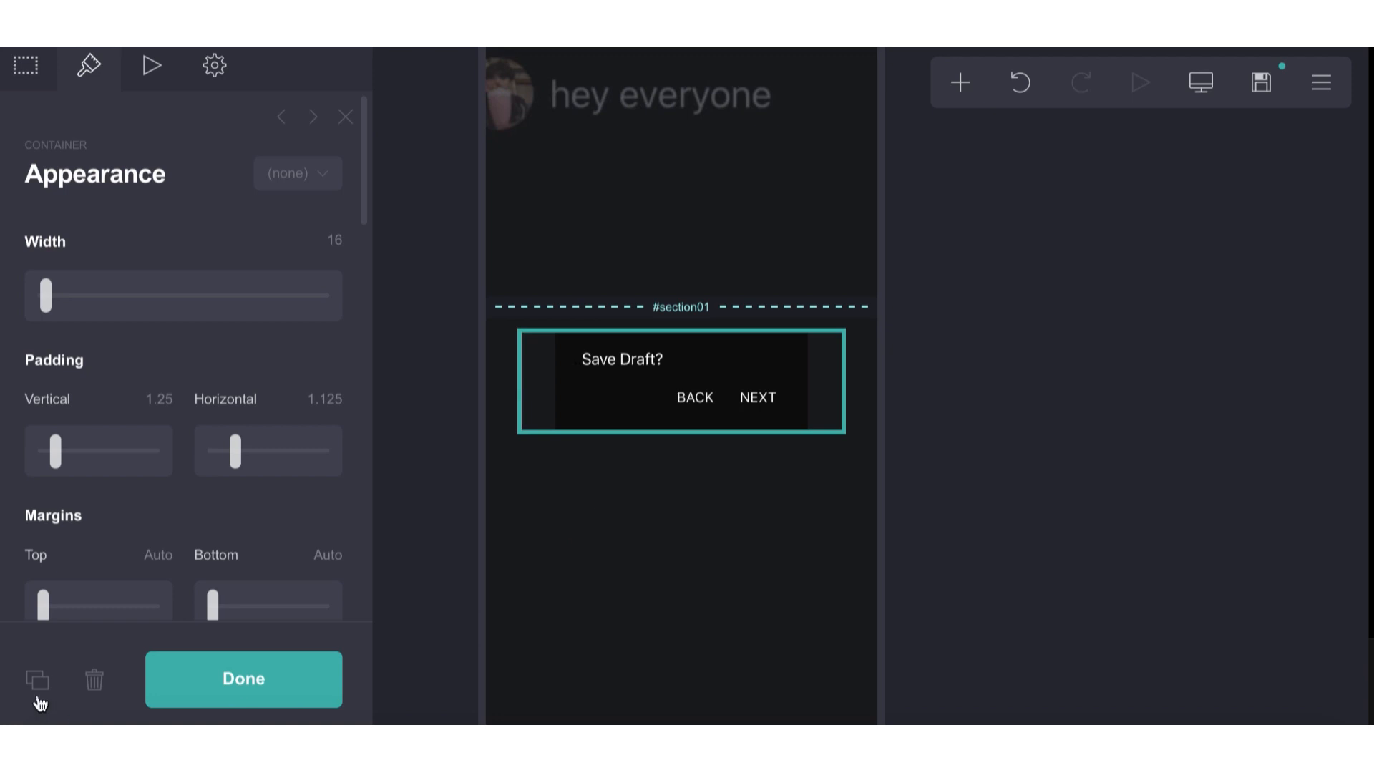
left_click(37, 680)
- Reduce the page's contents spacing to the minimum so the two dialog containers touch
left_click(1321, 83)
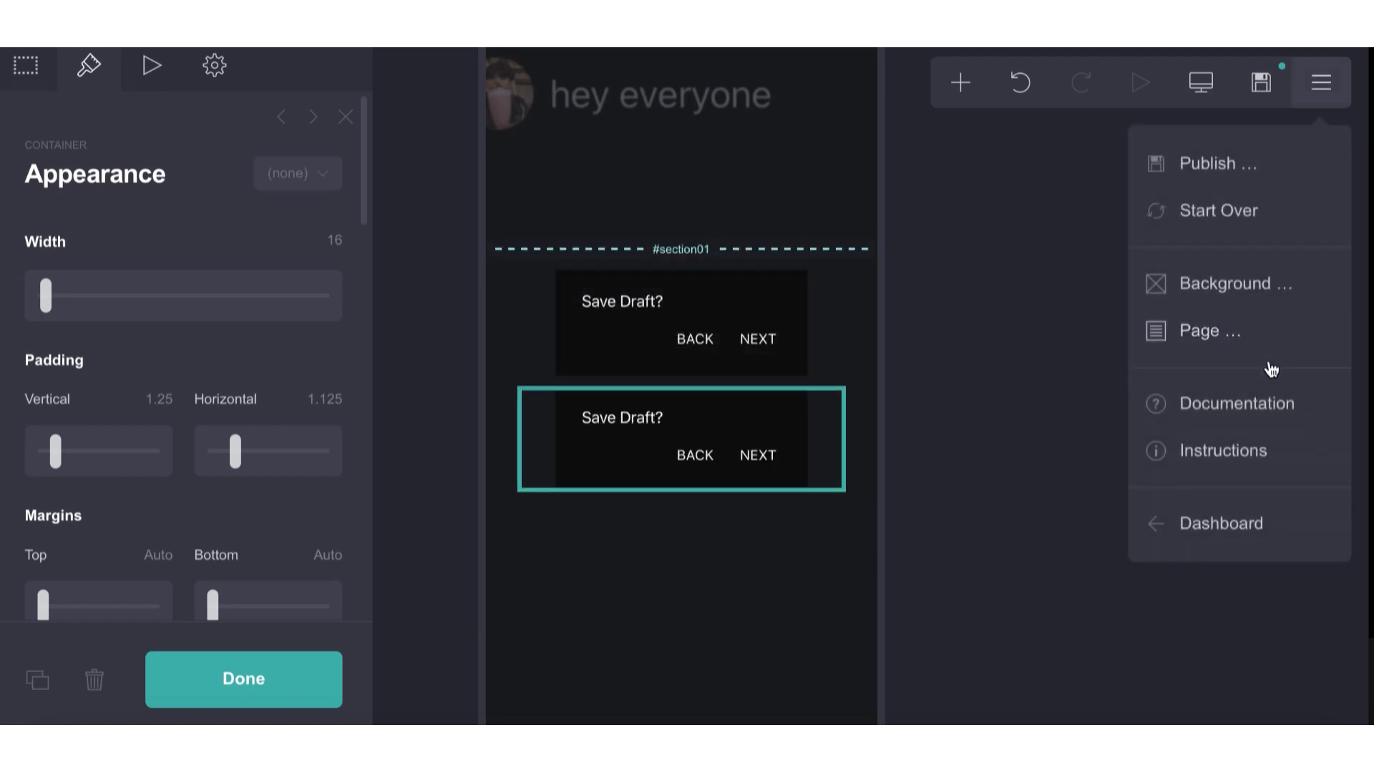
left_click(1264, 346)
scroll(206, 466, "down", 8)
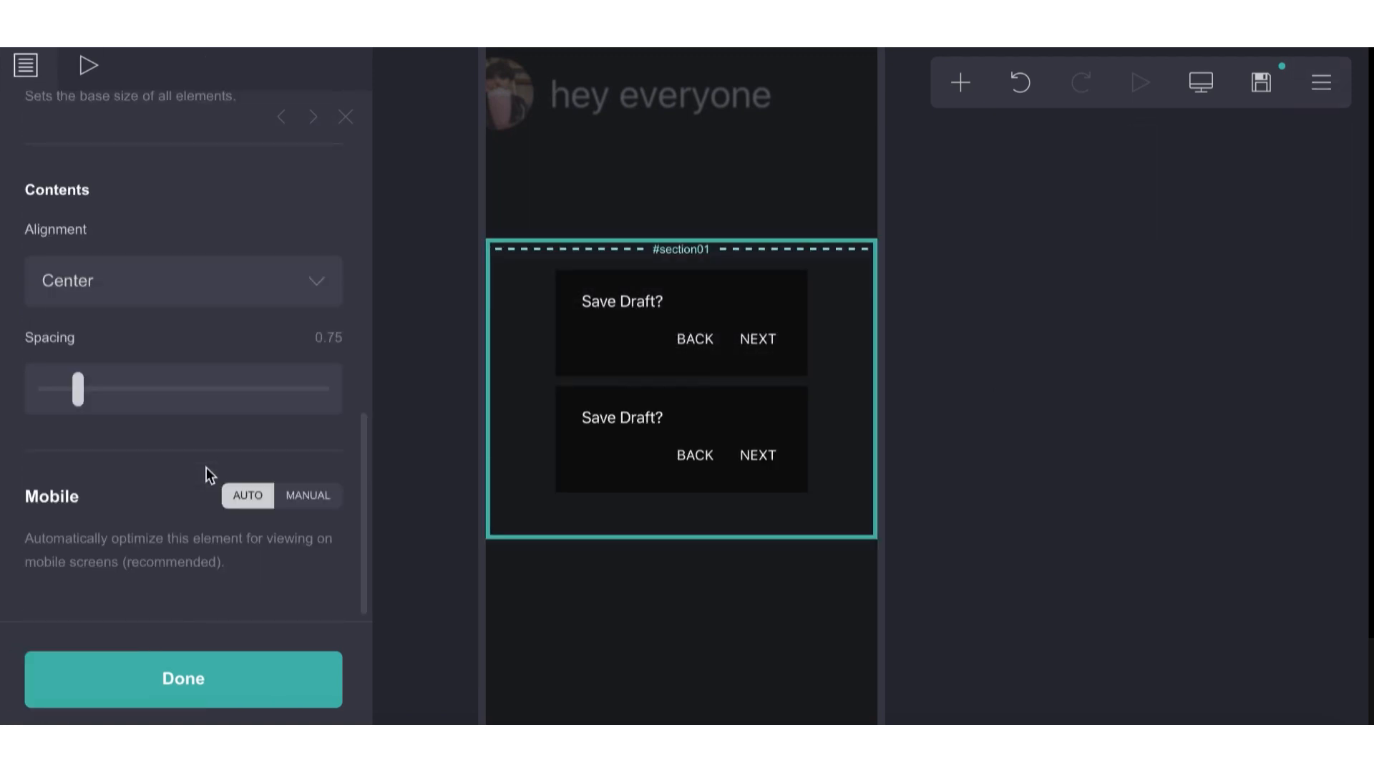
left_click_drag(78, 388, 7, 390)
left_click(687, 501)
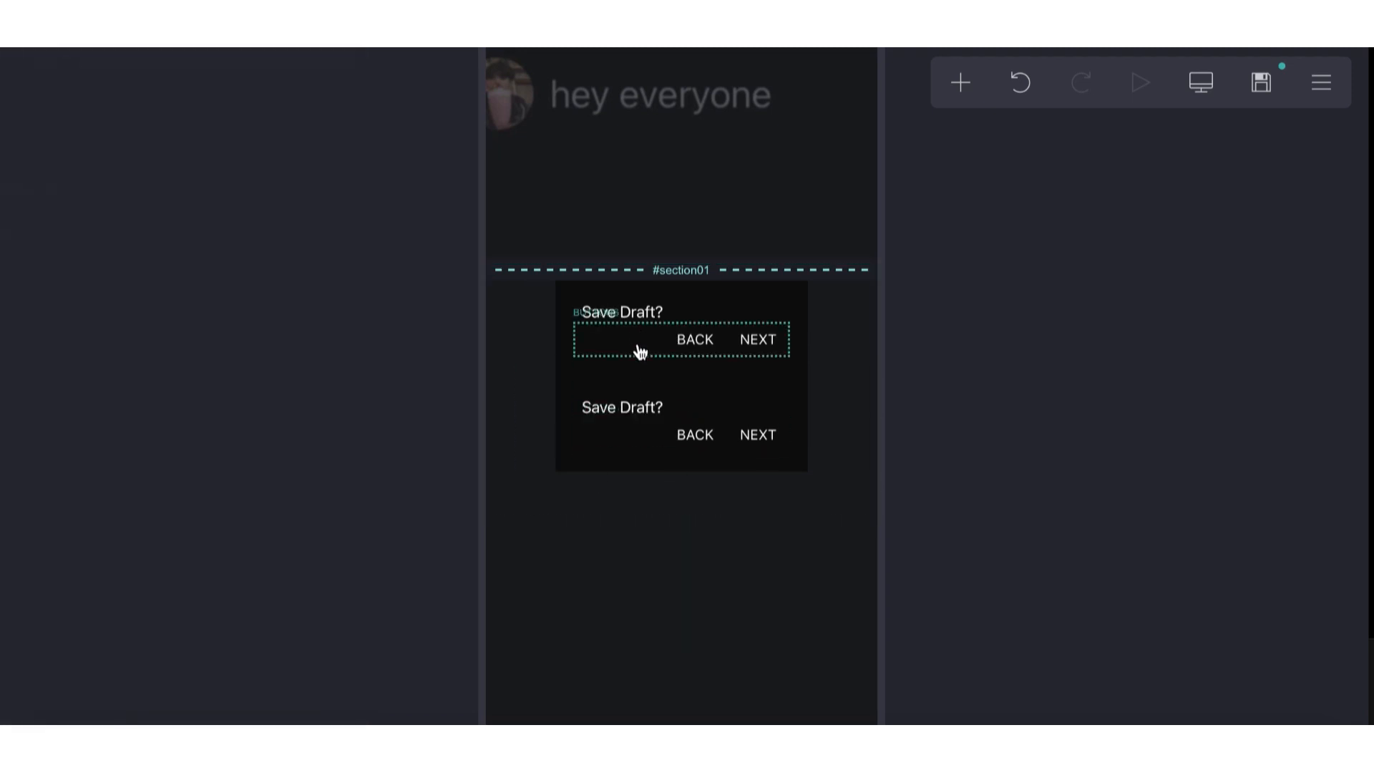
- Move the first dialog container above the #section01 break and add a Footer Marker control directly below that break
left_click_drag(565, 346, 562, 264)
left_click(899, 83)
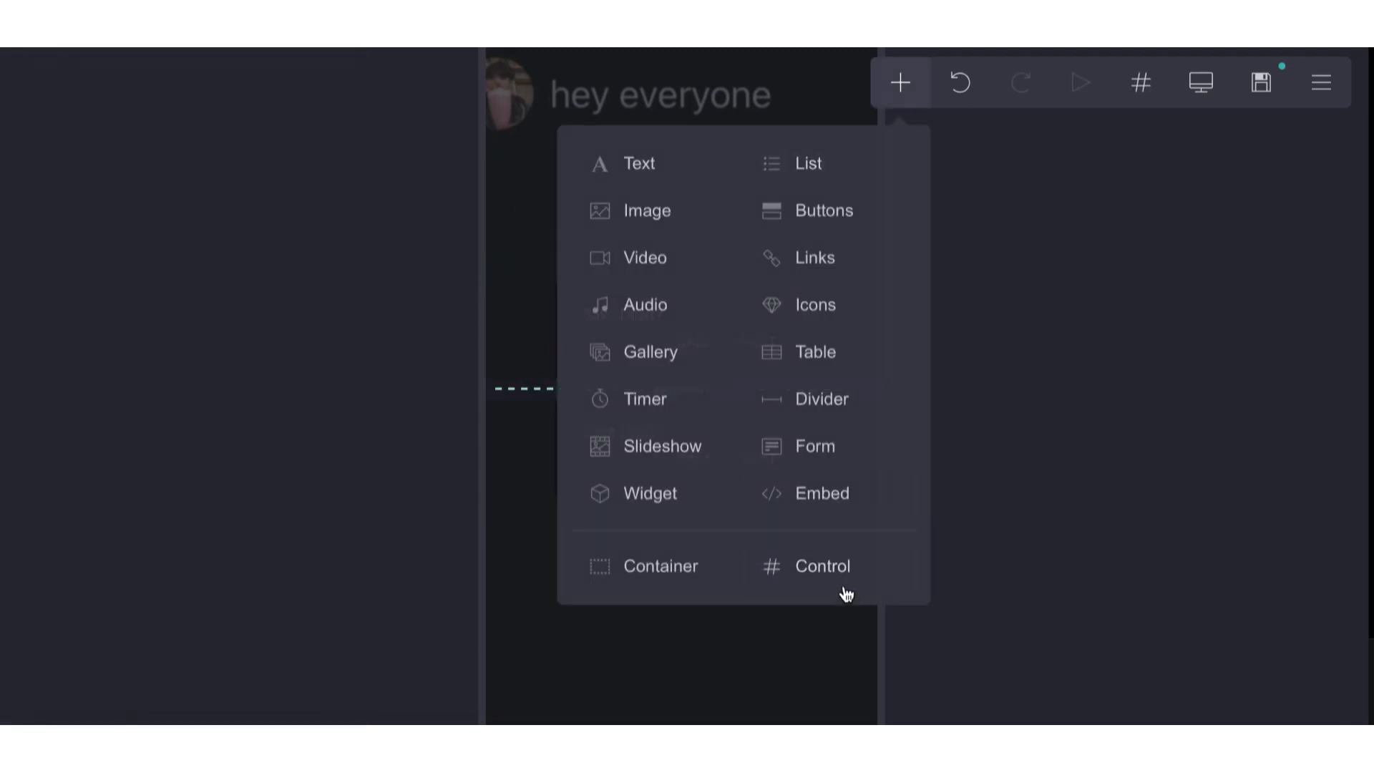
left_click(846, 594)
left_click_drag(698, 521, 693, 429)
scroll(184, 287, "up", 10)
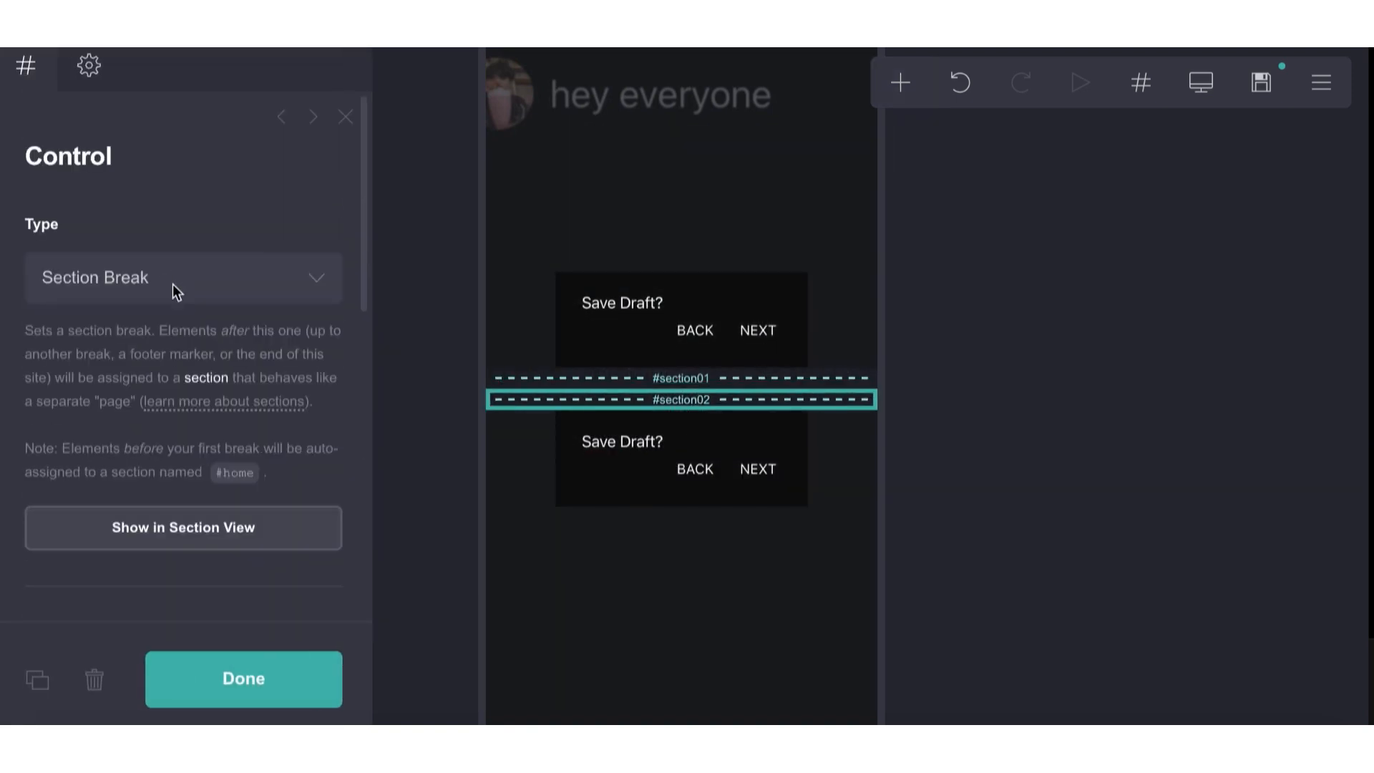
left_click(173, 285)
left_click(153, 332)
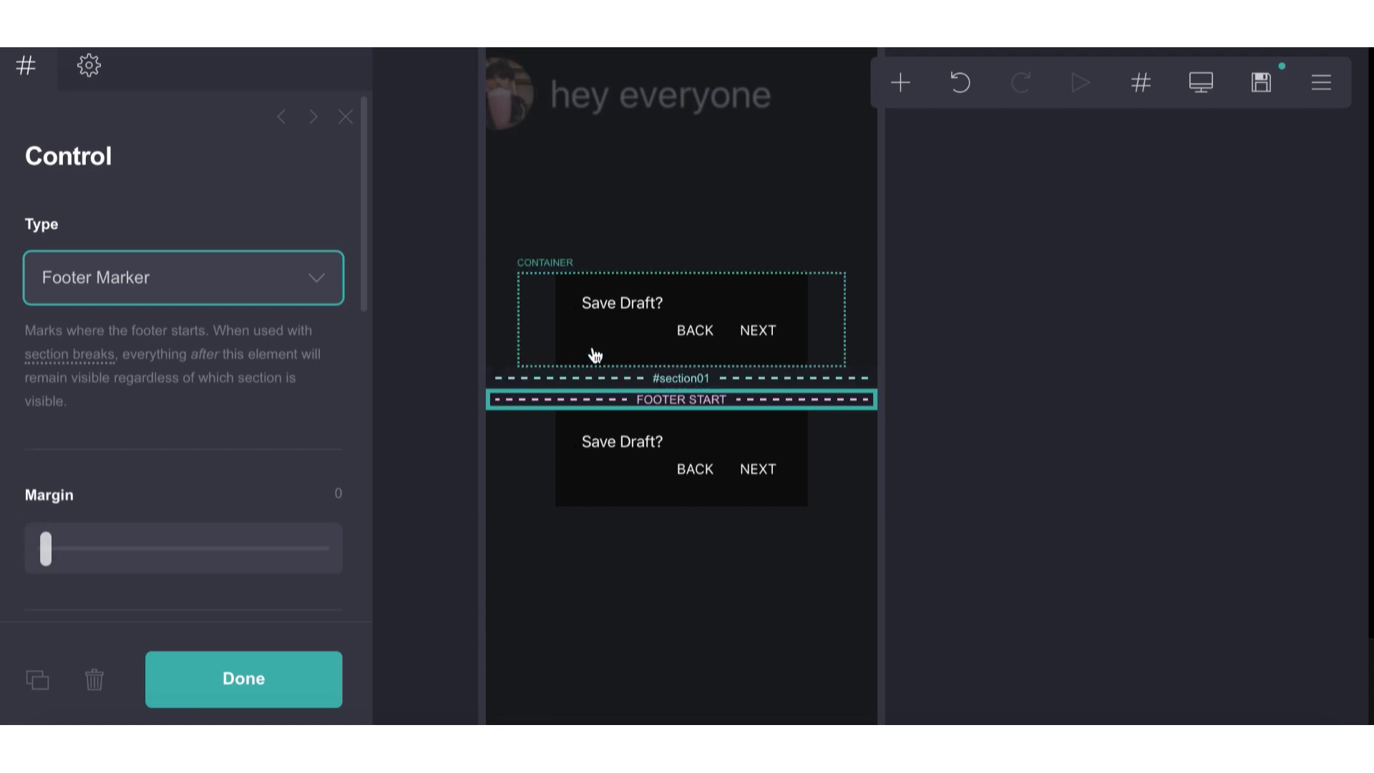
- Rename the #section01 section break as home
left_click(613, 379)
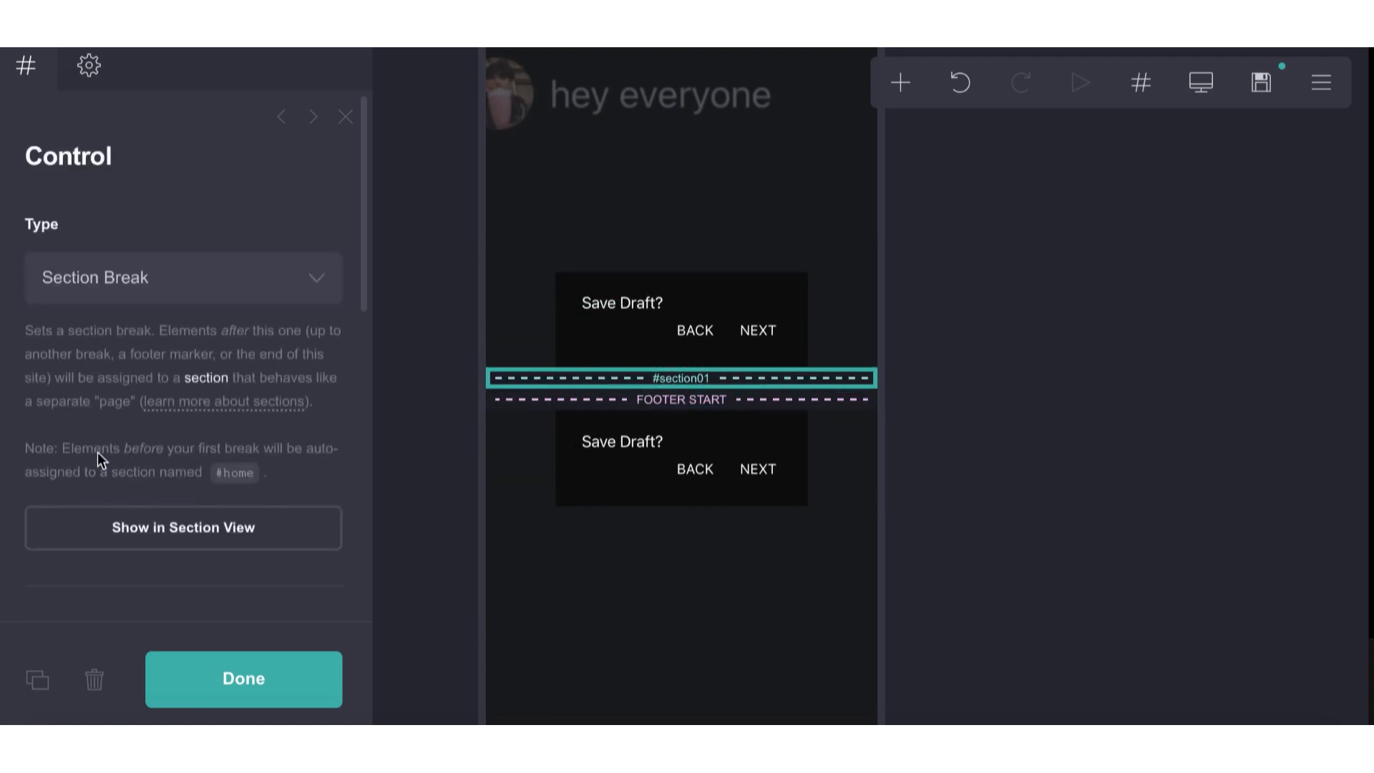
scroll(98, 452, "down", 6)
left_click(186, 264)
left_click_drag(186, 265, 2, 257)
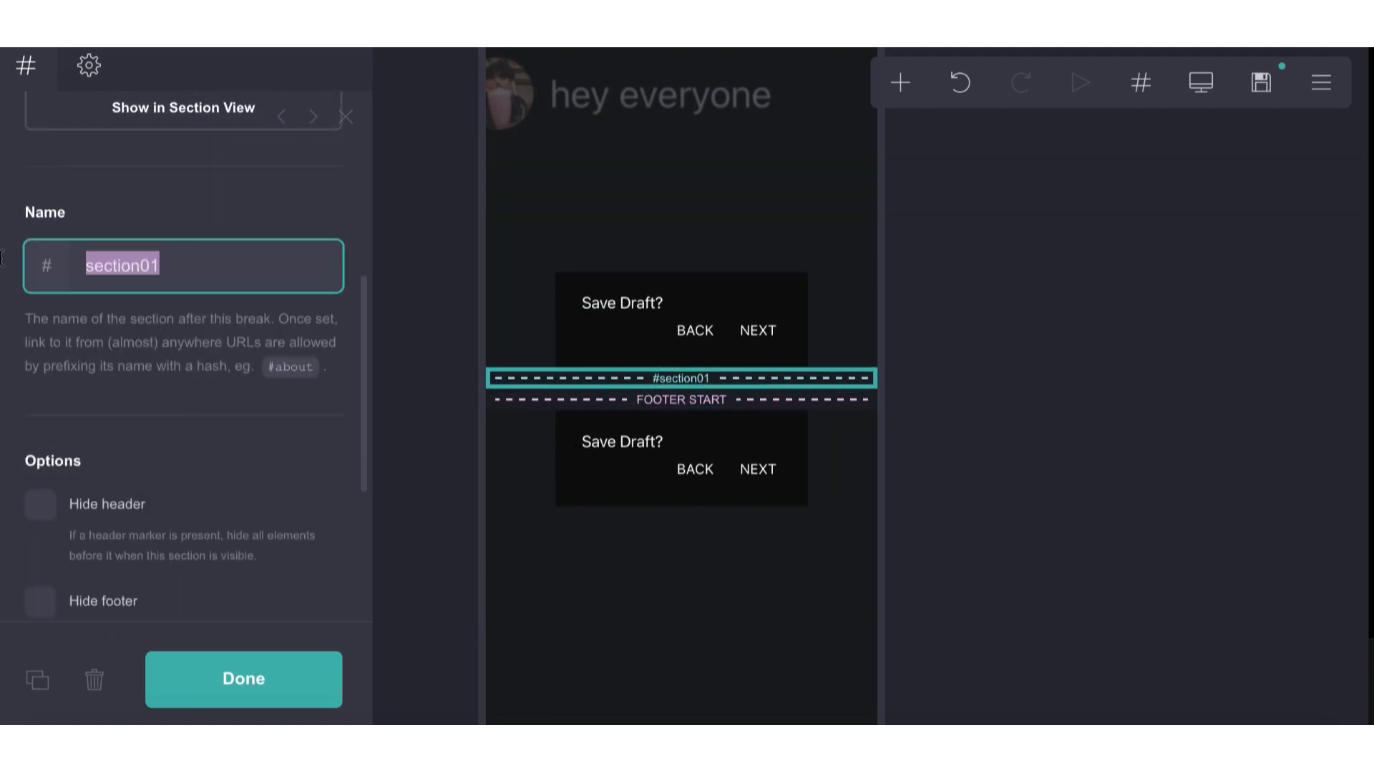
type("home")
left_click(717, 684)
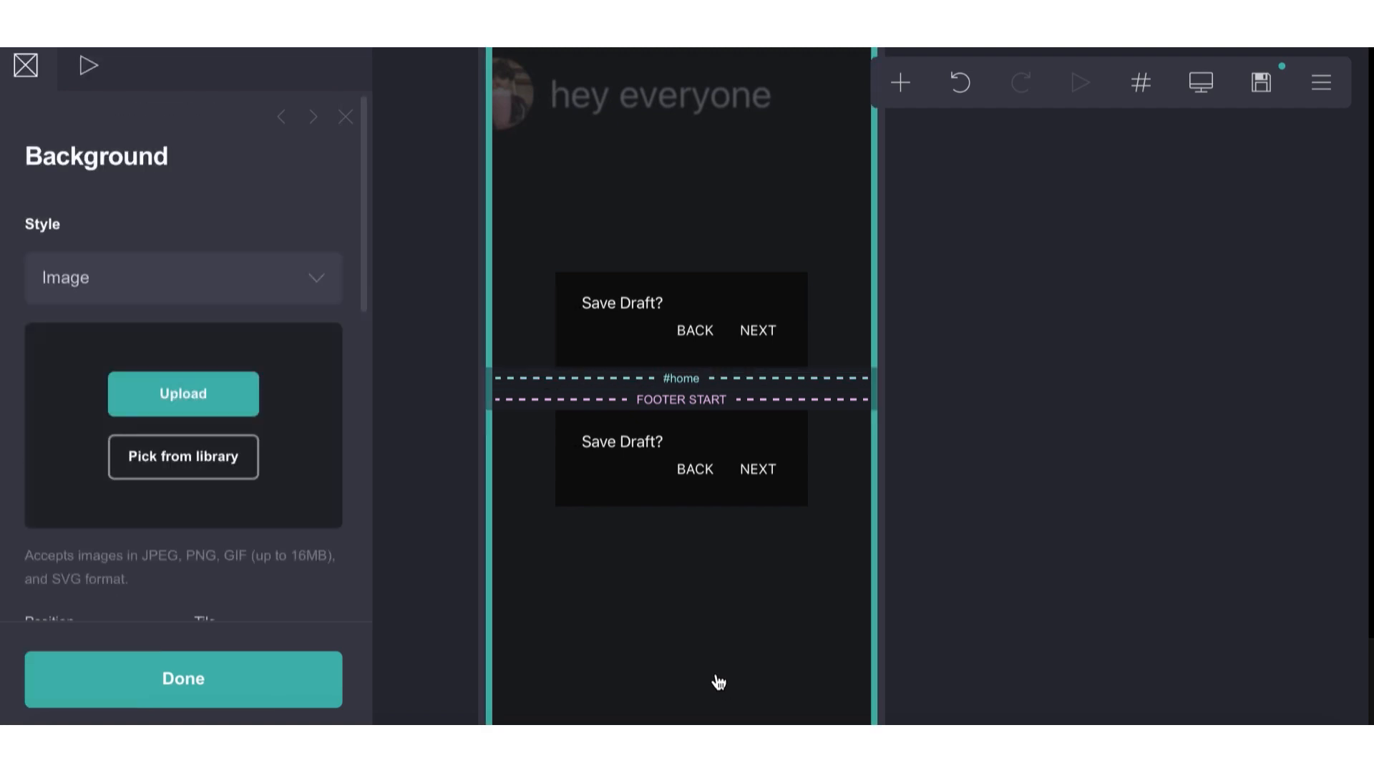
- Delete the buttons from the container above #home and the "Save Draft?" text from the container below the footer marker
left_click(690, 346)
left_click(93, 680)
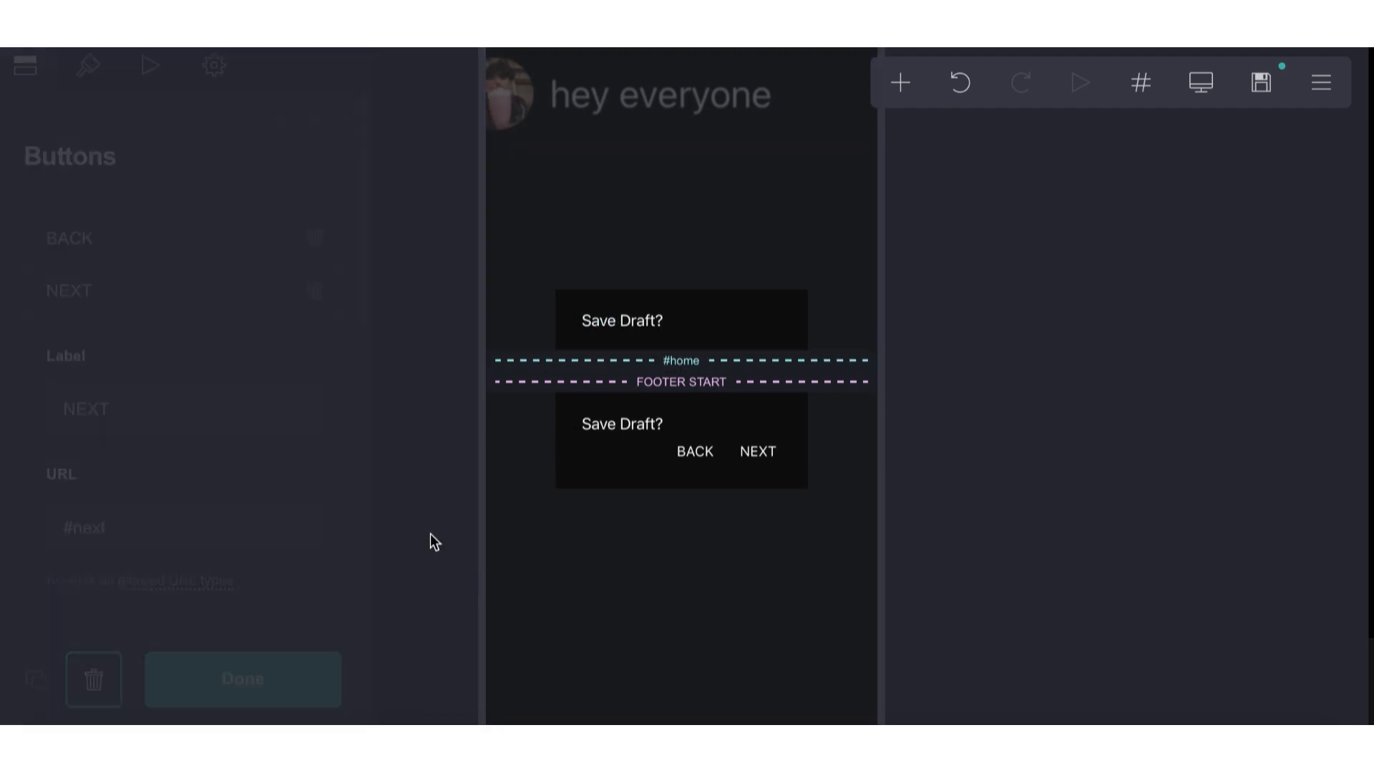
left_click(583, 420)
left_click(583, 422)
left_click(95, 680)
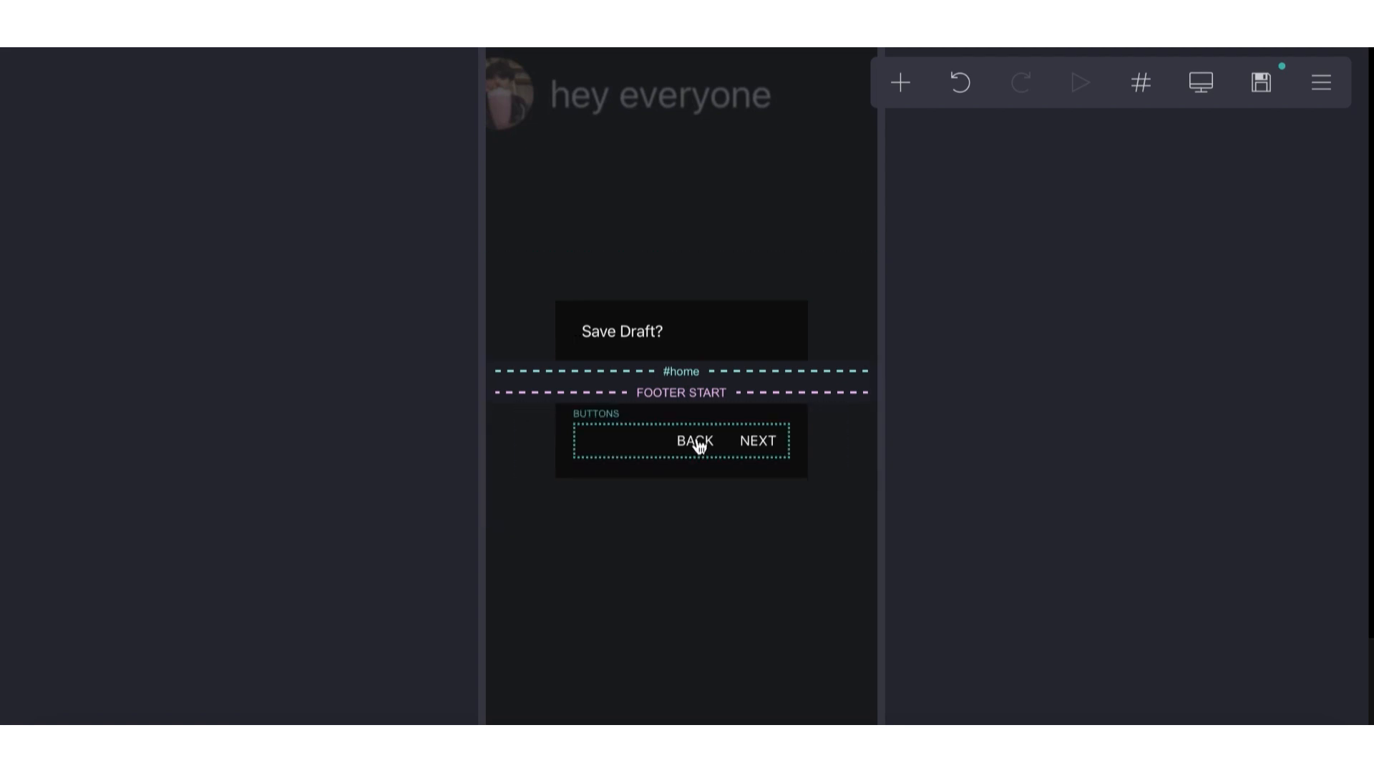
- Add another section break and place it between the #home break and the footer marker
left_click(913, 103)
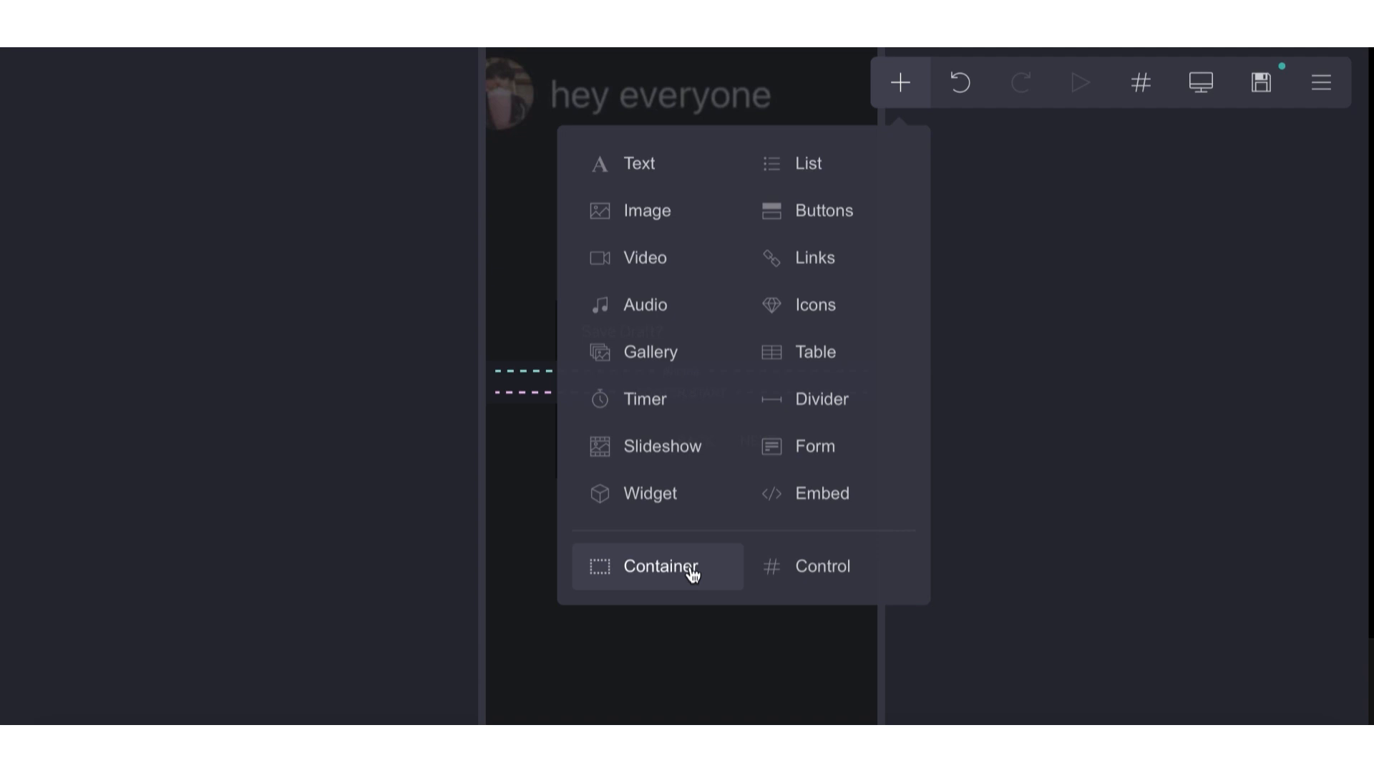
left_click(803, 565)
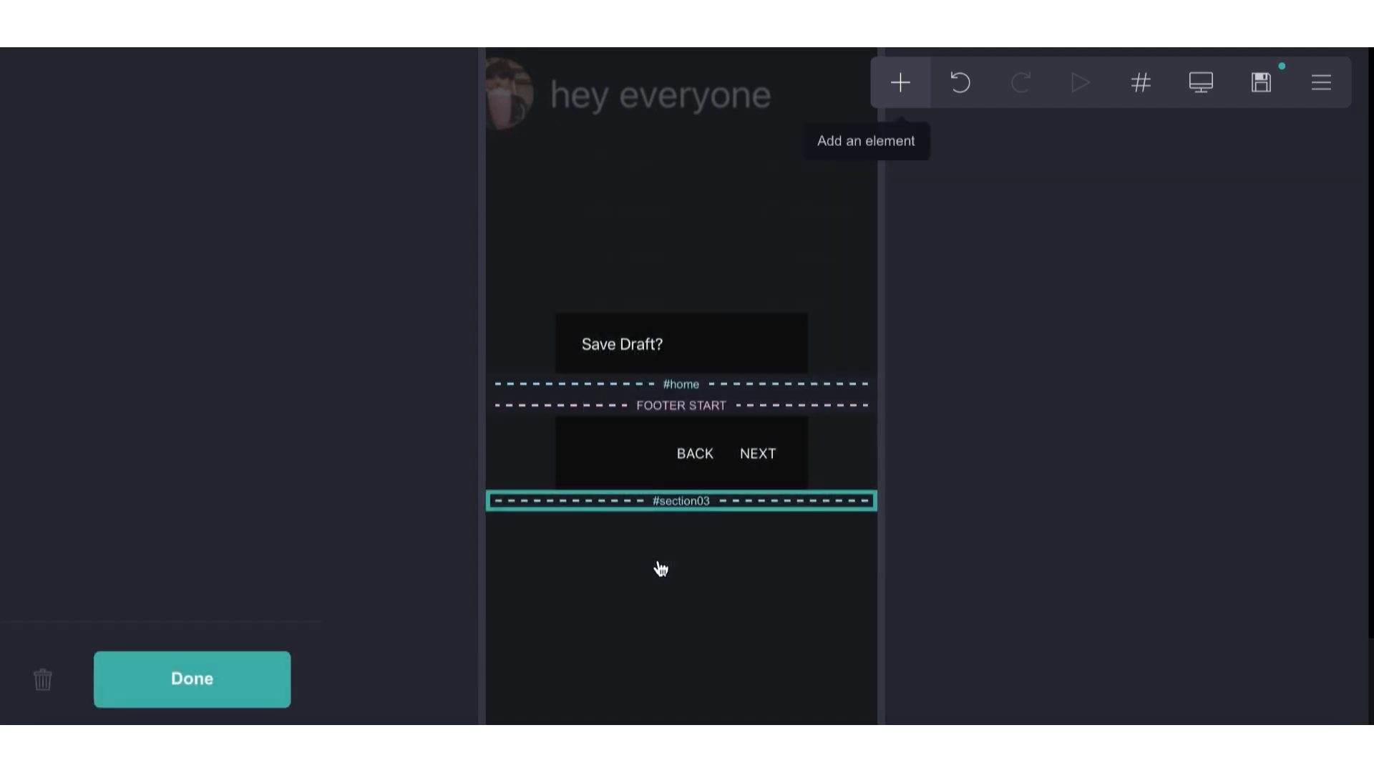
left_click_drag(656, 497, 657, 383)
- Check the NEXT button's link URL and rename the new section break as next to match it
left_click(745, 451)
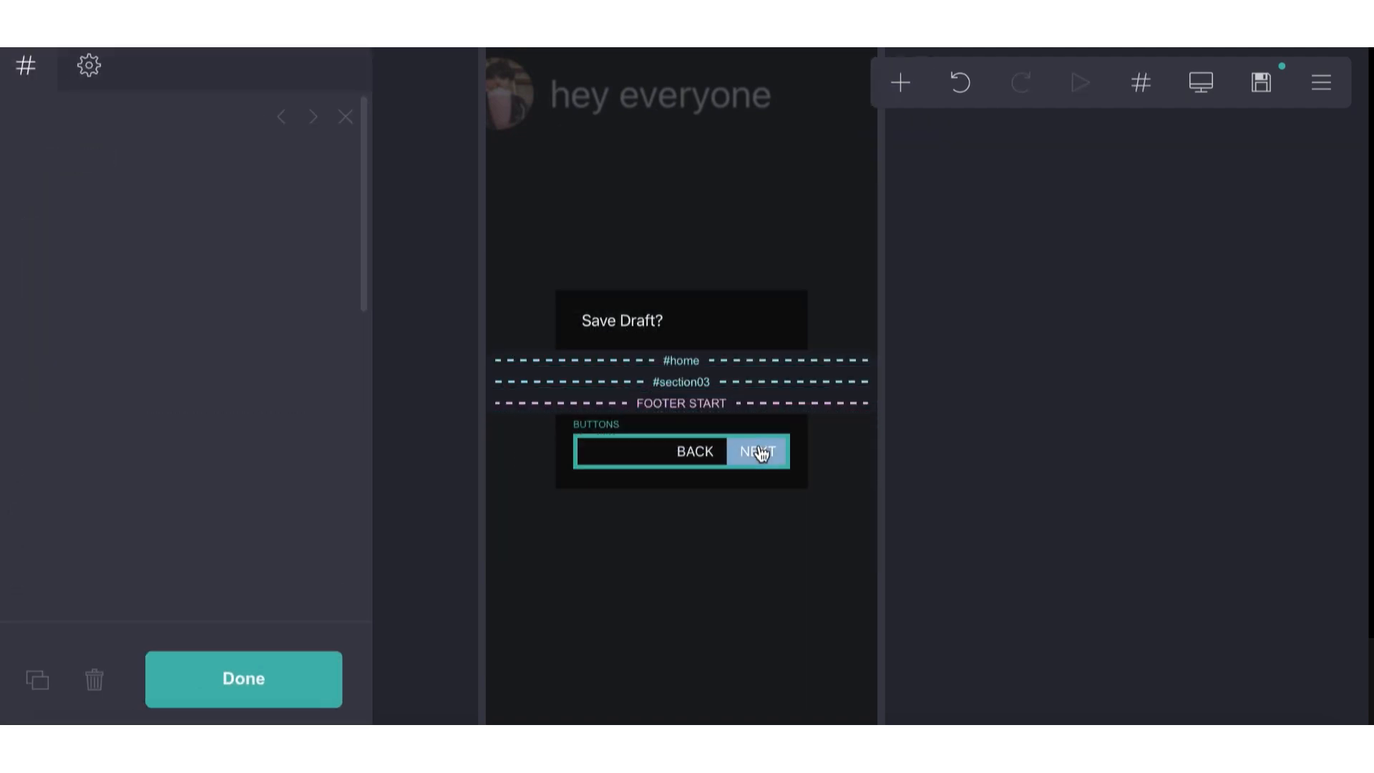
left_click(154, 533)
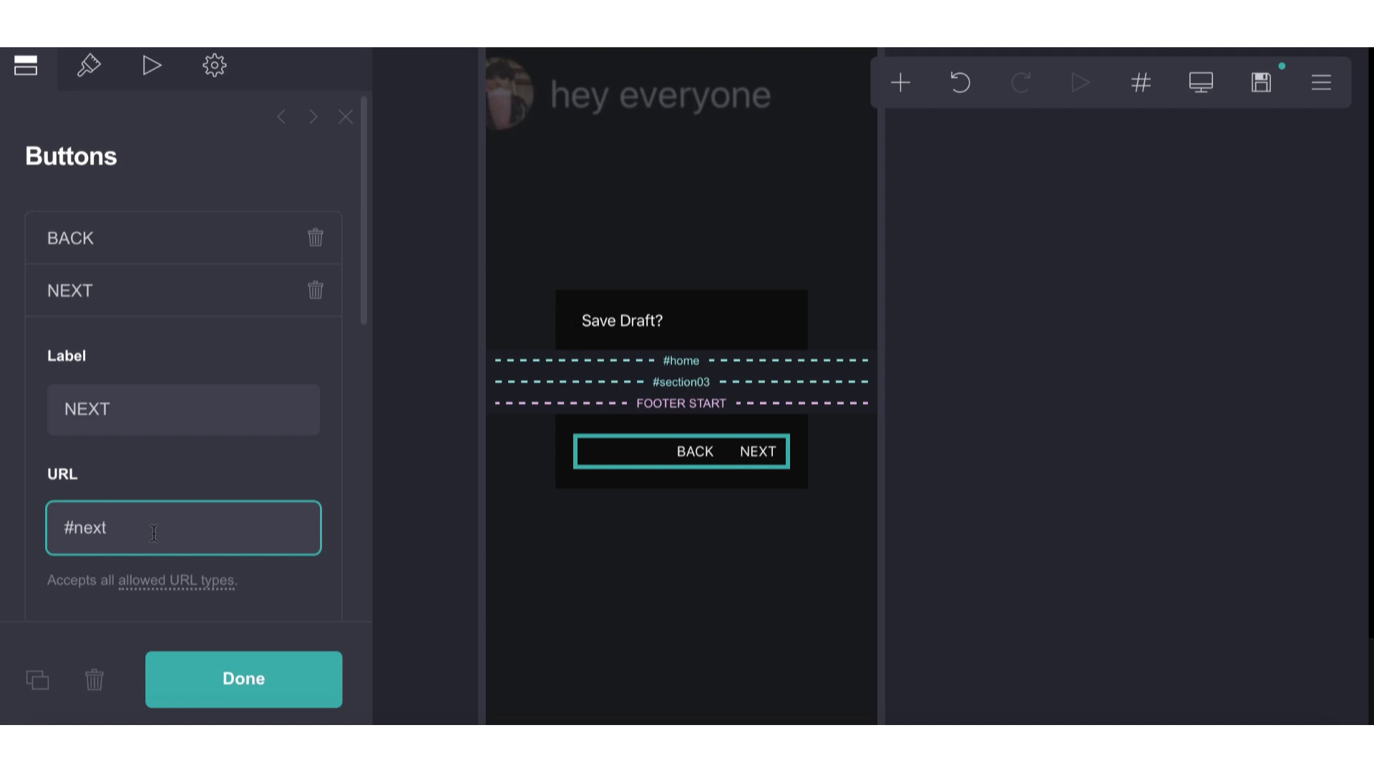
left_click_drag(151, 533, 77, 531)
left_click(534, 555)
left_click(636, 381)
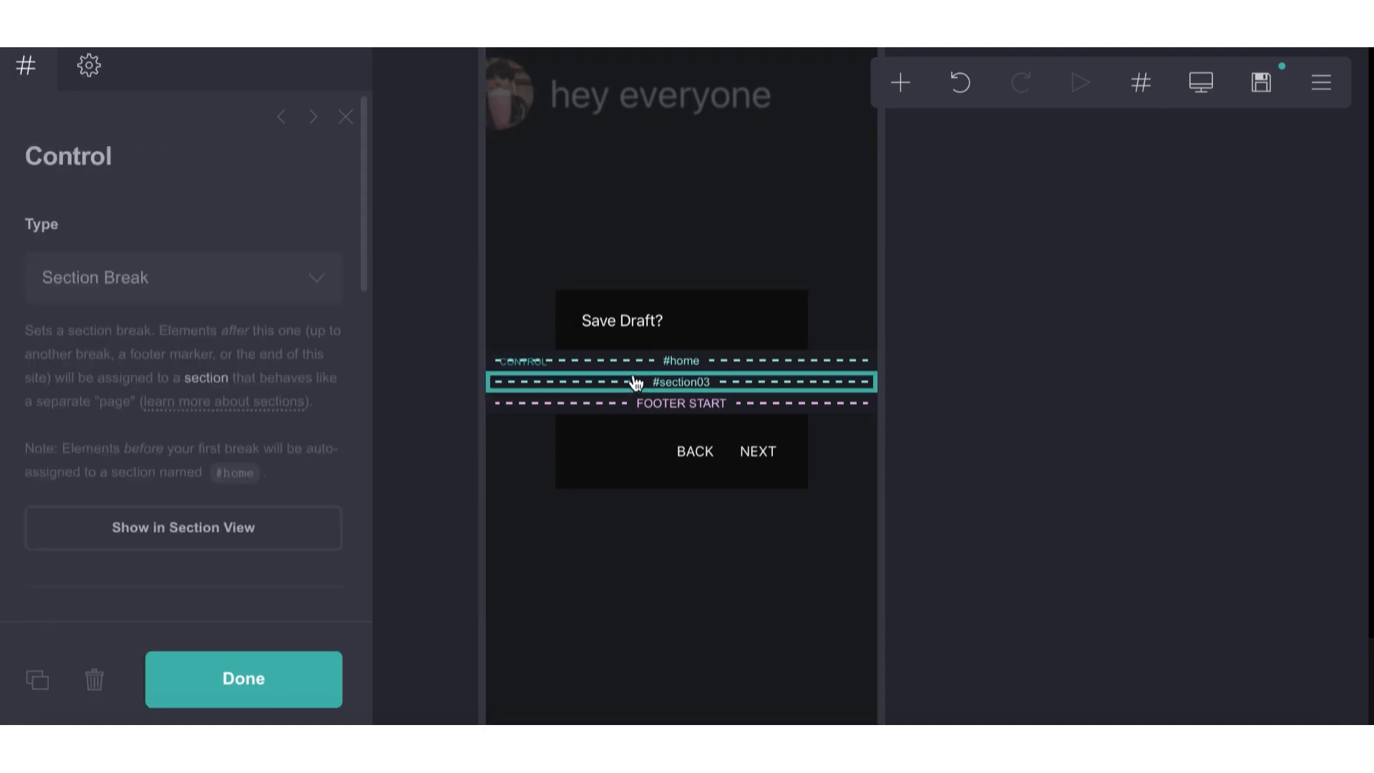
scroll(197, 448, "down", 4)
left_click(194, 418)
key("super+a")
type("e")
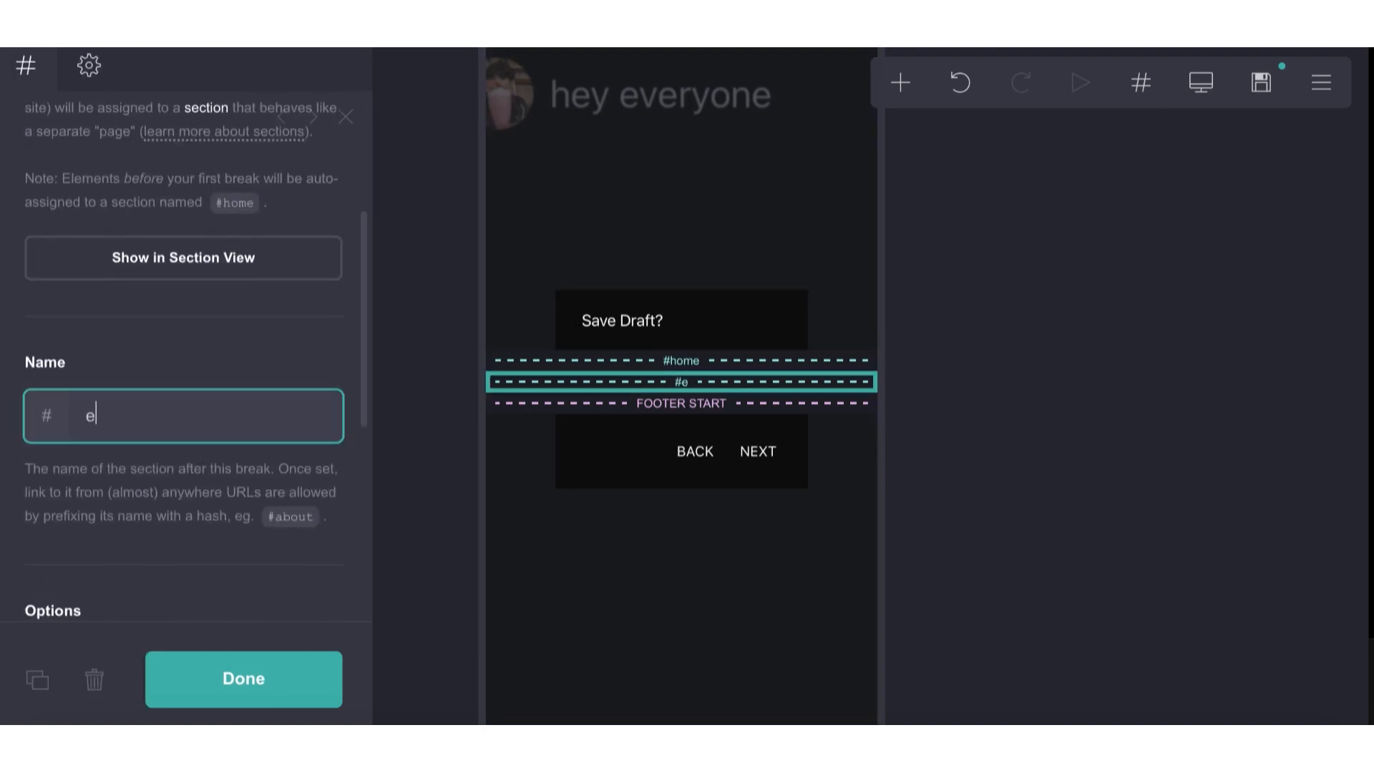
key("BackSpace")
type("net")
key("BackSpace")
type("xt")
left_click(522, 649)
- Add an empty container and place it between the #next break and the footer marker
left_click(632, 288)
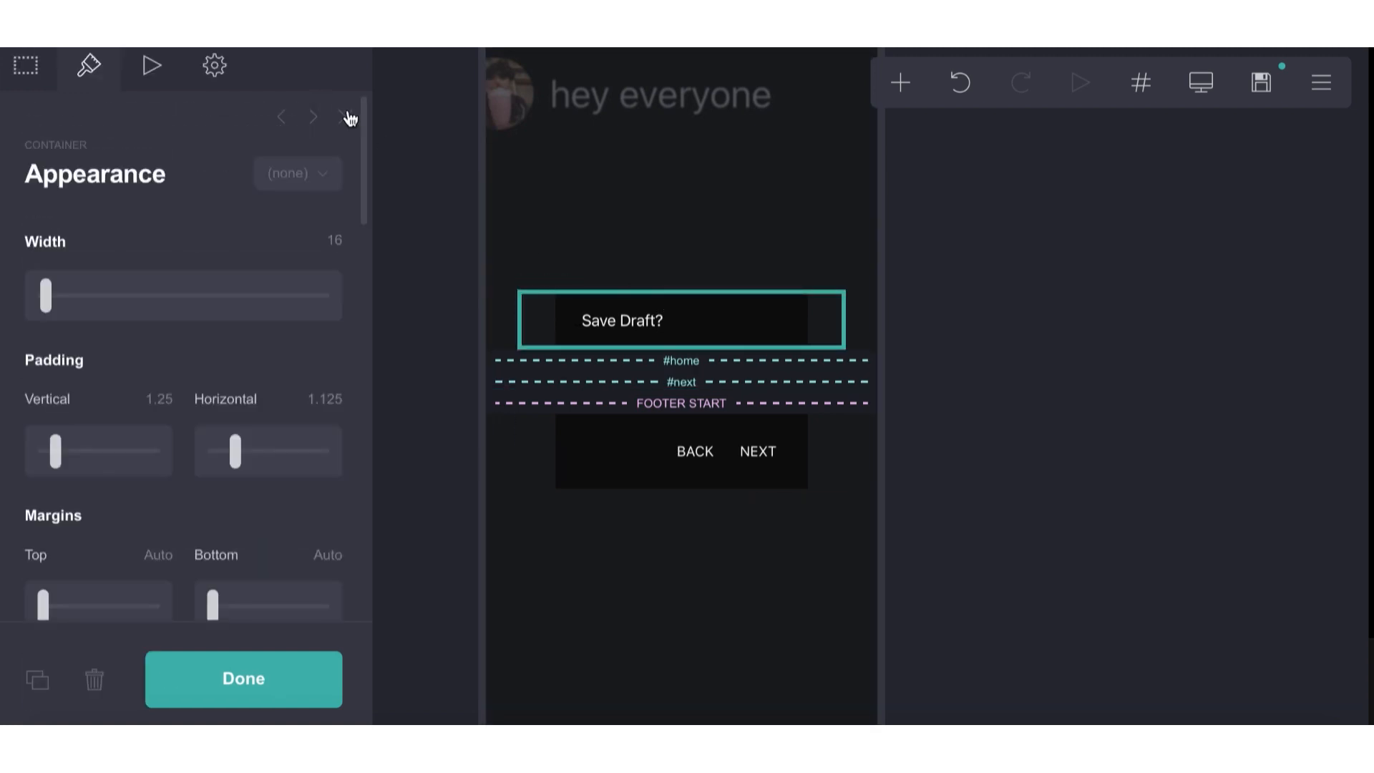
left_click(348, 118)
left_click(896, 91)
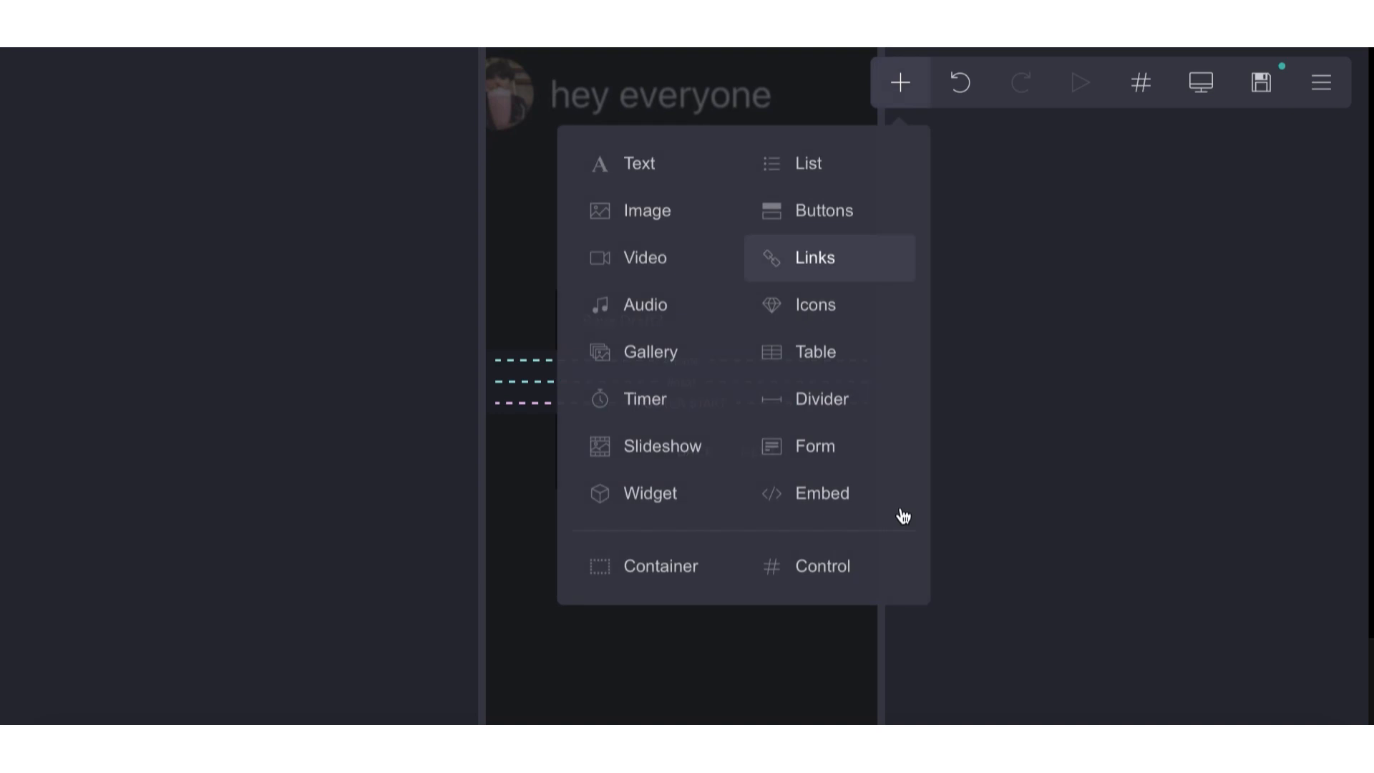
left_click(646, 568)
left_click_drag(613, 512, 620, 359)
left_click(709, 614)
left_click(708, 614)
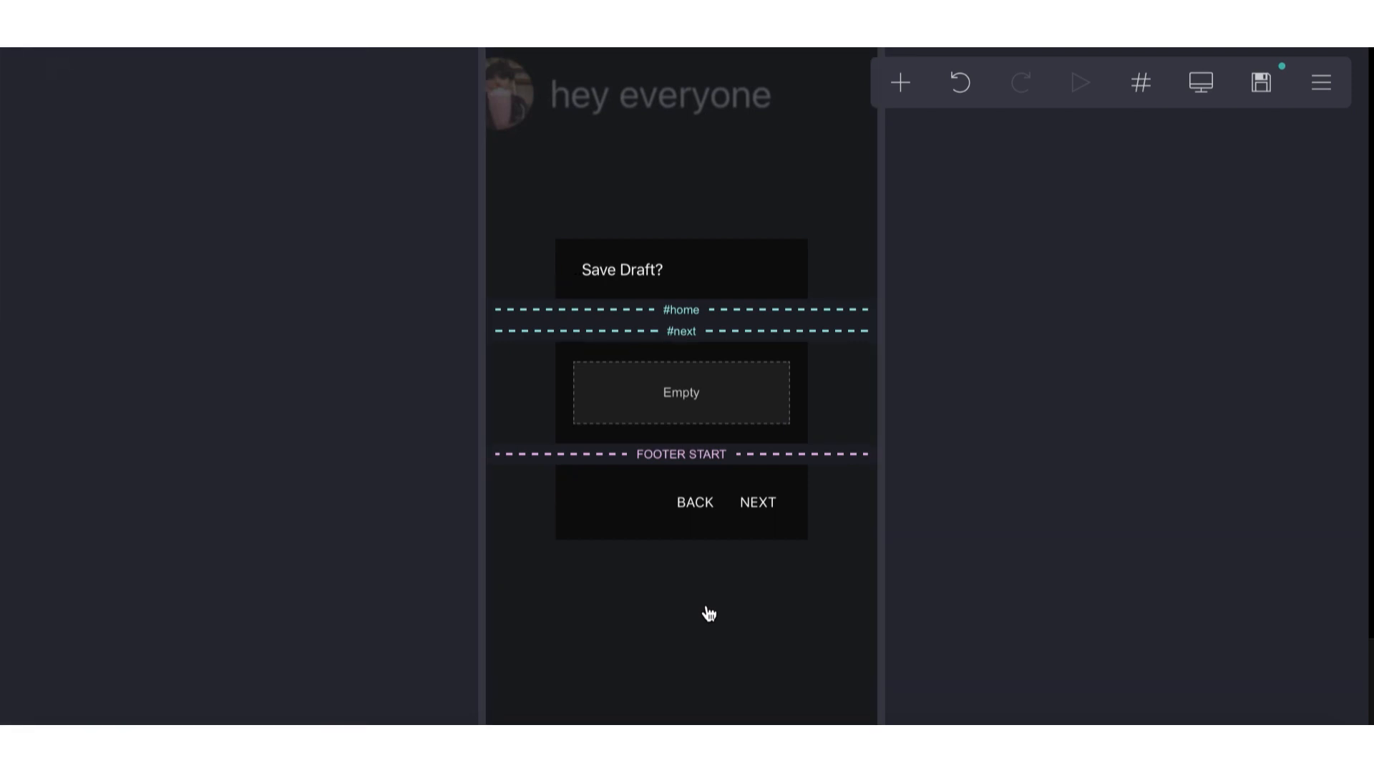
- Duplicate the "Save Draft?" text and move the copy into the empty container below #next
left_click(692, 423)
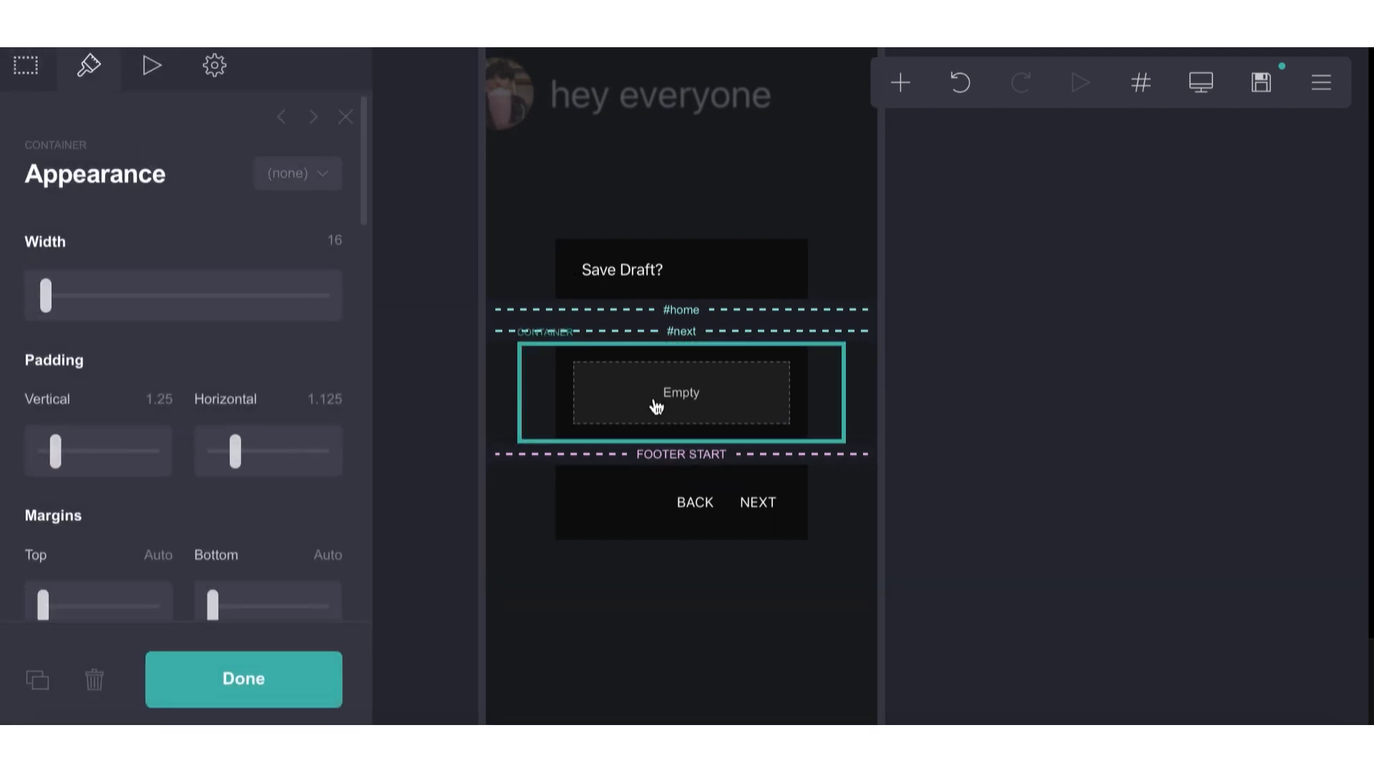
left_click(622, 272)
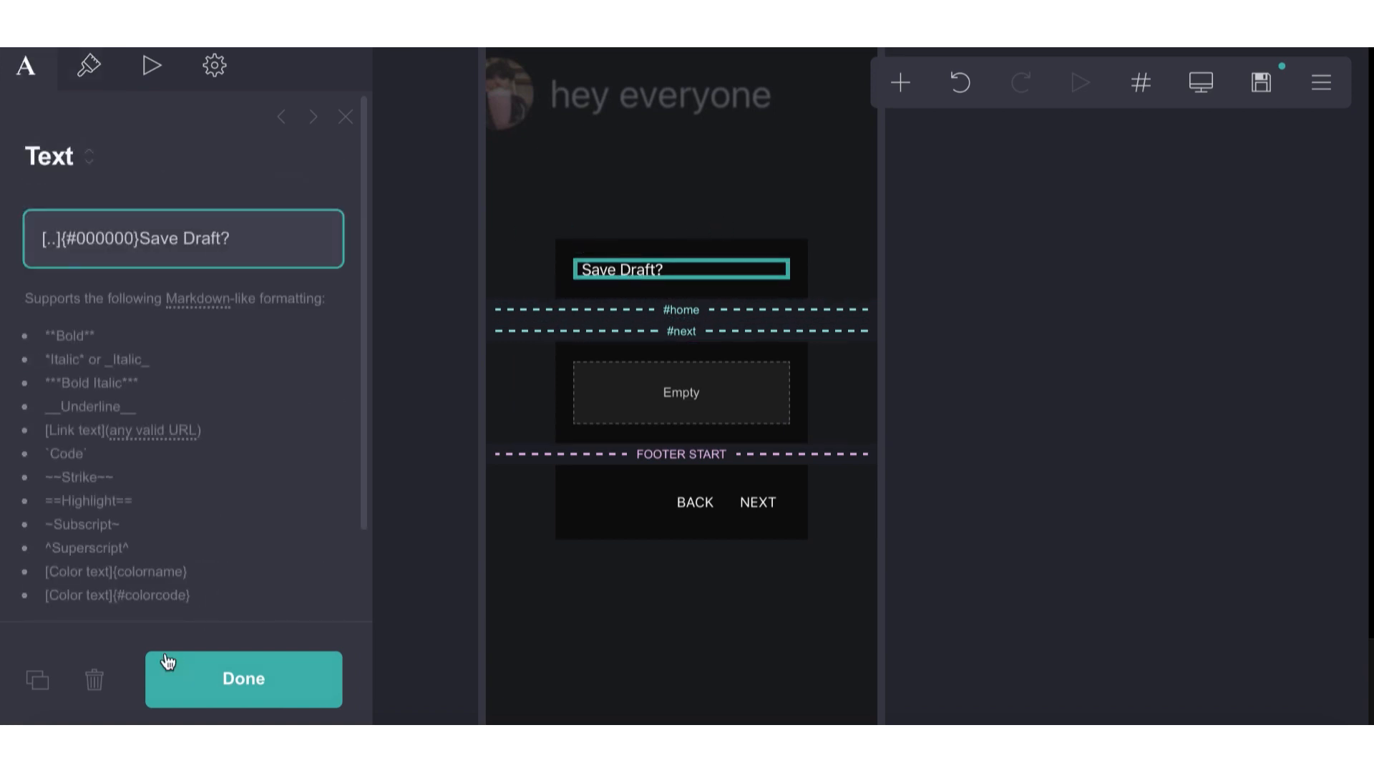
left_click(39, 683)
left_click_drag(629, 283, 630, 418)
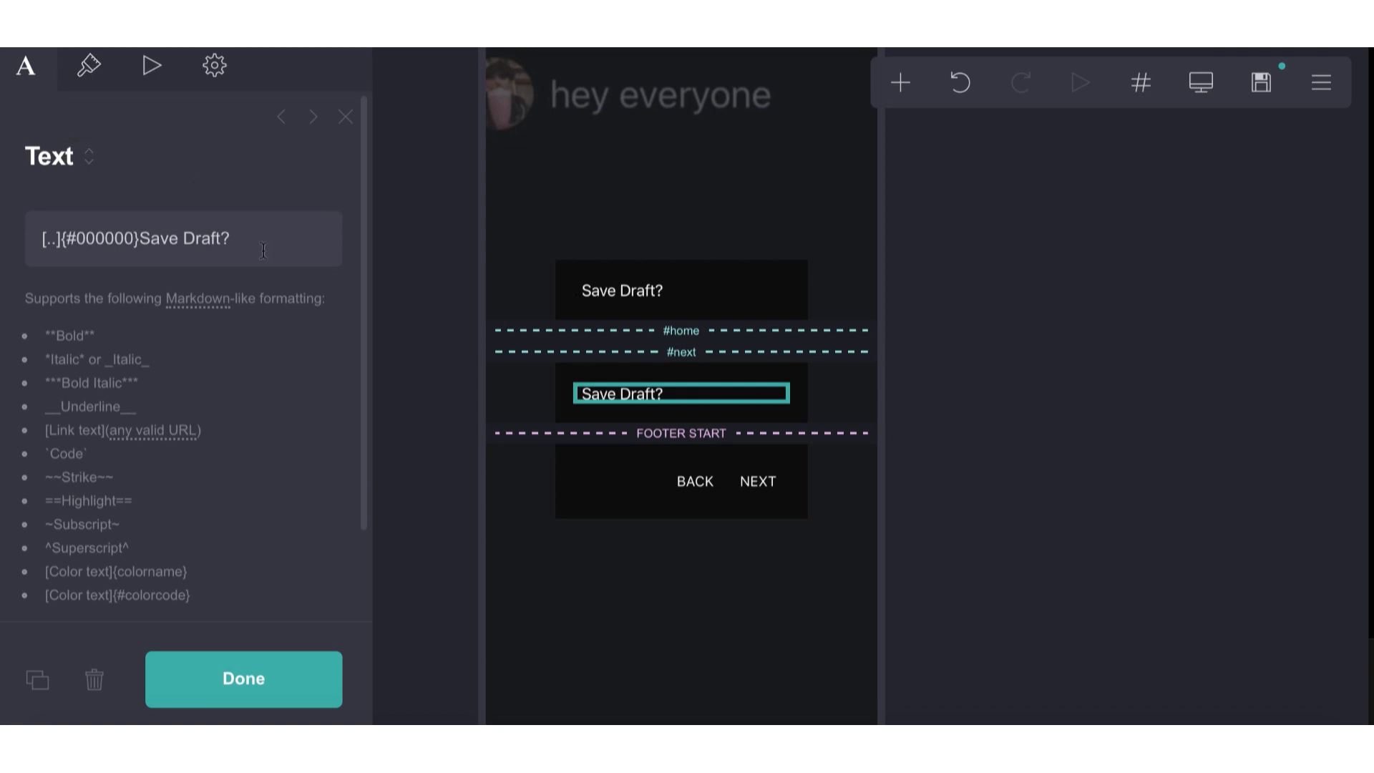
- Replace the copied "Save Draft?" text below #next with Before You Follow and remove its colour-code prefix
left_click_drag(263, 250, 136, 243)
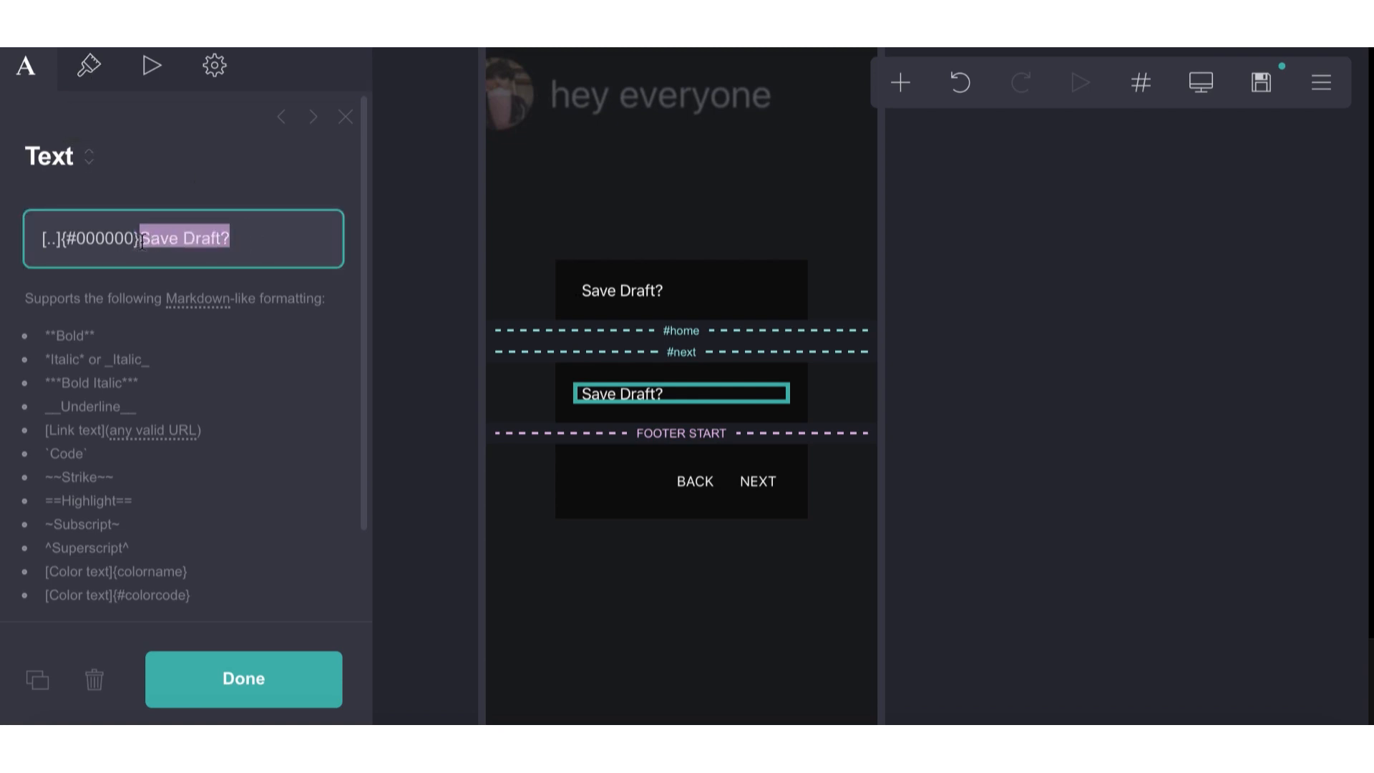
type("Before")
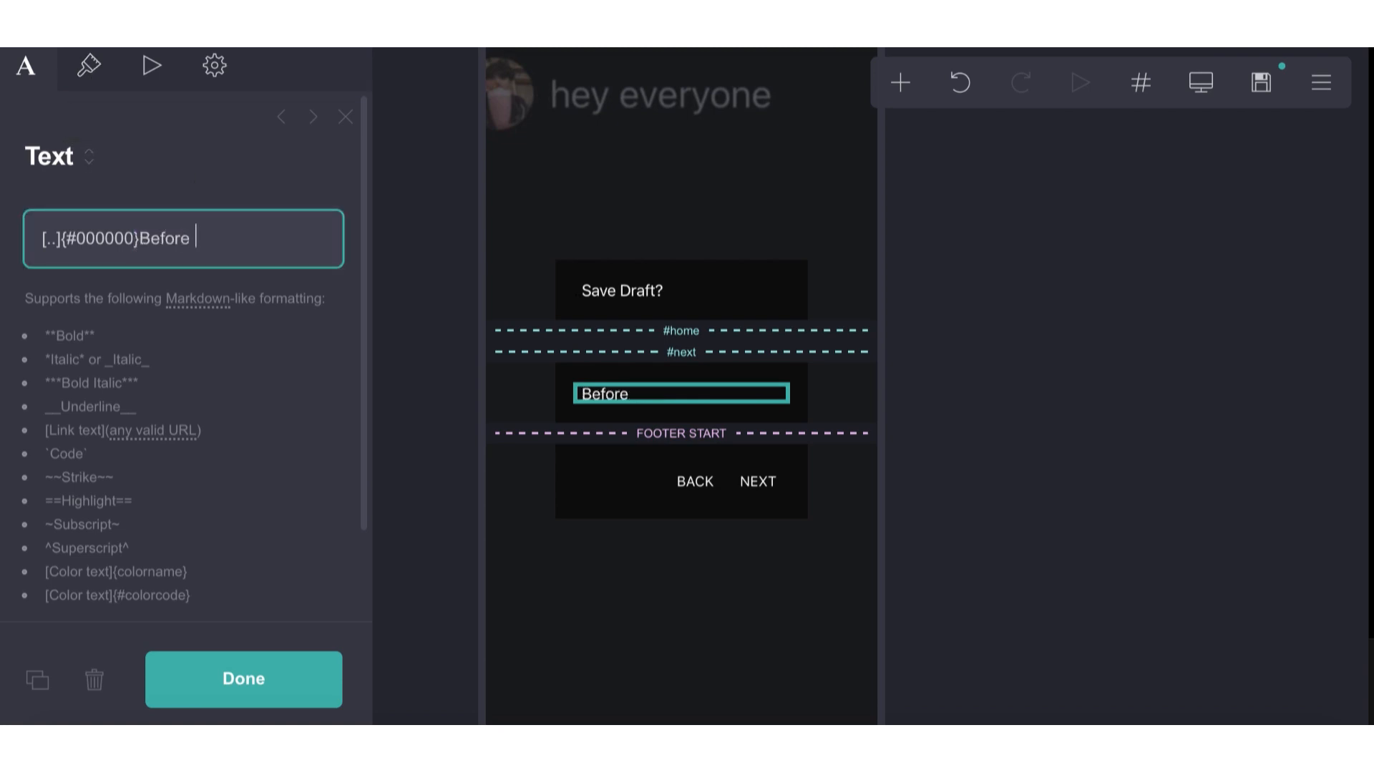
type(" You Follow")
left_click_drag(140, 231, 6, 218)
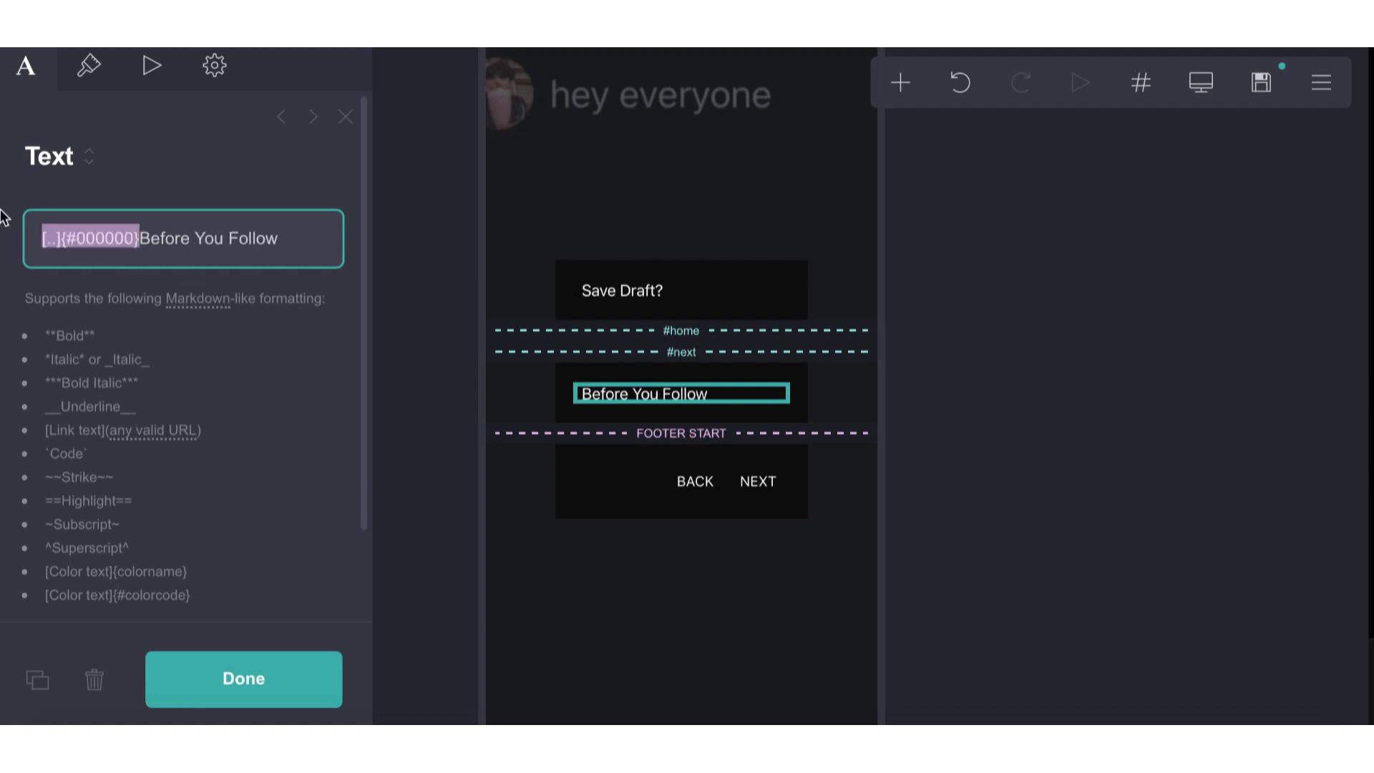
key("BackSpace")
- Set the horizontal padding of the container holding "Before You Follow" to 1.75
left_click(108, 78)
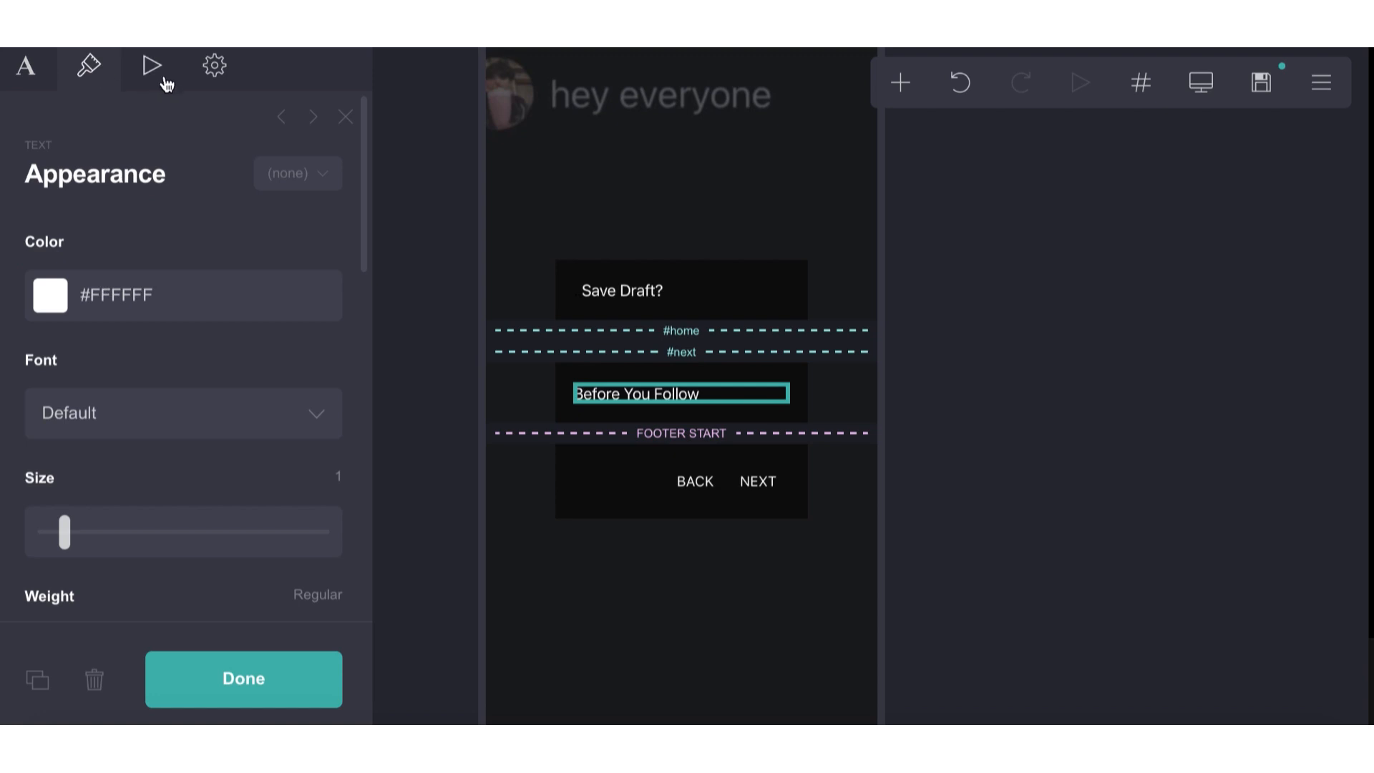
left_click(557, 398)
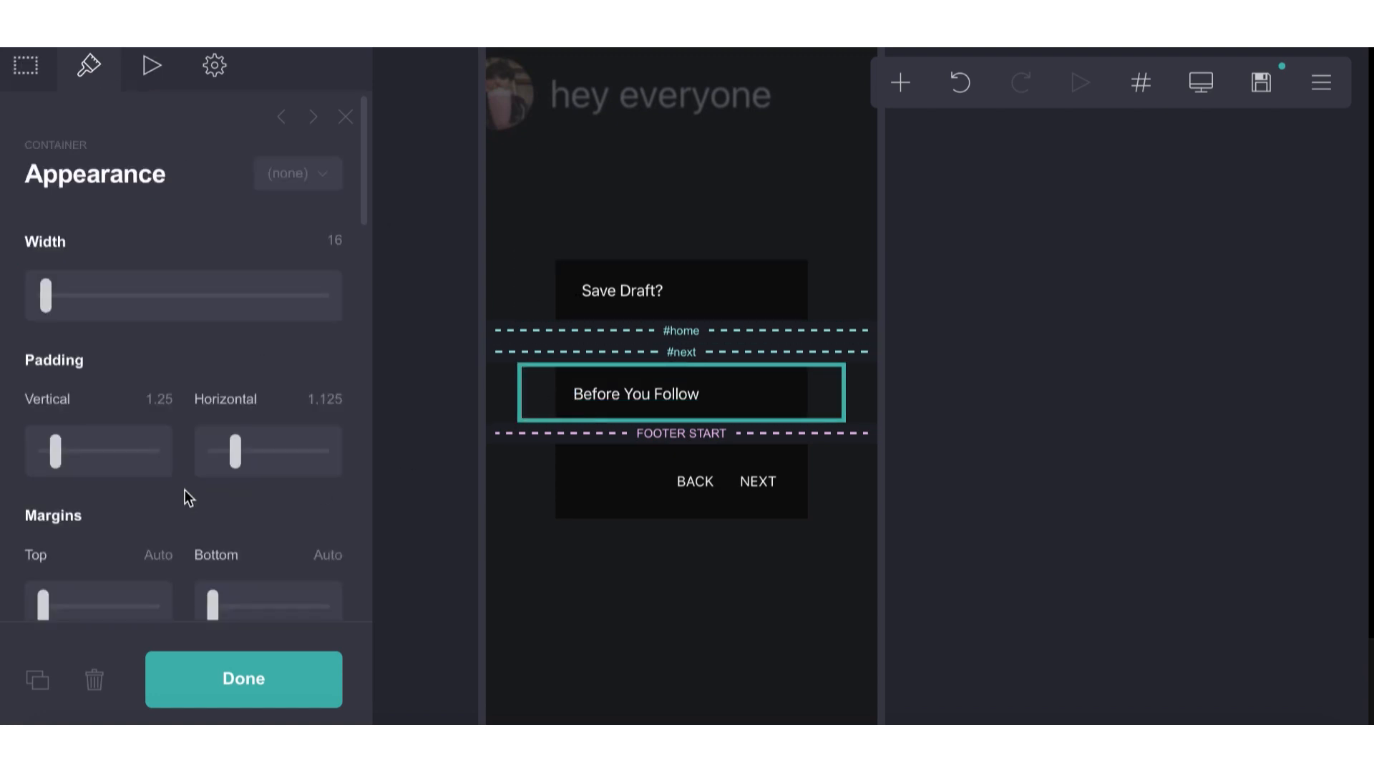
left_click_drag(238, 463, 248, 463)
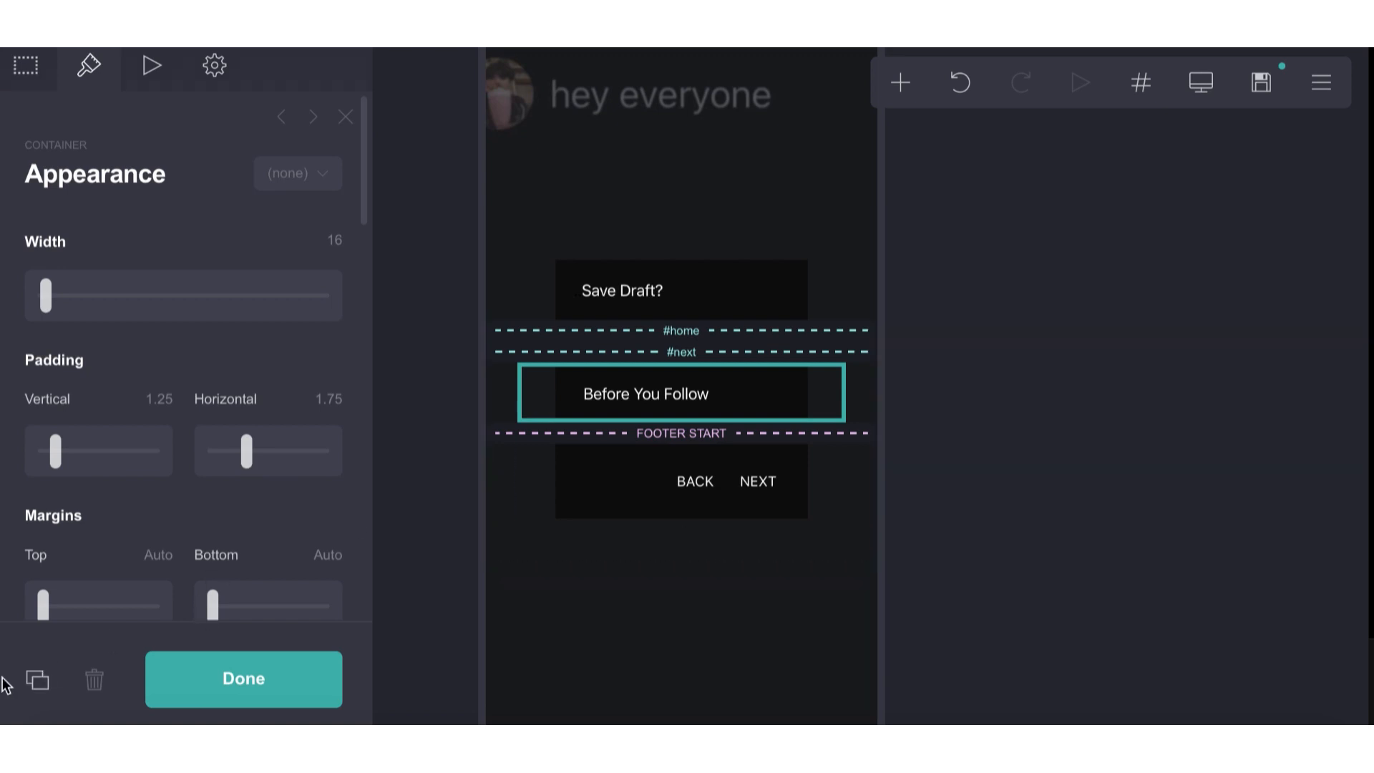
- Duplicate the "Before You Follow" text and set the copy's size to 0.75
left_click(606, 398)
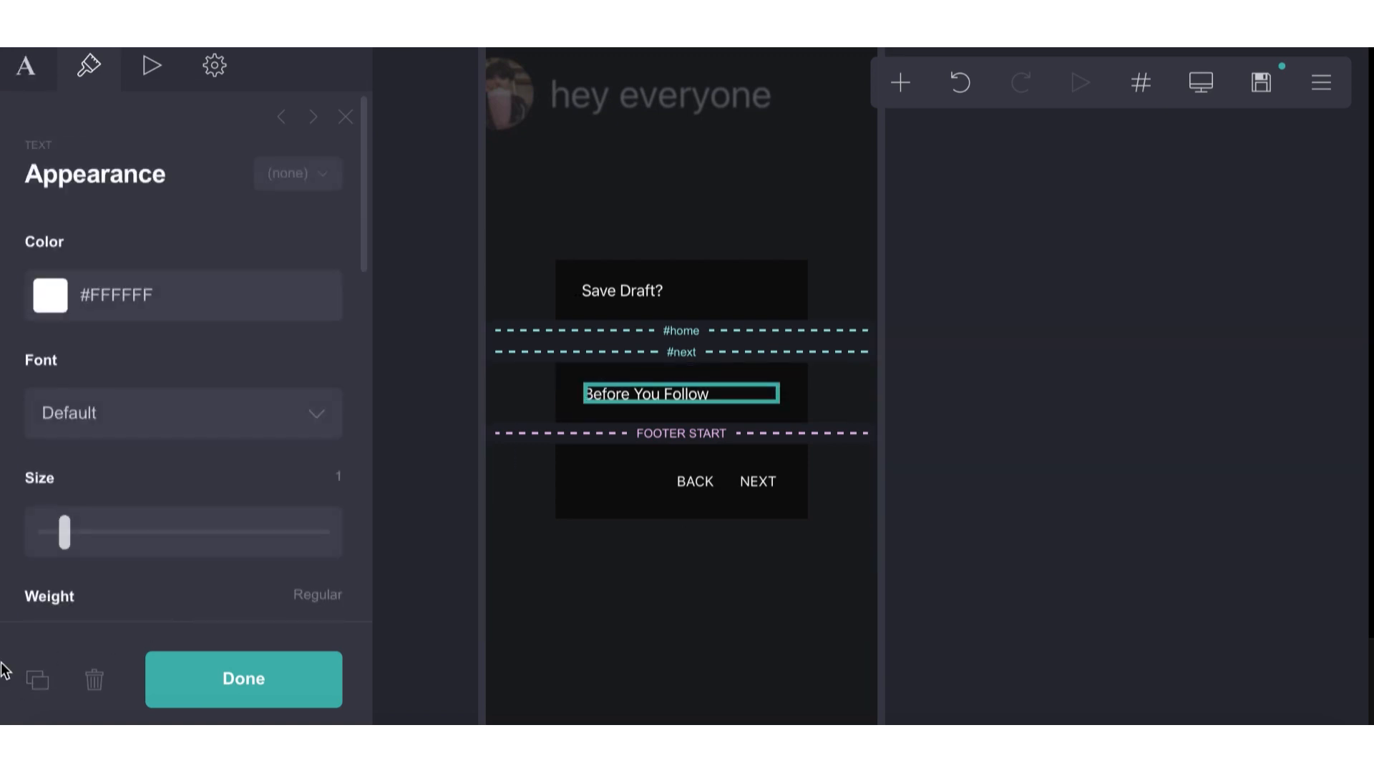
left_click(37, 679)
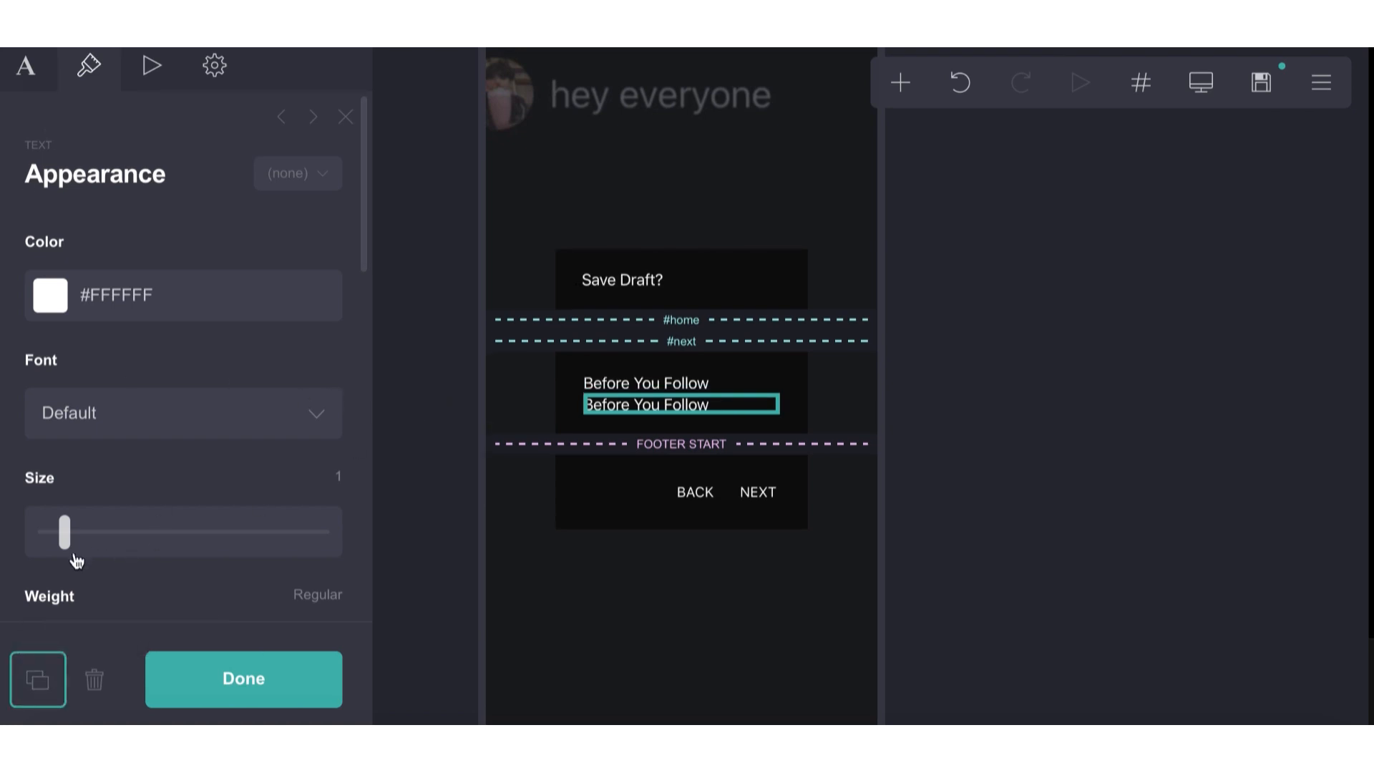
left_click_drag(65, 533, 55, 532)
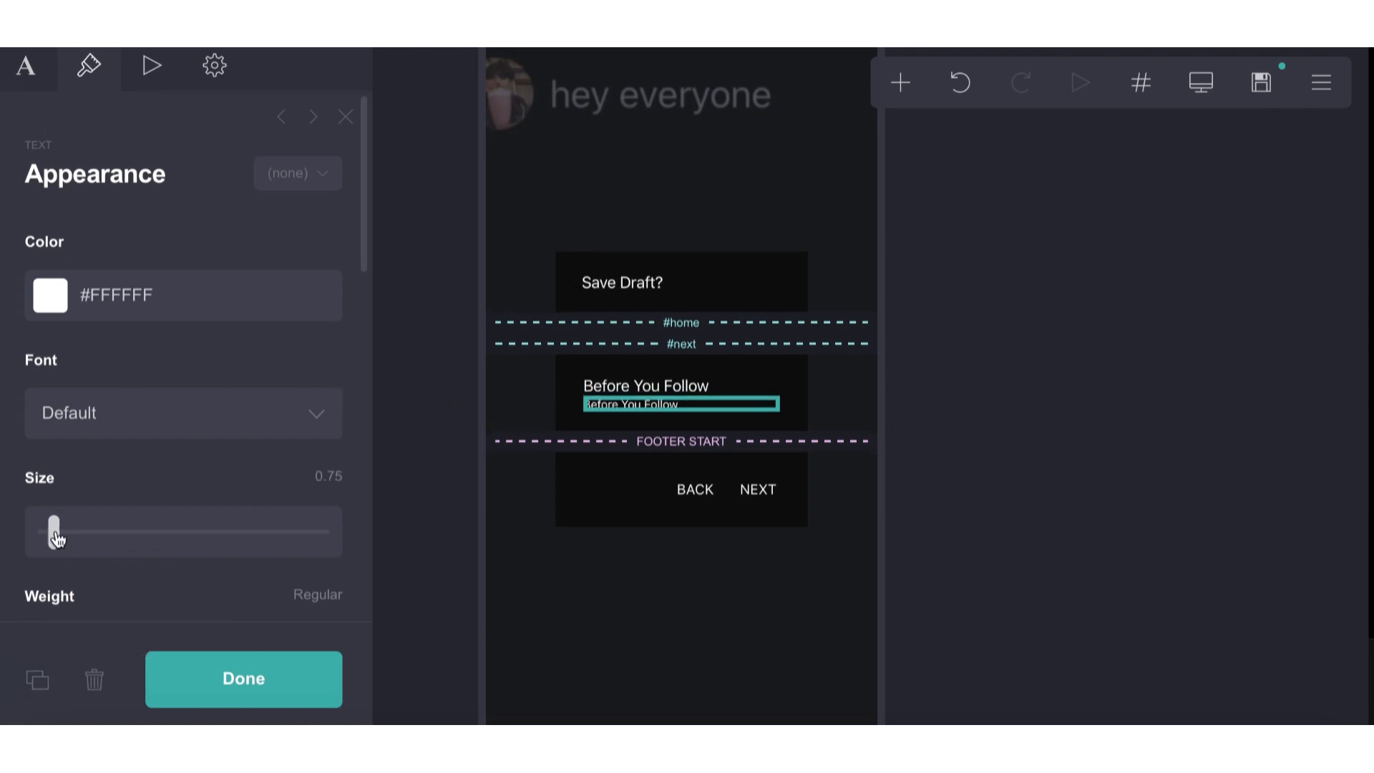
- Replace the smaller copy's text with a placeholder paragraph of the word info repeated over several lines
left_click(34, 85)
left_click_drag(184, 238, 40, 238)
type("in")
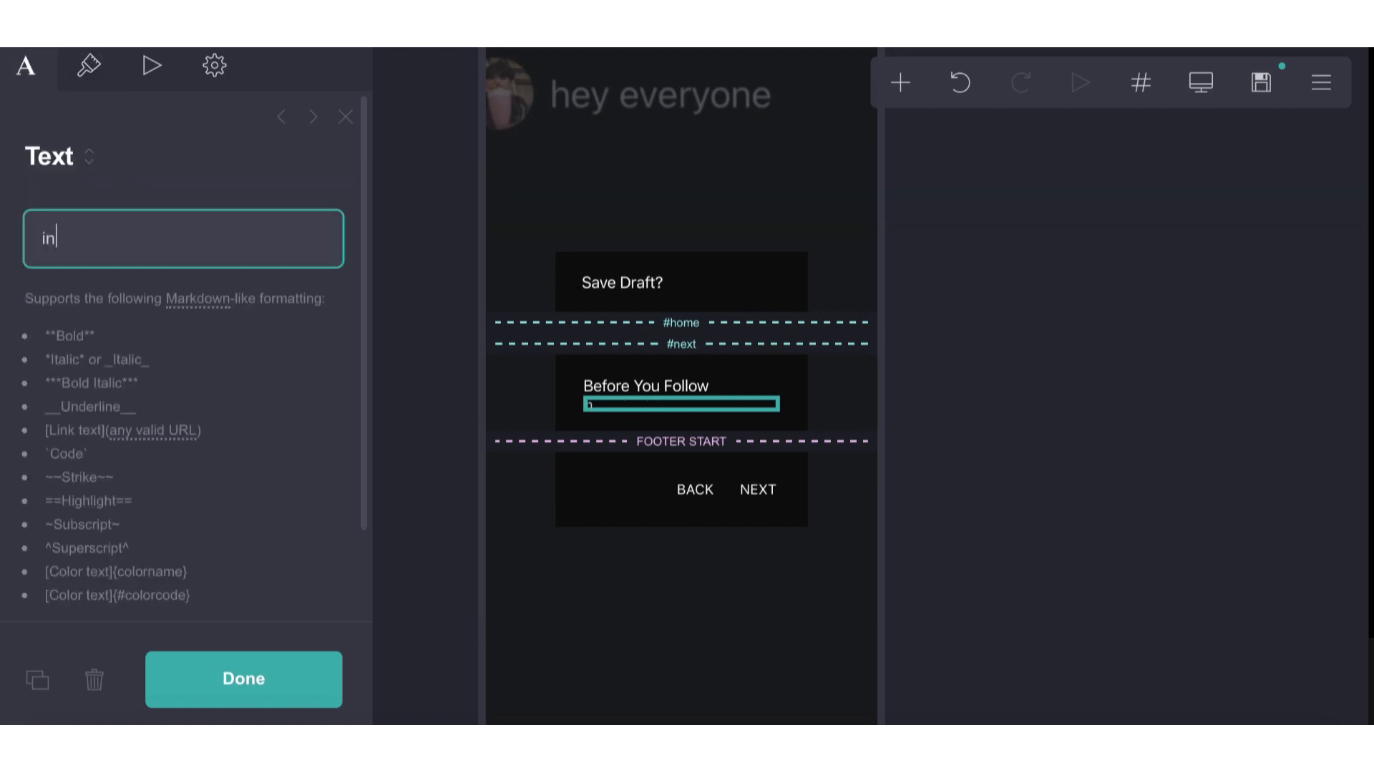
type("fo info info info info")
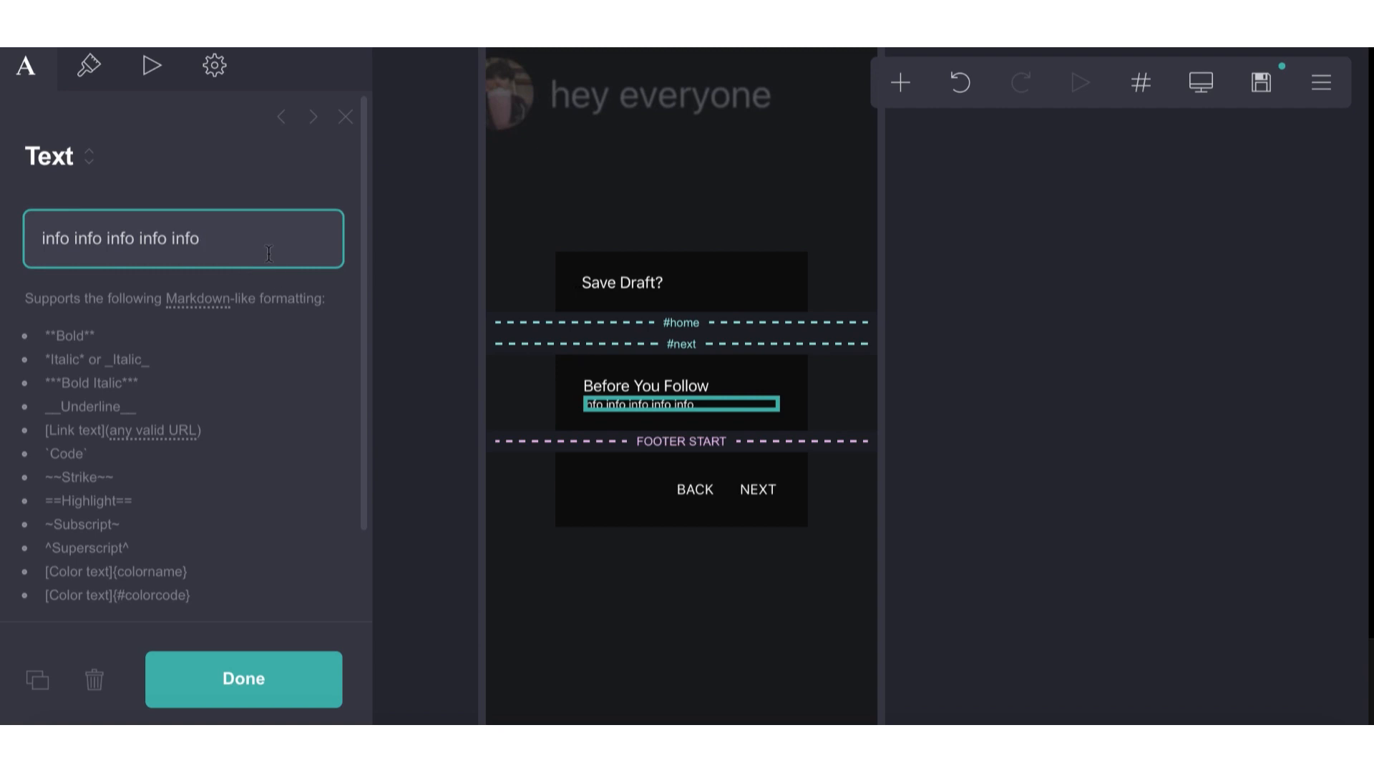
left_click_drag(269, 253, 2, 219)
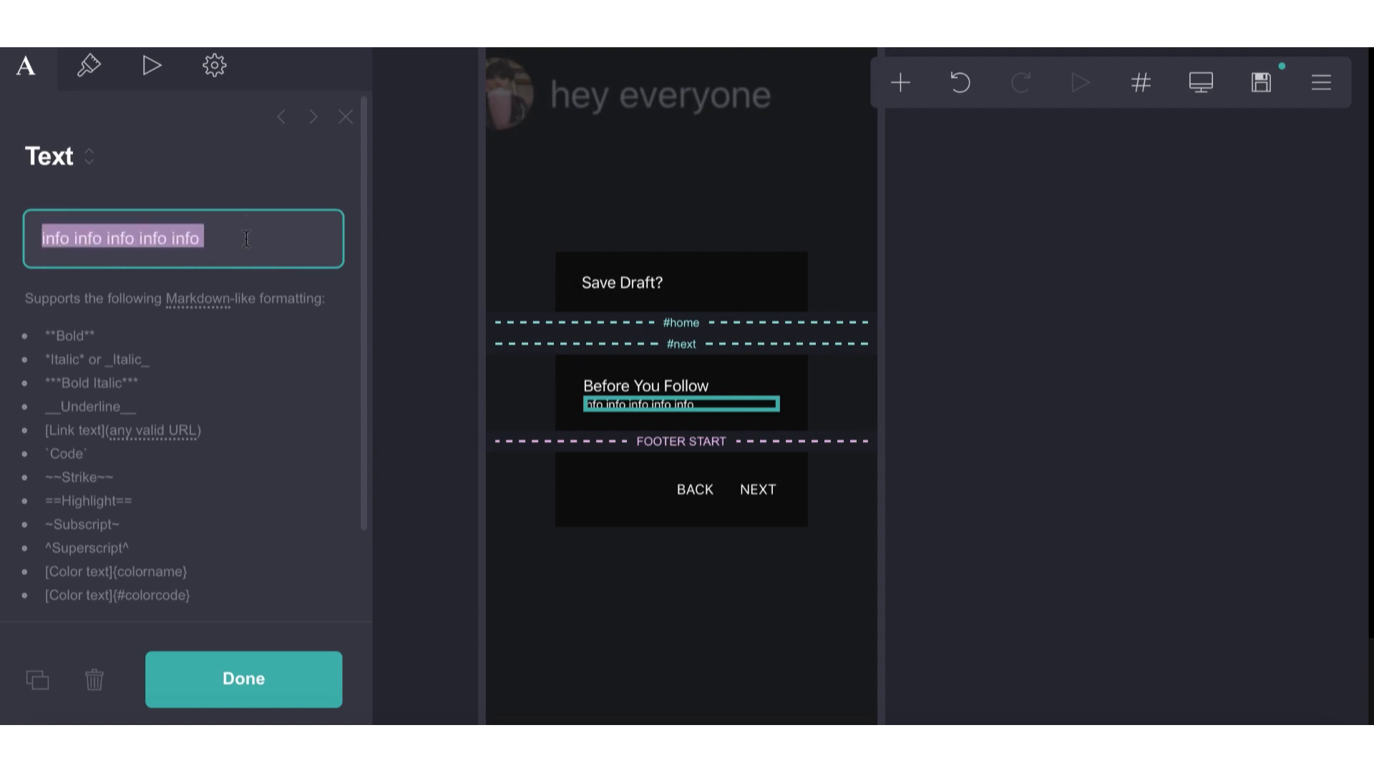
key("ctrl+c")
key("ctrl+v")
key("ctrl+v")
key("ctrl+v")
key("ctrl+v")
key("ctrl+v")
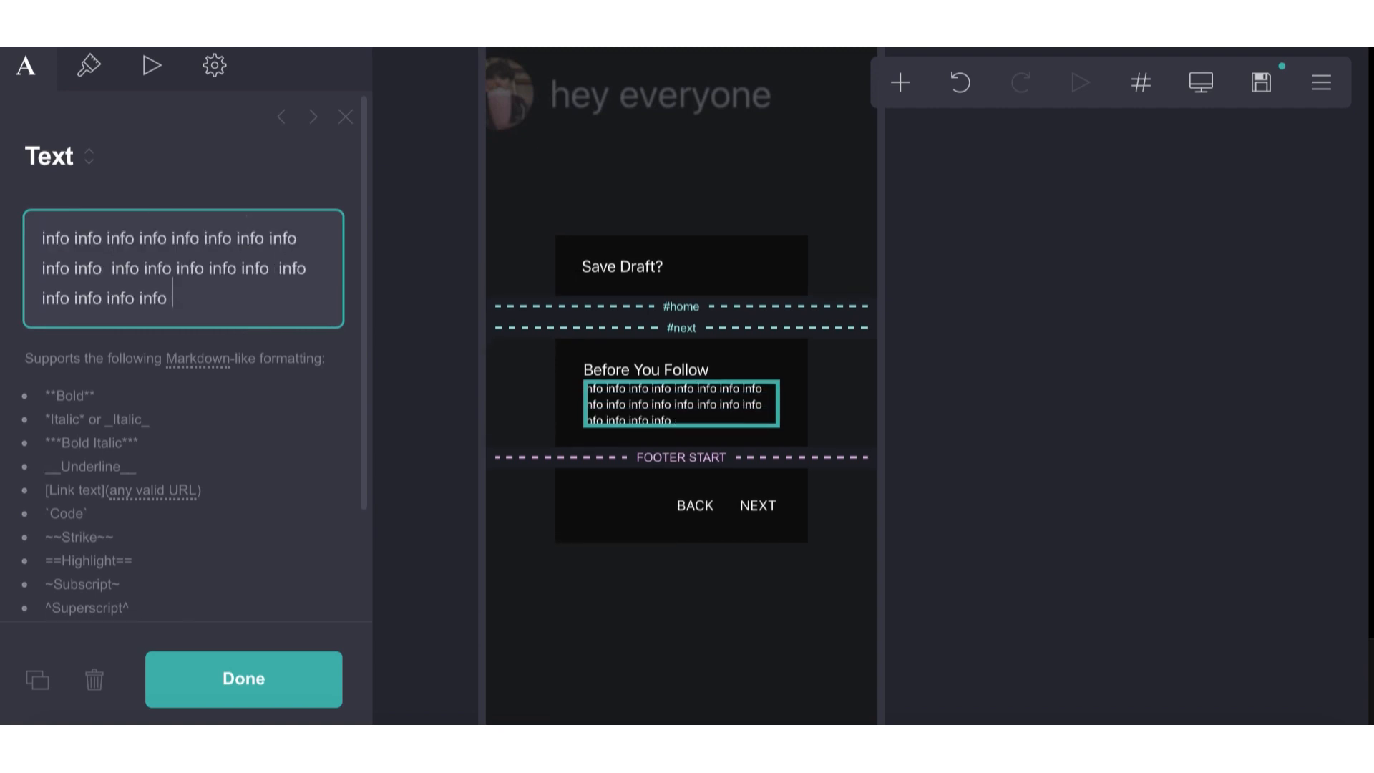
- Set the line spacing of the info paragraph to 1.25
left_click(101, 75)
scroll(226, 349, "down", 8)
scroll(225, 350, "down", 6)
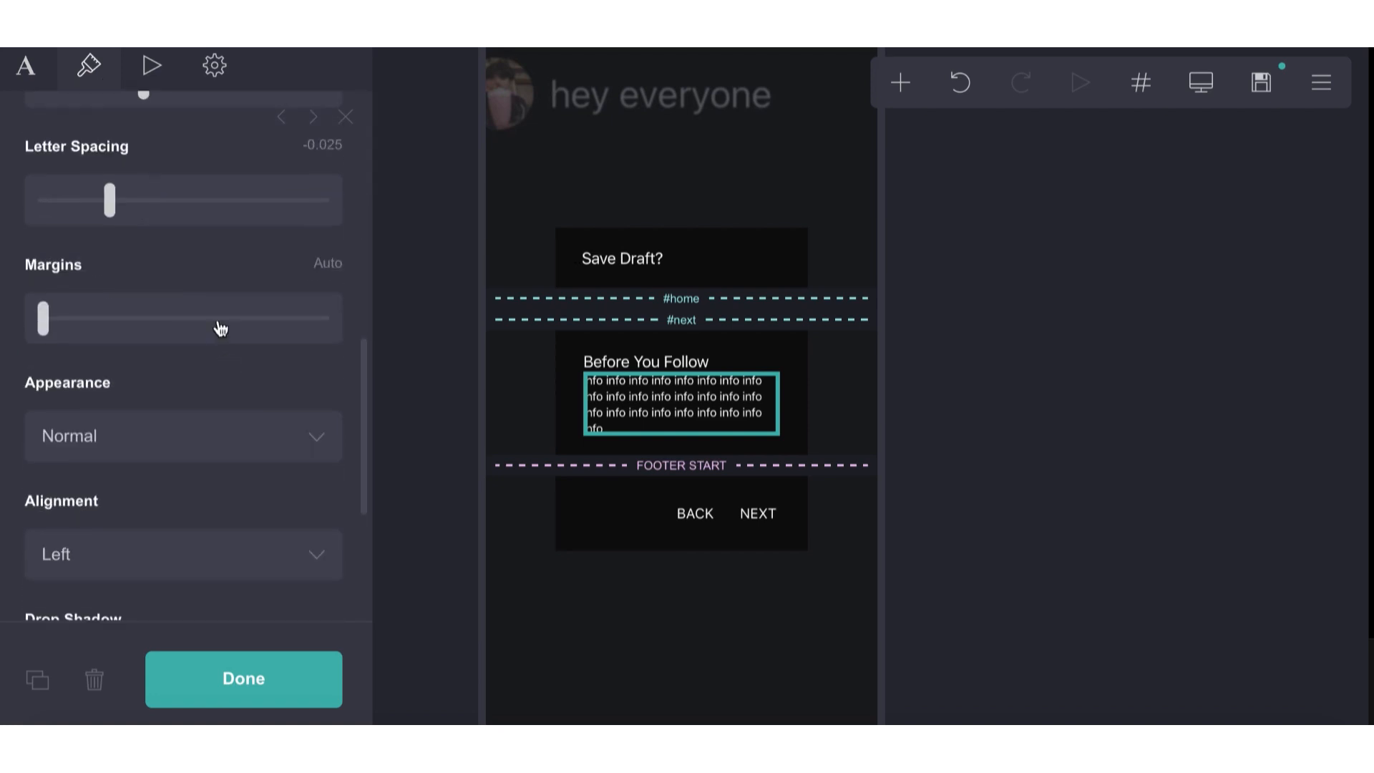
left_click(170, 175)
left_click(167, 286)
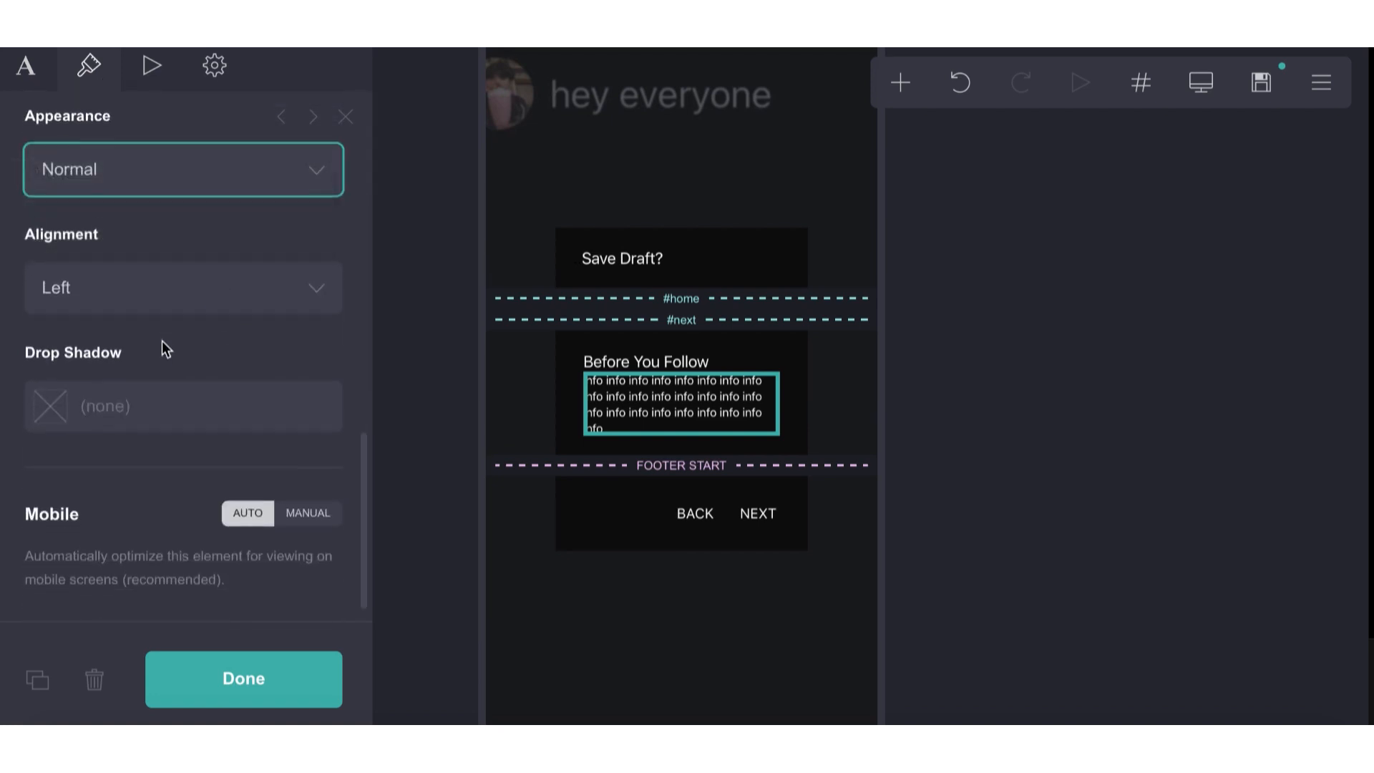
scroll(161, 341, "up", 7)
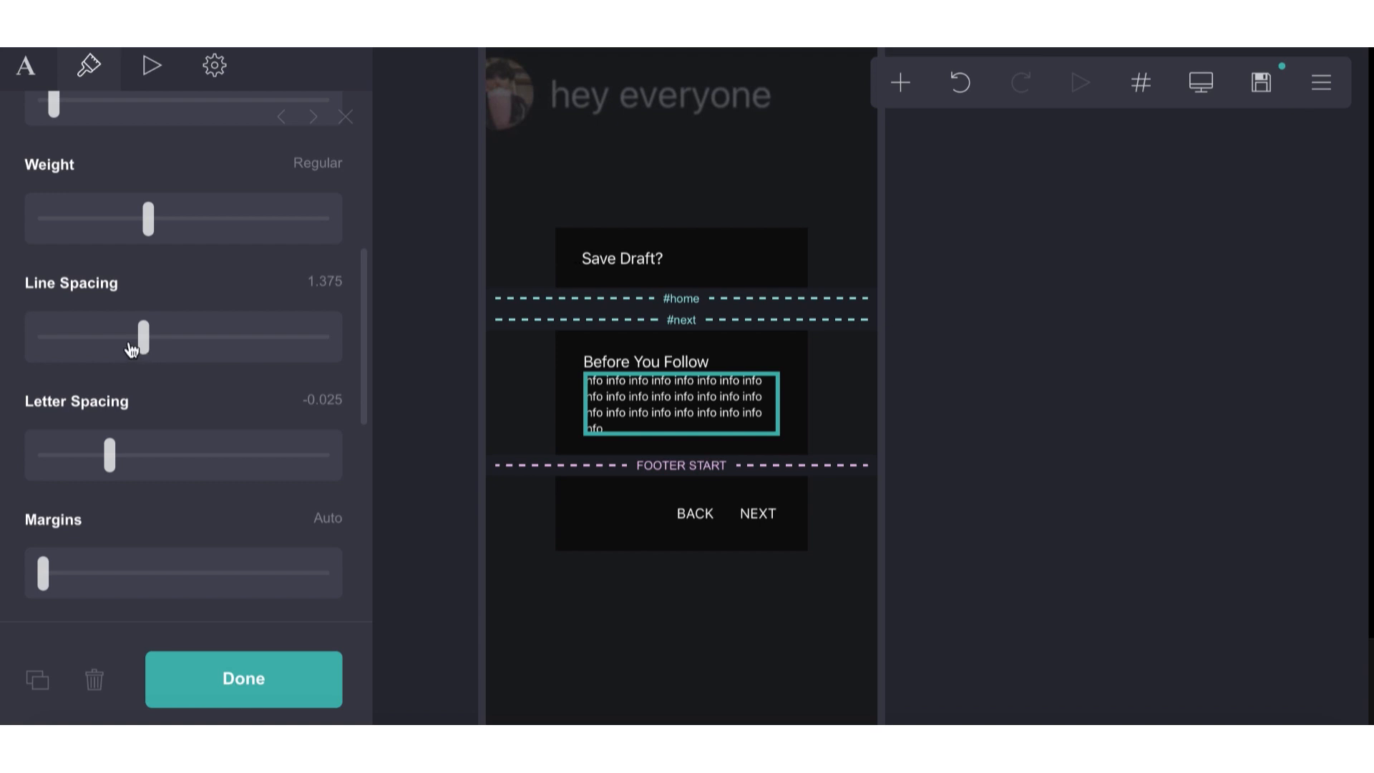
mouse_move(131, 349)
left_mouse_down()
mouse_move(109, 345)
mouse_move(121, 346)
left_mouse_up()
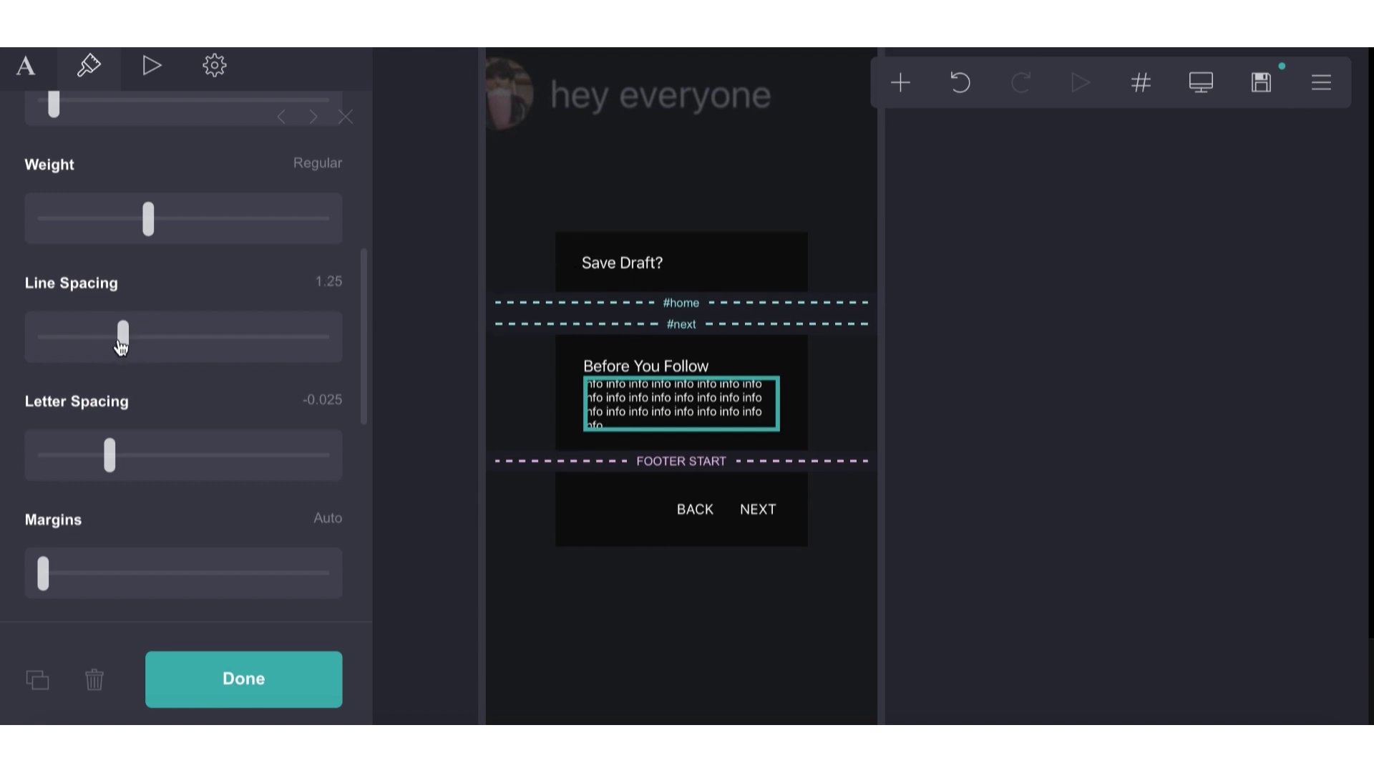
- Duplicate the "Before You Follow" heading, place one below the info paragraph and change its text to Don't Follow If
left_click(601, 364)
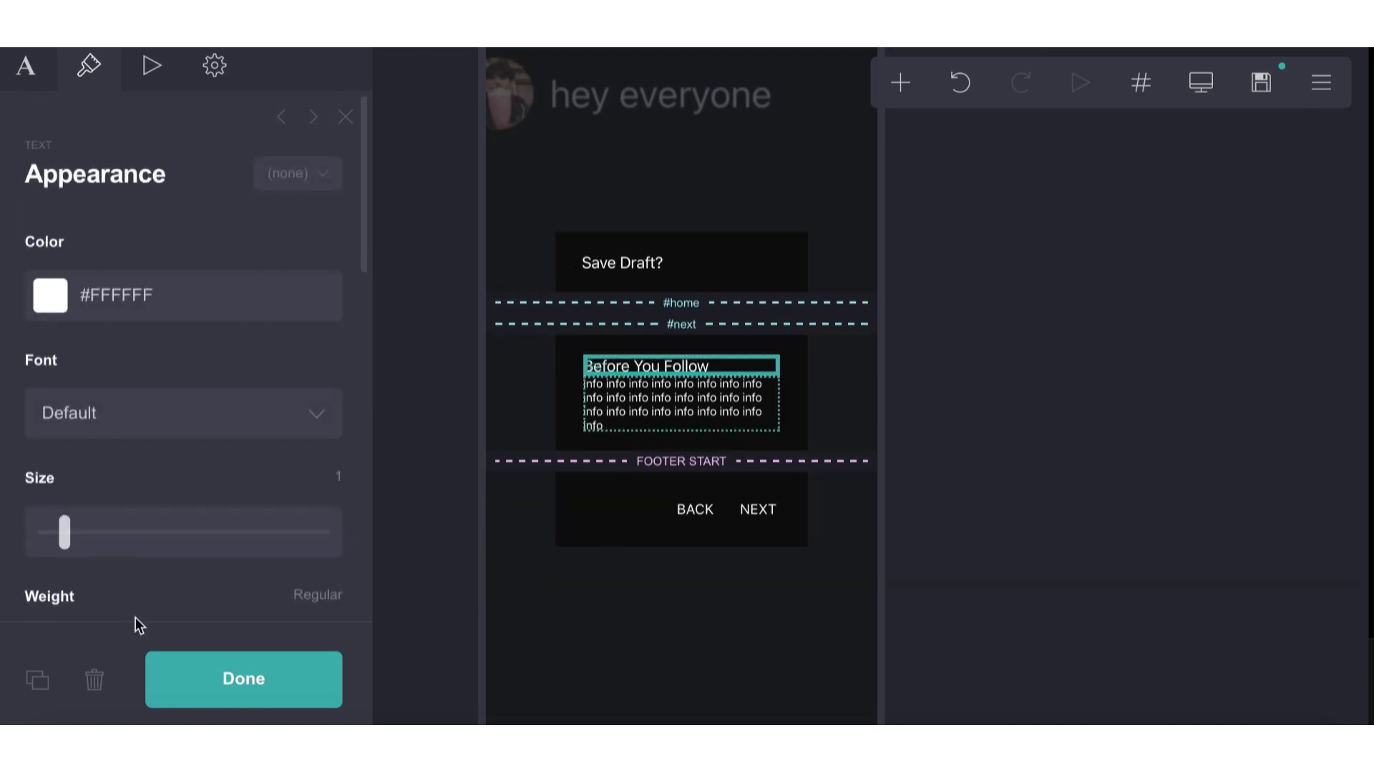
left_click(37, 680)
left_click_drag(602, 361, 624, 443)
left_click(22, 68)
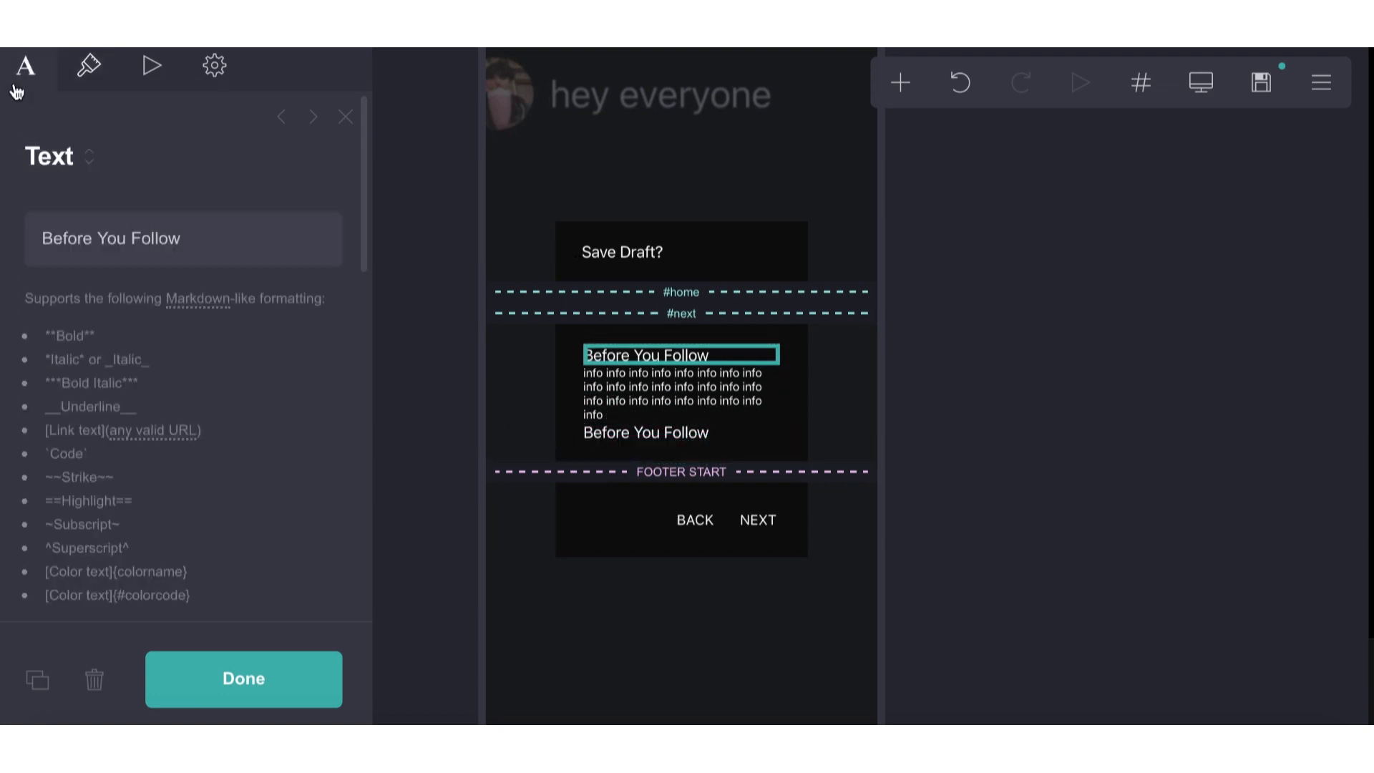
left_click(611, 420)
left_click(612, 450)
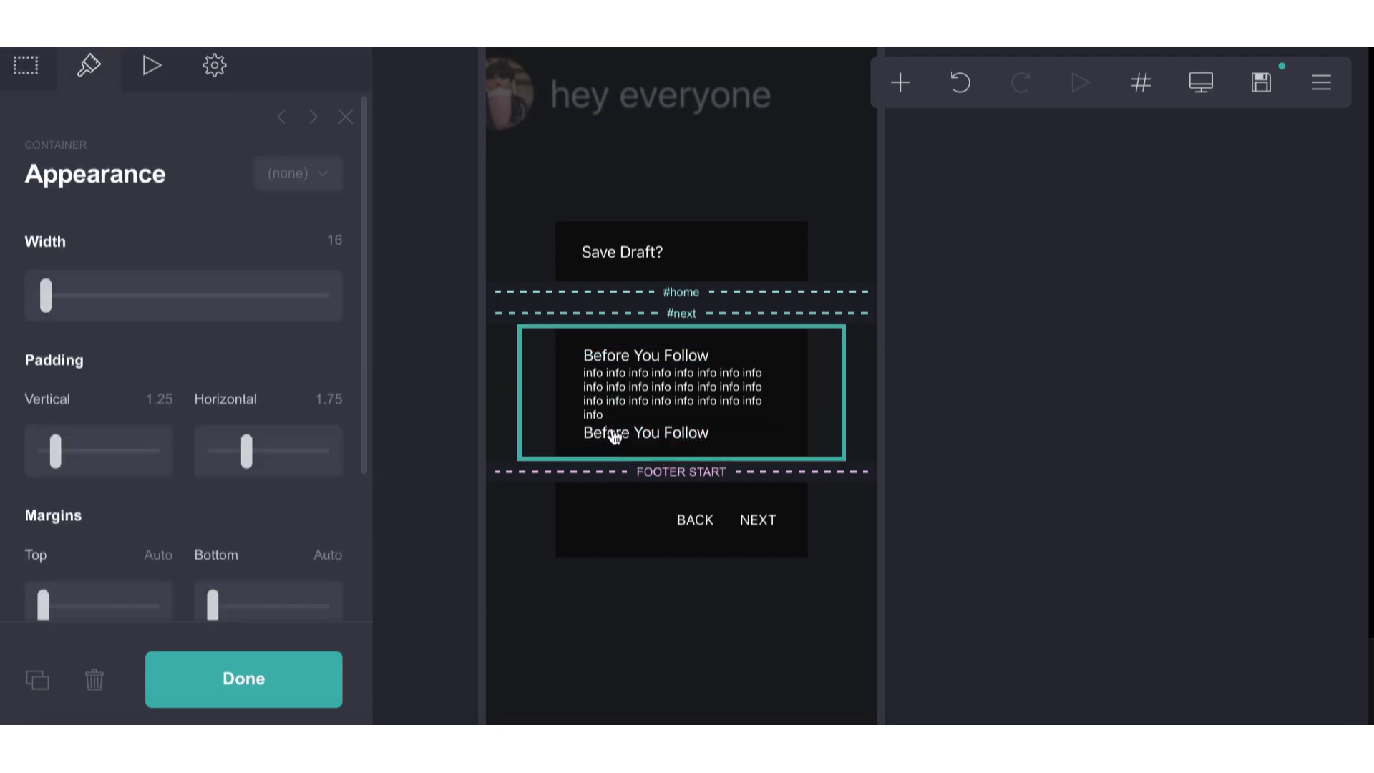
left_click(613, 432)
left_click_drag(179, 259, 6, 183)
type("Don't Follow If")
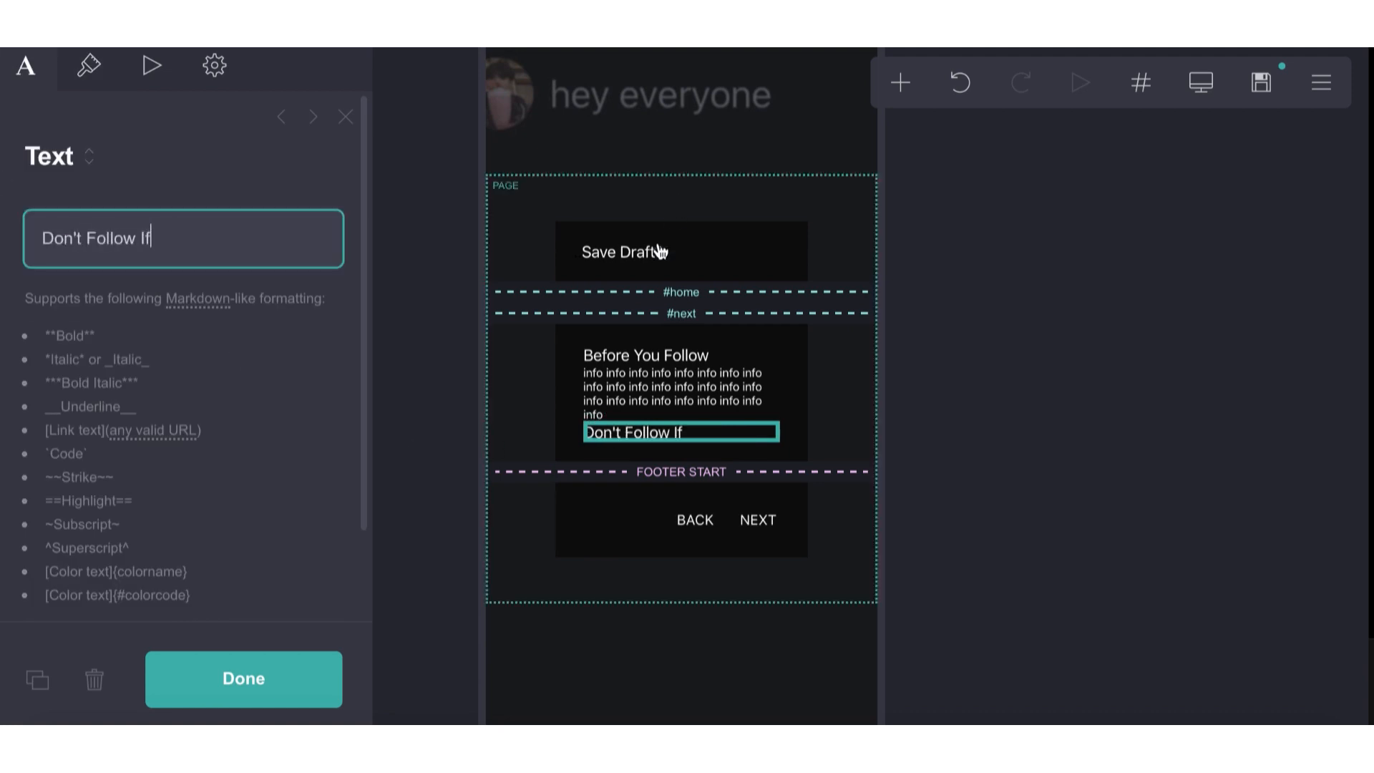
- Duplicate the info paragraph and place the copy below the "Don't Follow If" heading
left_click(610, 399)
left_click(57, 690)
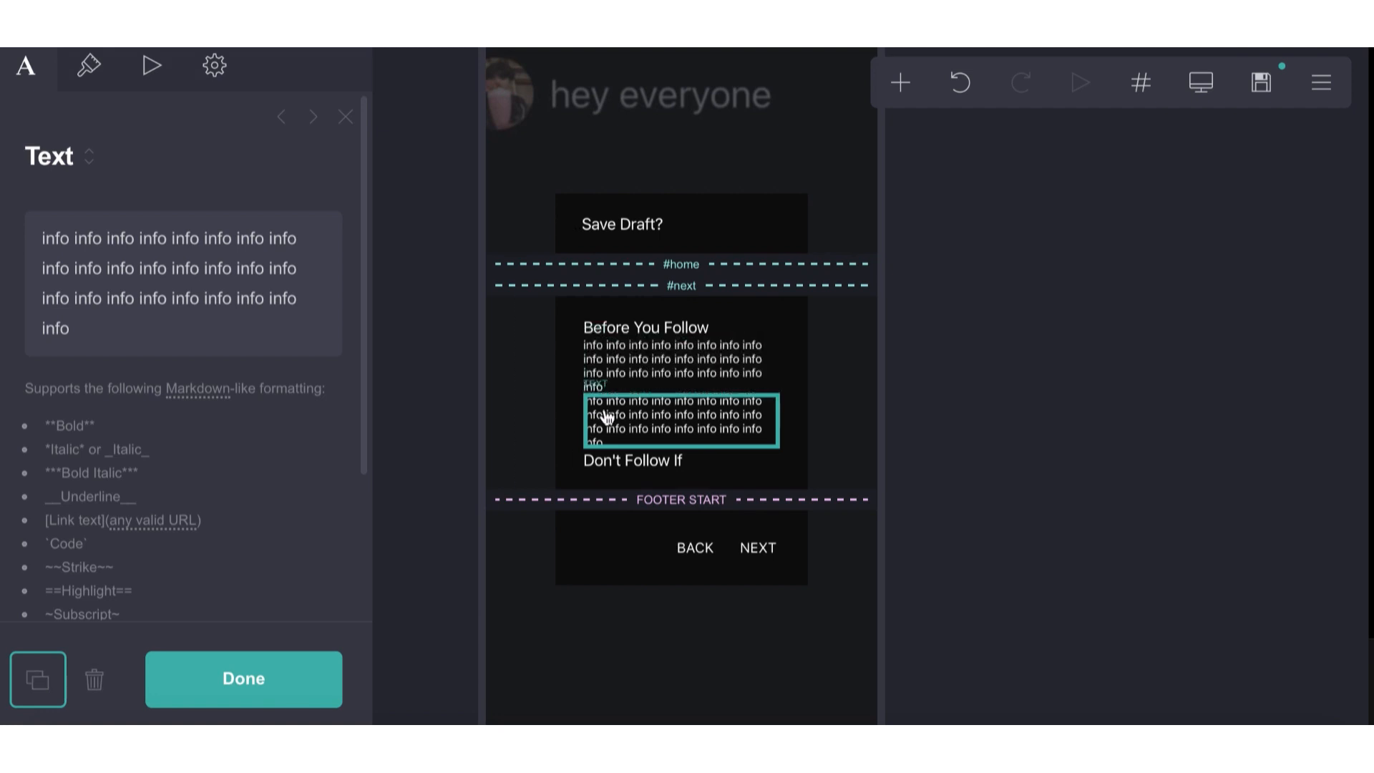
left_click_drag(613, 420, 616, 466)
left_click(627, 715)
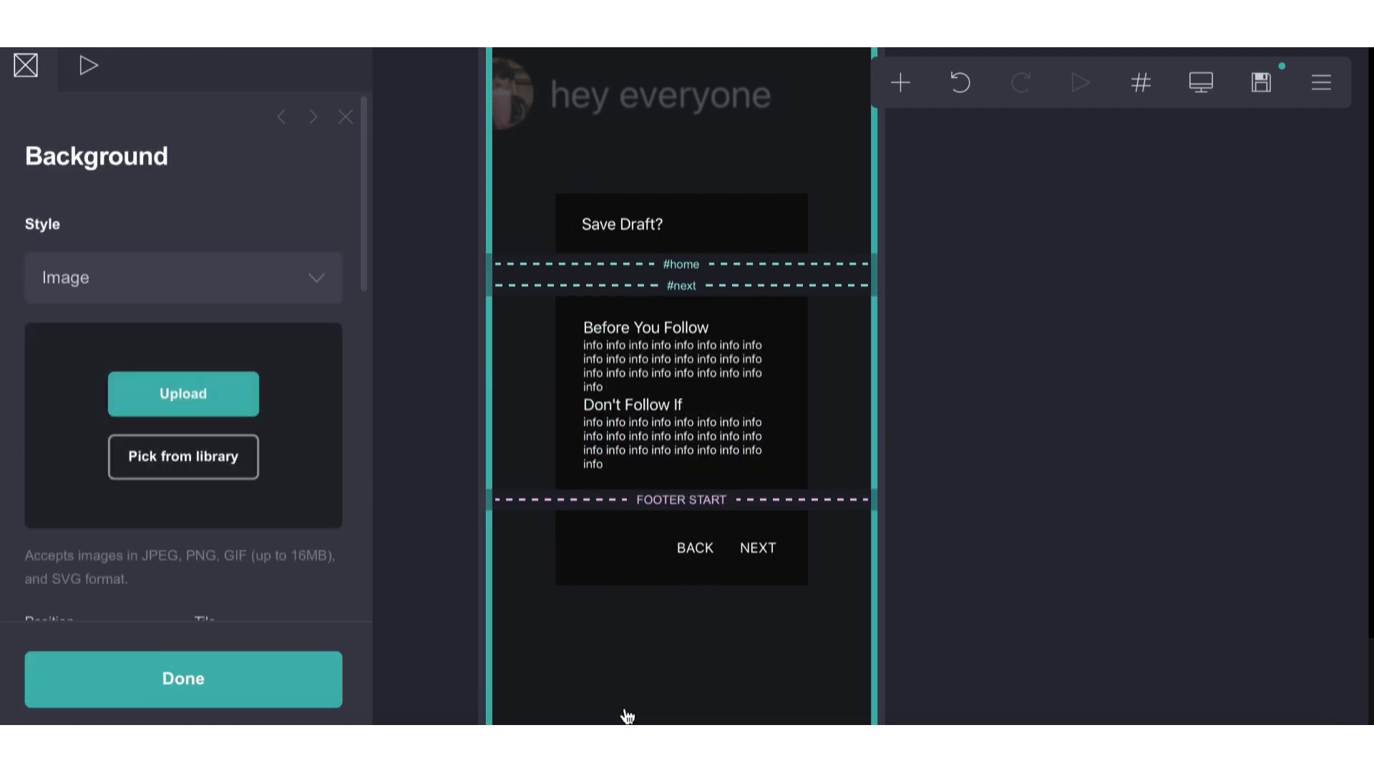
key("Escape")
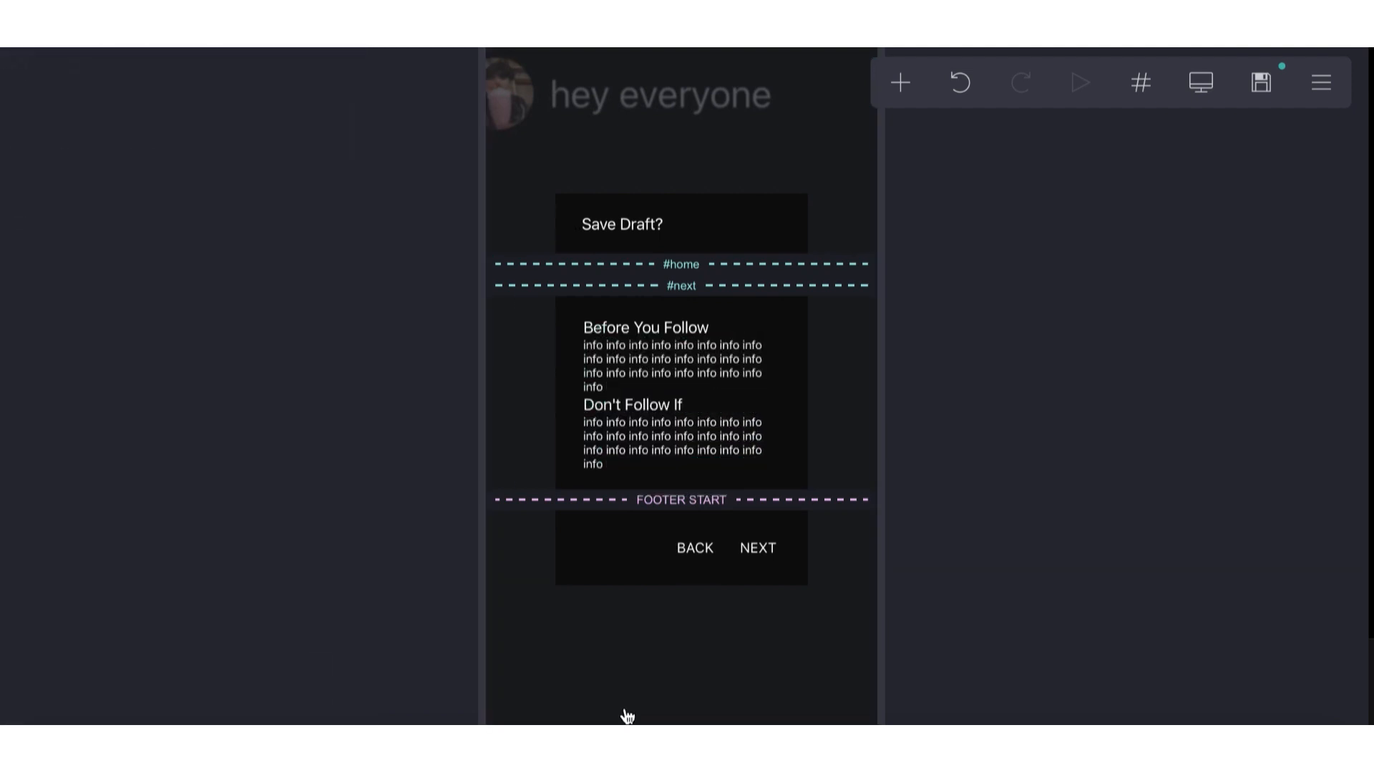
left_click(628, 453)
left_click_drag(196, 346, 1, 190)
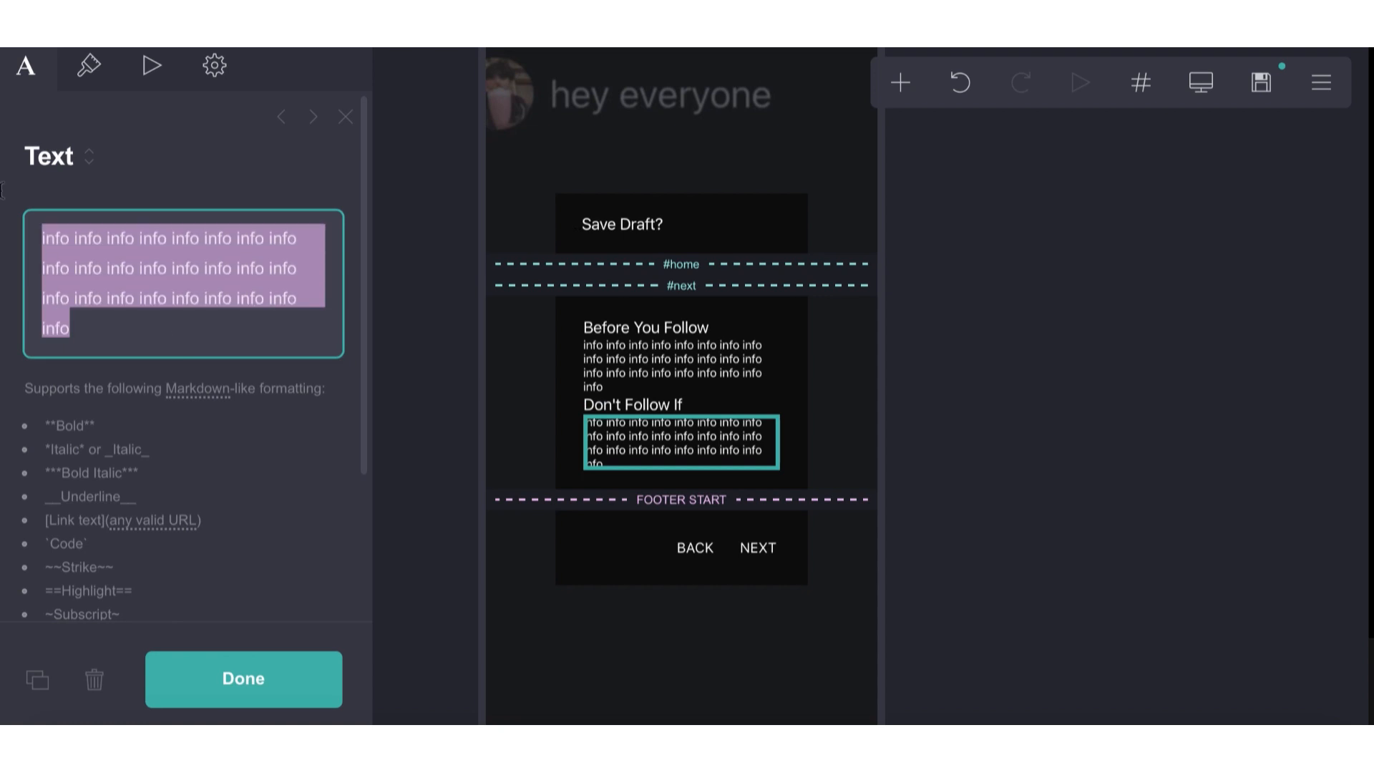
left_click(591, 607)
left_click(641, 642)
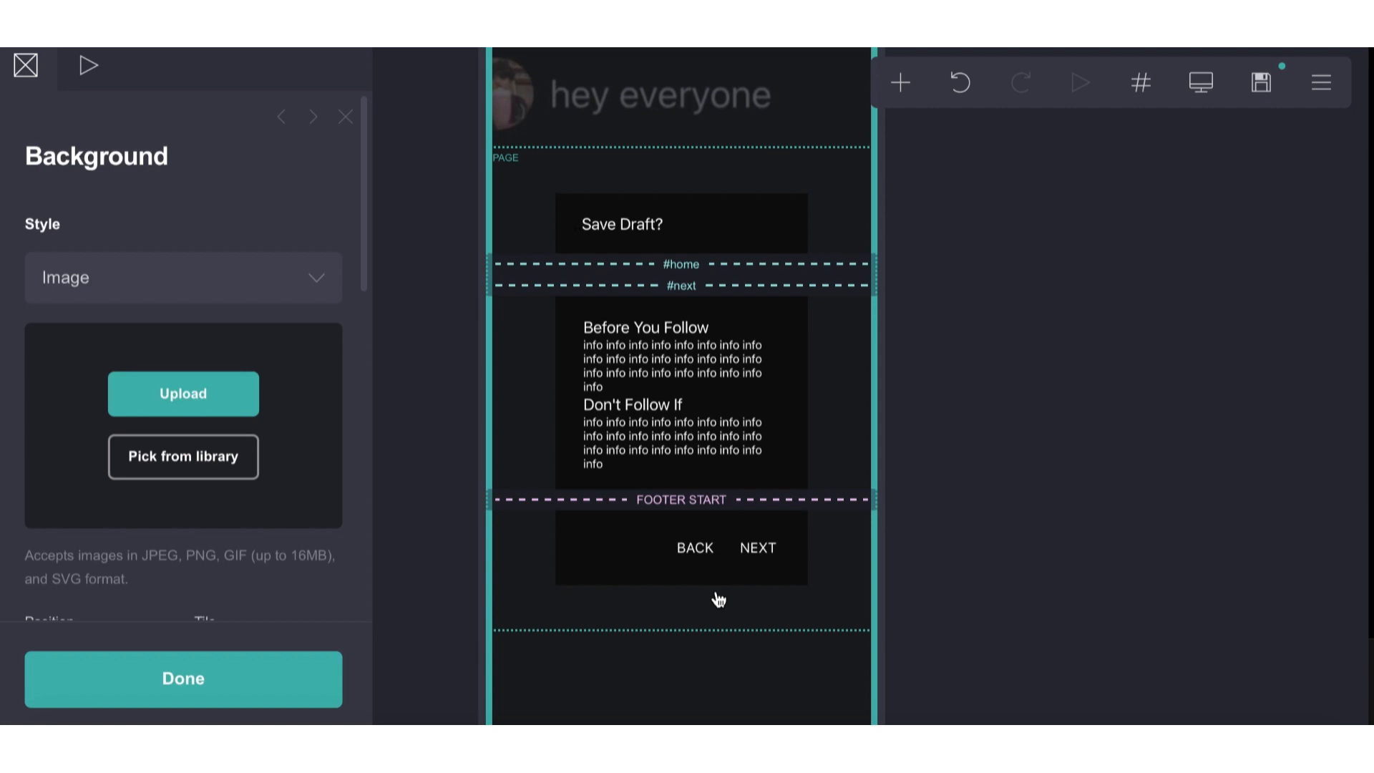
left_click(758, 548)
left_click(88, 77)
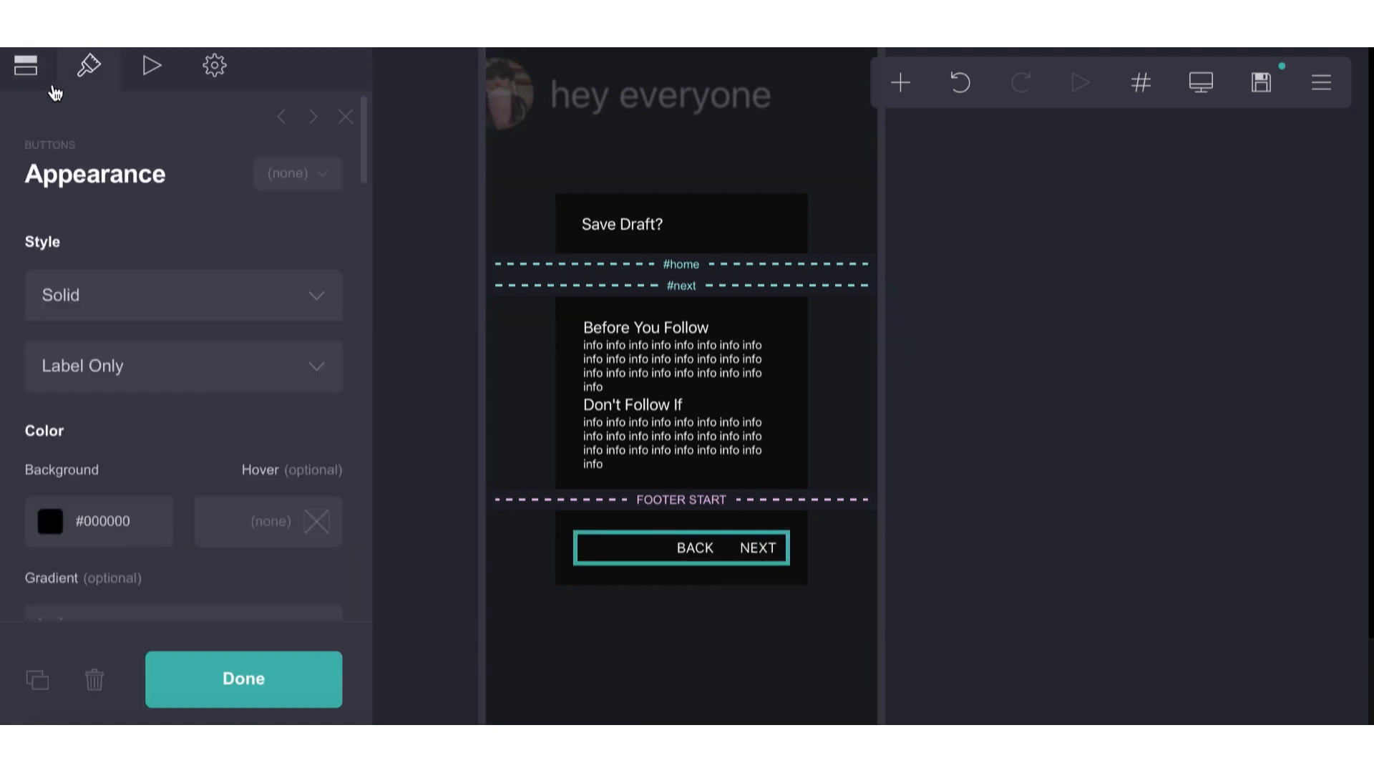
left_click(53, 84)
scroll(109, 301, "down", 7)
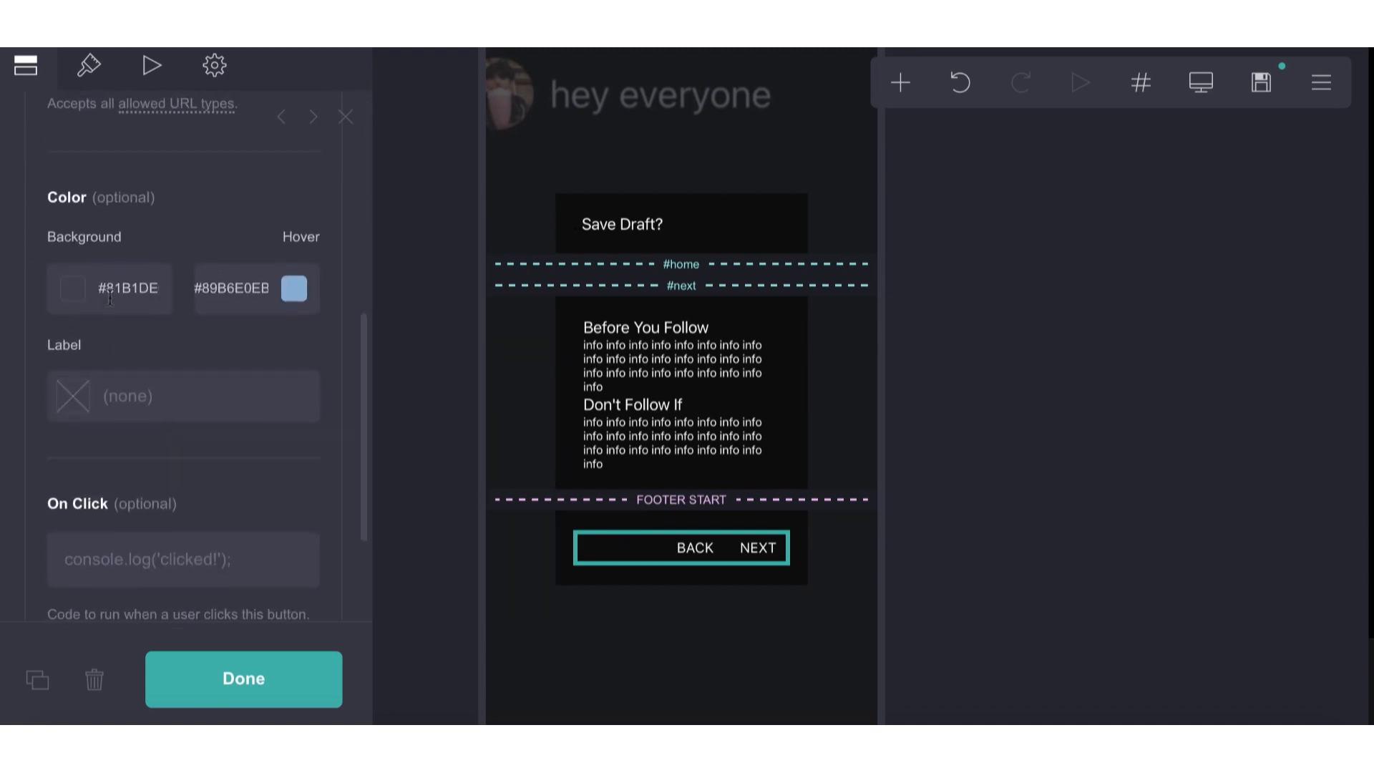
- Delete the footer start marker and move the BACK/NEXT container between the "Save Draft?" container and the #home break
left_click(536, 499)
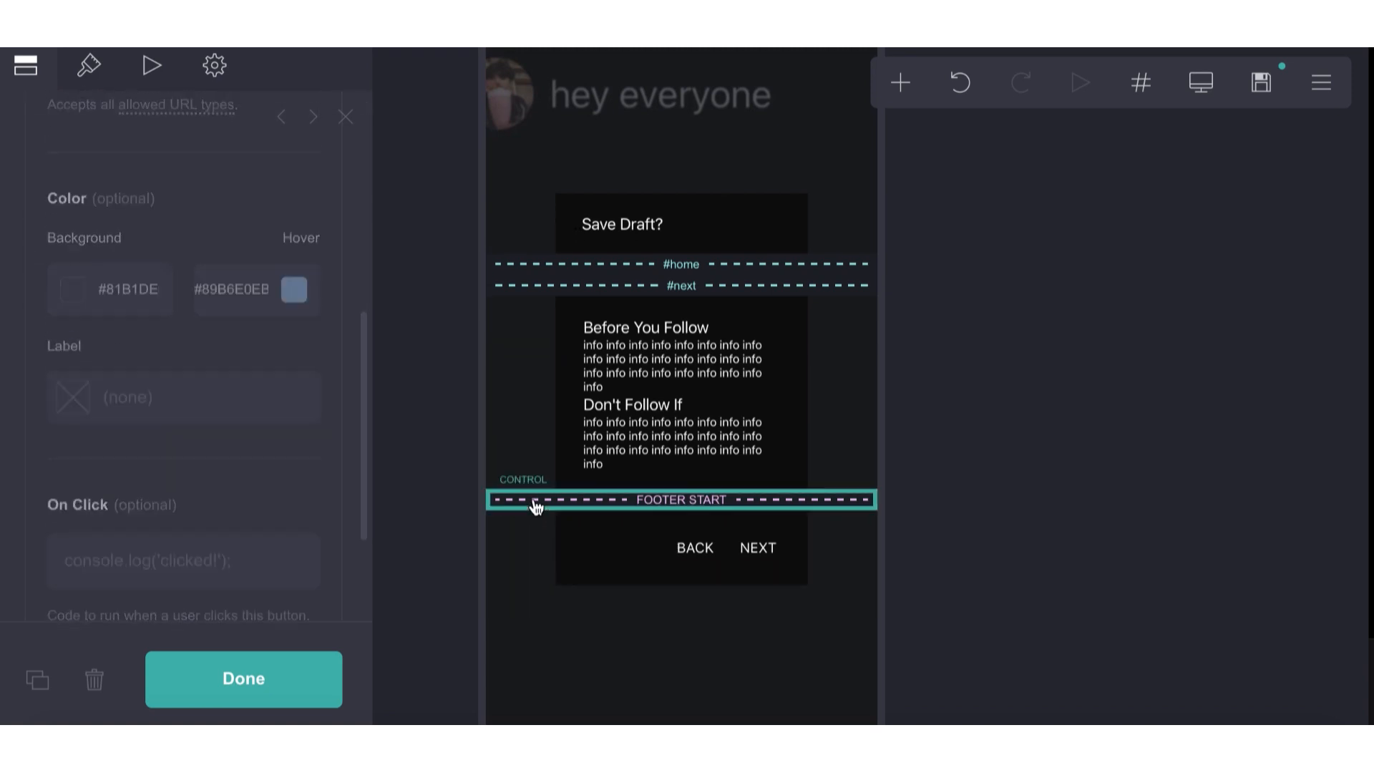
left_click(43, 698)
left_click(101, 694)
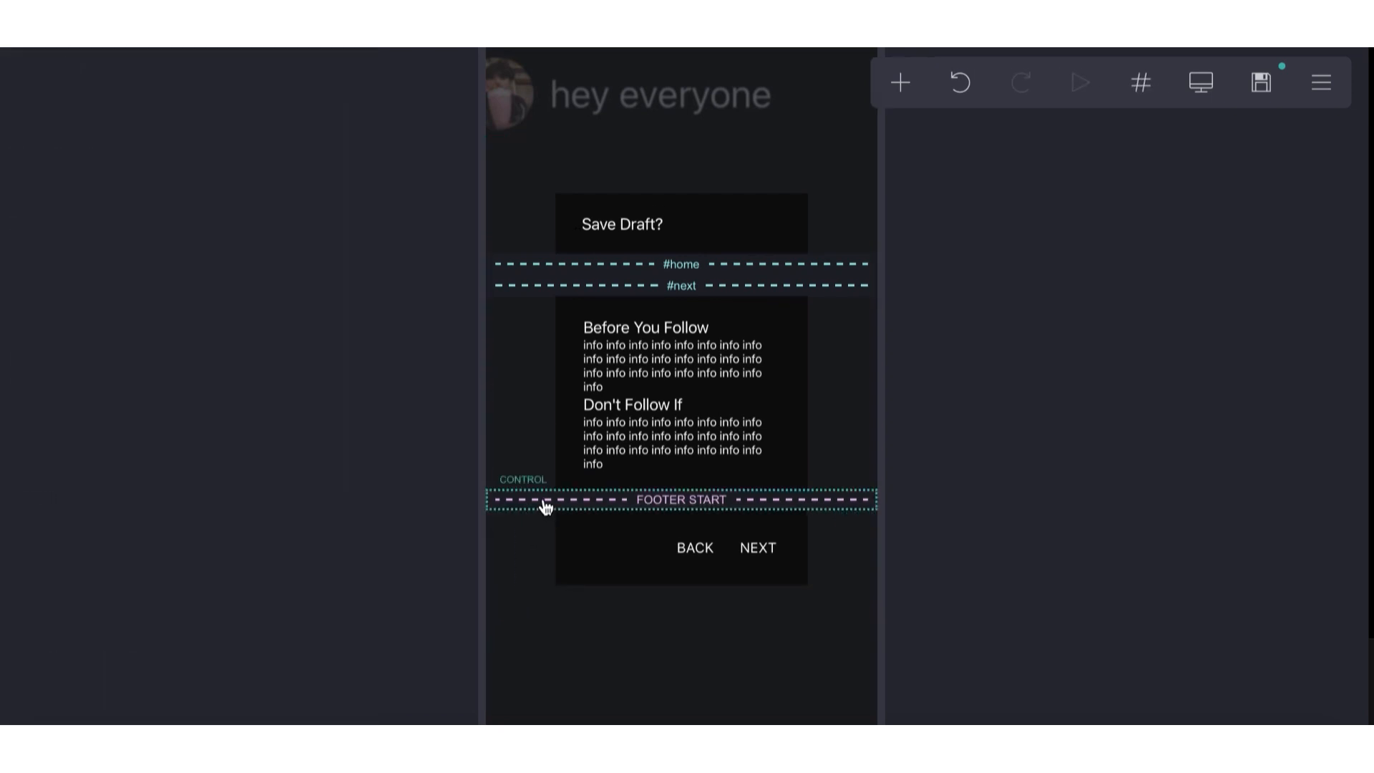
left_click(545, 500)
left_click(94, 682)
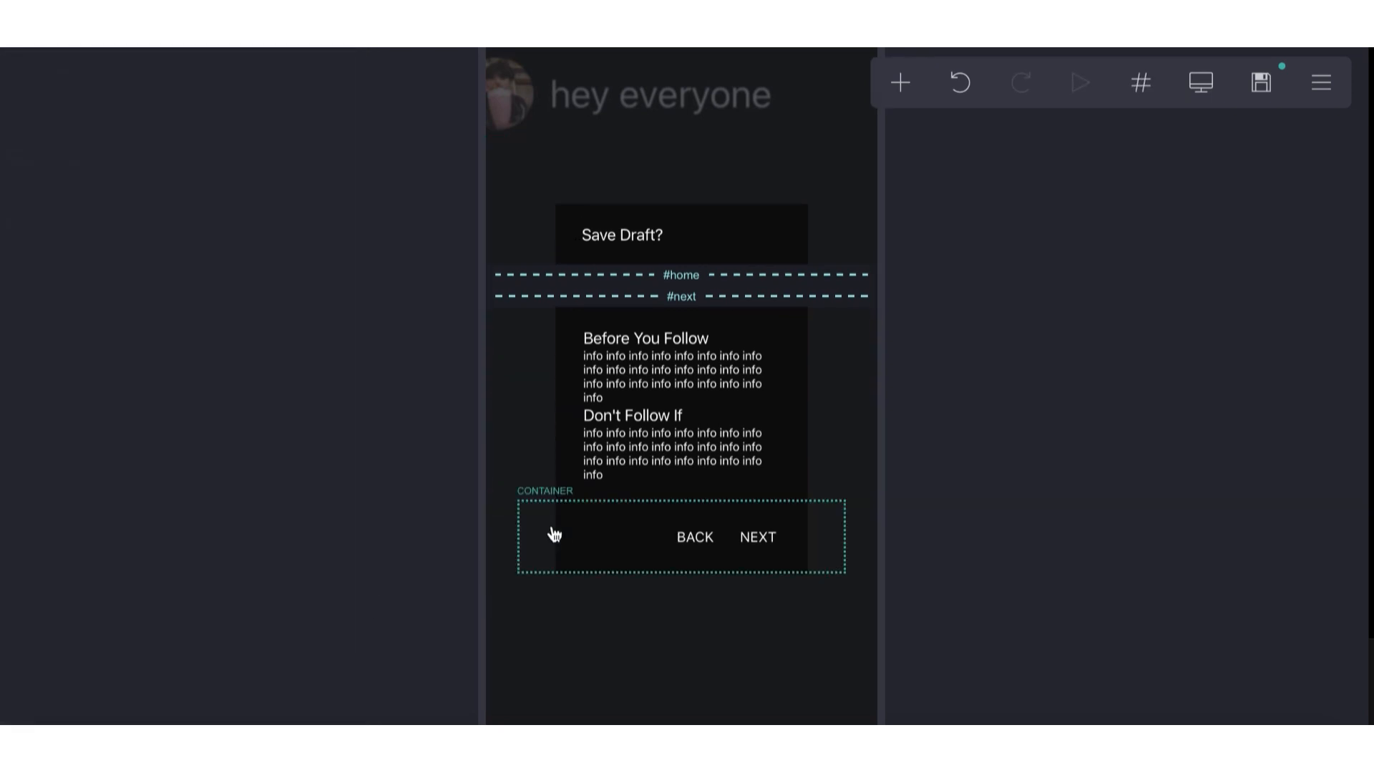
mouse_move(552, 530)
left_mouse_down()
mouse_move(586, 283)
mouse_move(586, 294)
mouse_move(555, 265)
mouse_move(569, 290)
left_mouse_up()
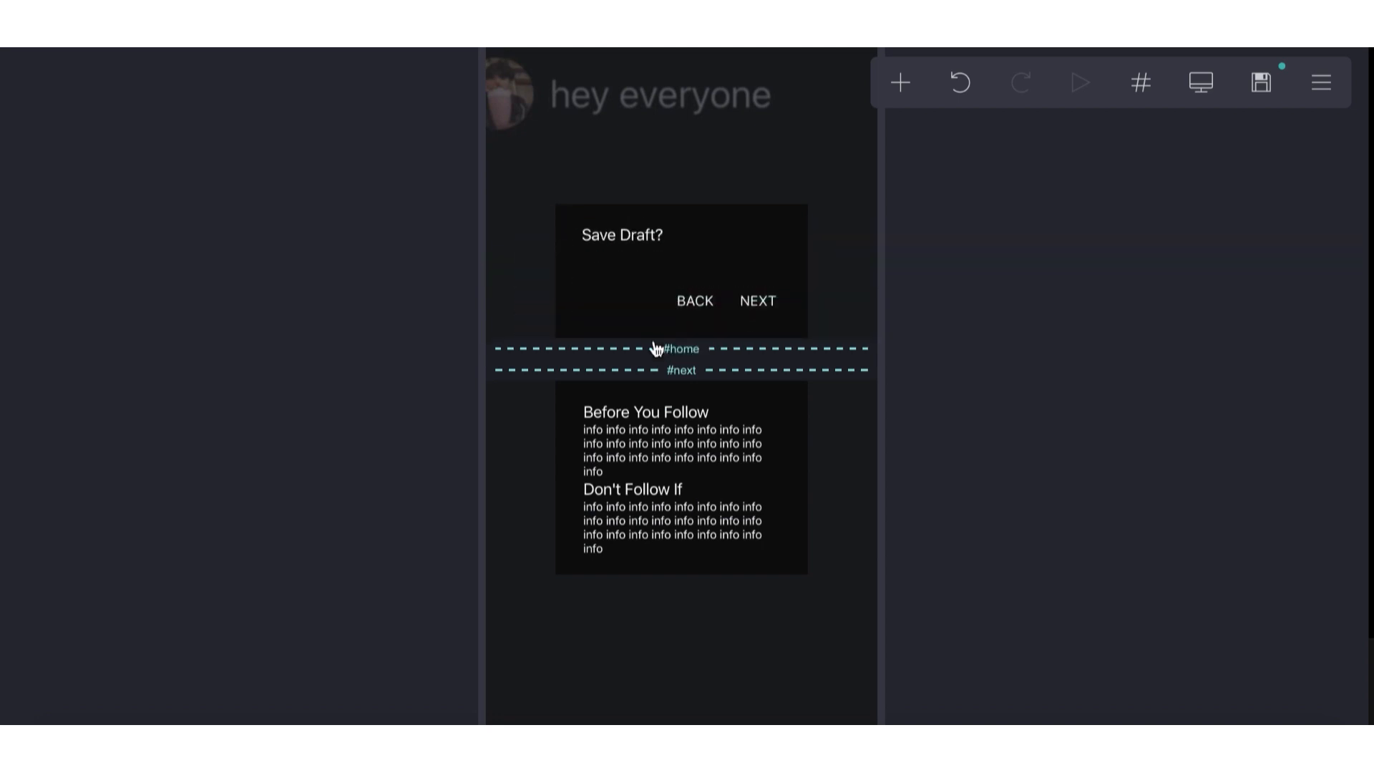
- Duplicate the BACK/NEXT container to the end of the #next content and move the #home break above "Save Draft?"
left_click(555, 304)
left_click(37, 679)
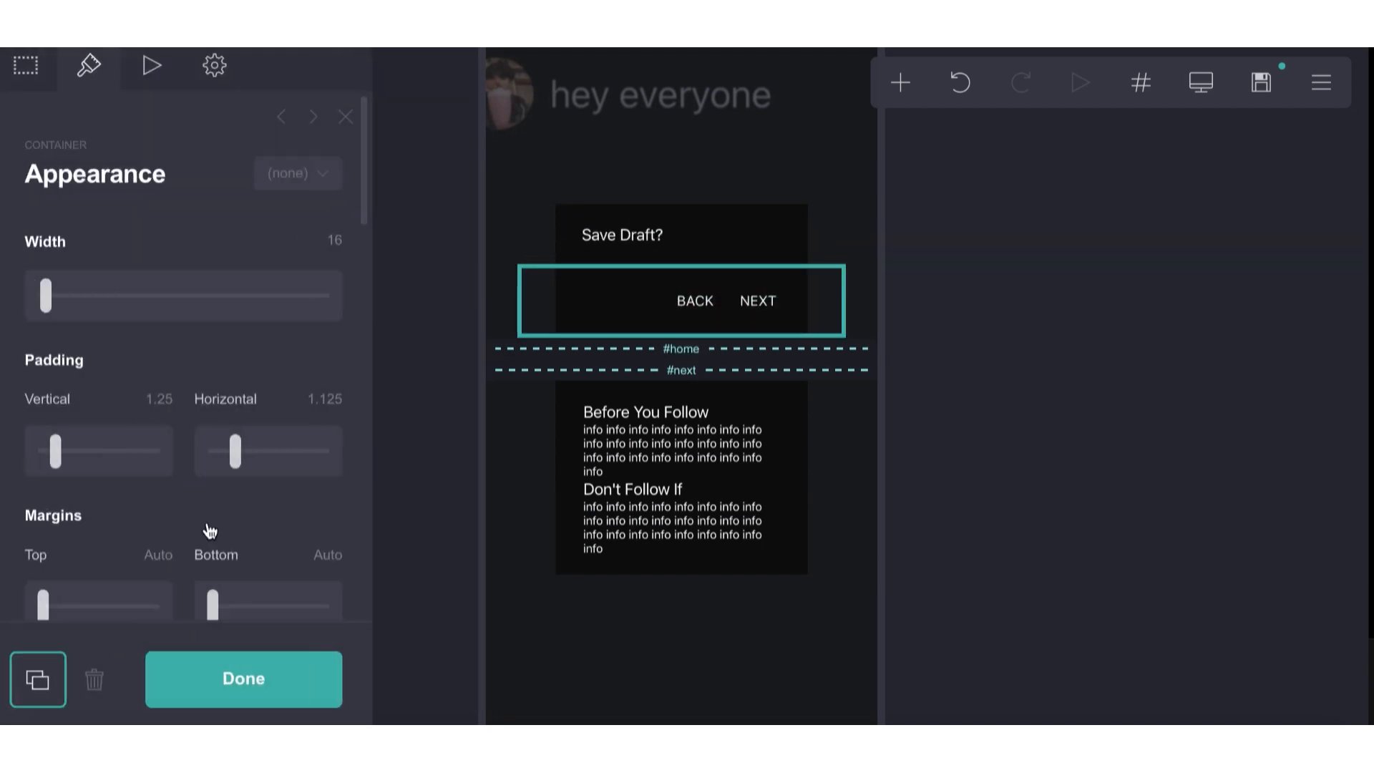
left_click_drag(537, 337, 573, 613)
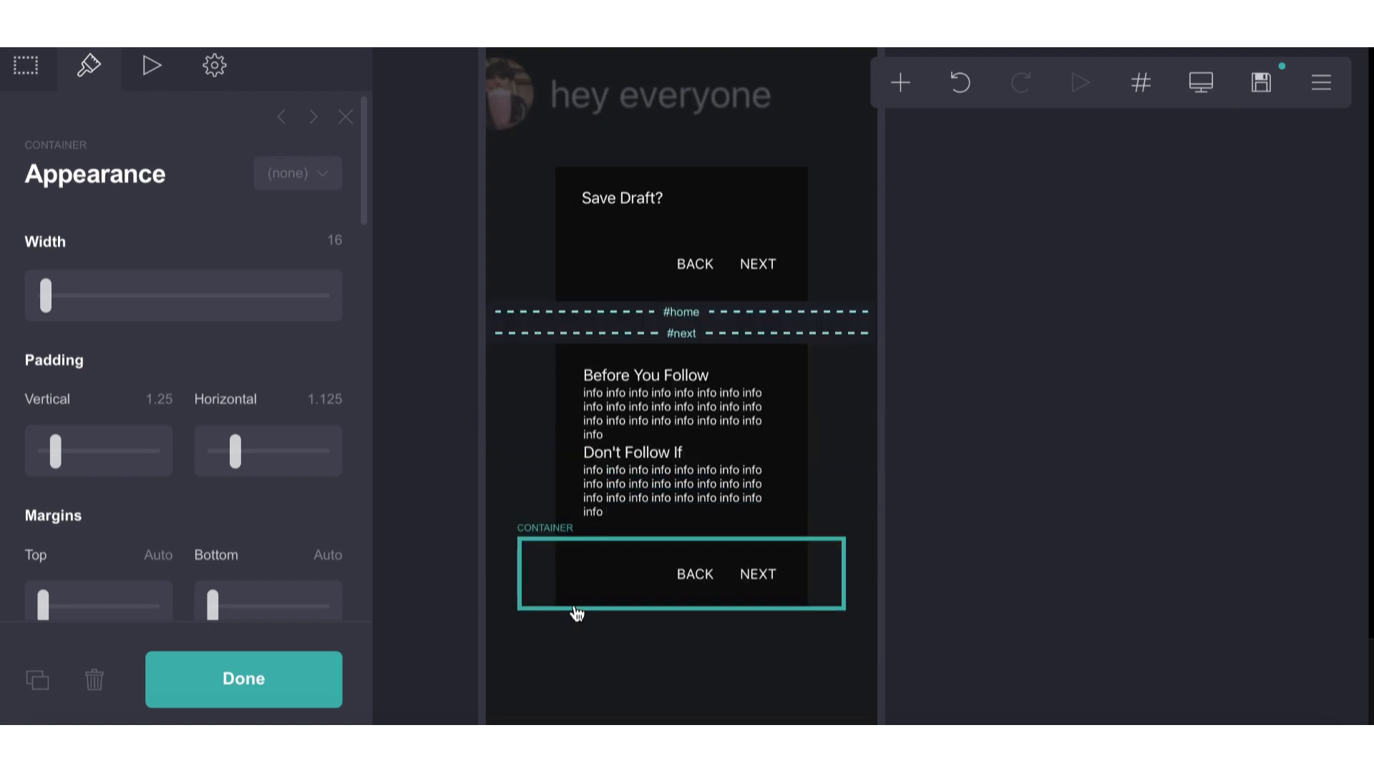
left_click_drag(522, 306, 521, 179)
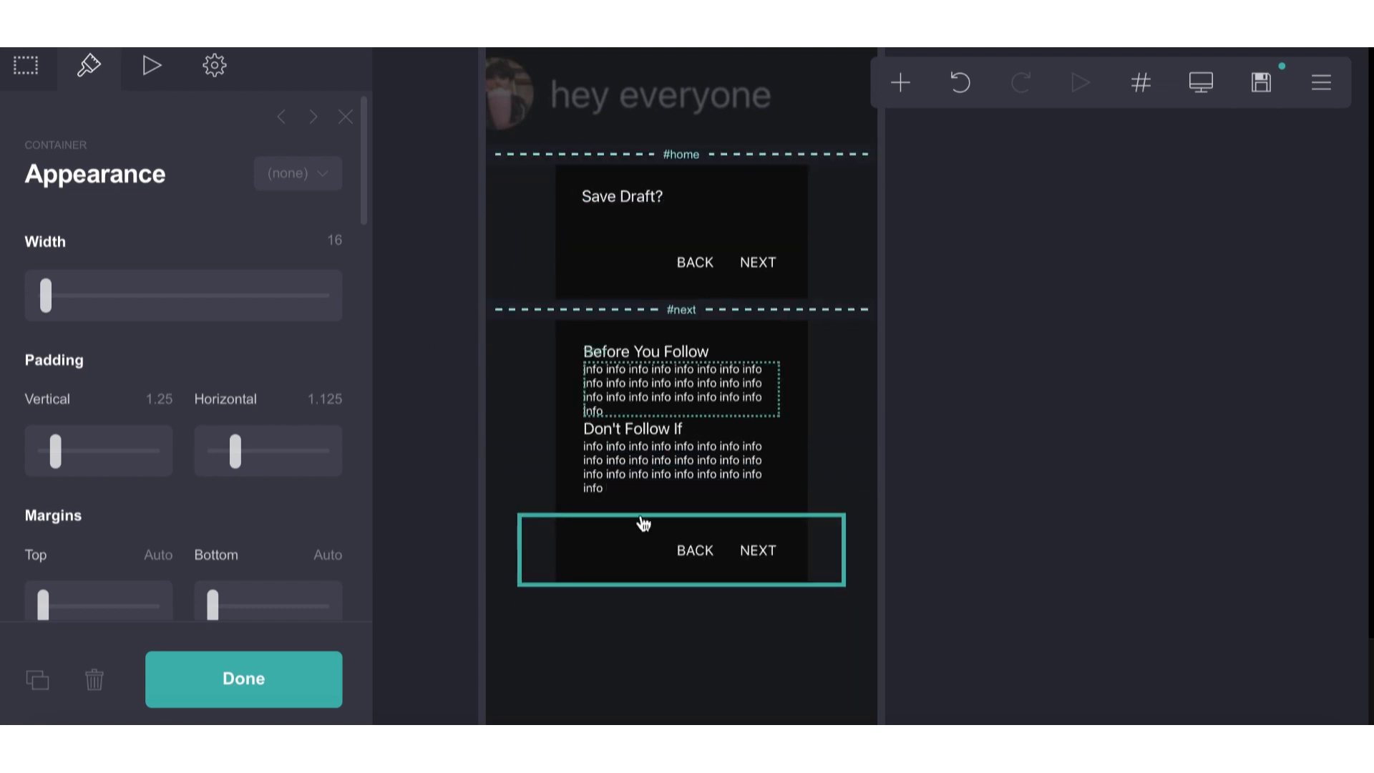
- Move the #home section's BACK/NEXT buttons into the "Save Draft?" container and delete the emptied container
left_click(613, 219)
left_click_drag(612, 205, 611, 253)
left_click(618, 207)
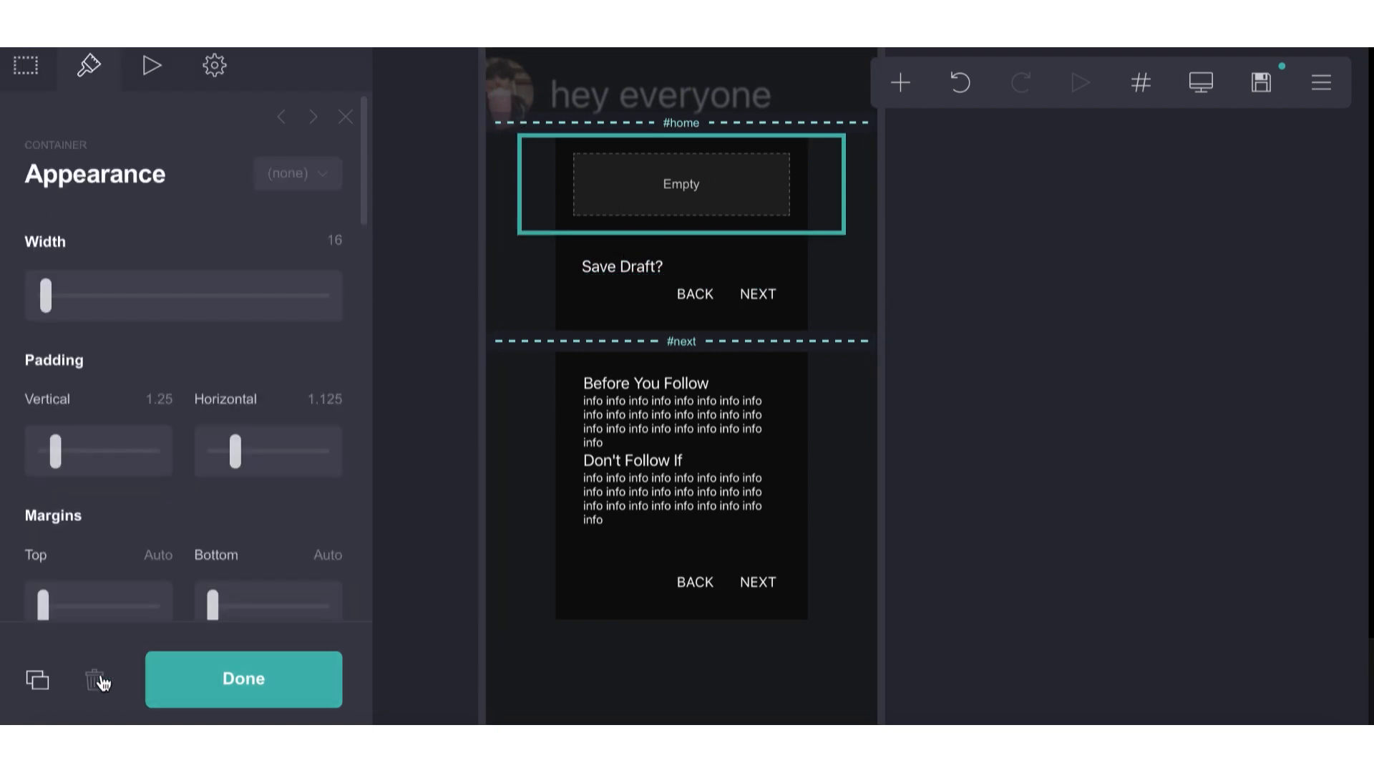
left_click(100, 682)
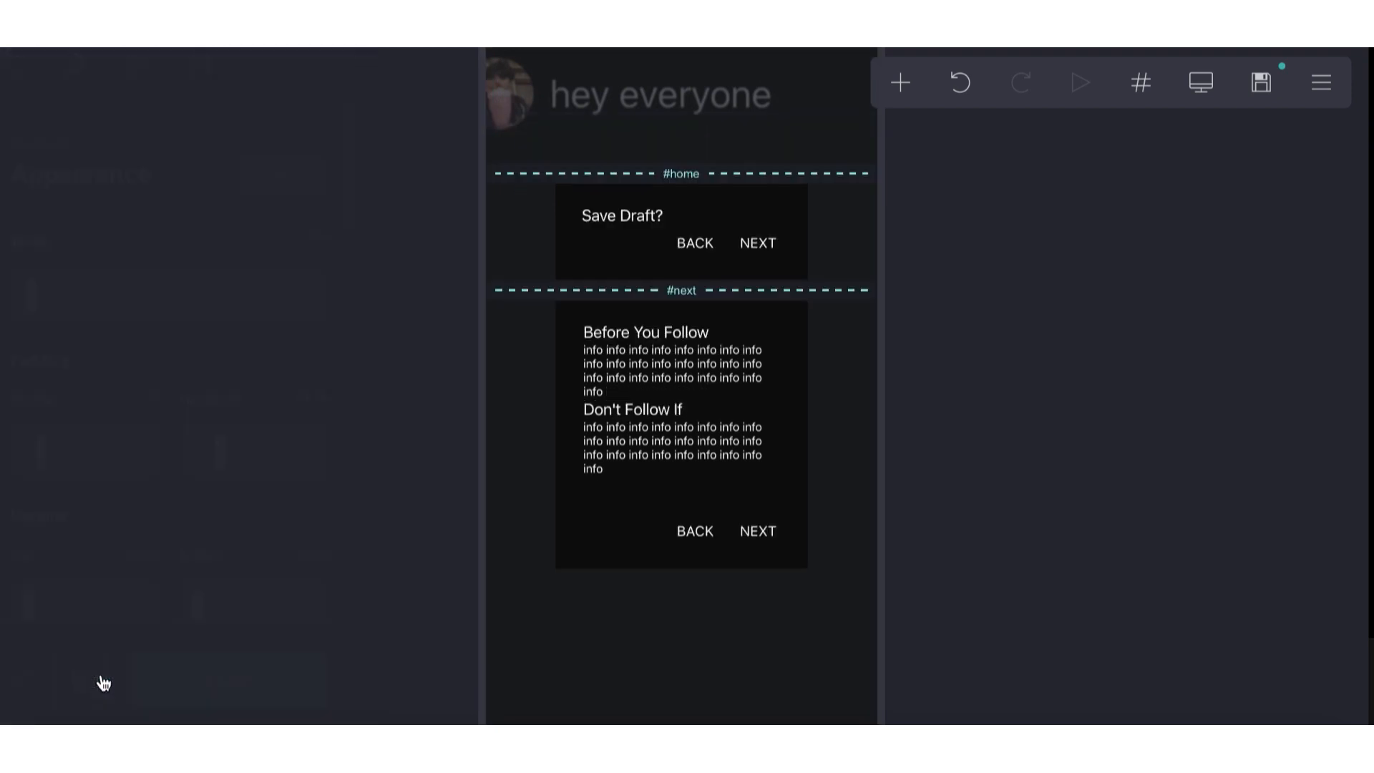
- Move the #next section's BACK/NEXT buttons under the last info paragraph, inside its container, and delete the emptied container
left_click(593, 493)
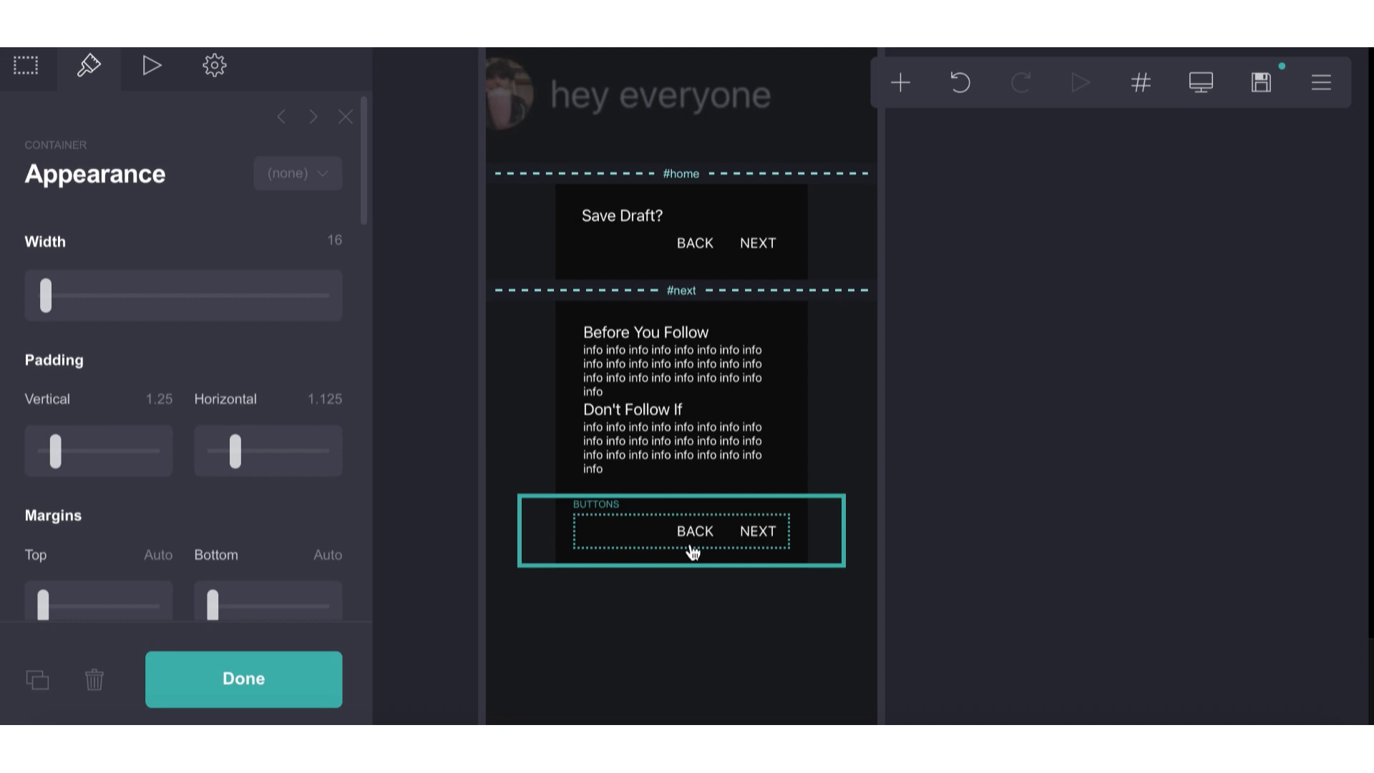
left_click_drag(691, 540, 690, 475)
left_click(618, 577)
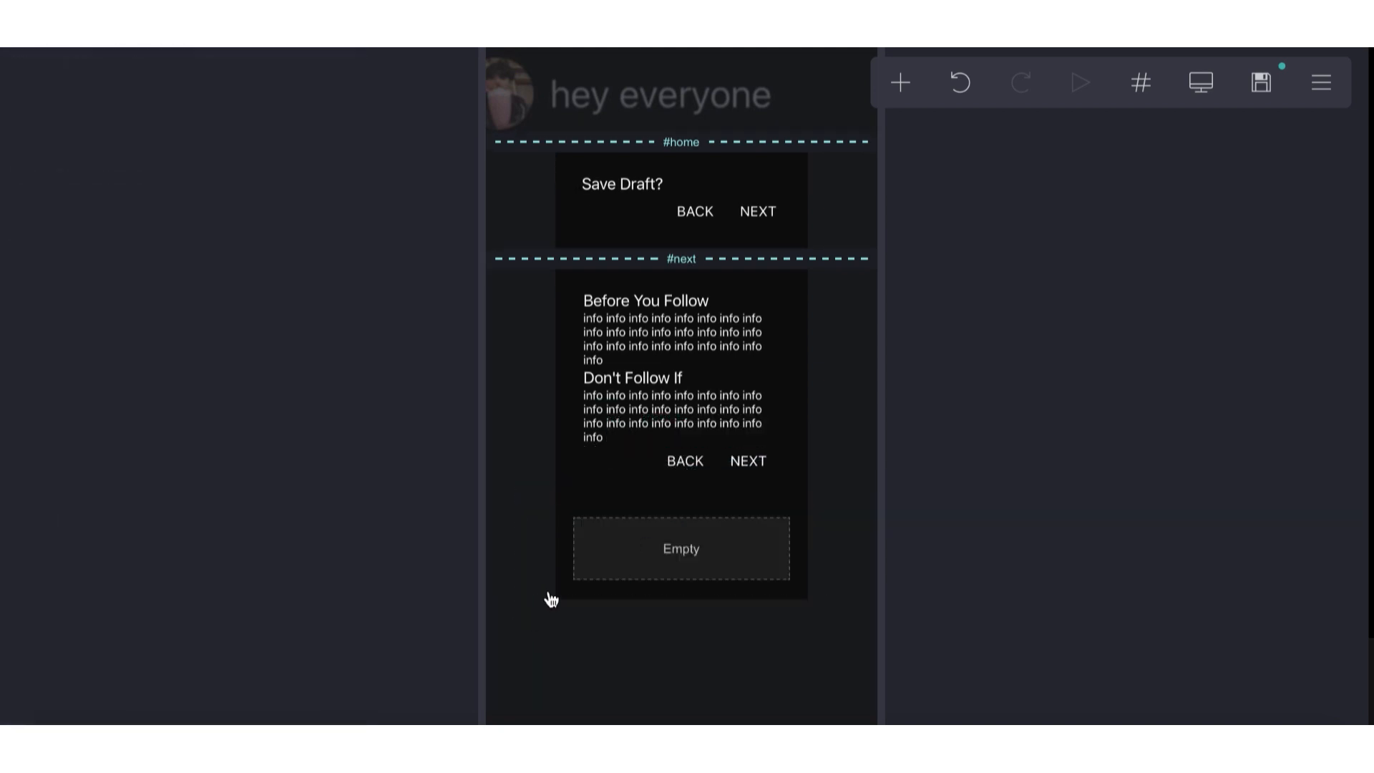
left_click(539, 599)
left_click(111, 683)
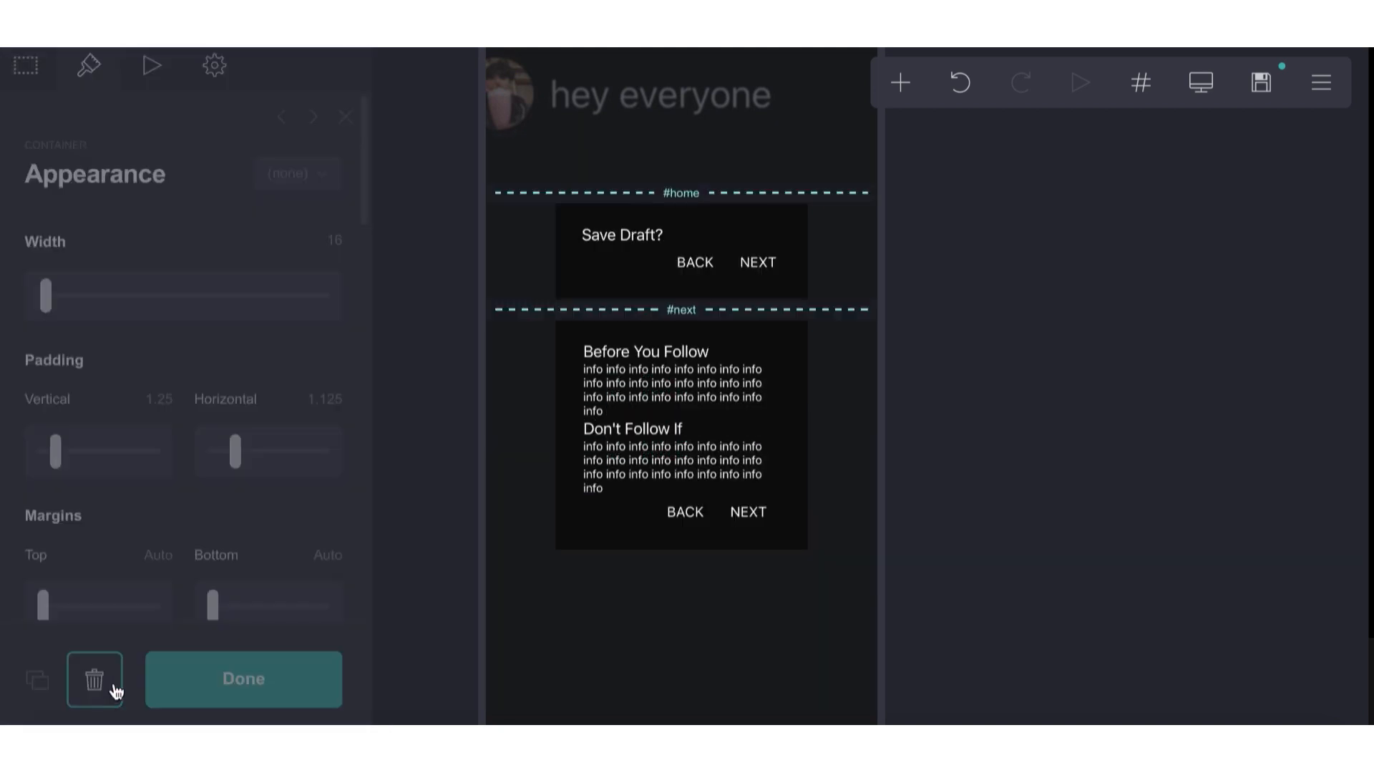
- Change the background color of the #next section's NEXT button to a semi-transparent gray
left_click(708, 536)
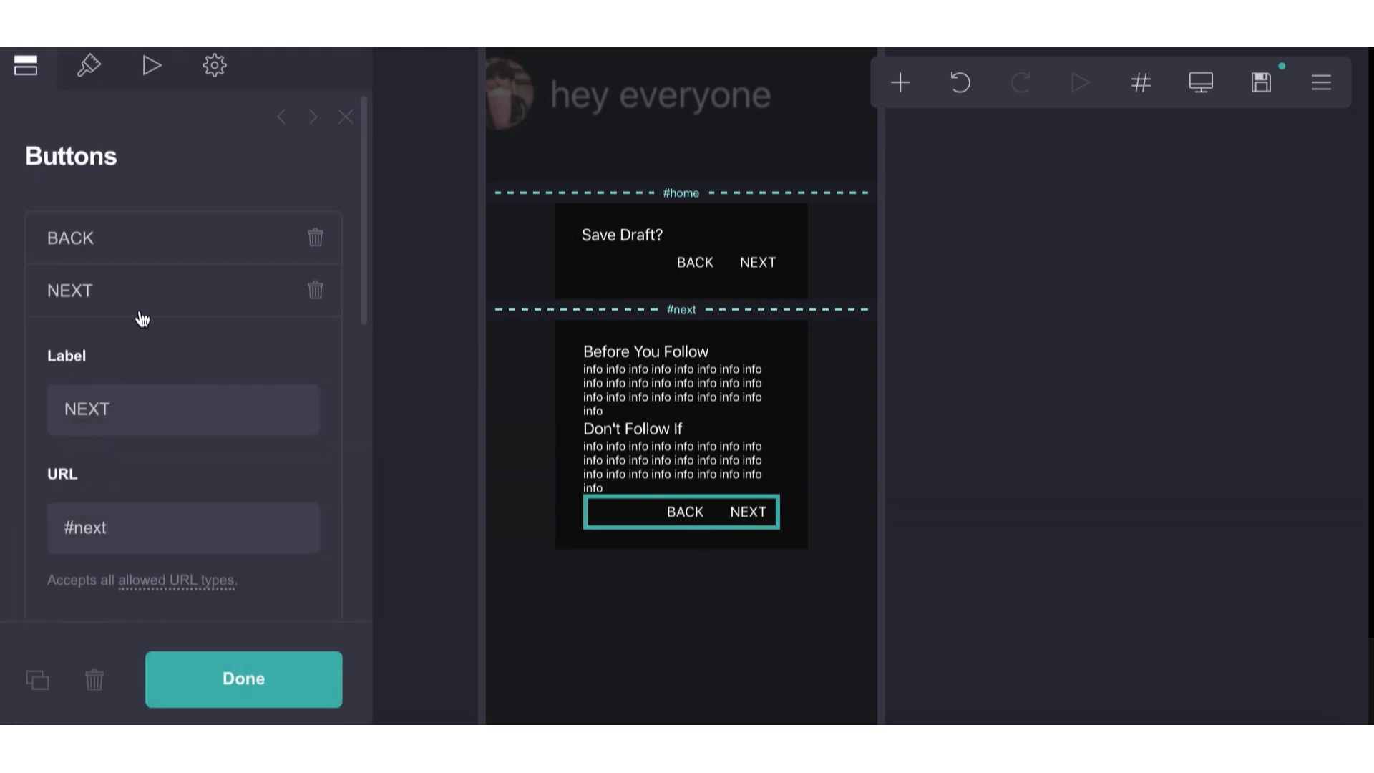
scroll(141, 317, "down", 5)
left_click(133, 342)
scroll(131, 341, "down", 1)
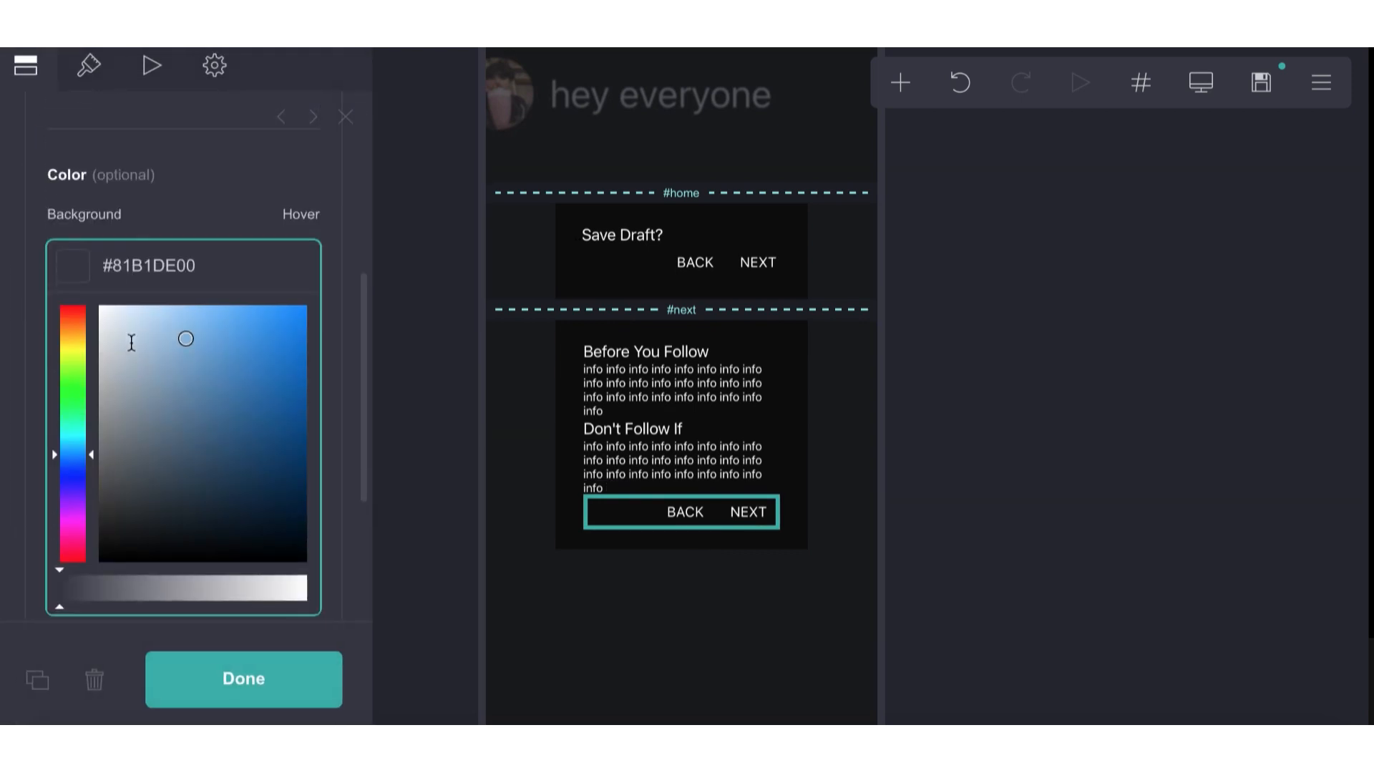
left_click_drag(130, 383, 45, 381)
mouse_move(187, 568)
left_mouse_down()
mouse_move(255, 577)
mouse_move(226, 586)
left_mouse_up()
left_click(681, 666)
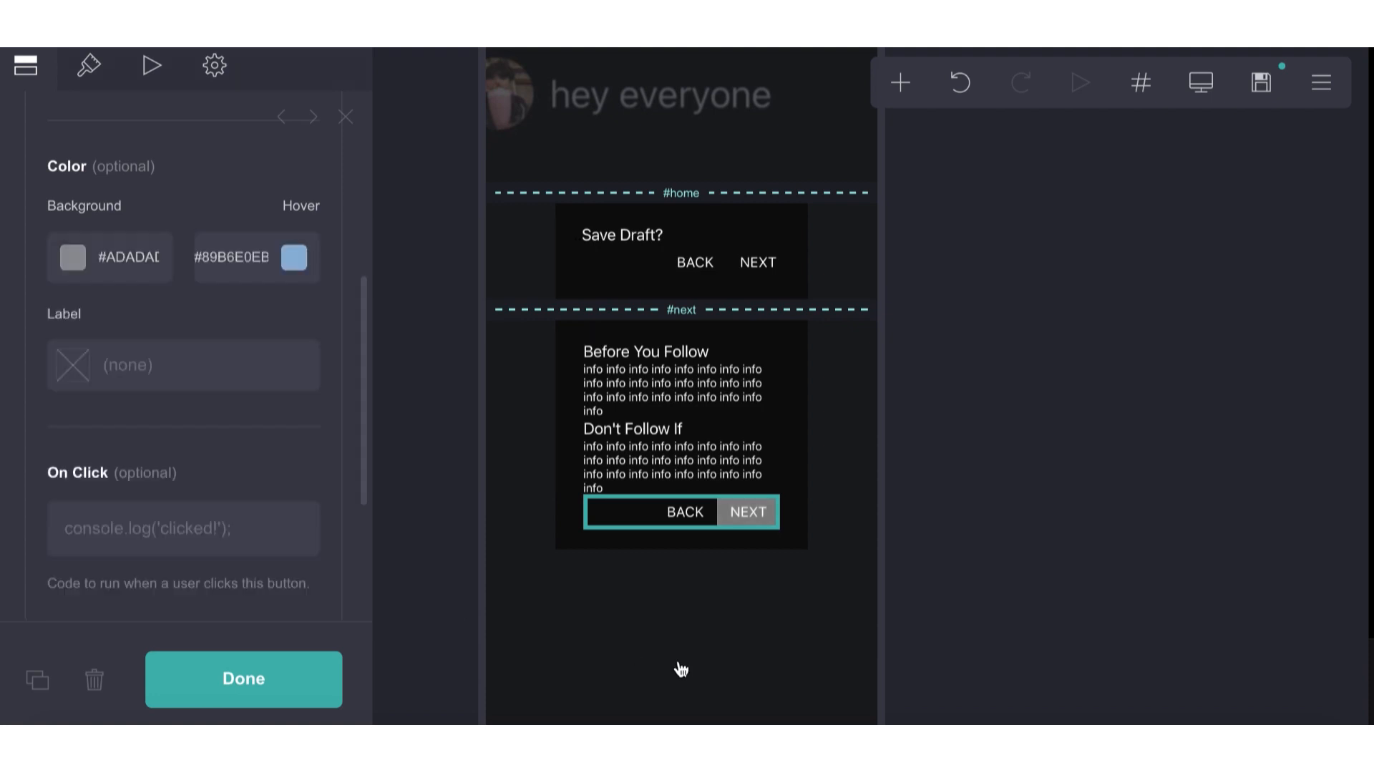
- Set the height of the #next section's BACK/NEXT buttons to 2
left_click(748, 512)
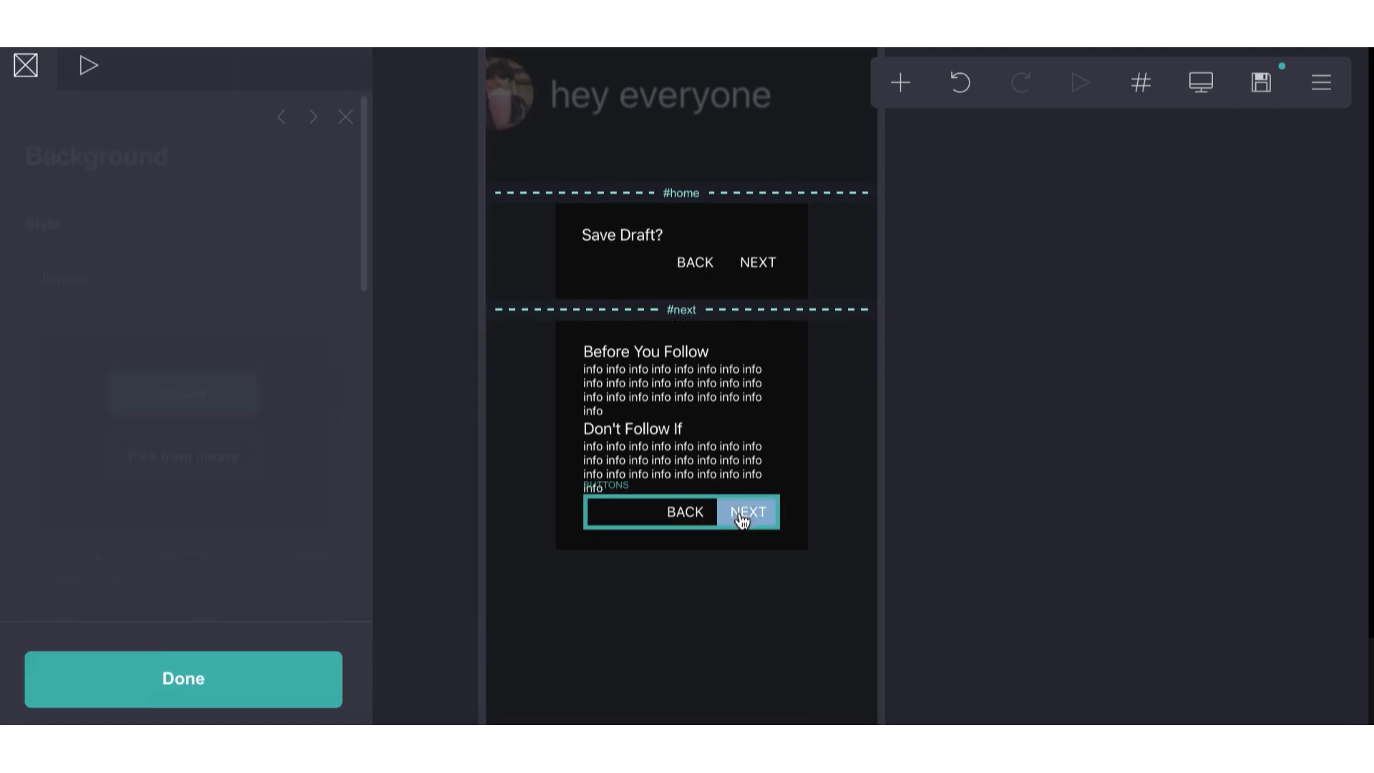
left_click(93, 72)
scroll(179, 322, "up", 6)
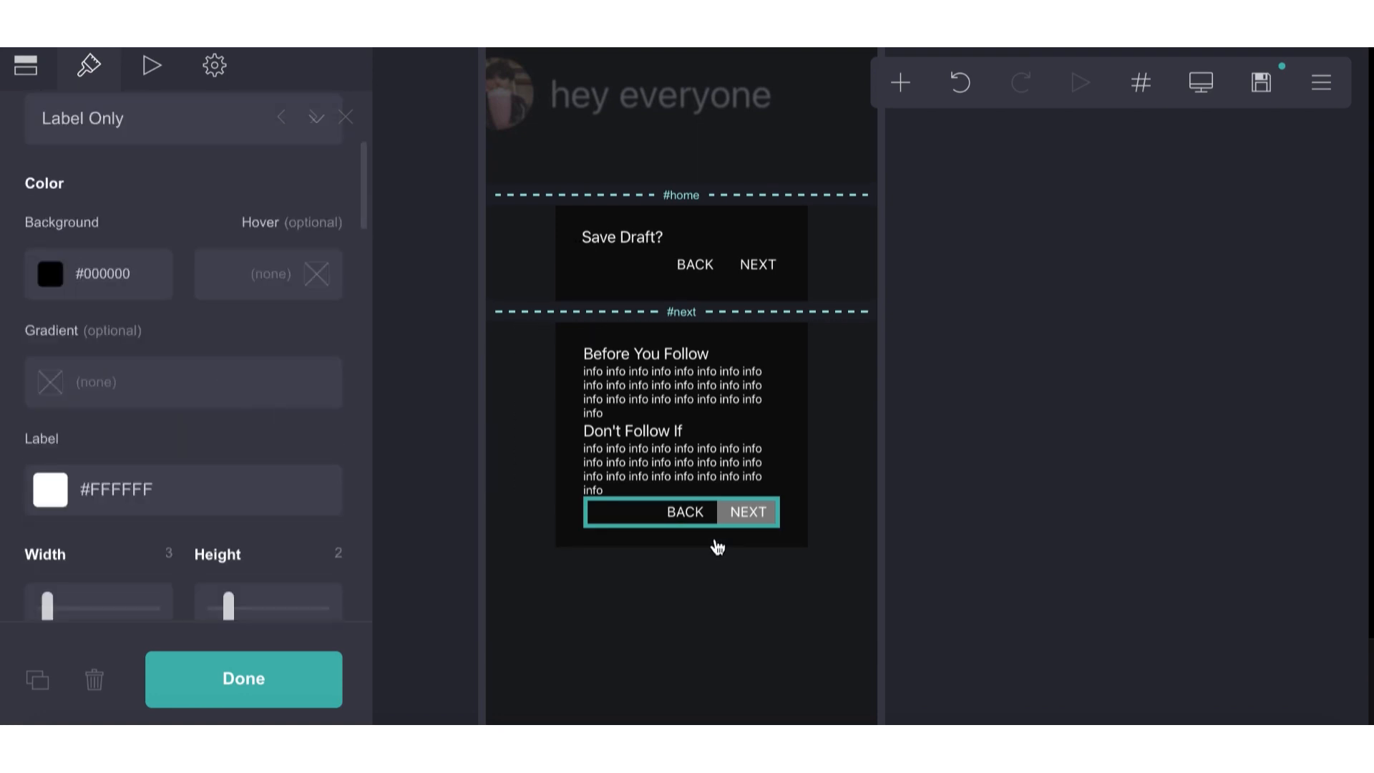
- Set the height of the #home section's BACK/NEXT buttons to 2
left_click(757, 264)
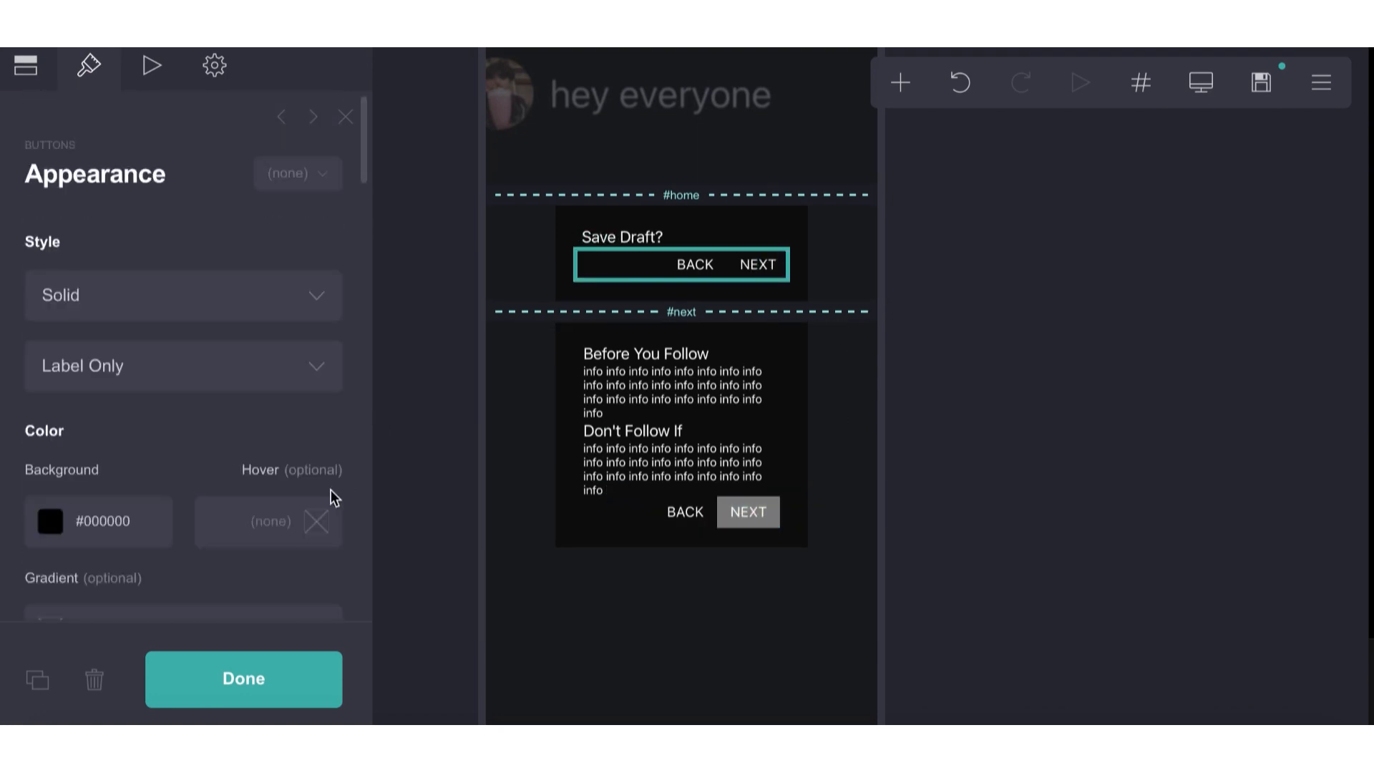
scroll(323, 494, "down", 5)
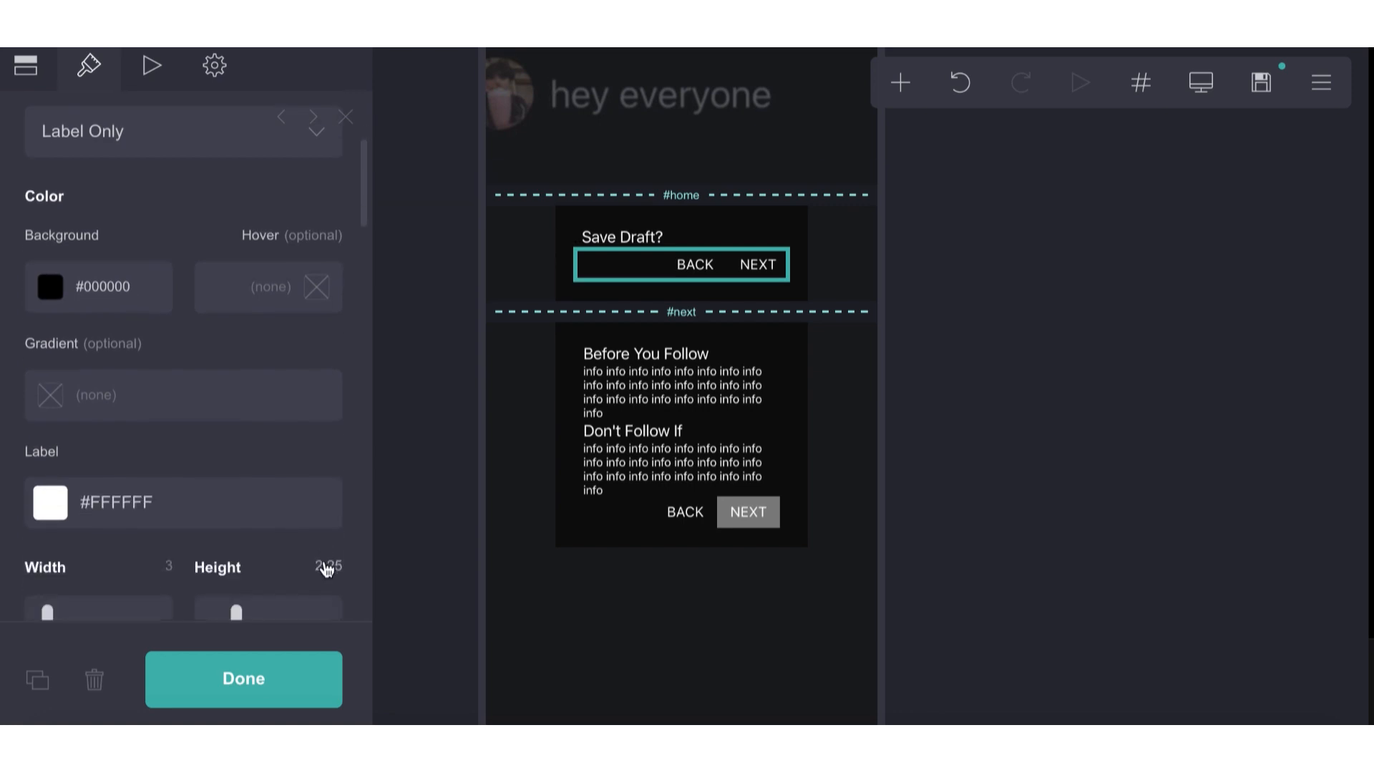
left_click(326, 569)
key("BackSpace")
key("BackSpace")
key("BackSpace")
key("Return")
left_click(654, 622)
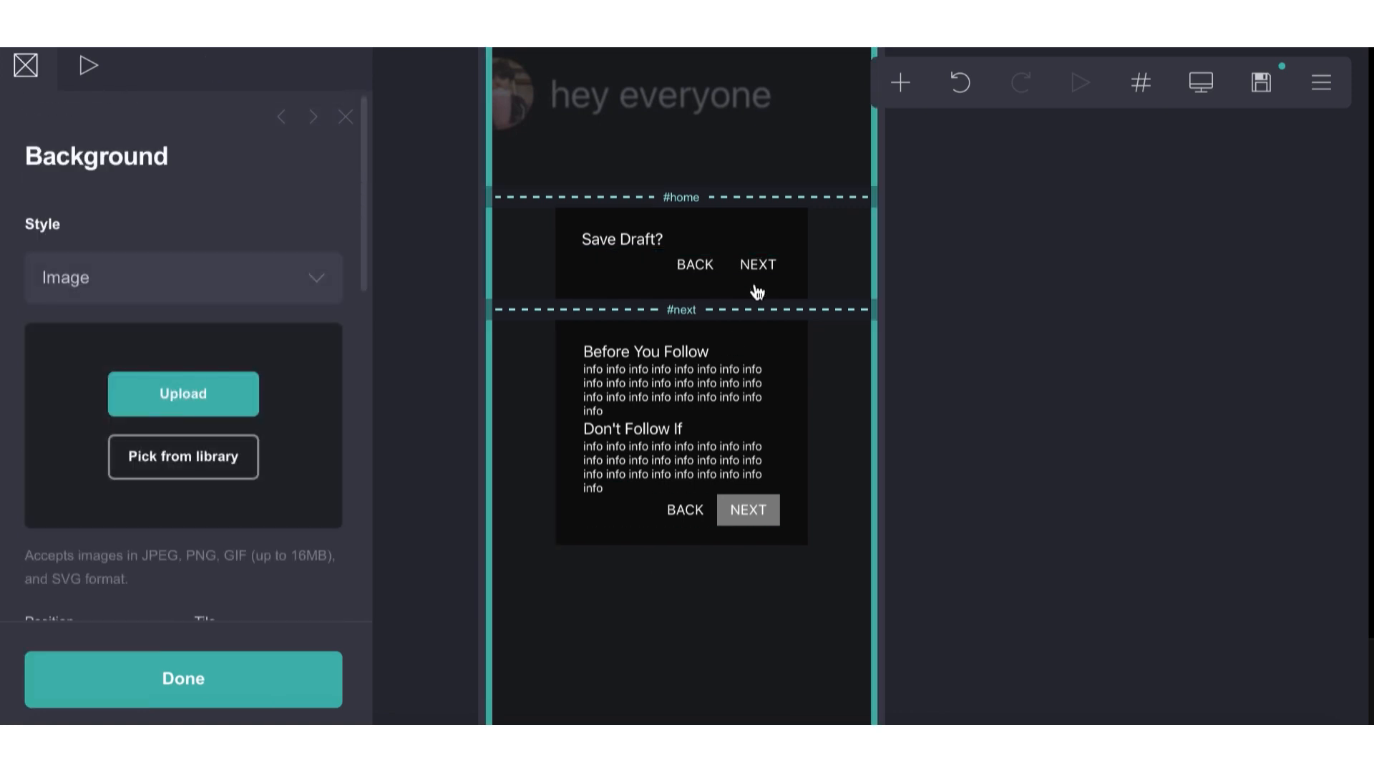
- Match the #home container to the #next container by setting its horizontal padding to 1.75
left_click(755, 513)
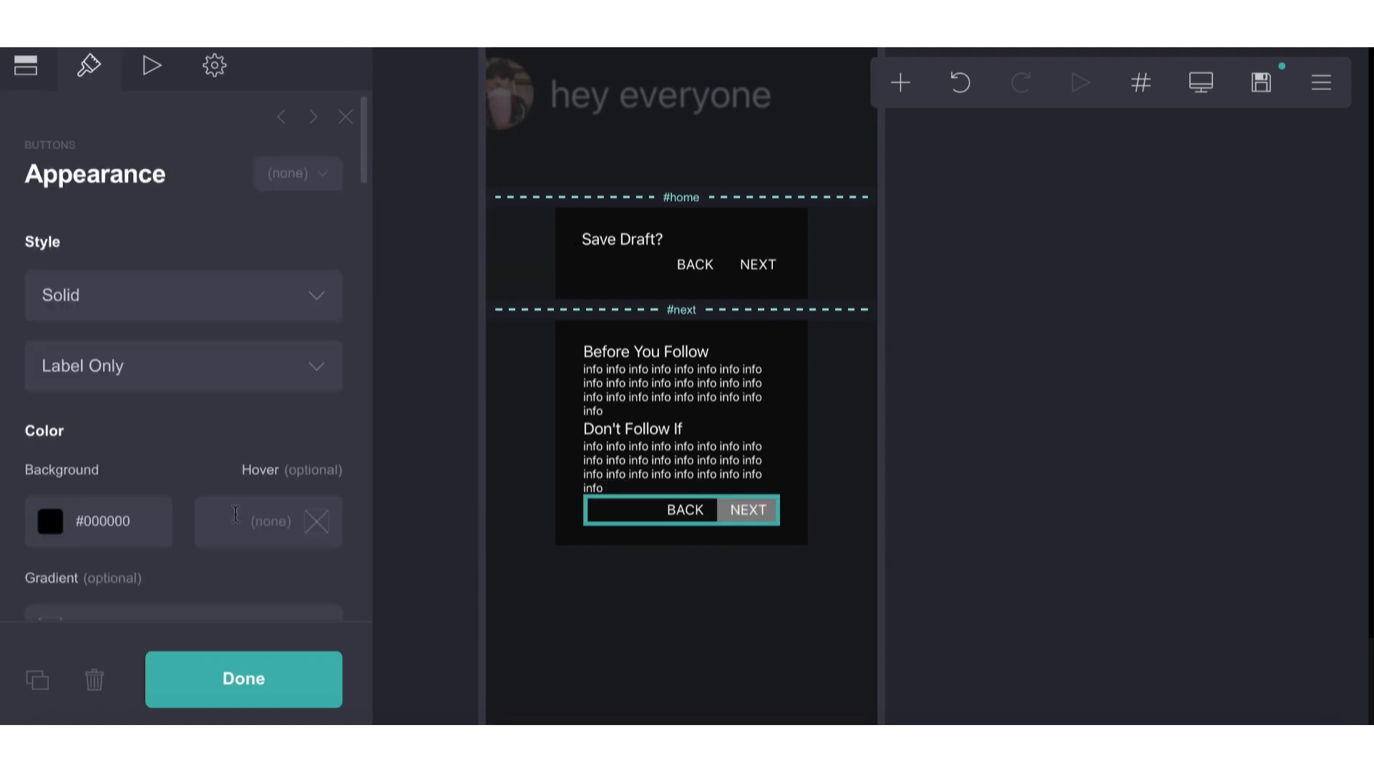
scroll(285, 513, "down", 5)
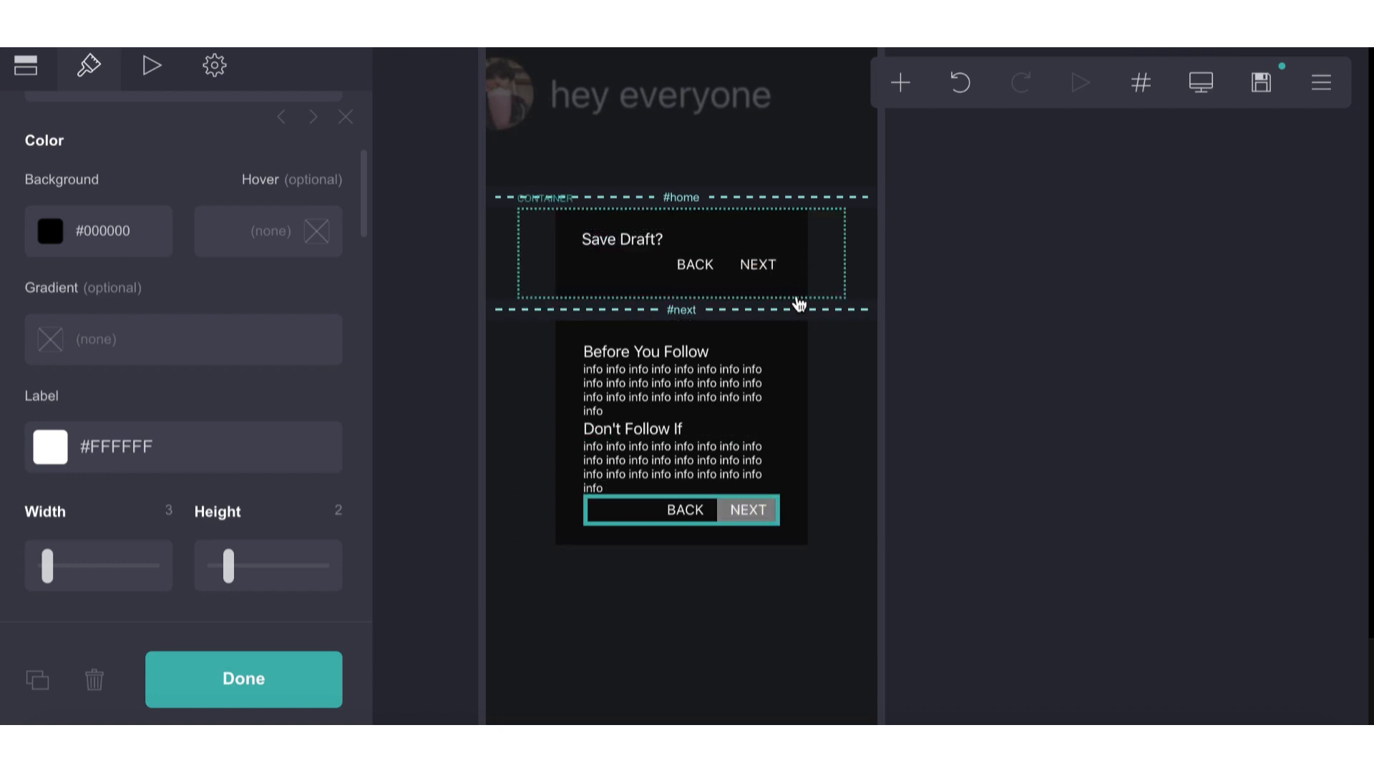
left_click(807, 346)
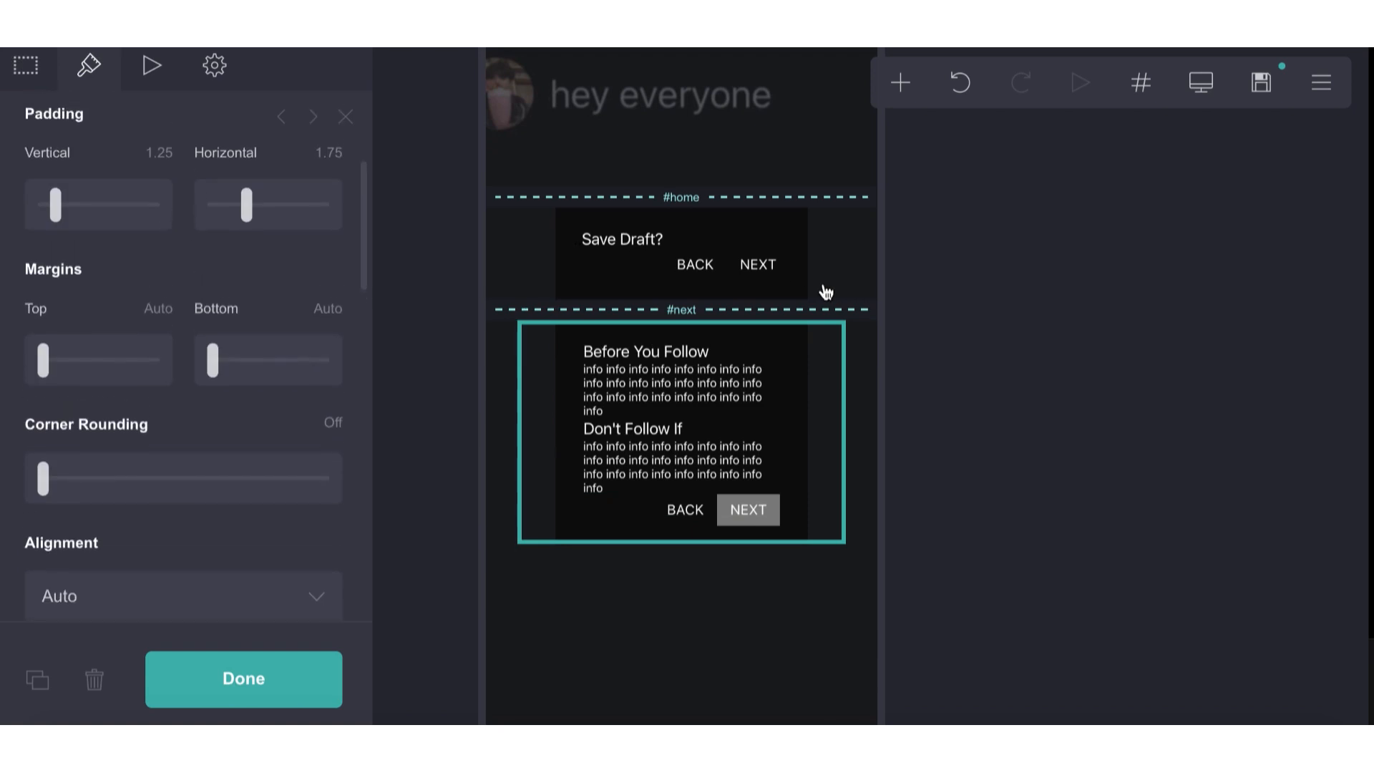
left_click(804, 277)
left_click(329, 400)
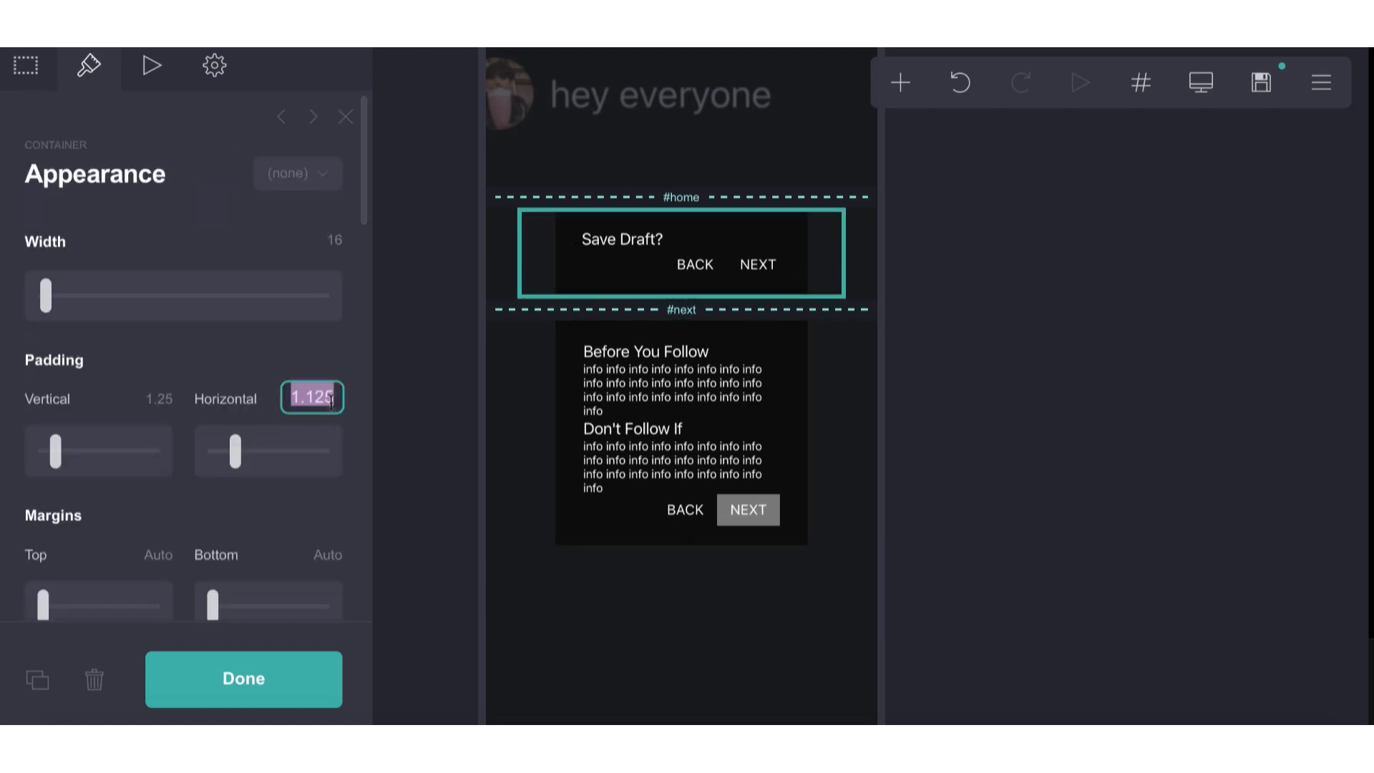
type("1.75")
key("Return")
left_click(699, 277)
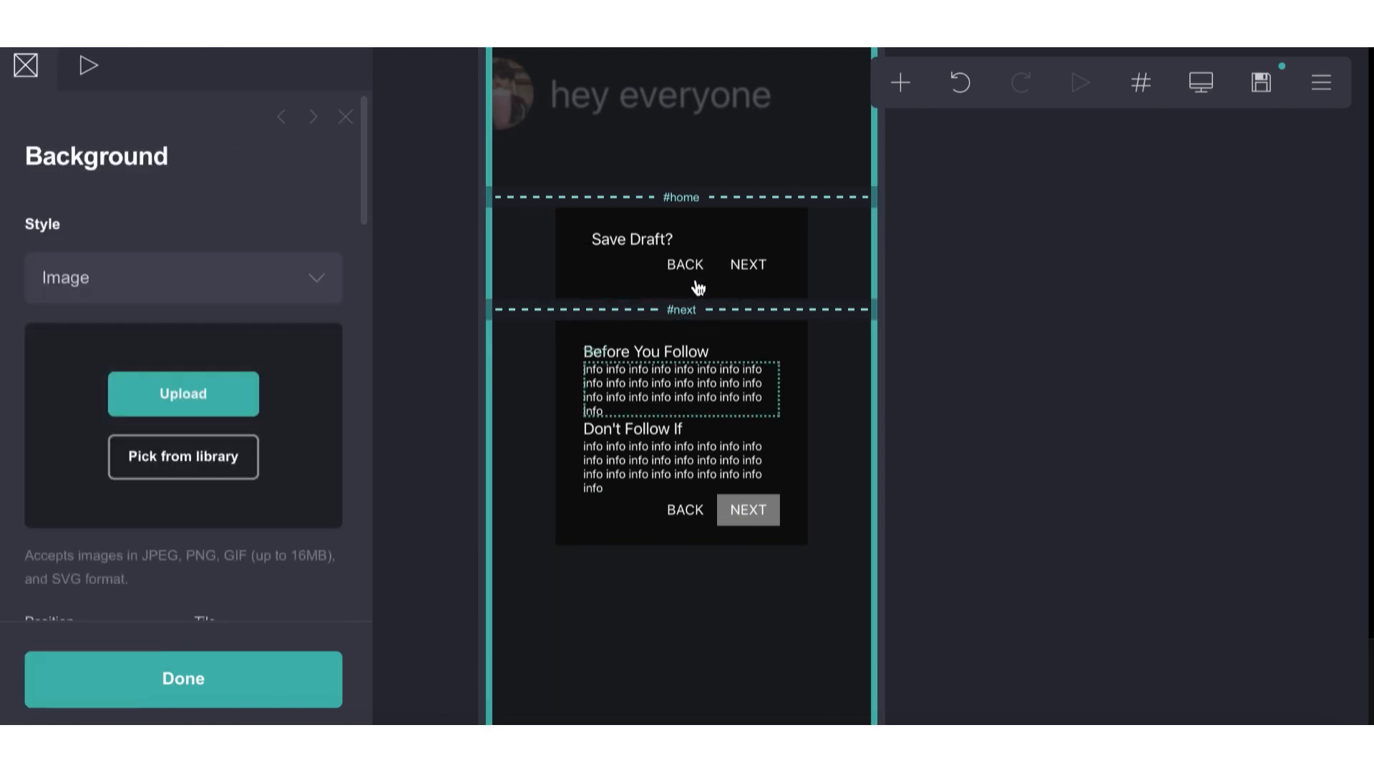
- Set the margins of the "Save Draft?" text to 0.875 and check the layout in desktop view before returning to mobile view
left_click(687, 242)
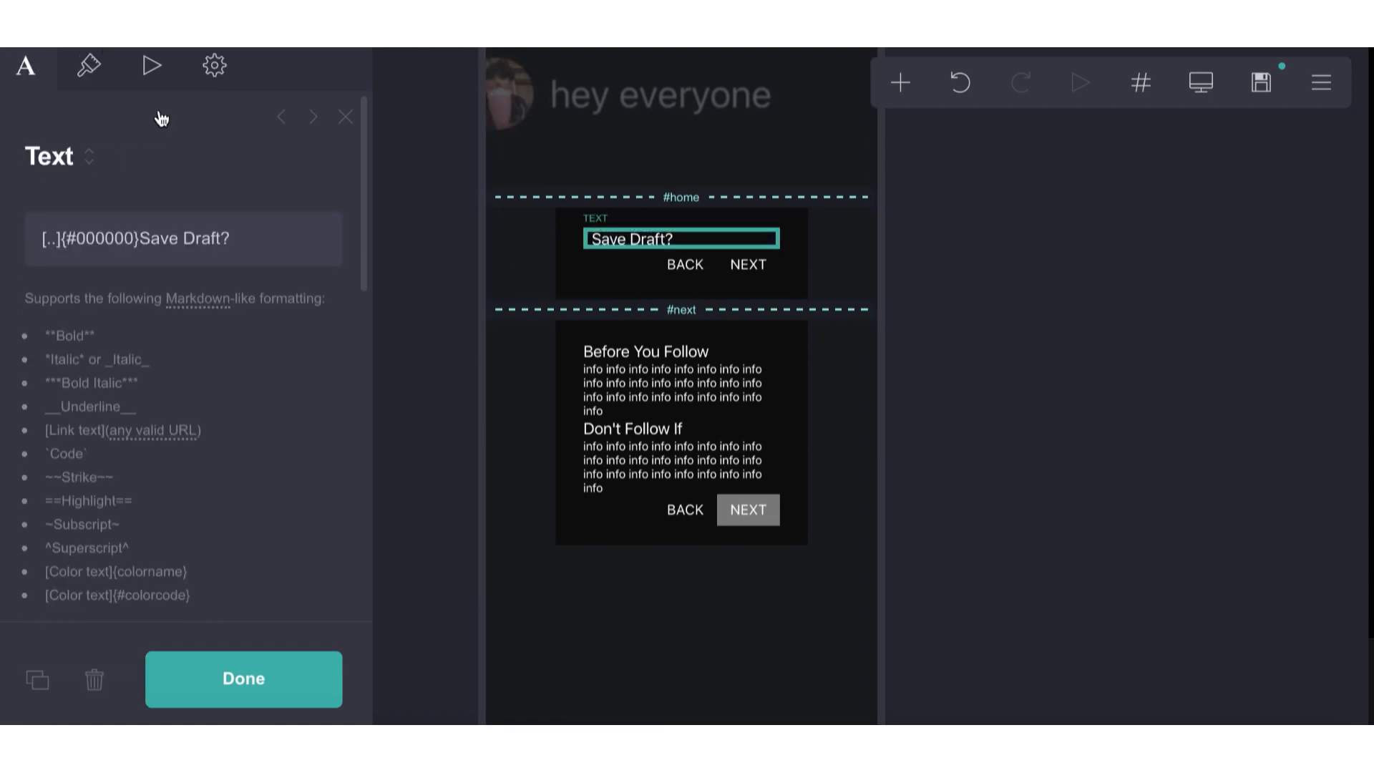
left_click(91, 65)
scroll(130, 376, "down", 6)
scroll(130, 375, "down", 3)
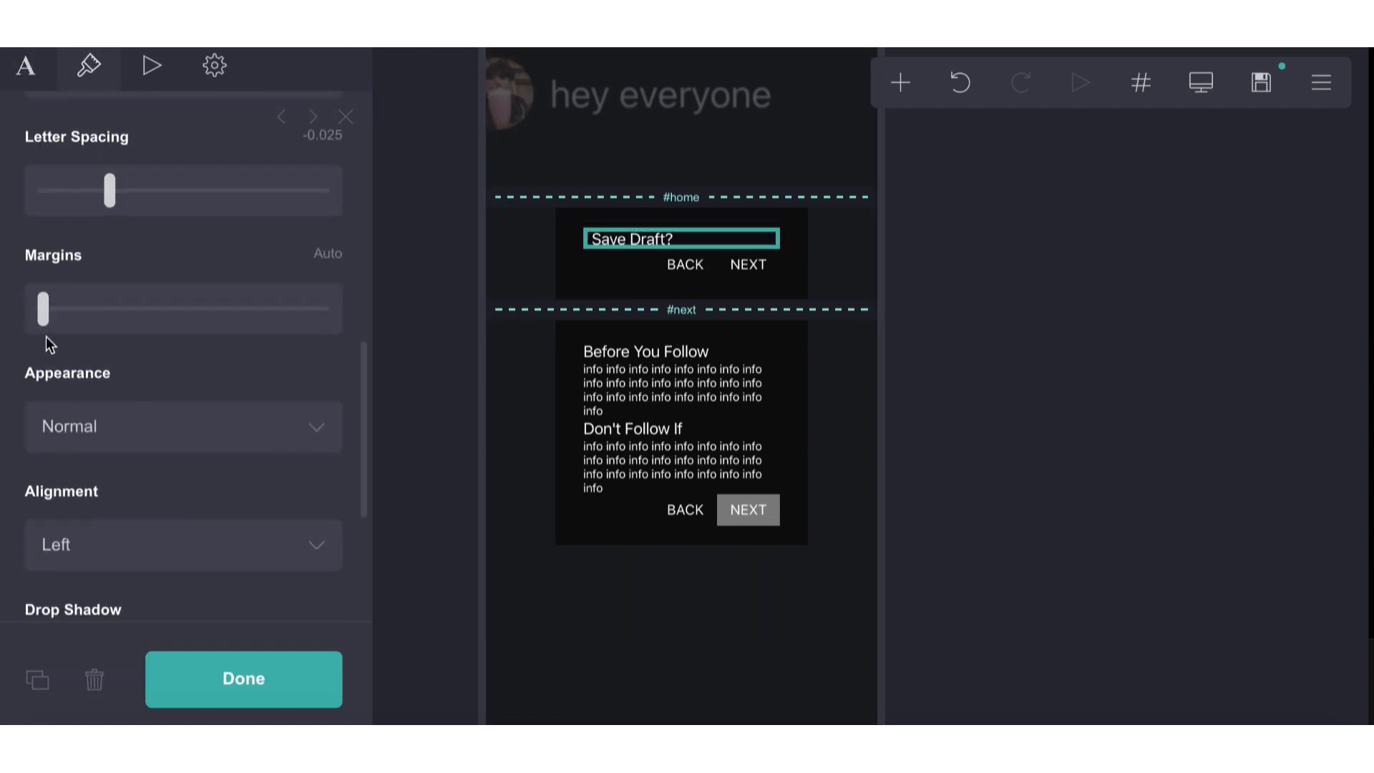
left_click_drag(43, 309, 88, 314)
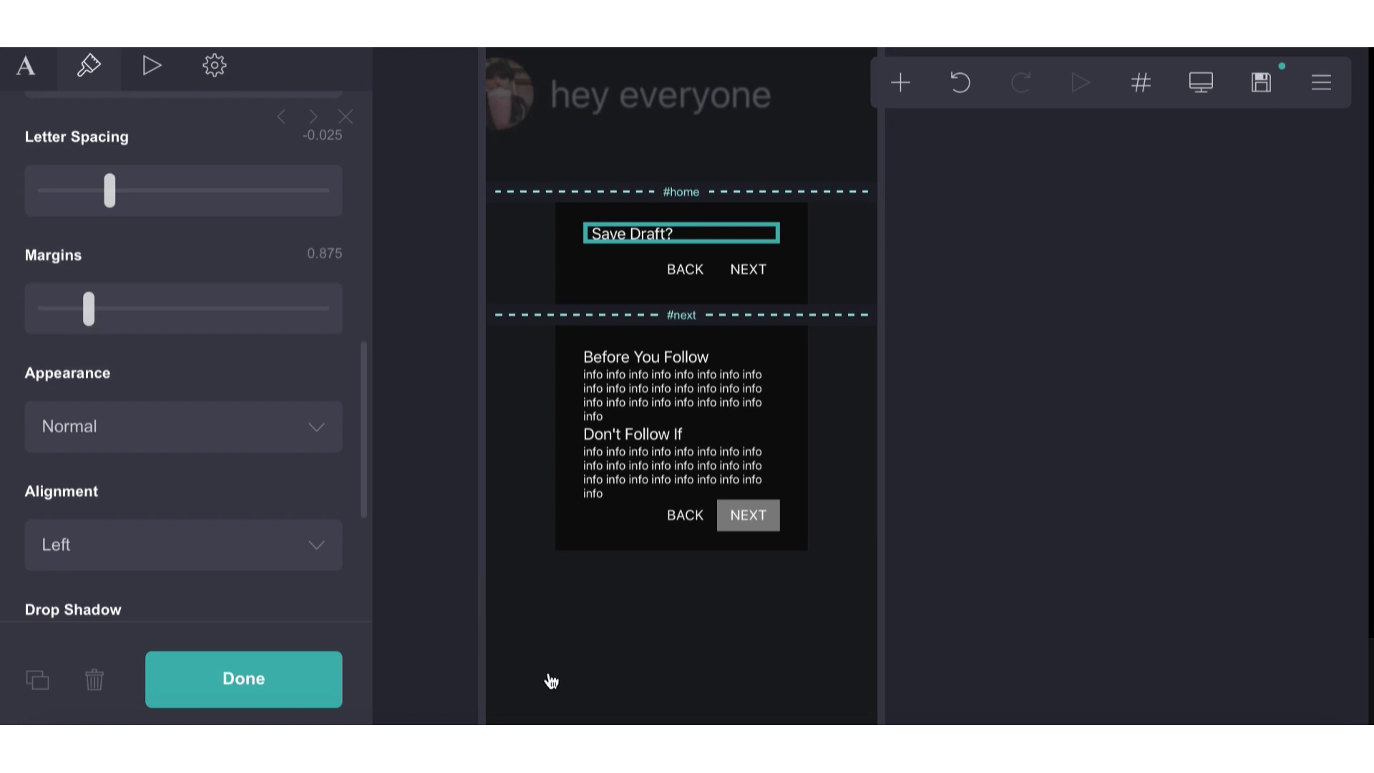
left_click(551, 680)
left_click(551, 681)
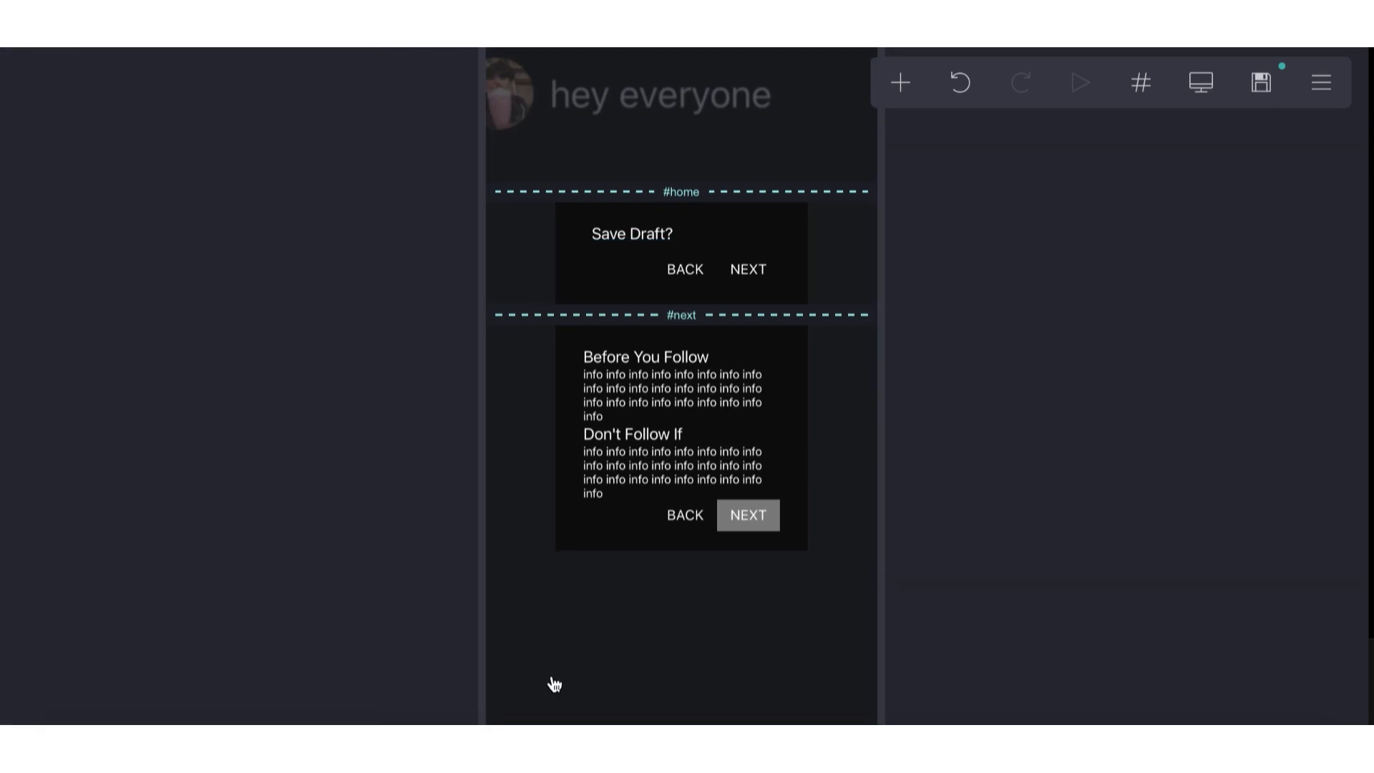
left_click(1200, 93)
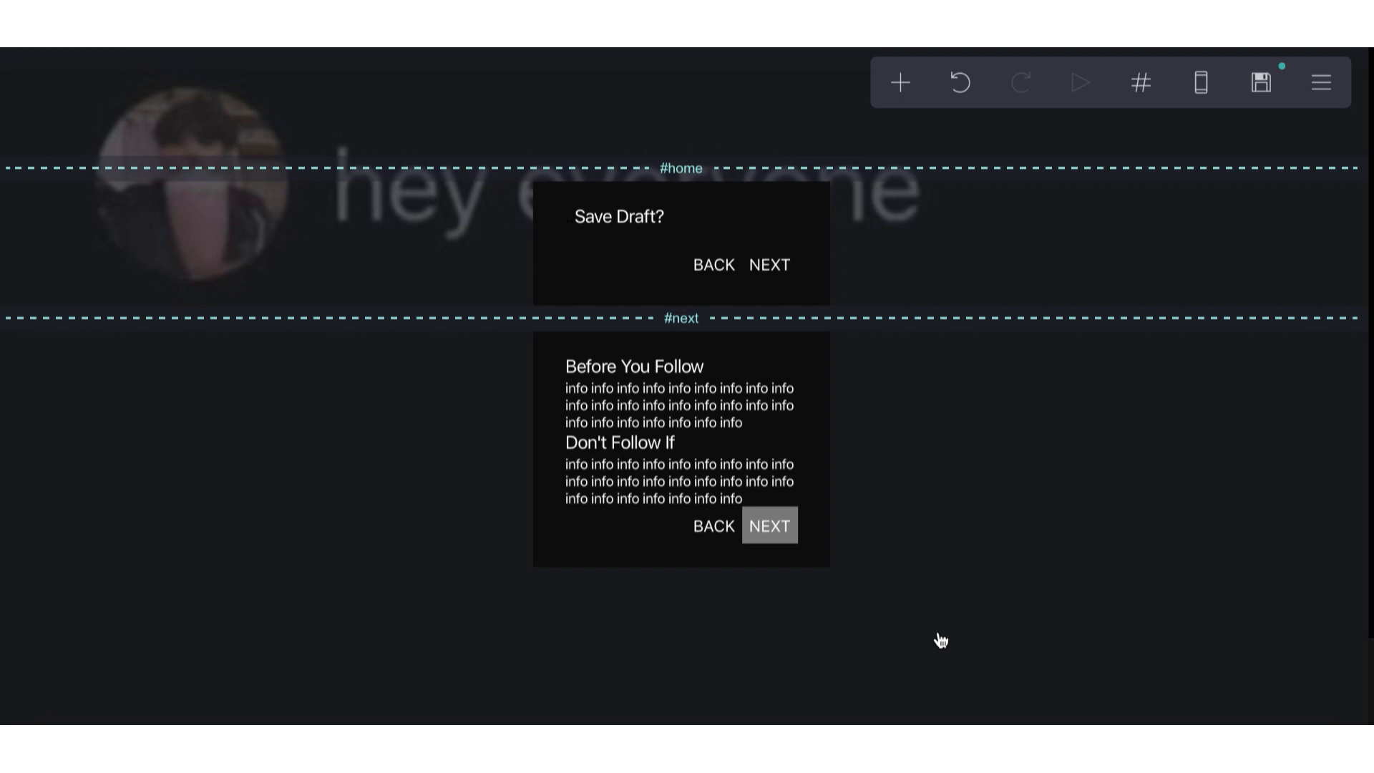
left_click(1202, 84)
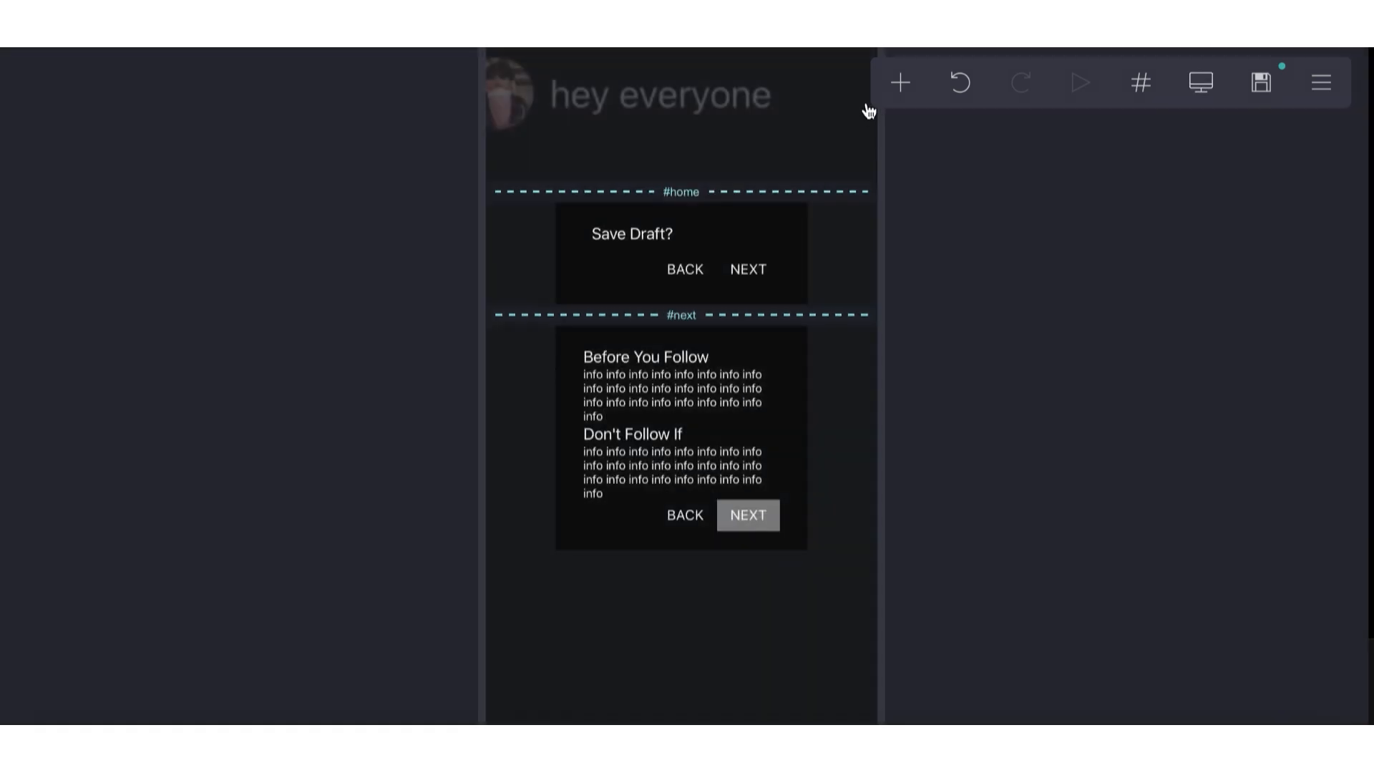
- Add a section break control below the #next content
left_click(900, 82)
left_click(824, 566)
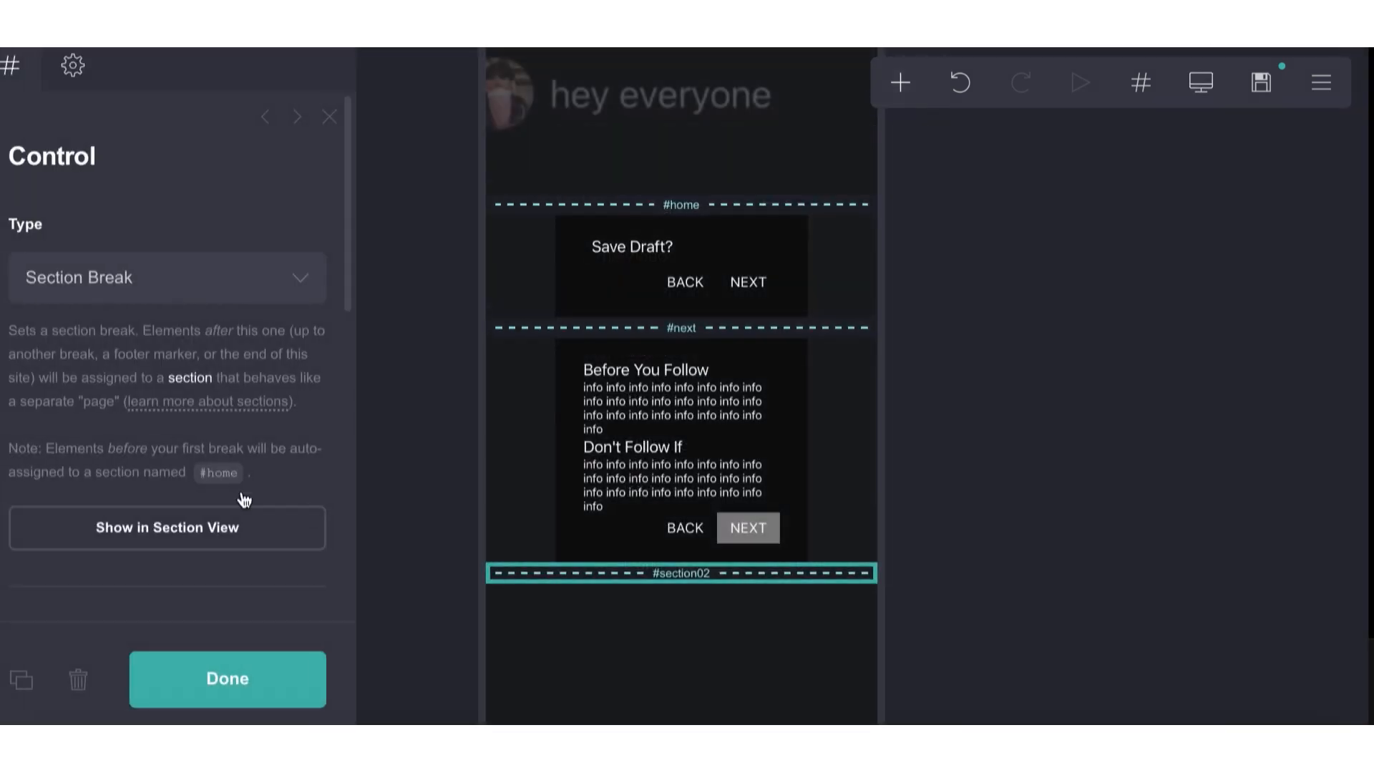
scroll(173, 455, "down", 3)
left_click(173, 458)
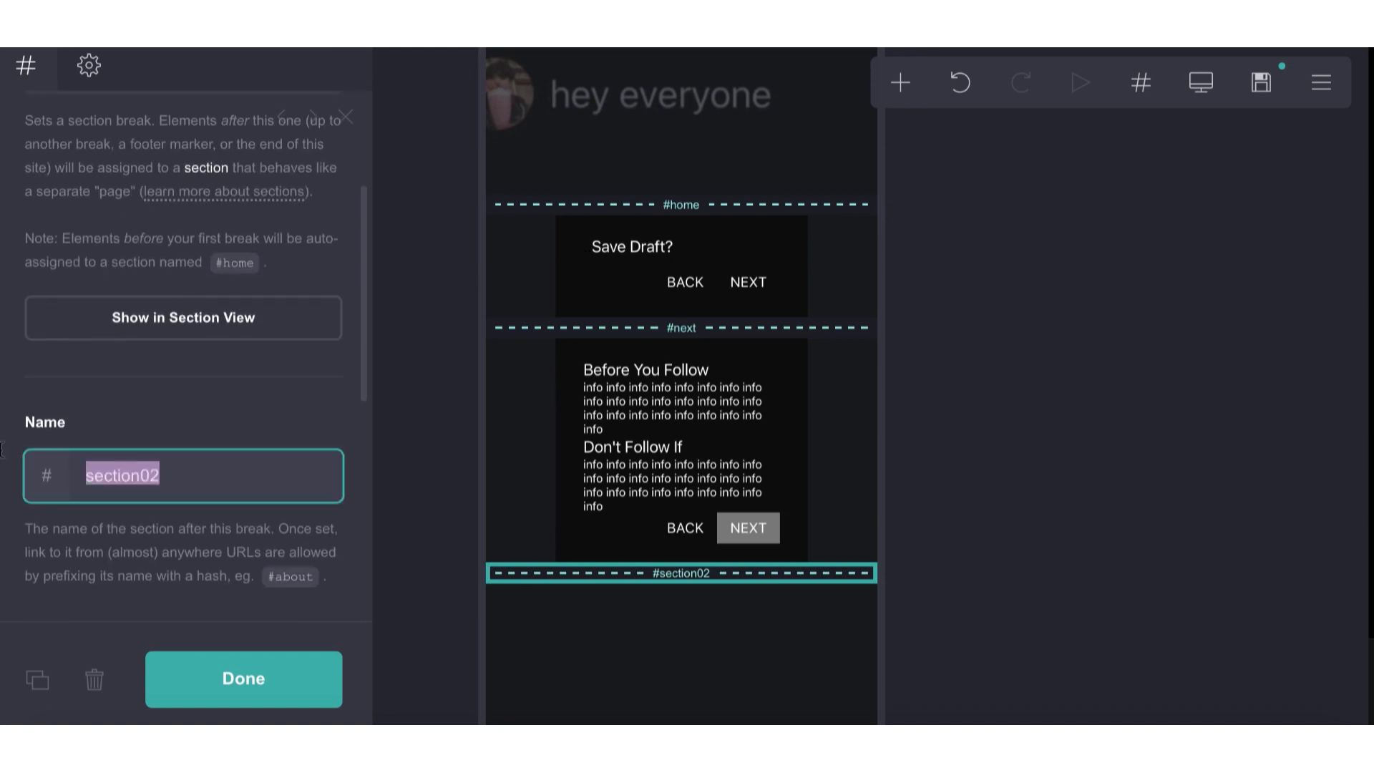
- Set the URL of the #next section's NEXT button to #one
left_click(750, 527)
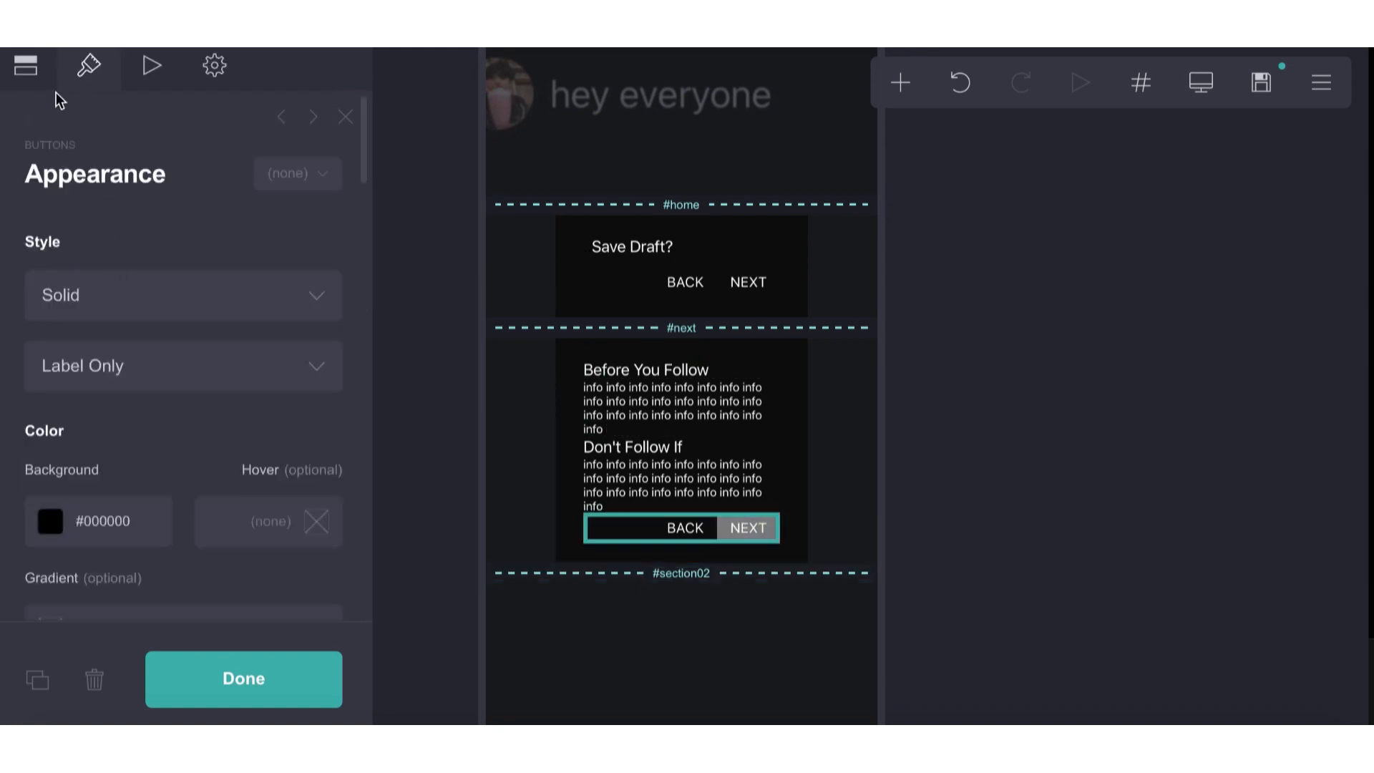
left_click(26, 66)
scroll(129, 346, "down", 3)
left_click(140, 357)
key("BackSpace")
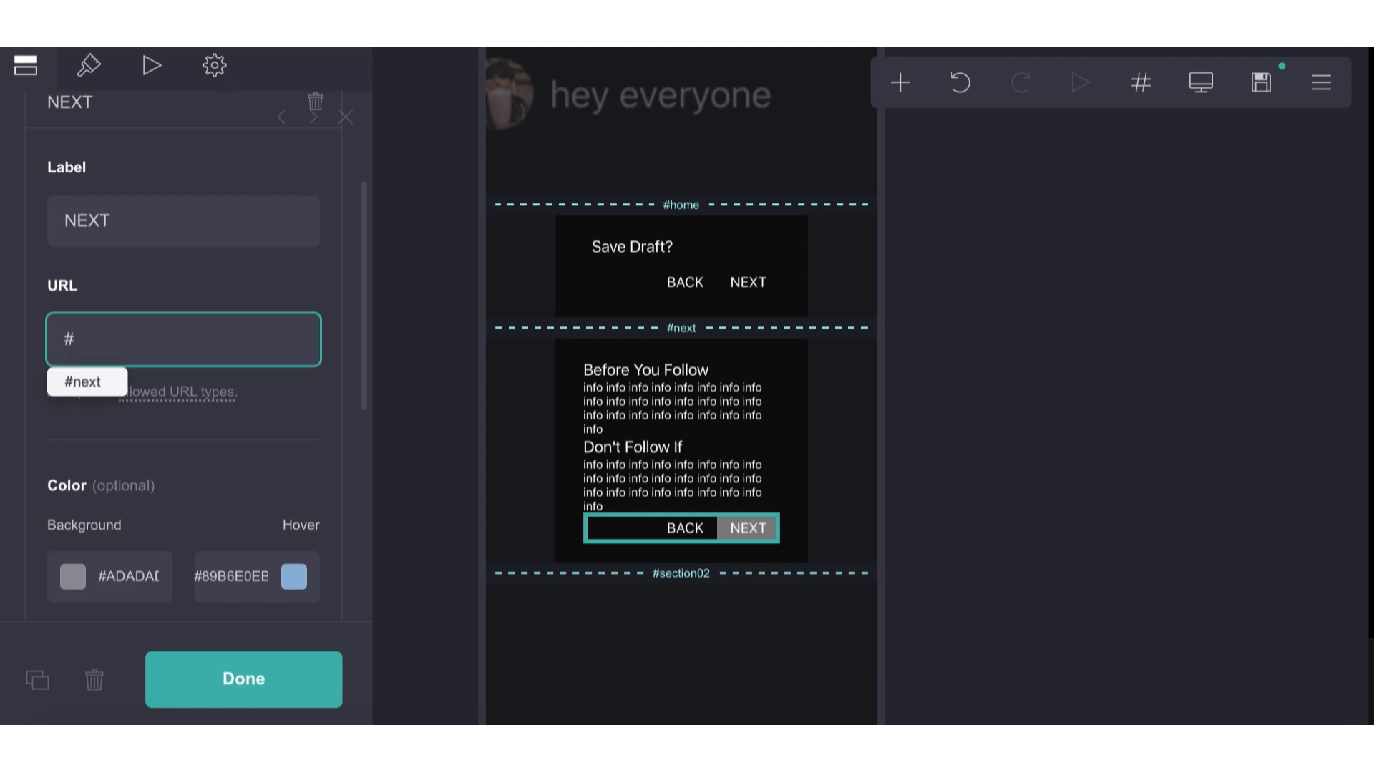
type("one")
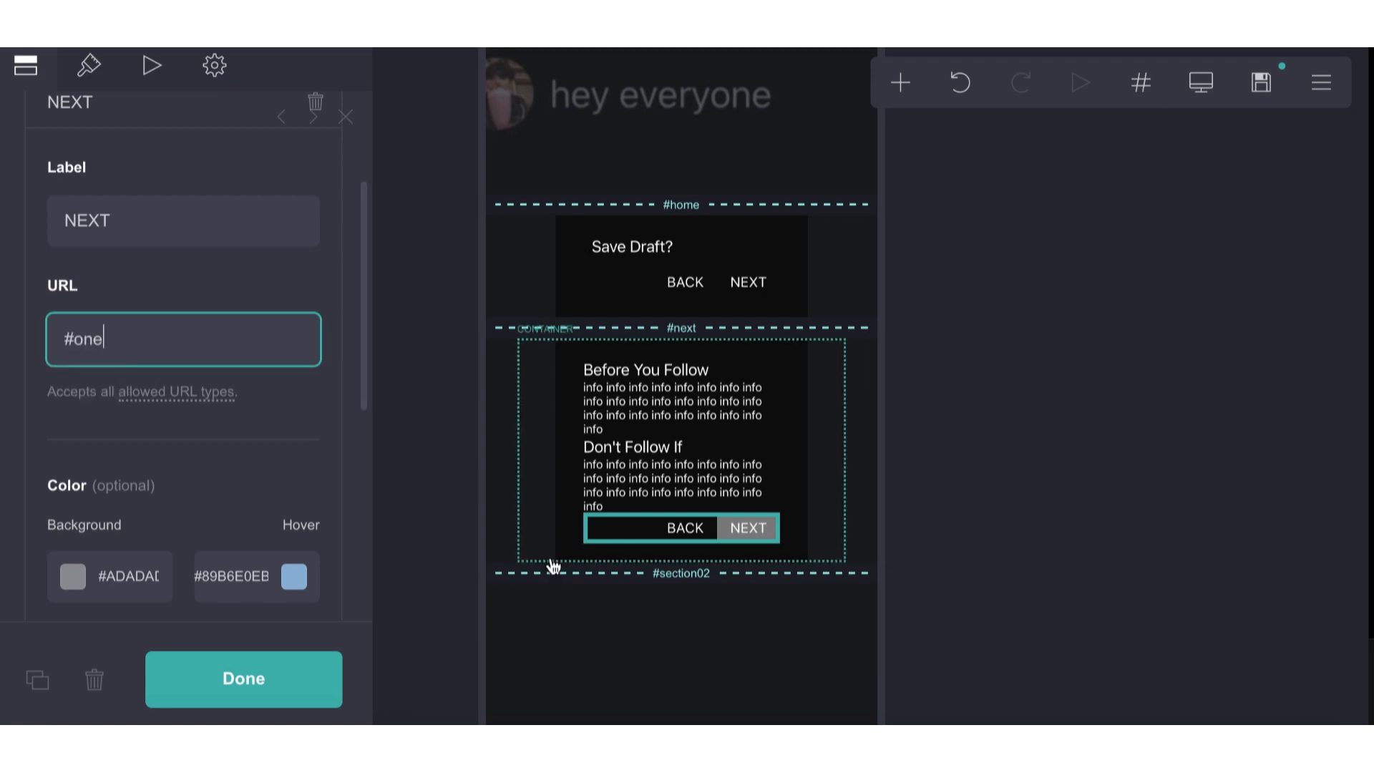
- Rename the last section break as one
left_click(527, 573)
scroll(173, 497, "down", 2)
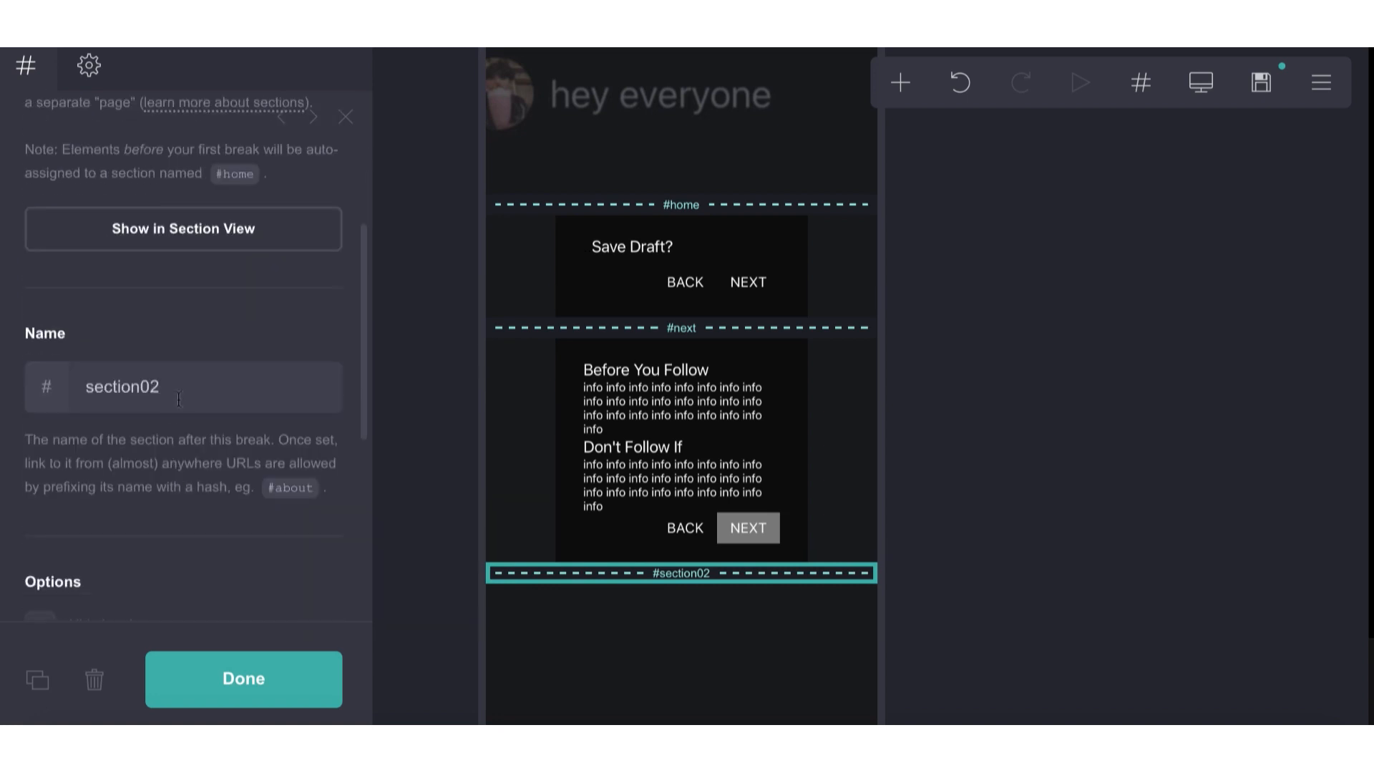
left_click(118, 386)
type("one")
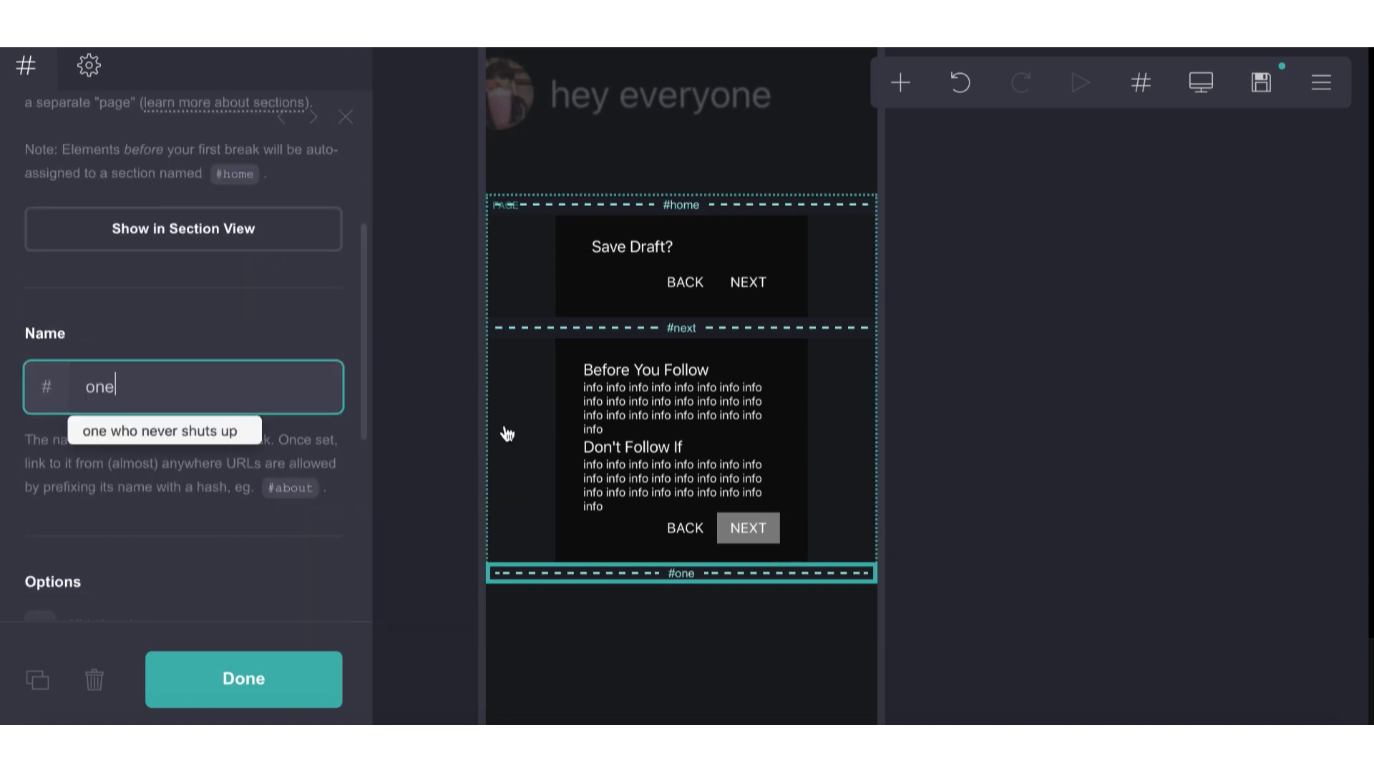
- Duplicate the #next section's content container and place the copy below the #one break
left_click(561, 433)
left_click(44, 685)
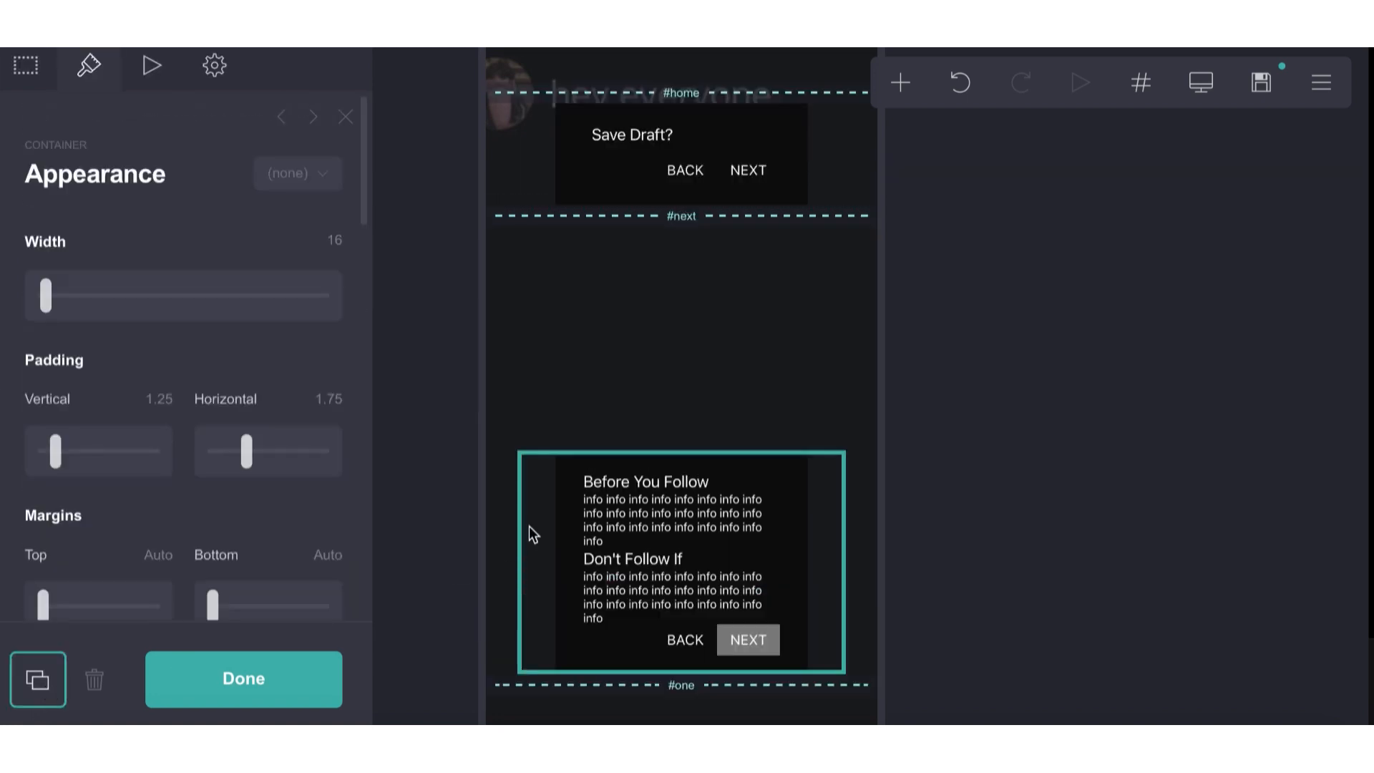
left_click_drag(564, 472, 608, 694)
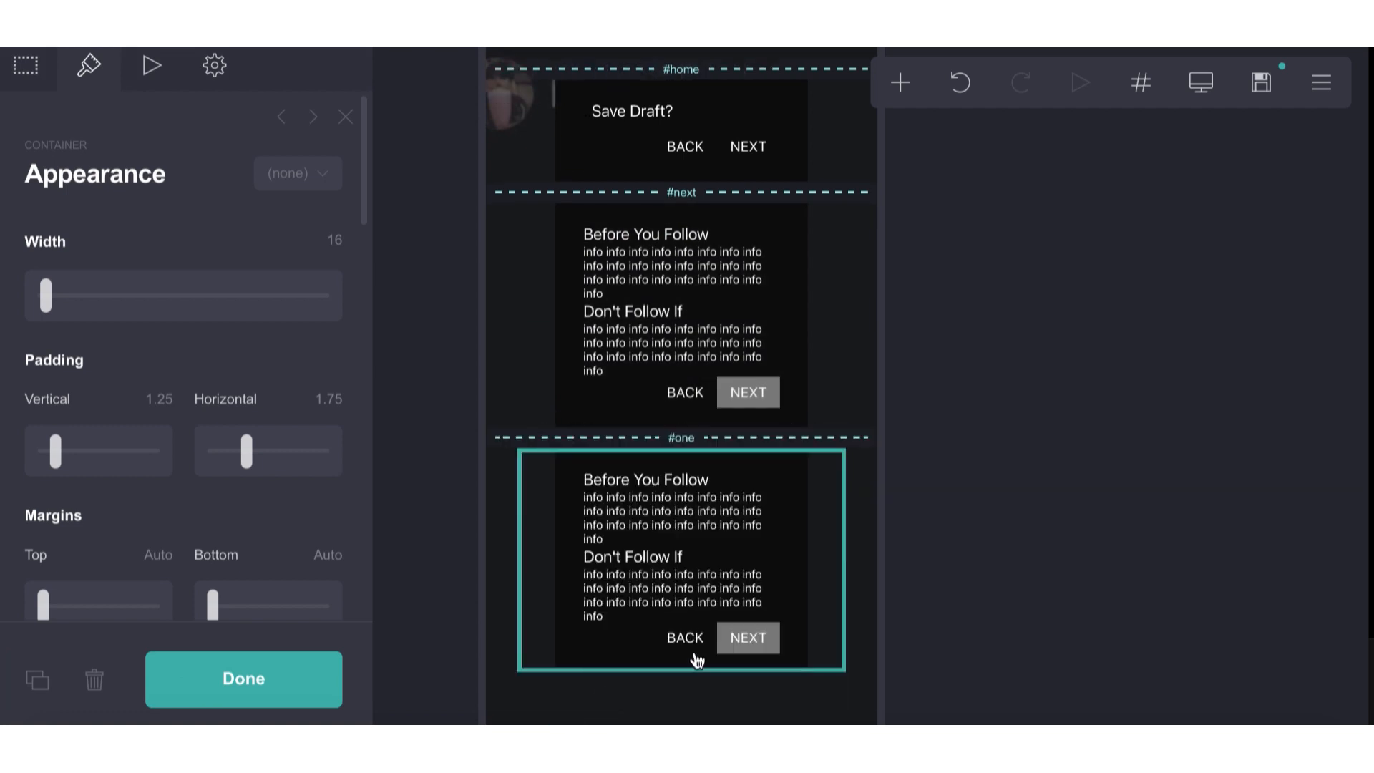
left_click(858, 621)
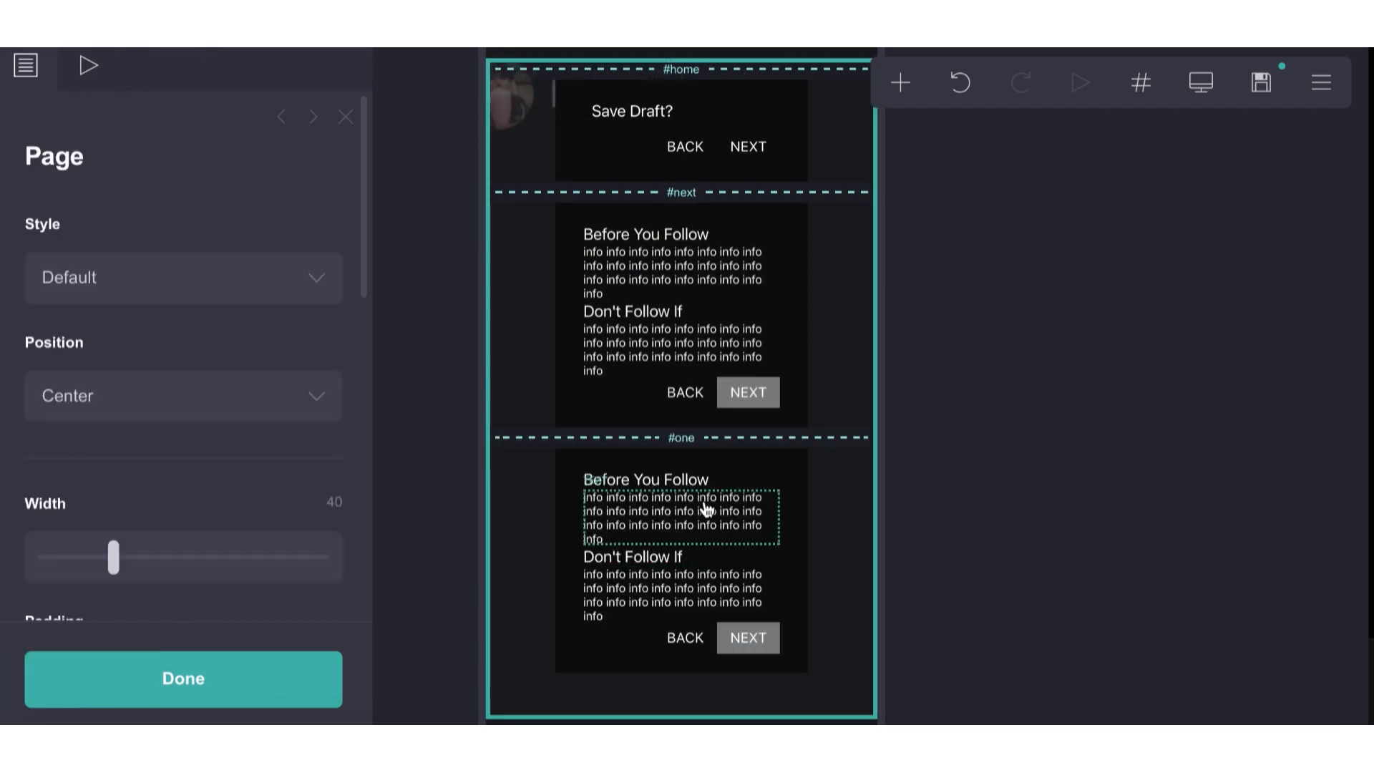
- Change the two headings in the #one section to "Preferences" and "About Me"
left_click(699, 481)
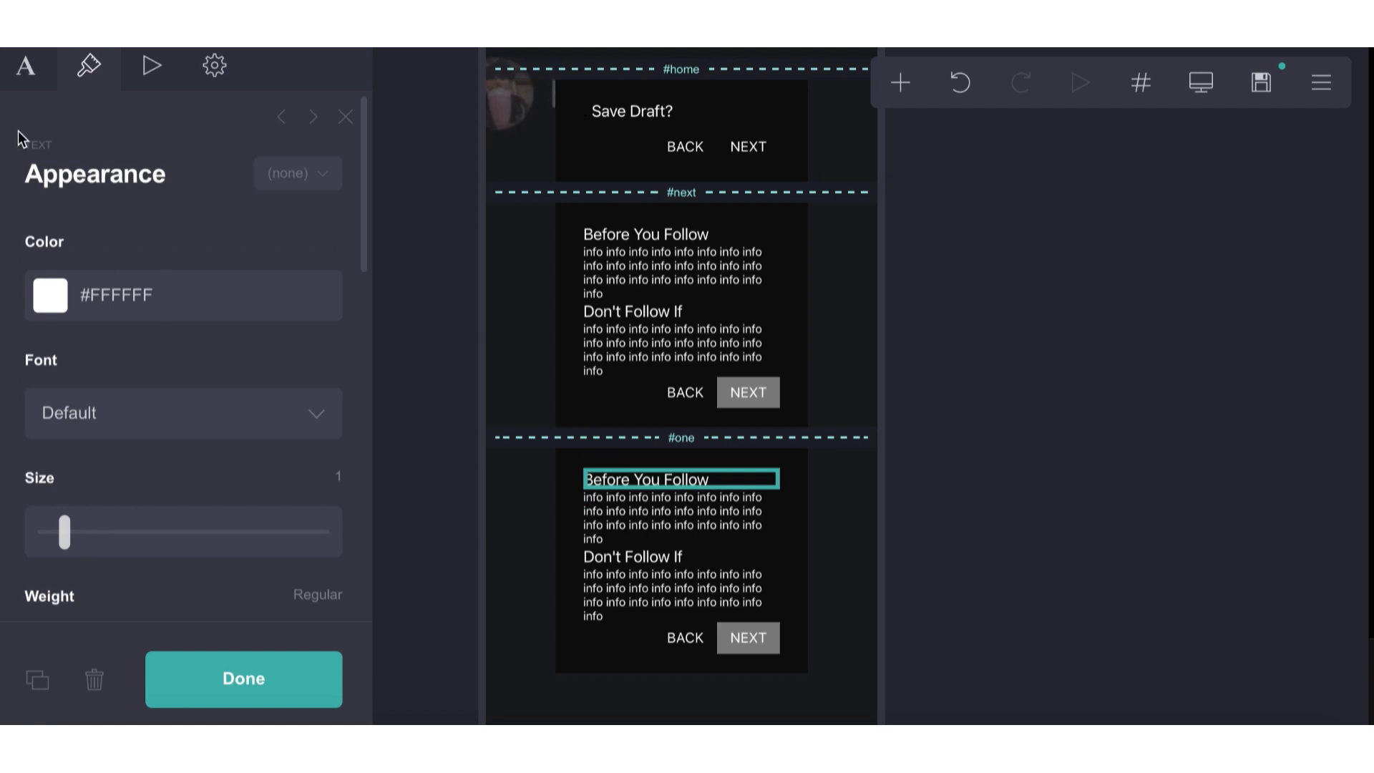
left_click(30, 80)
triple_click(128, 237)
type("Preferences")
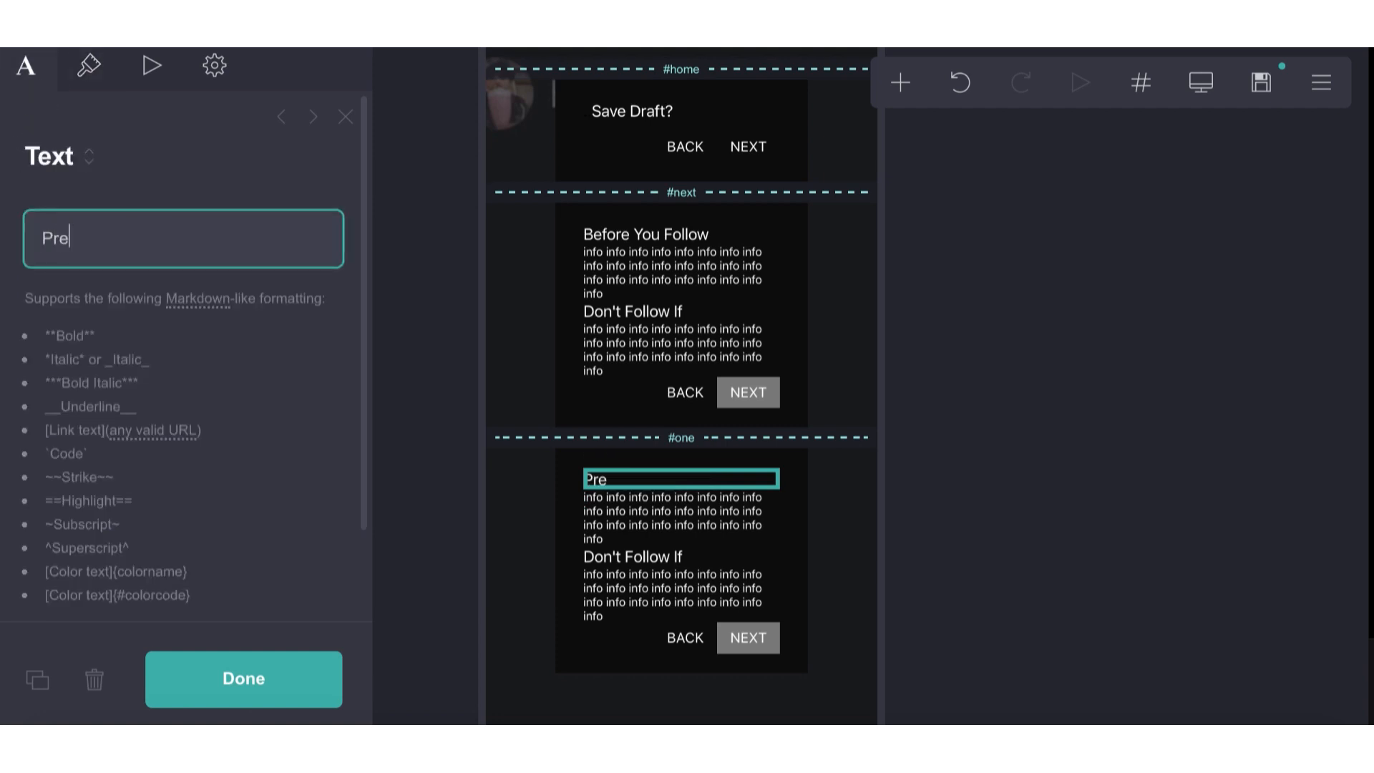
left_click(619, 557)
triple_click(127, 240)
type("Abo")
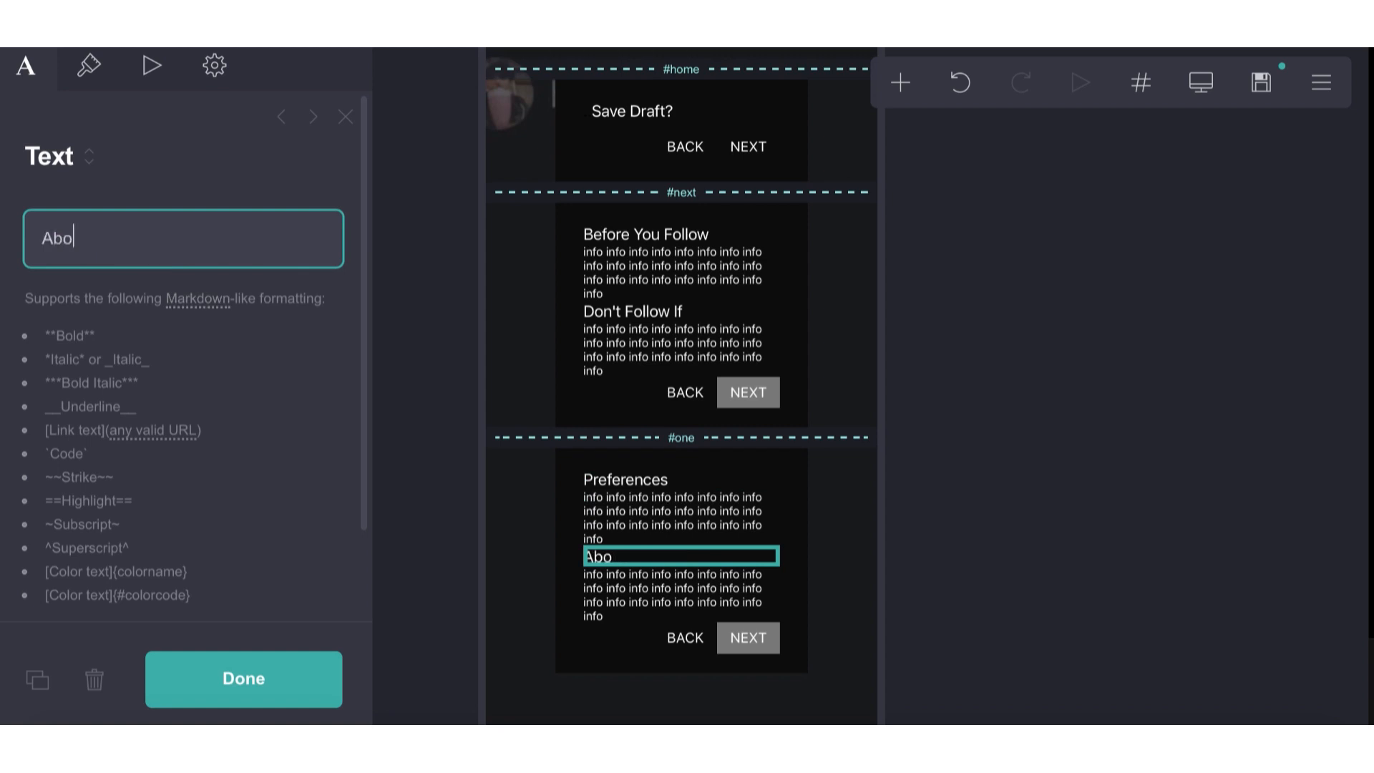
type("ut Me")
left_click(856, 664)
- Set the URL of the #one section's NEXT button to #home
left_click(755, 642)
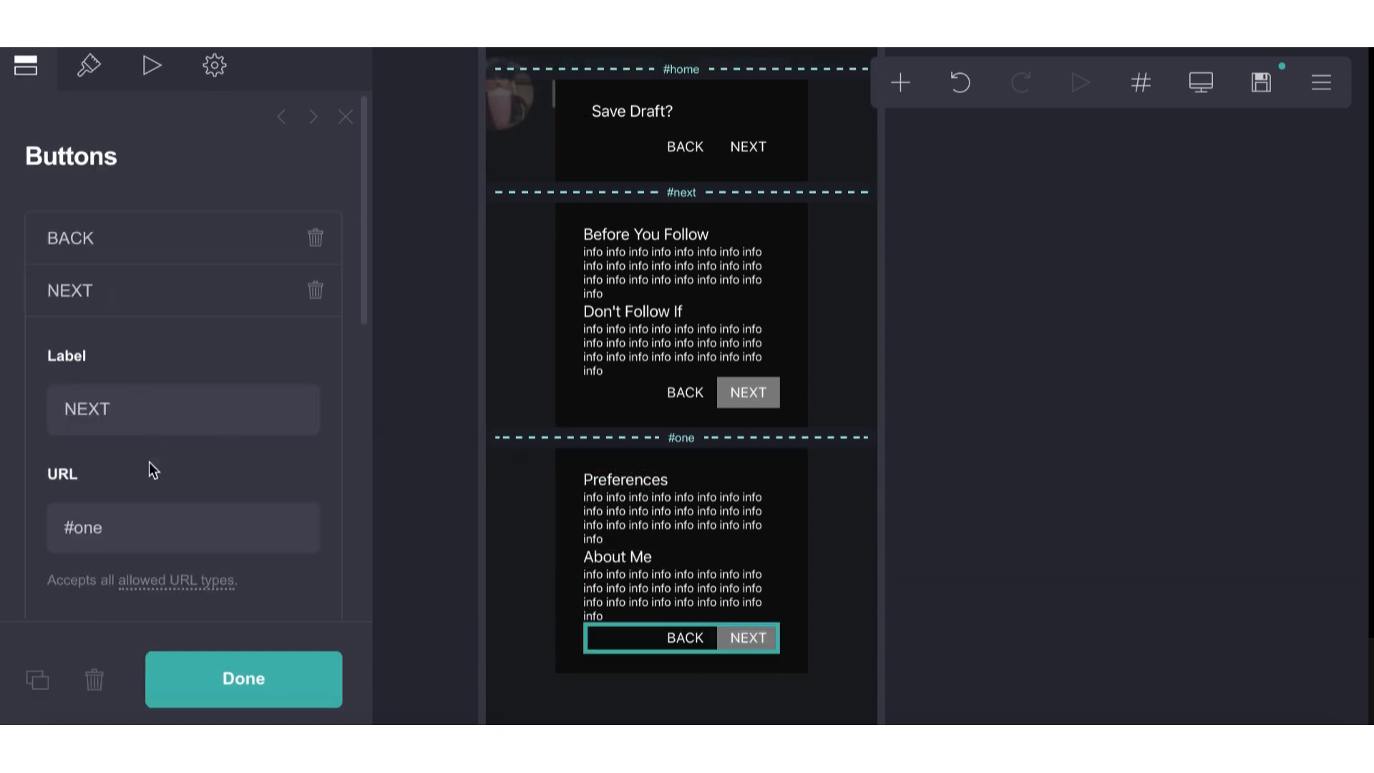
left_click(144, 520)
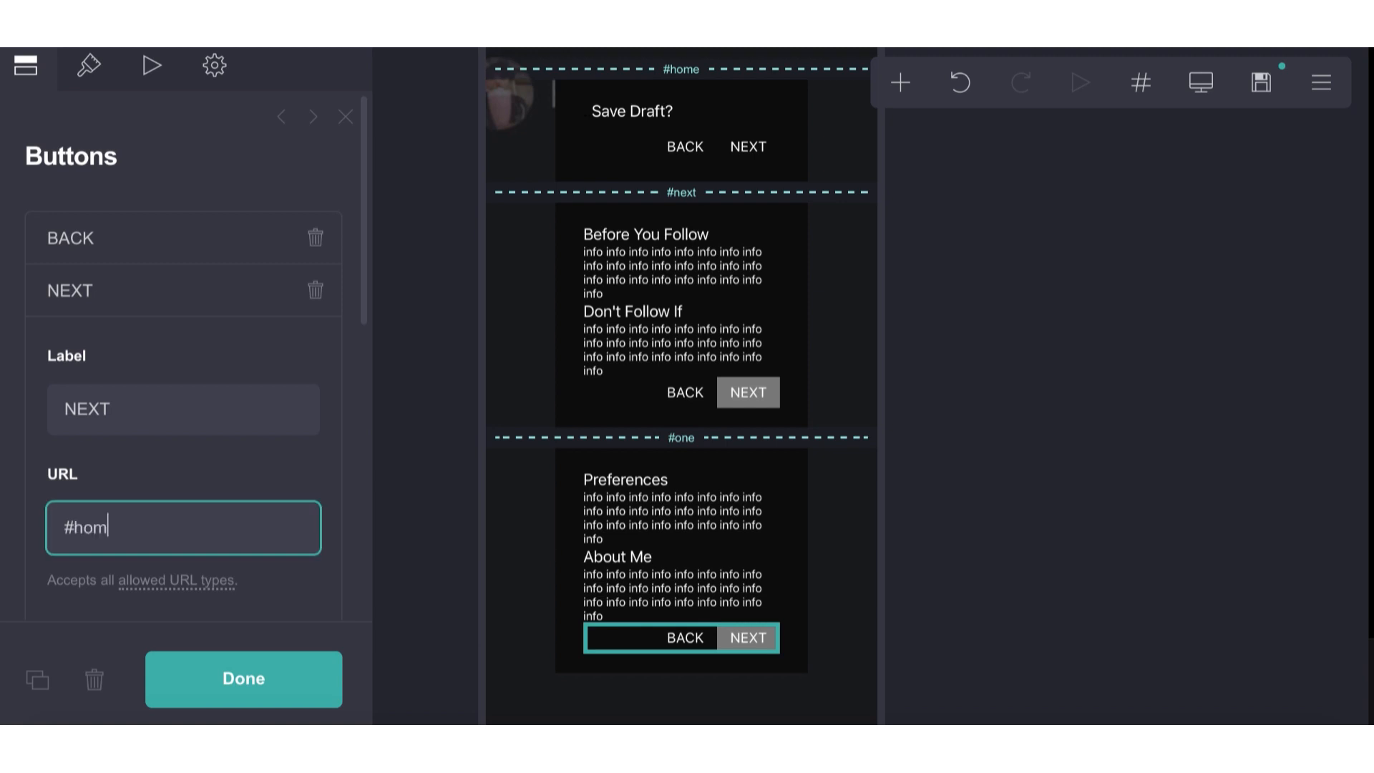
type("#home")
left_click(346, 116)
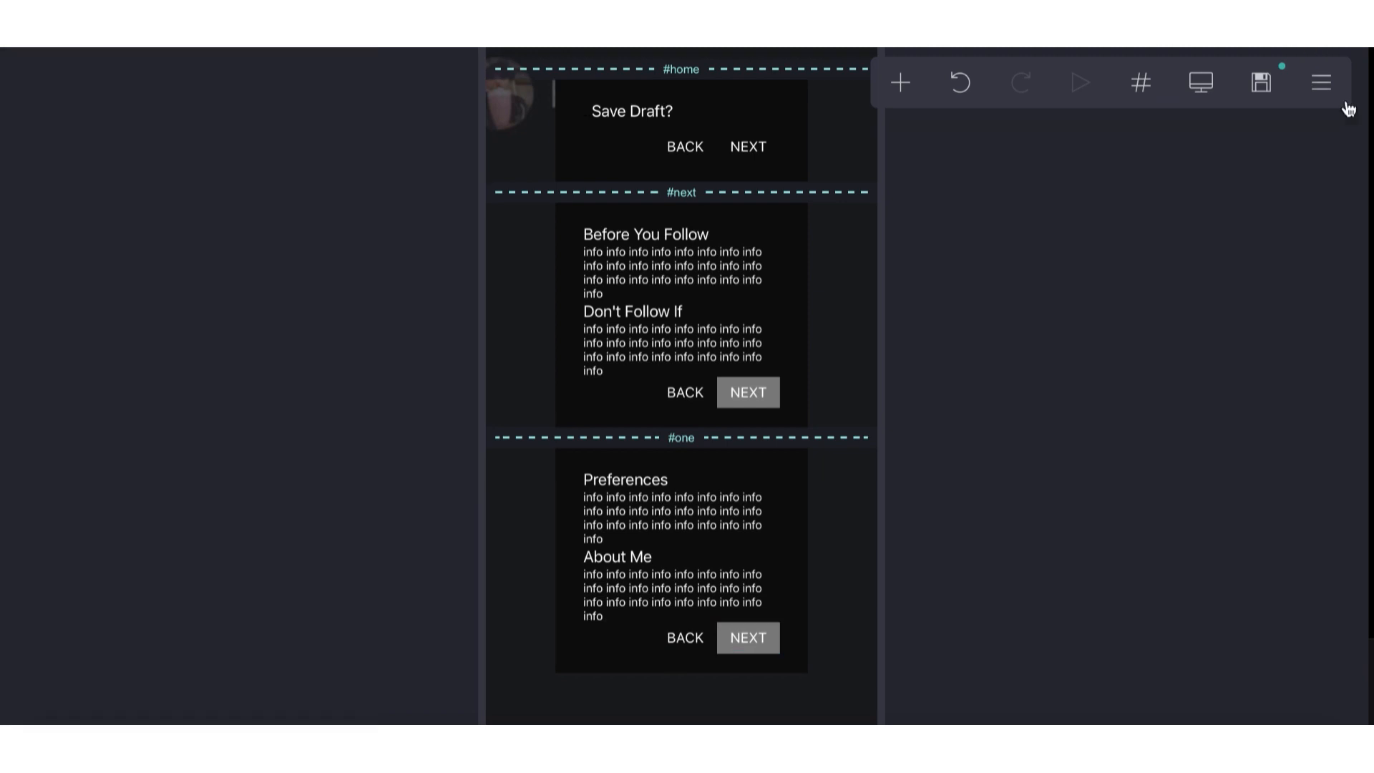
- Apply the Fade In animation on visible to the #home section's Save Draft? container
left_click(1322, 96)
left_click(1228, 336)
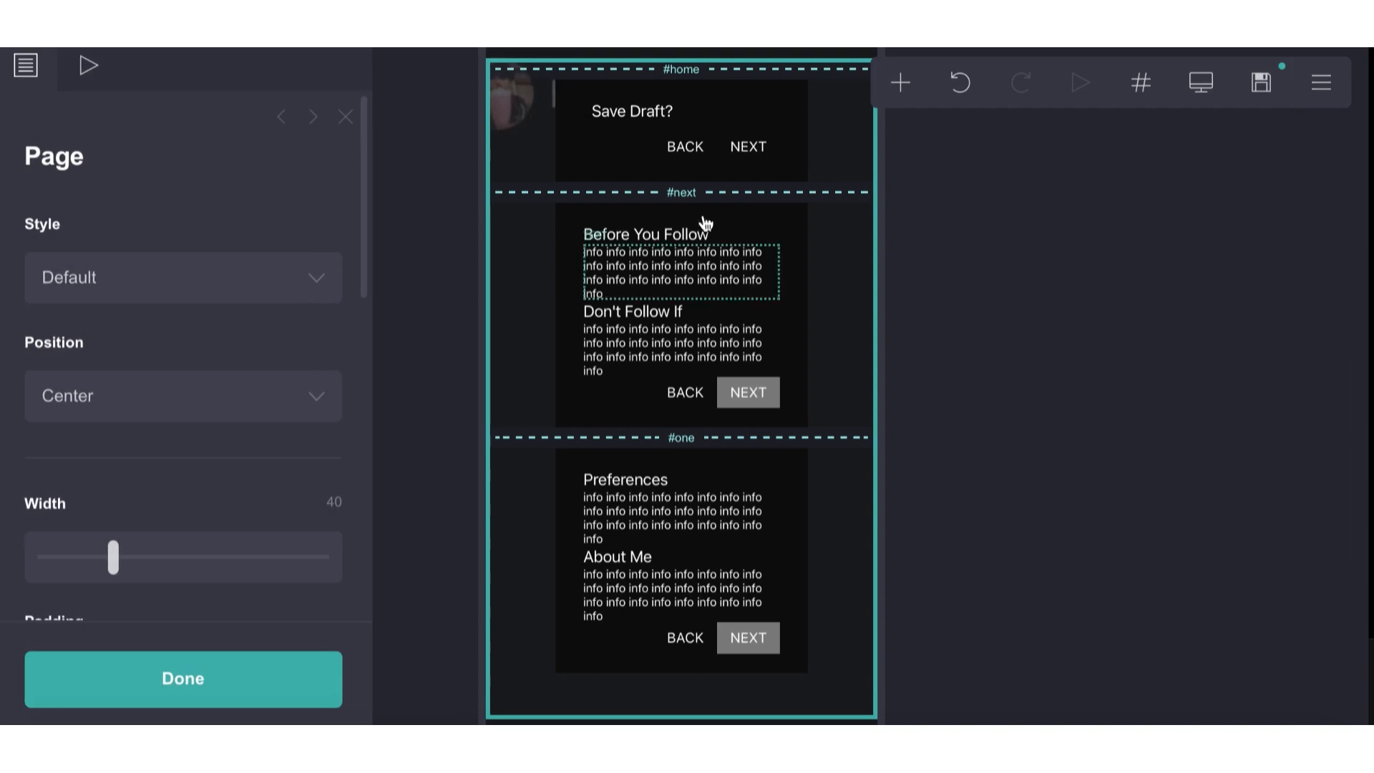
left_click(764, 102)
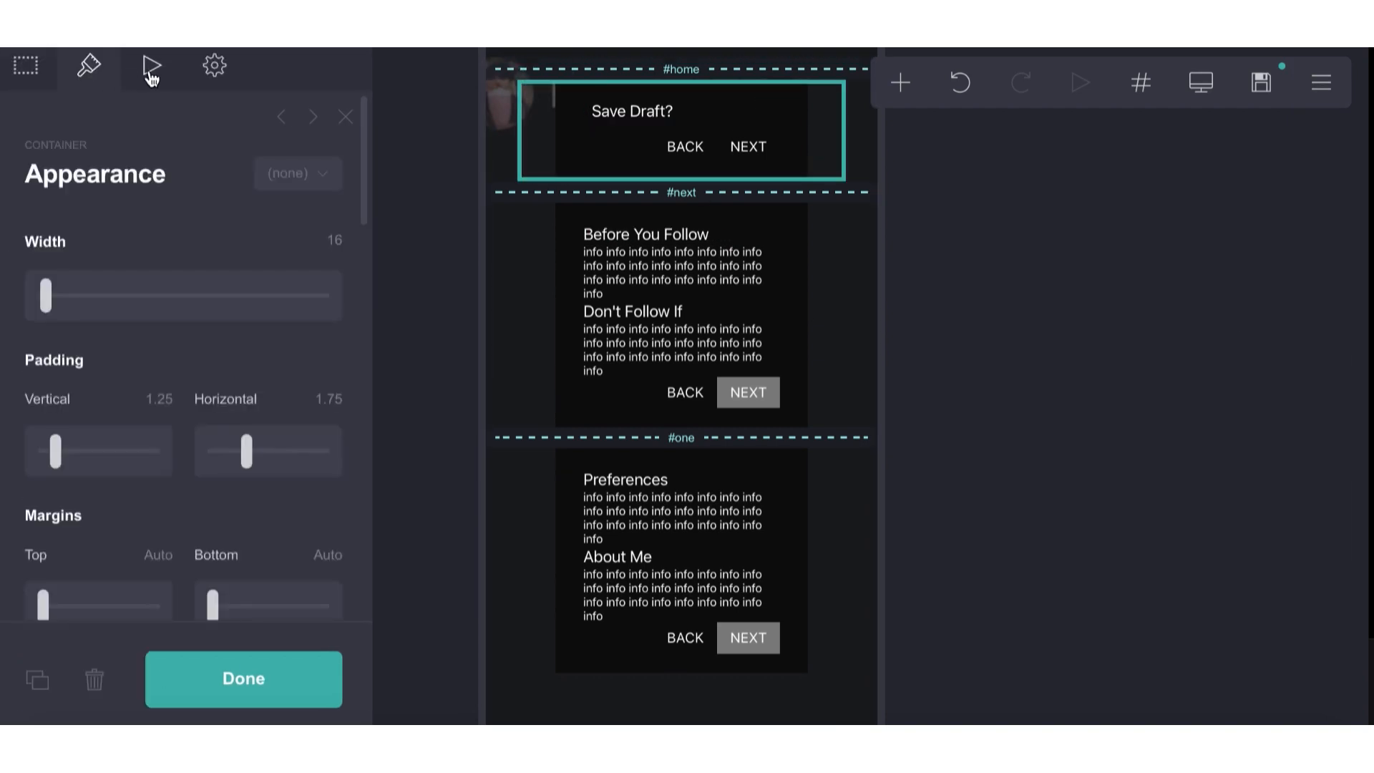
left_click(151, 66)
scroll(167, 290, "down", 1)
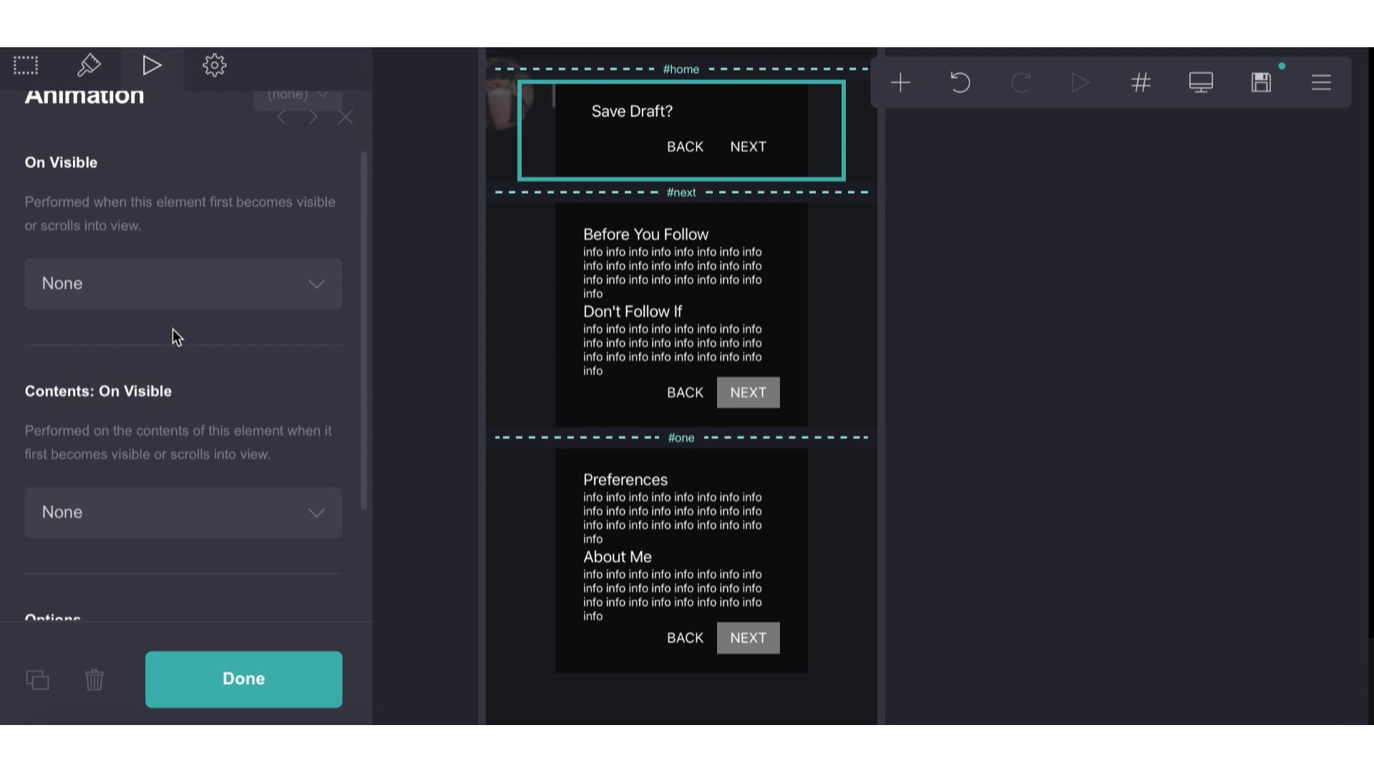
scroll(170, 351, "down", 2)
scroll(171, 352, "up", 3)
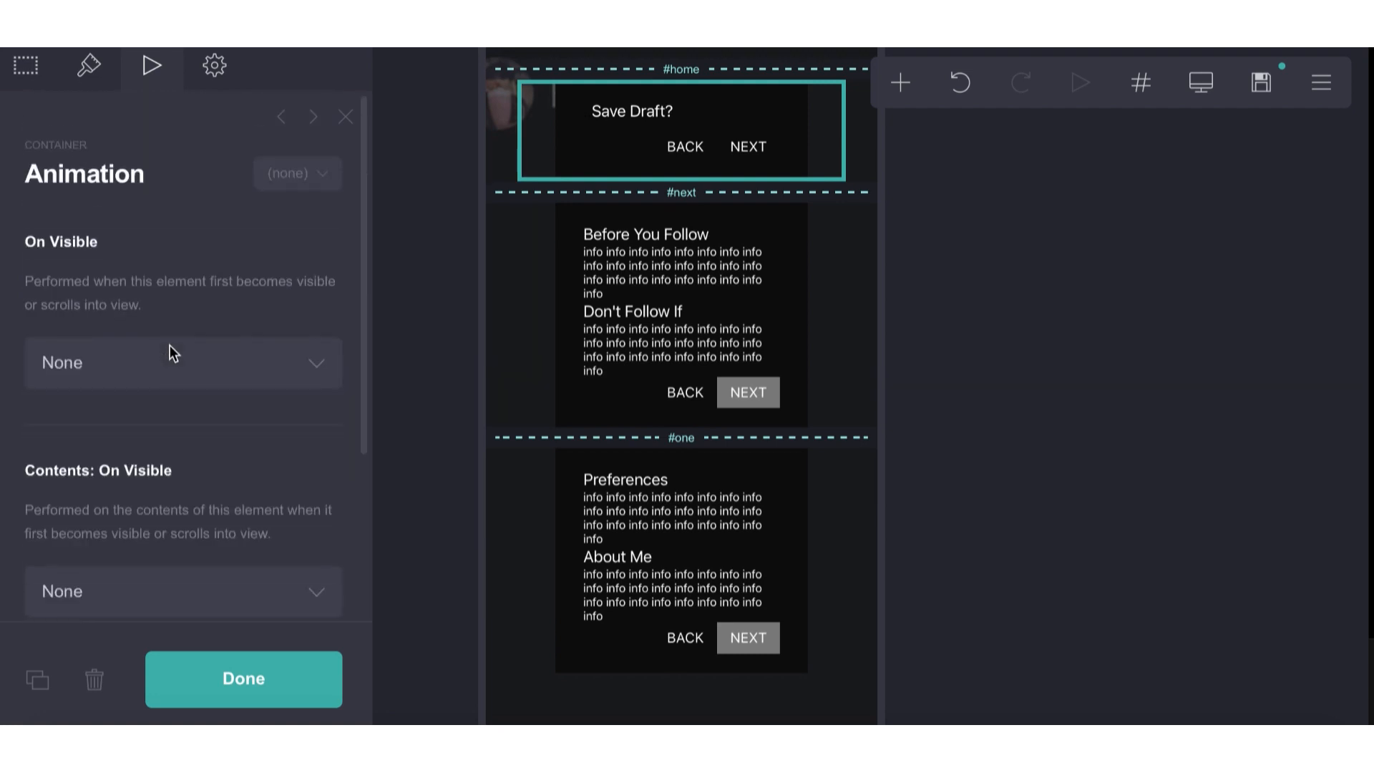
left_click(167, 378)
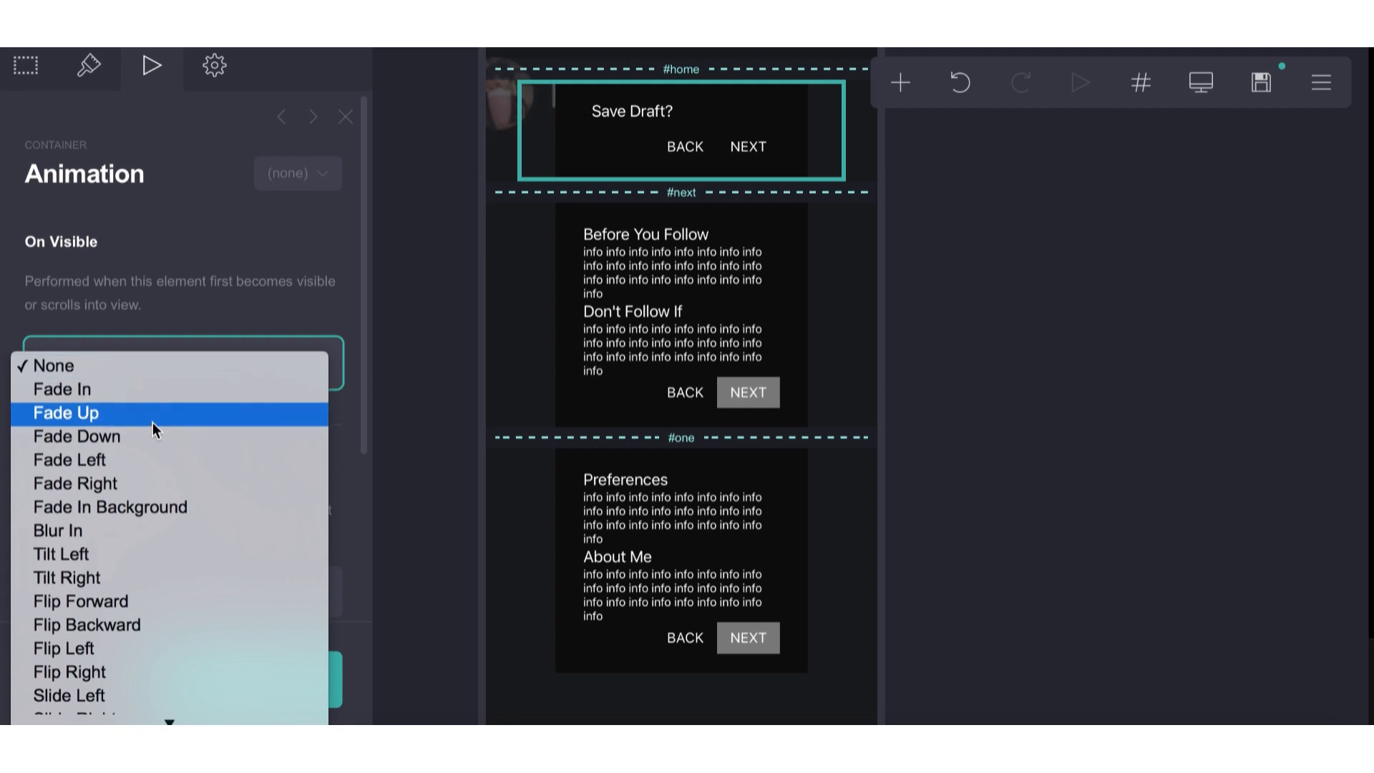
left_click(146, 390)
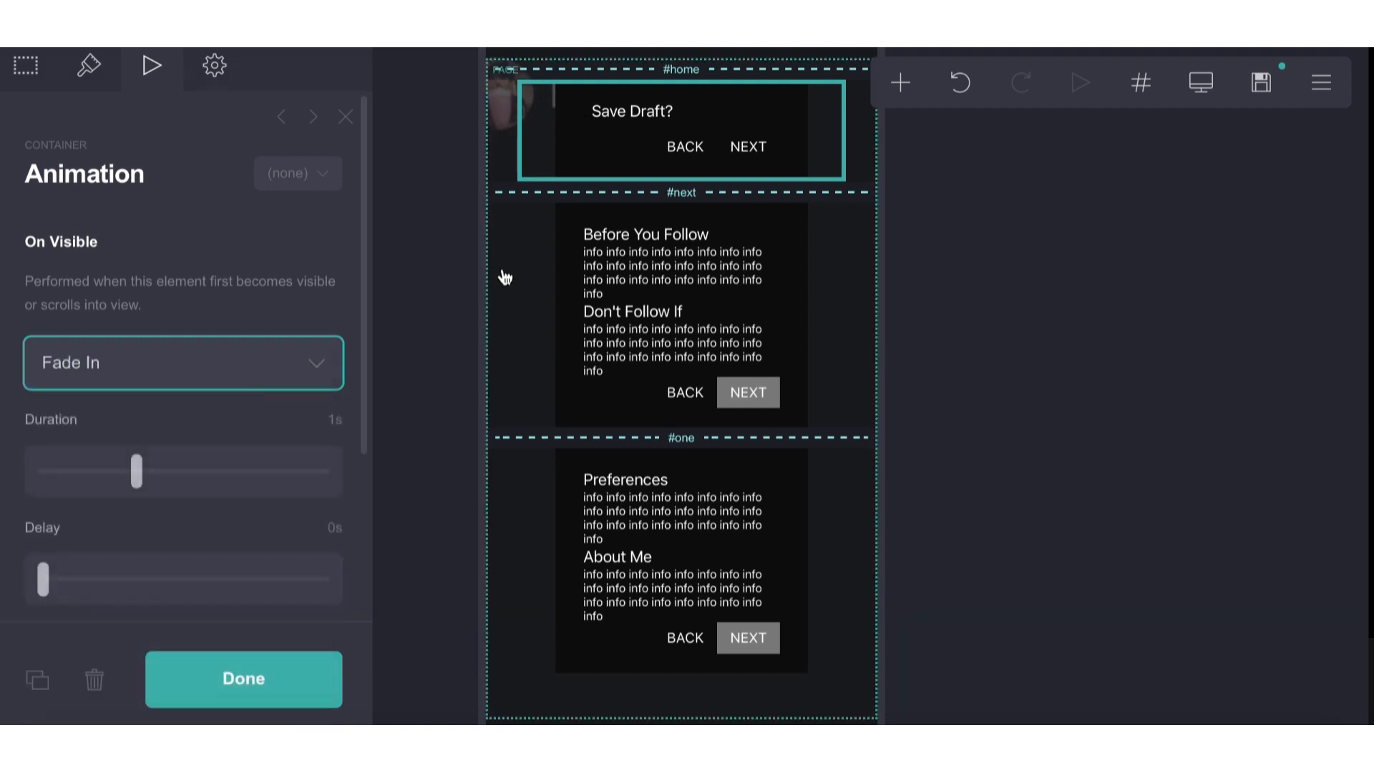
- Apply the Fade In animation on visible to the content containers of the #next and #one sections
left_click(574, 285)
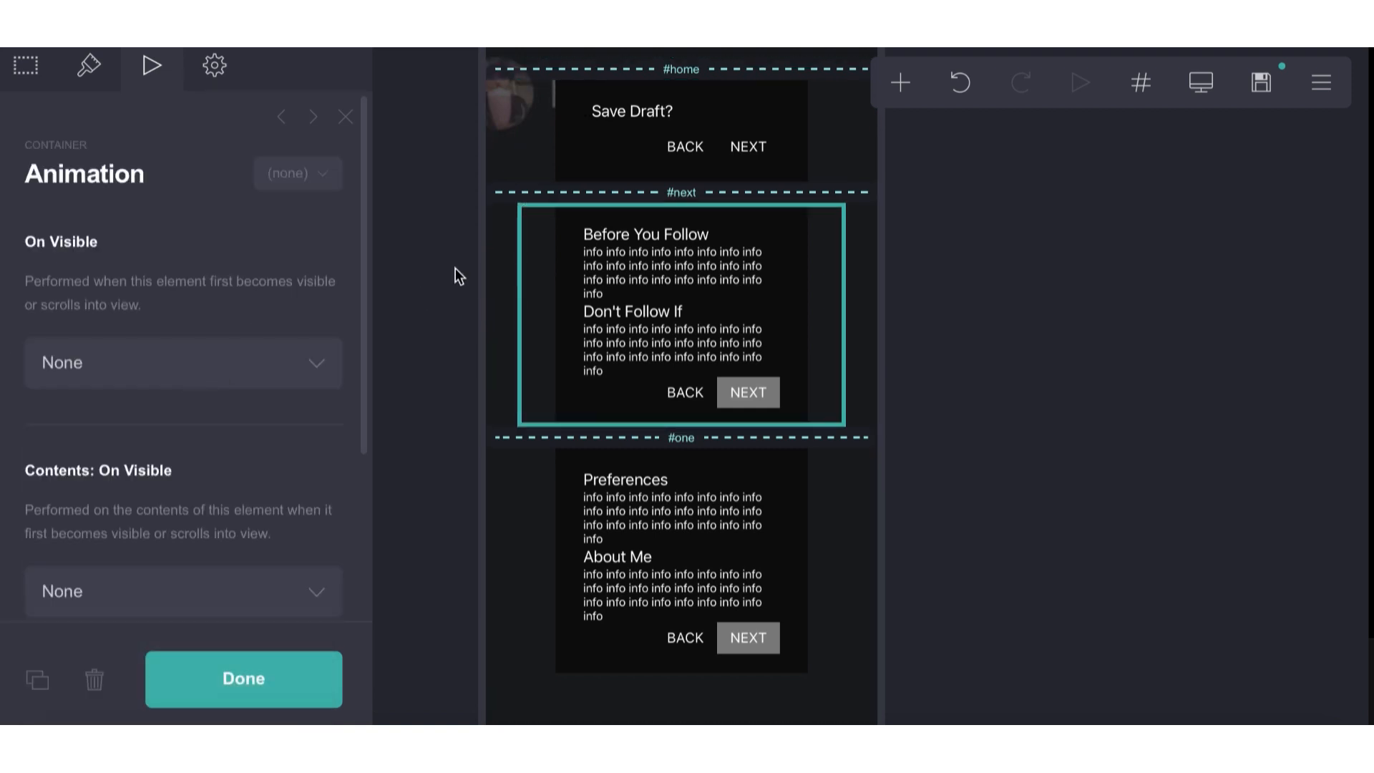
left_click(166, 379)
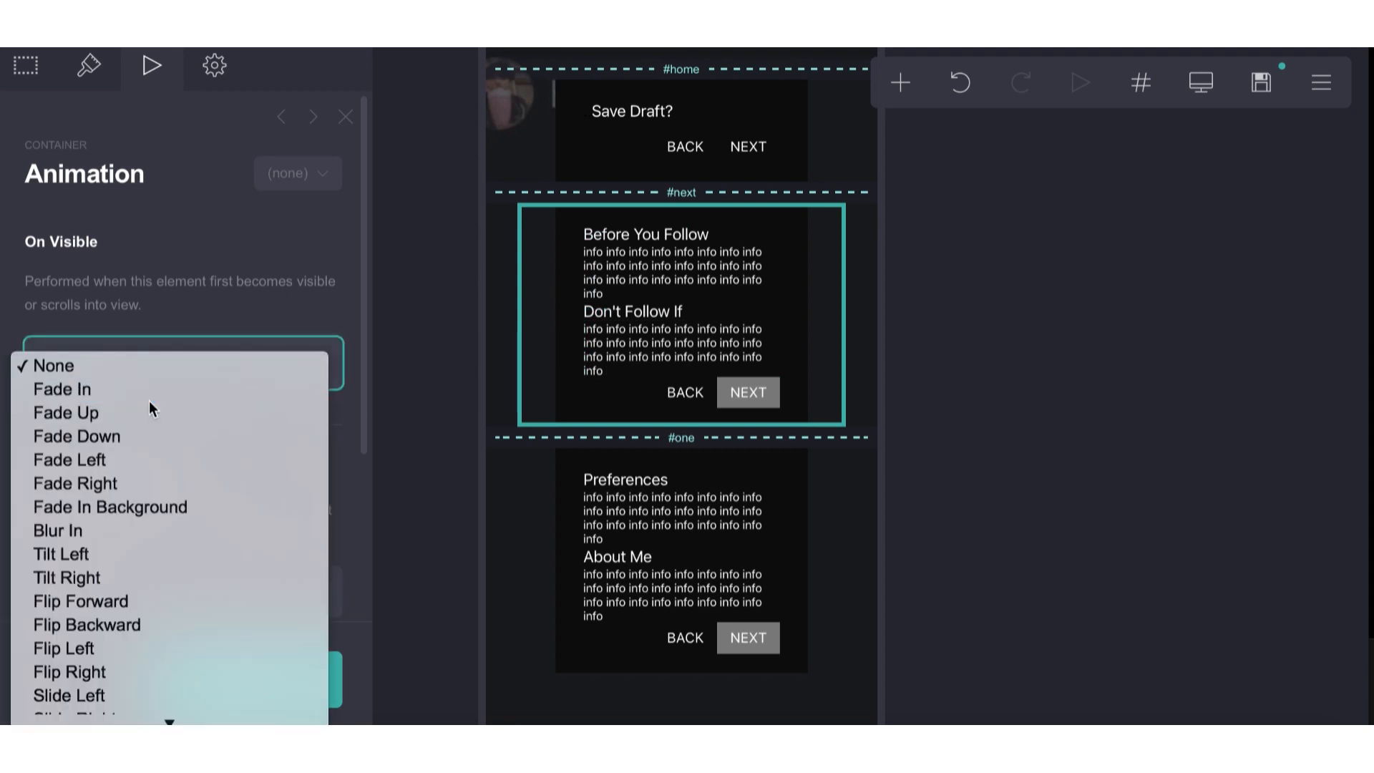
left_click(149, 394)
left_click(538, 572)
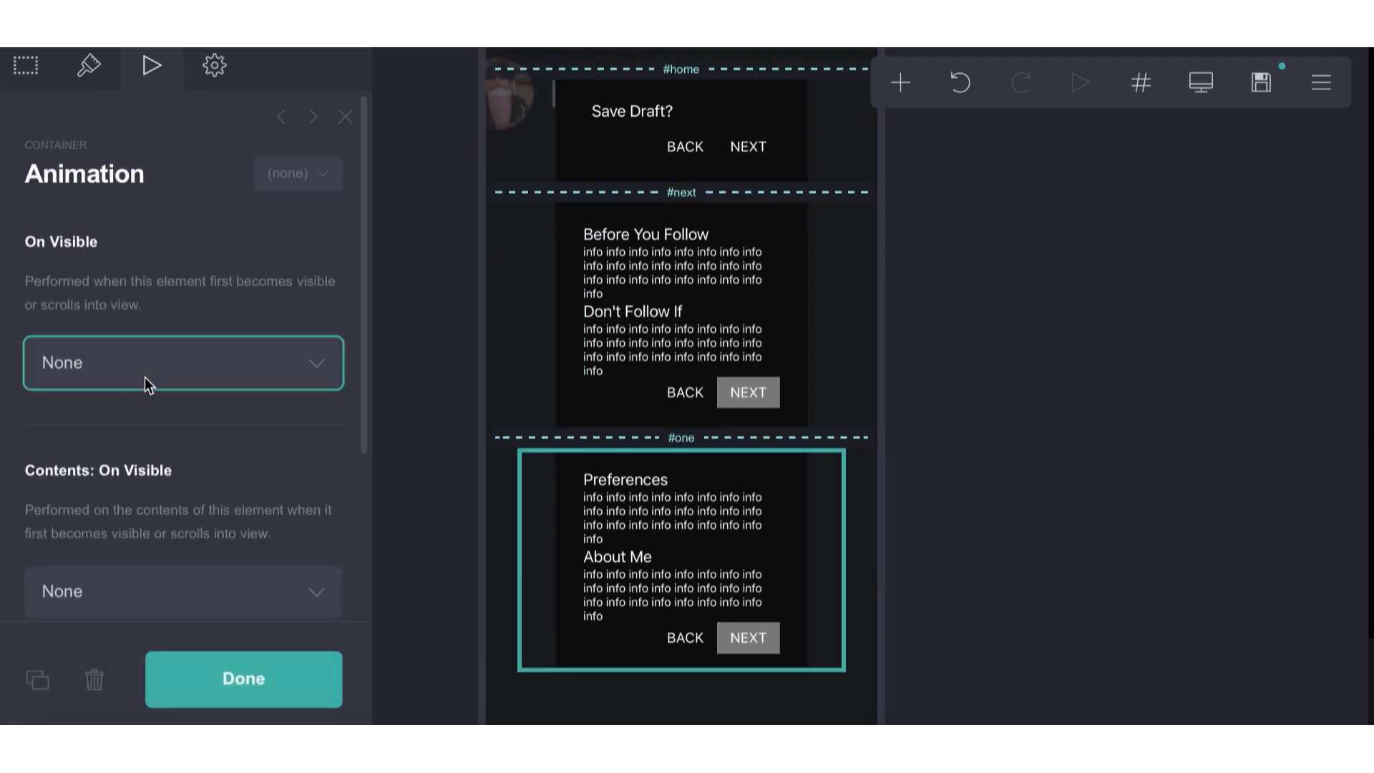
left_click(144, 378)
left_click(140, 399)
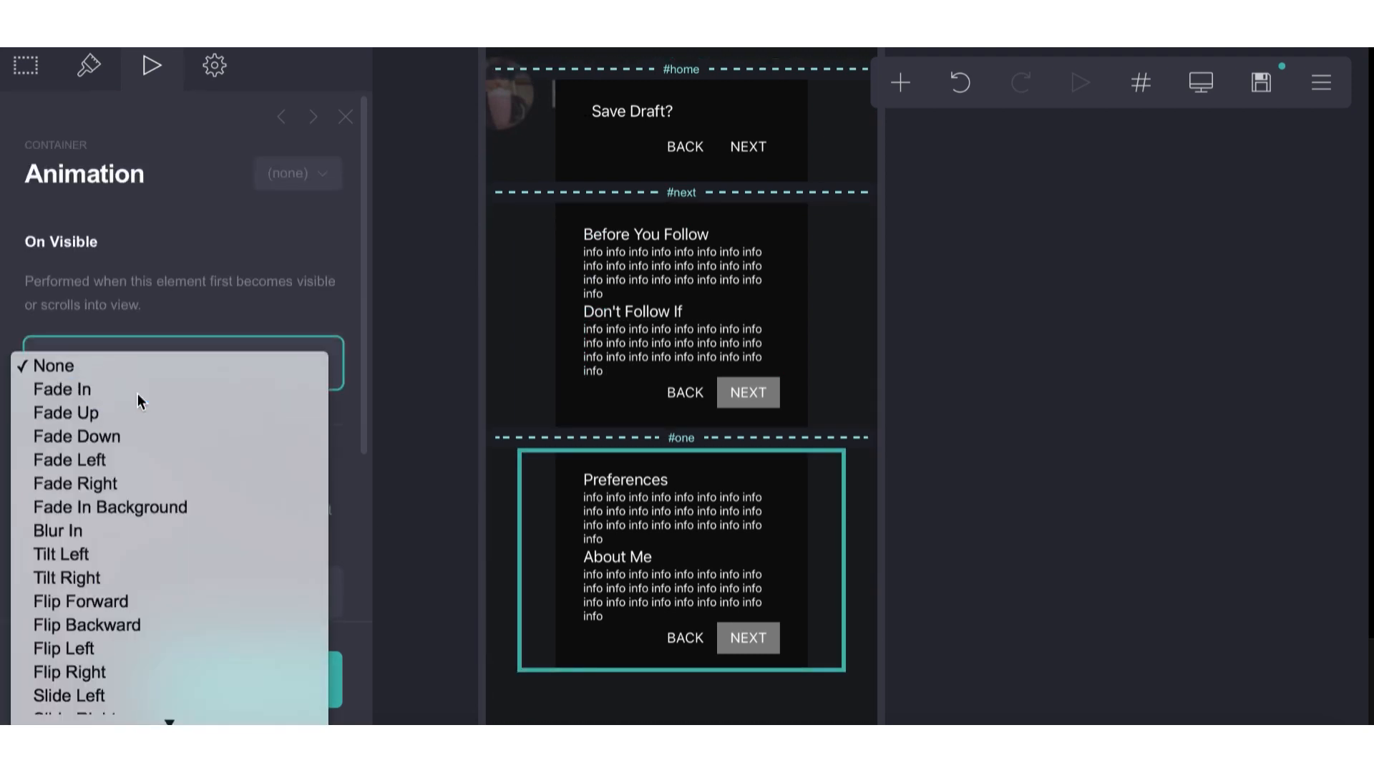
left_click(347, 120)
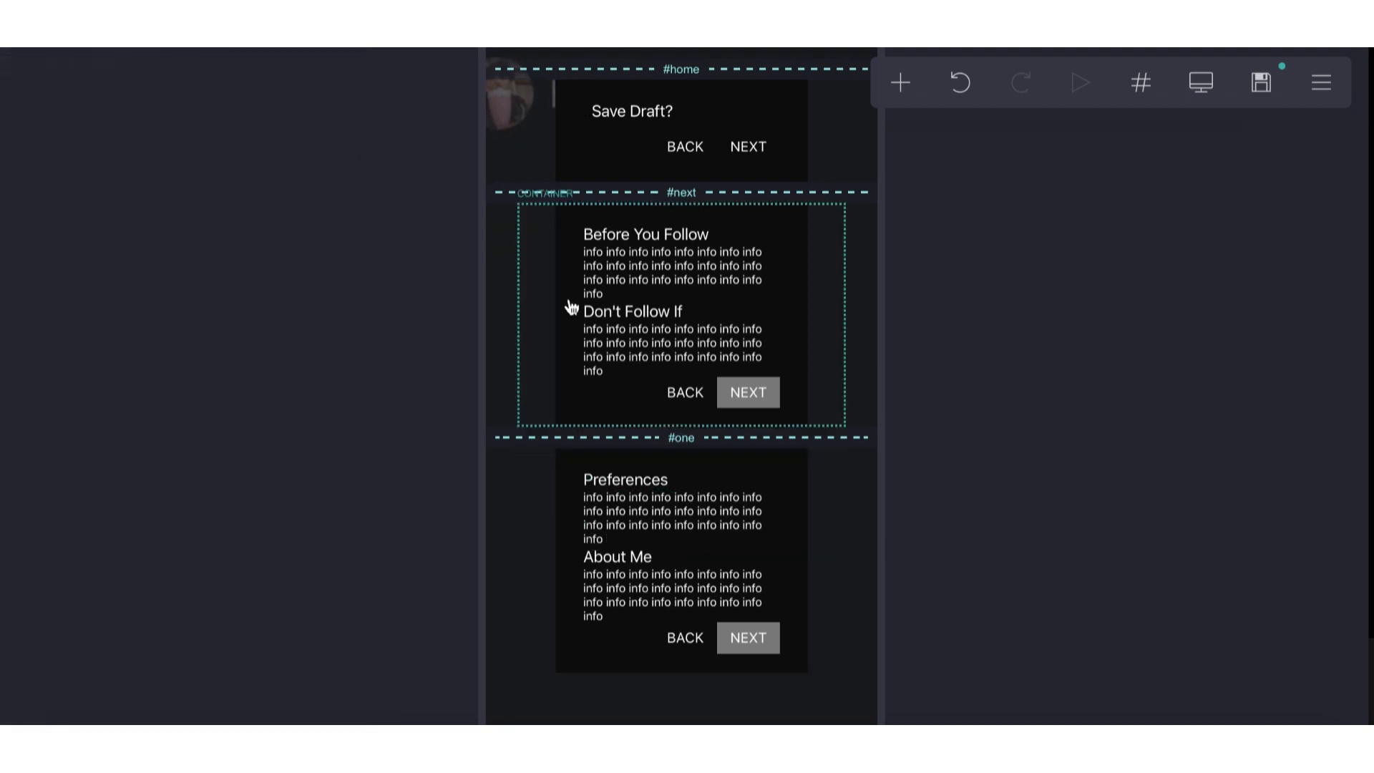
- Start publishing the site, entering 1 as both the title and the description
left_click(1261, 82)
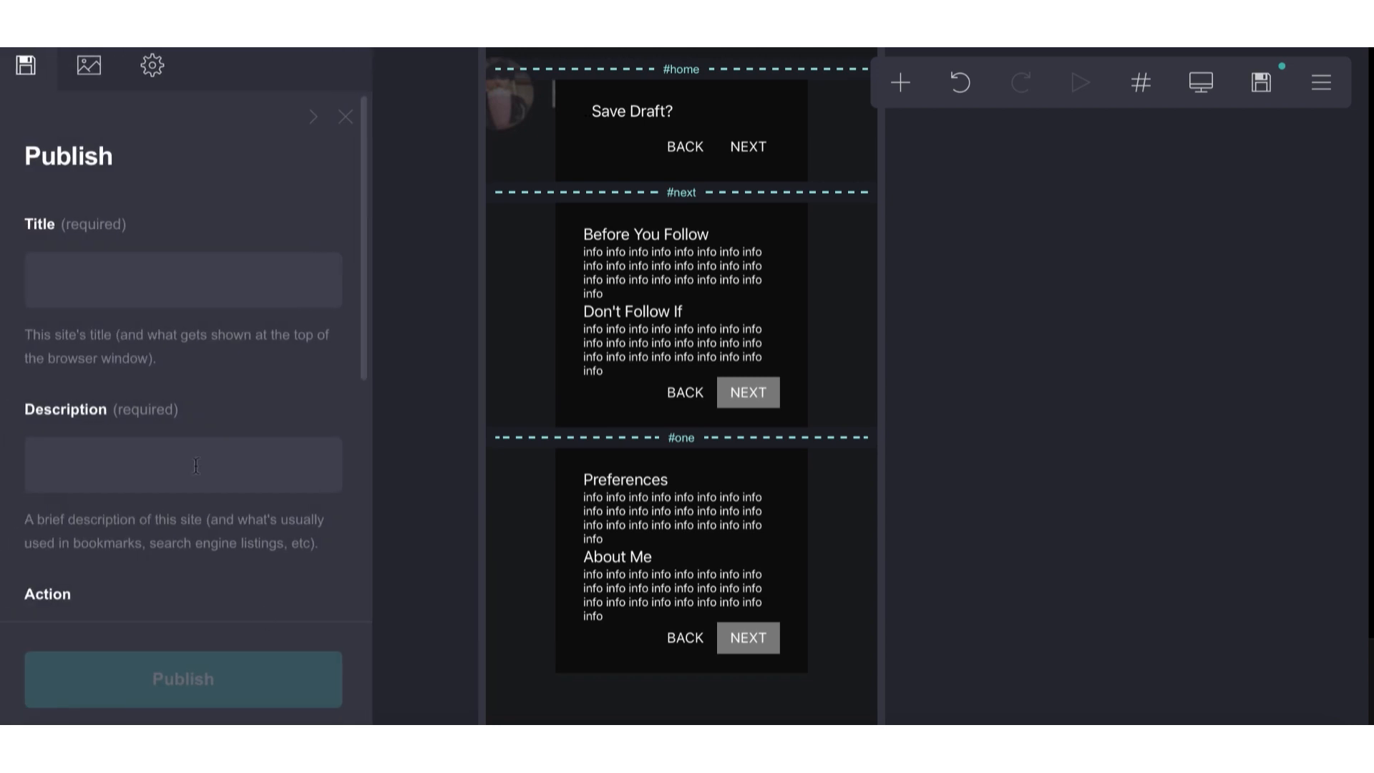
type("1")
key("Tab")
type("1")
scroll(145, 452, "down", 4)
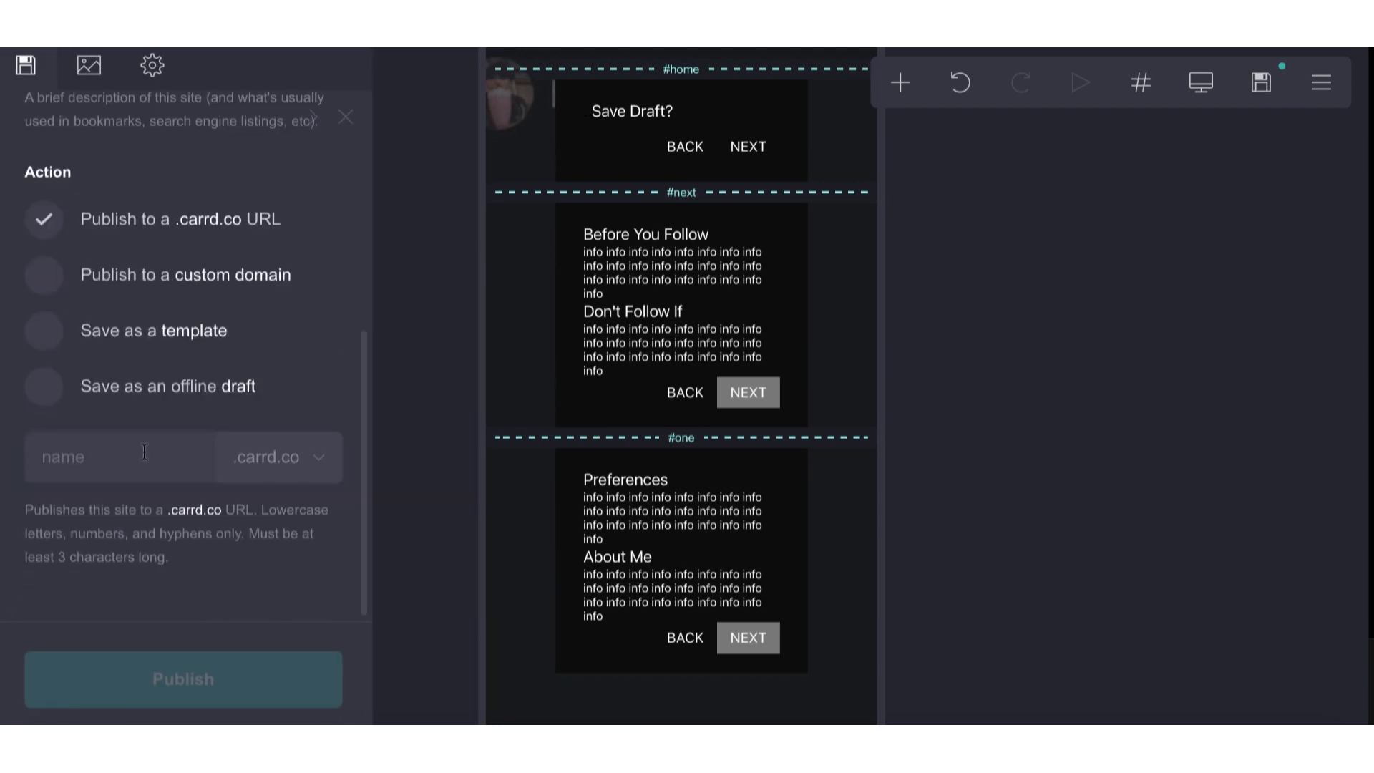
- Choose the .crd.co domain, name the site crdtutorial and publish it to that address
left_click(263, 457)
left_click(253, 444)
type("crdtutorial")
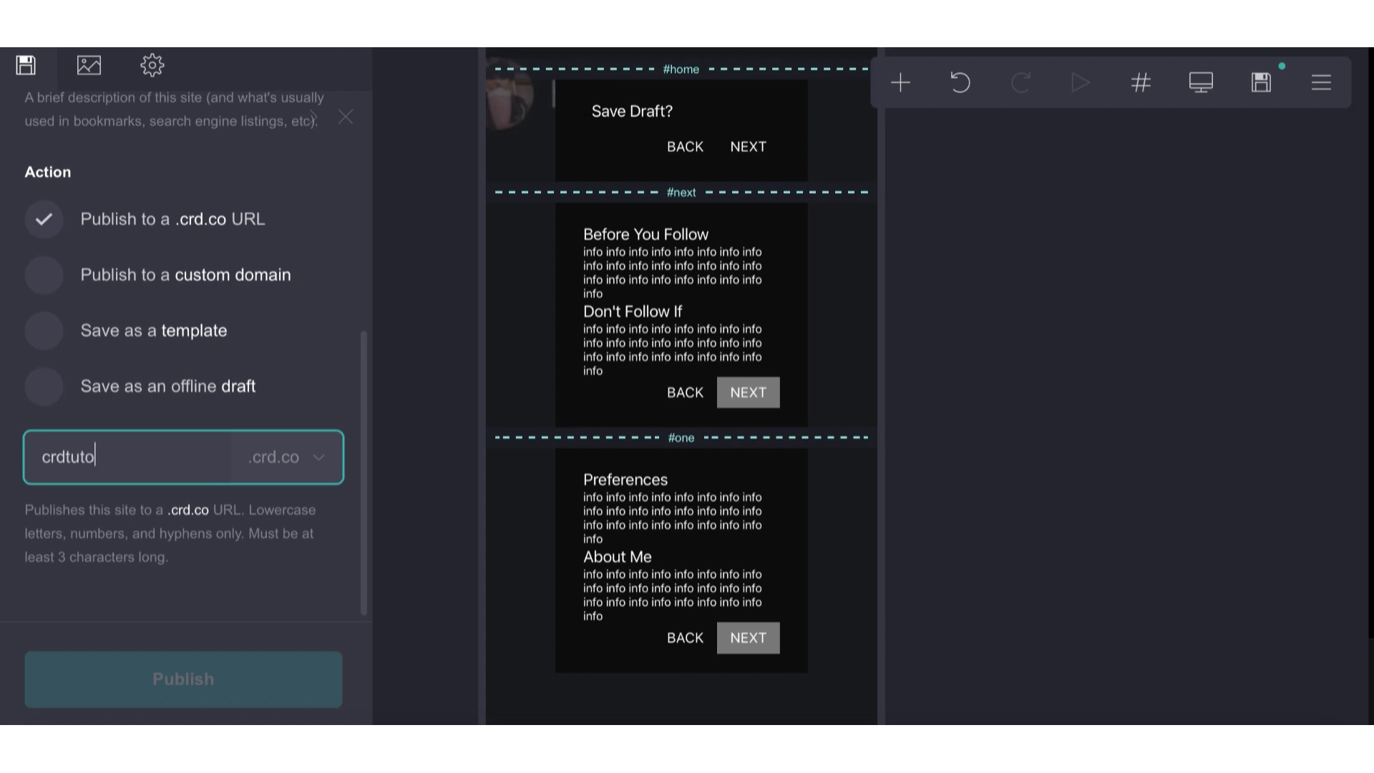
left_click(208, 684)
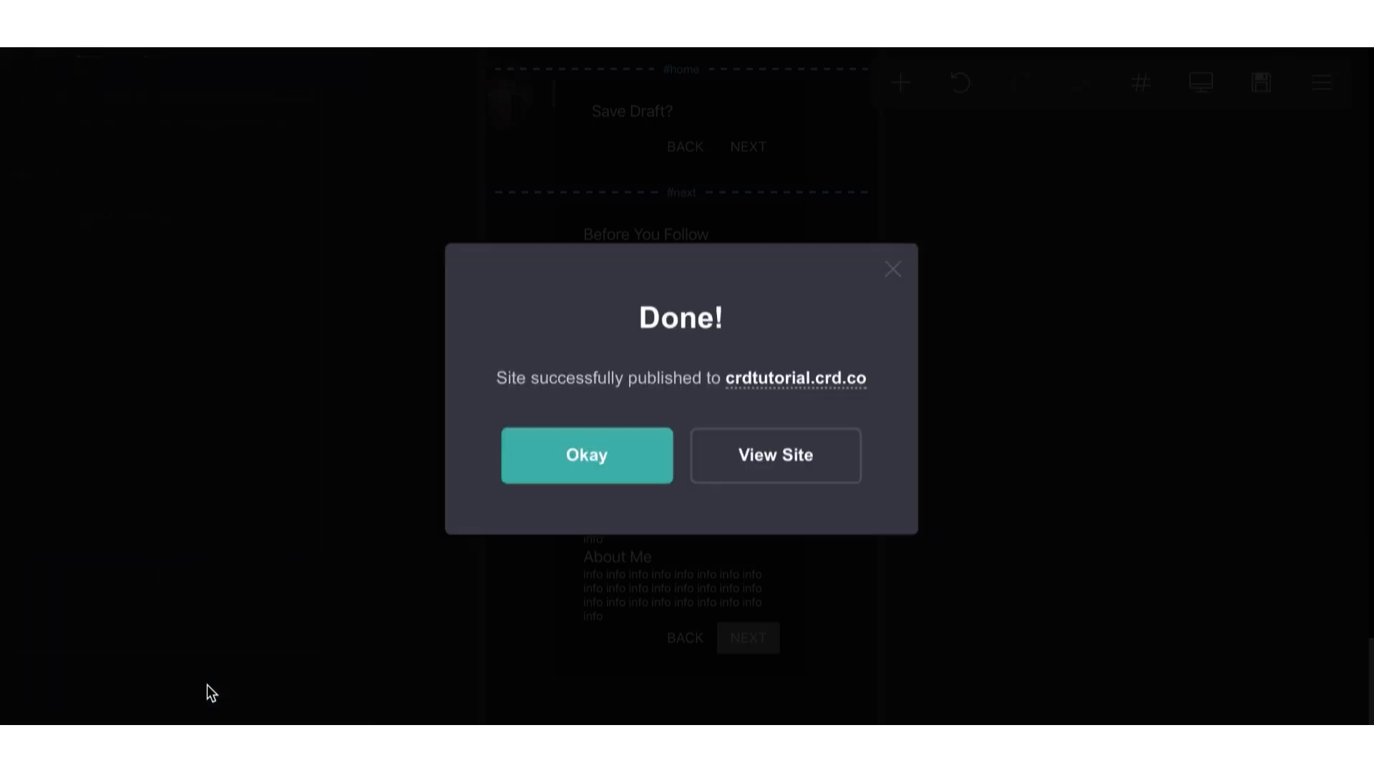
- View the published site and test the NEXT buttons through the #home, #next and #one sections back to #home
left_click(754, 387)
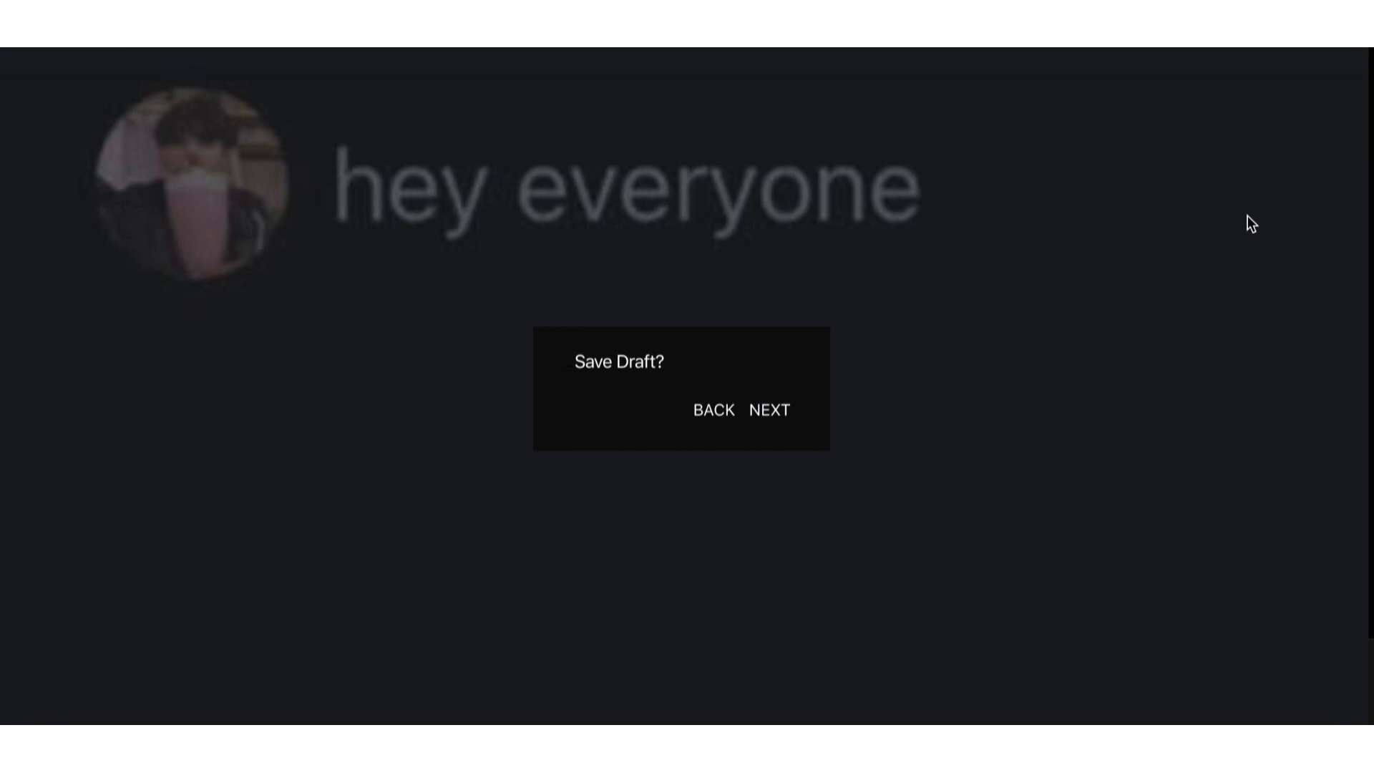
left_click(778, 413)
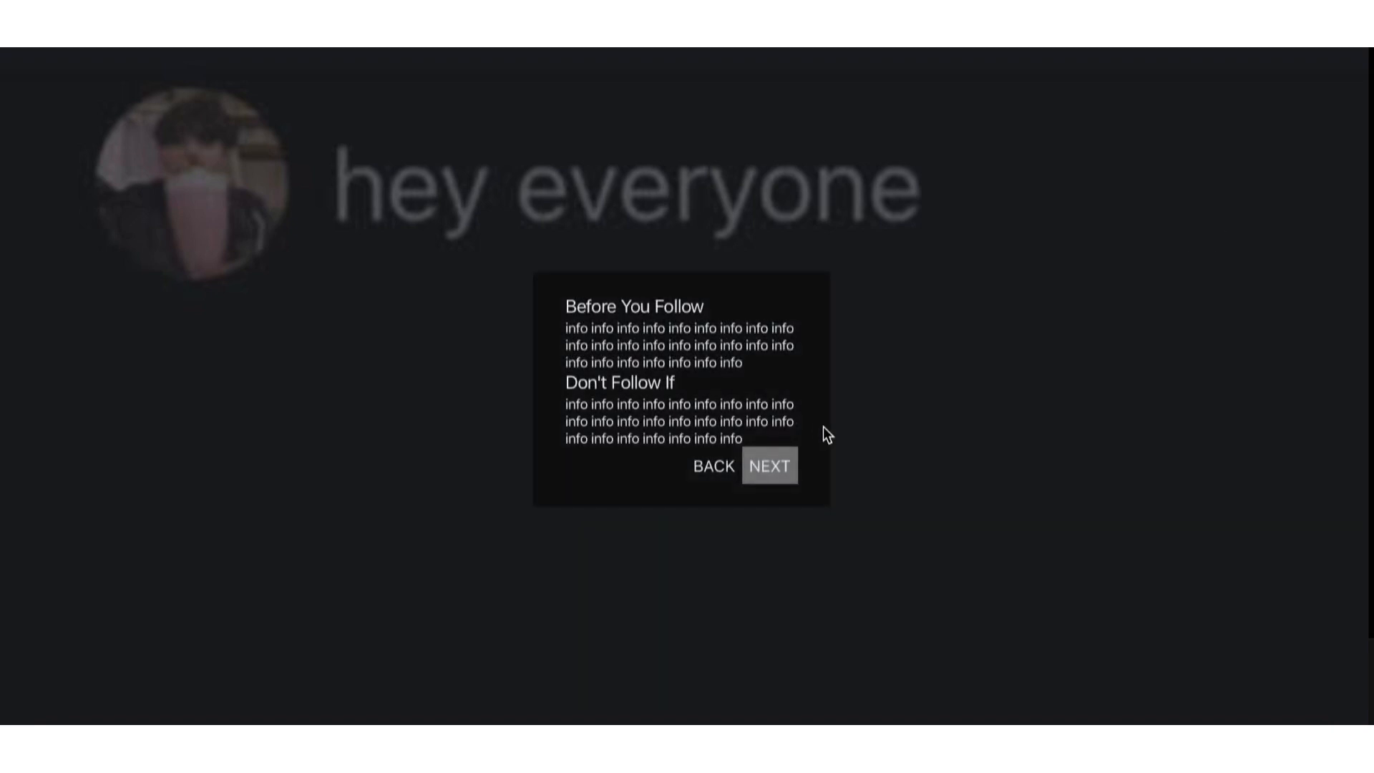
left_click(777, 466)
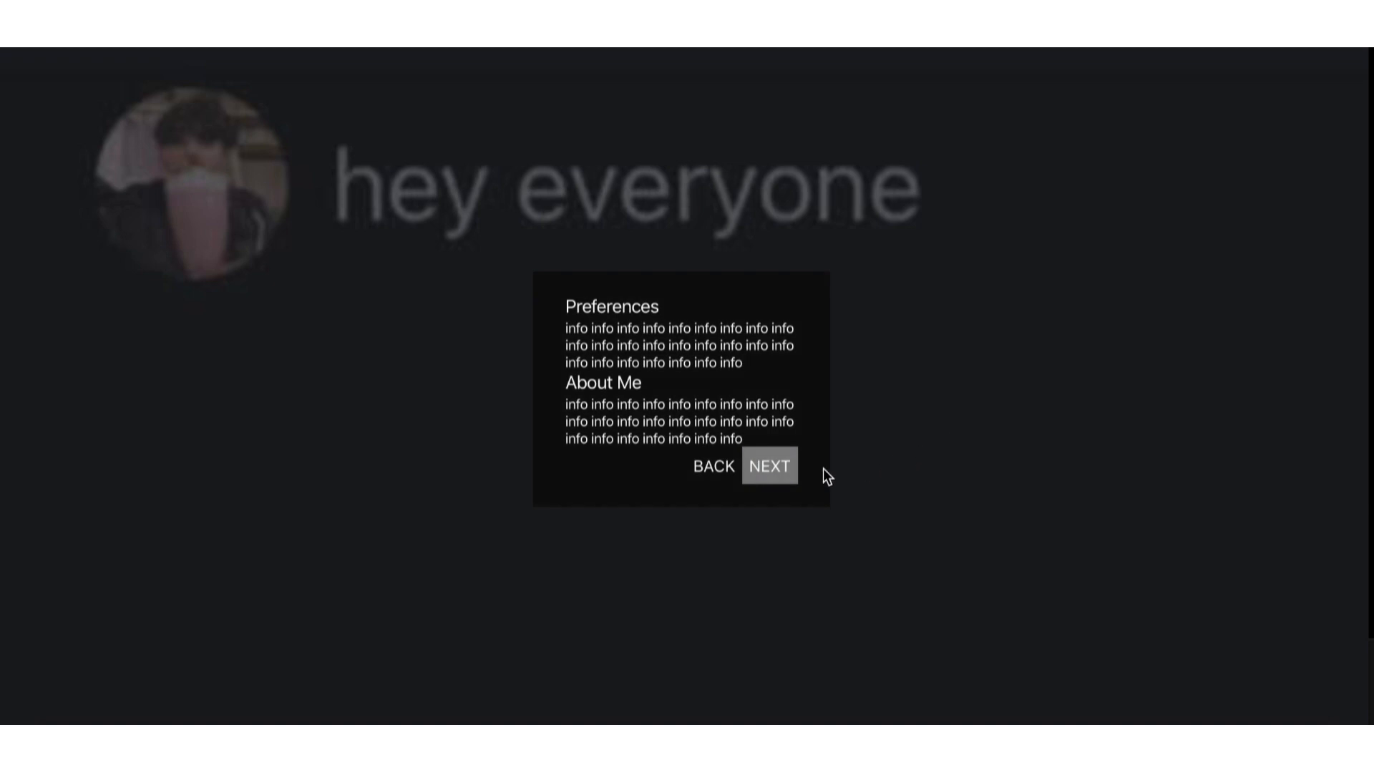
left_click(771, 472)
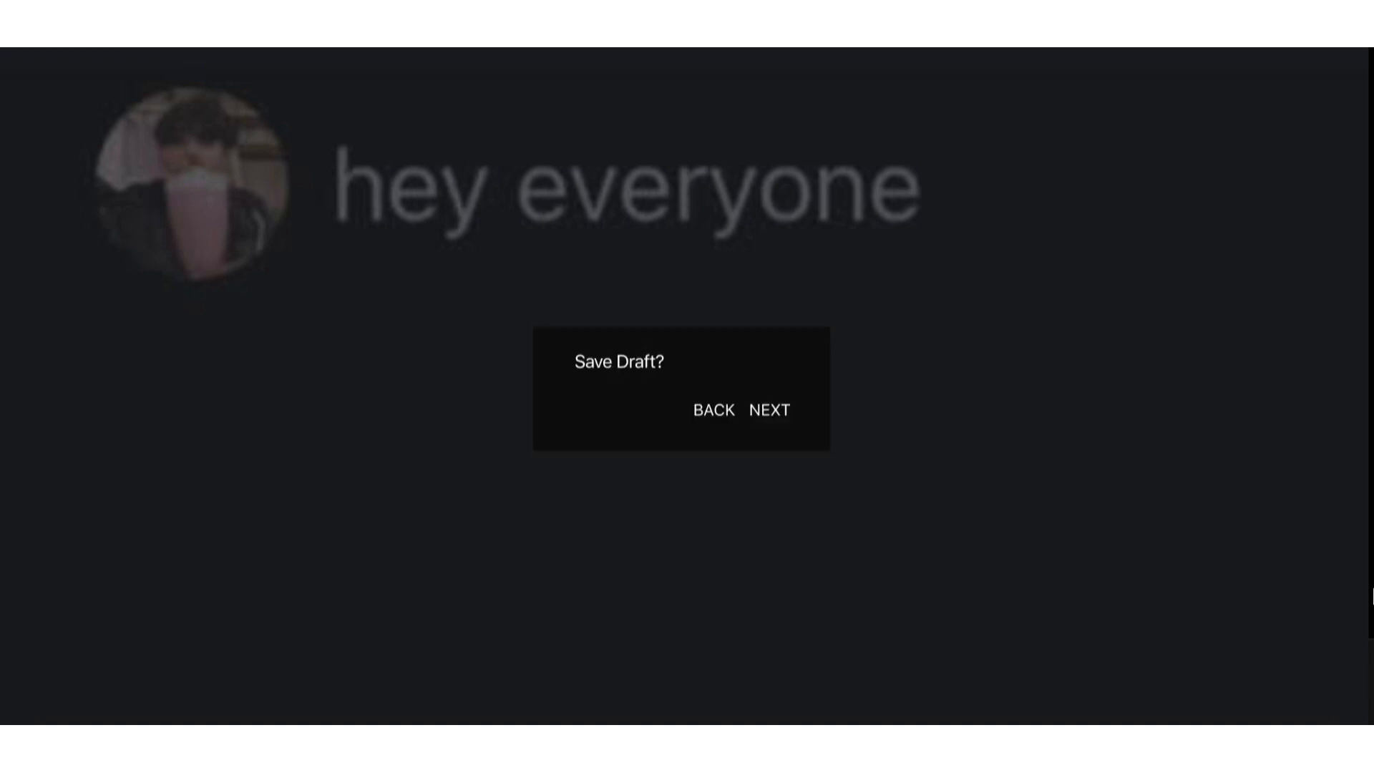